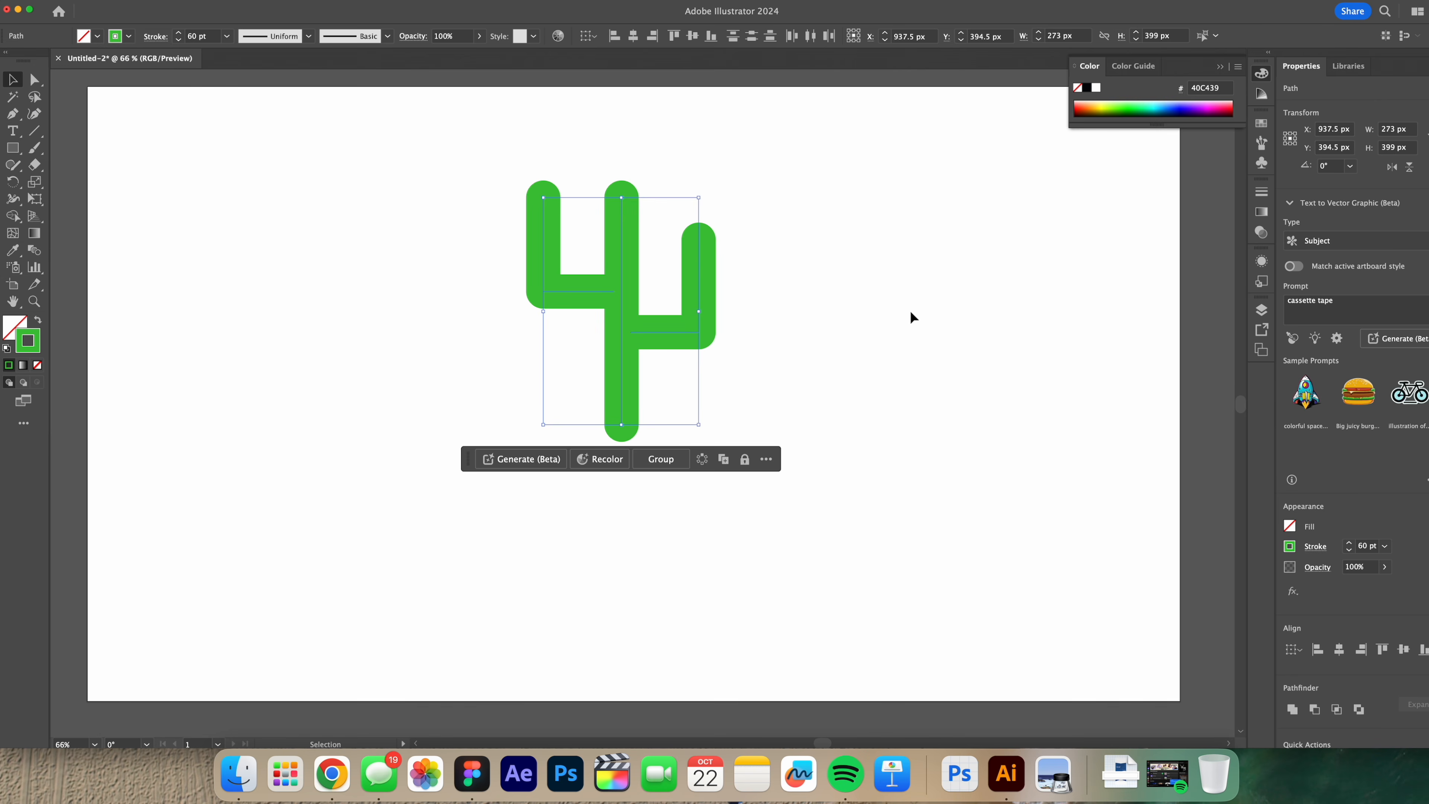
- Round the elbow corners of both cactus arms together into smooth bends
click(913, 308)
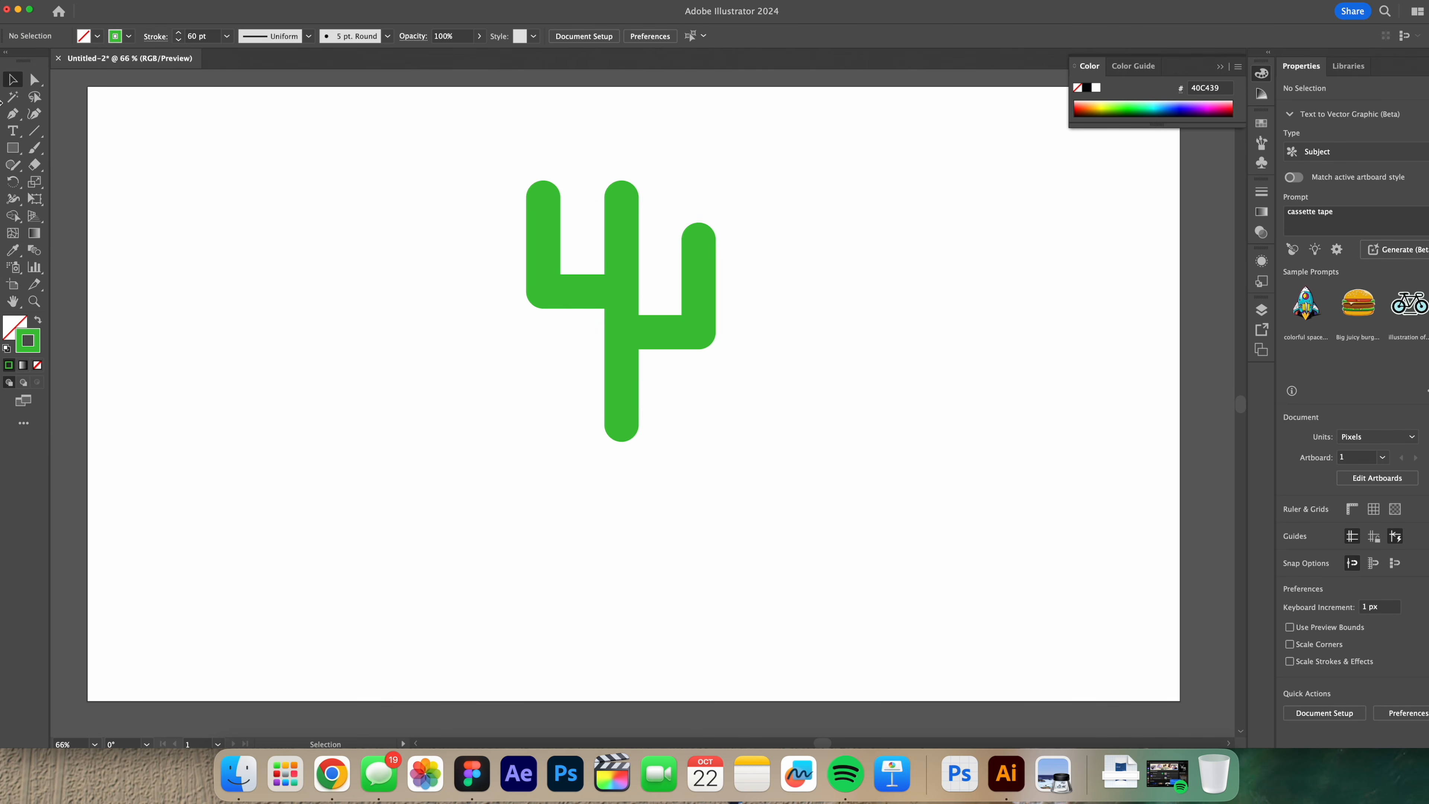
click(35, 79)
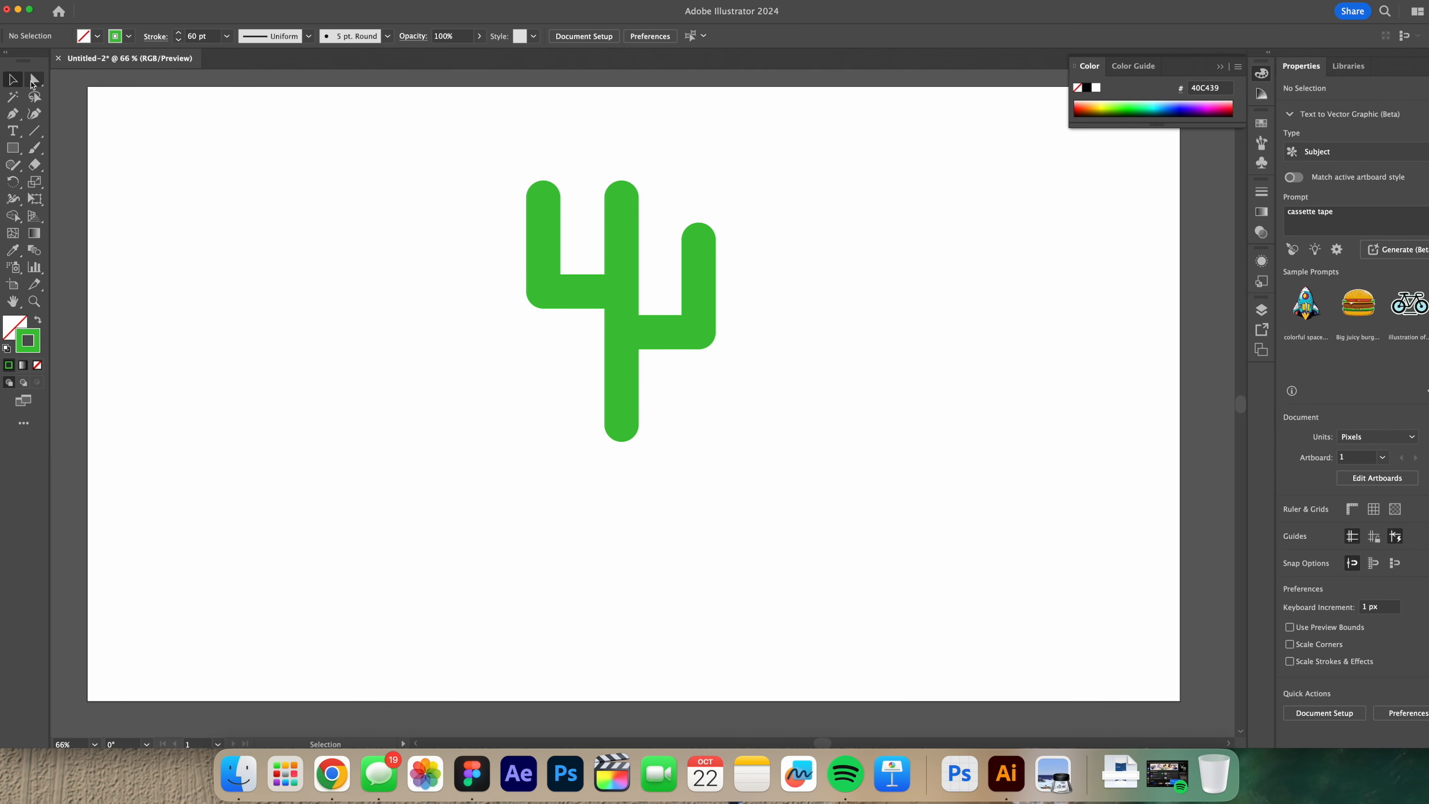
click(548, 295)
click(699, 337)
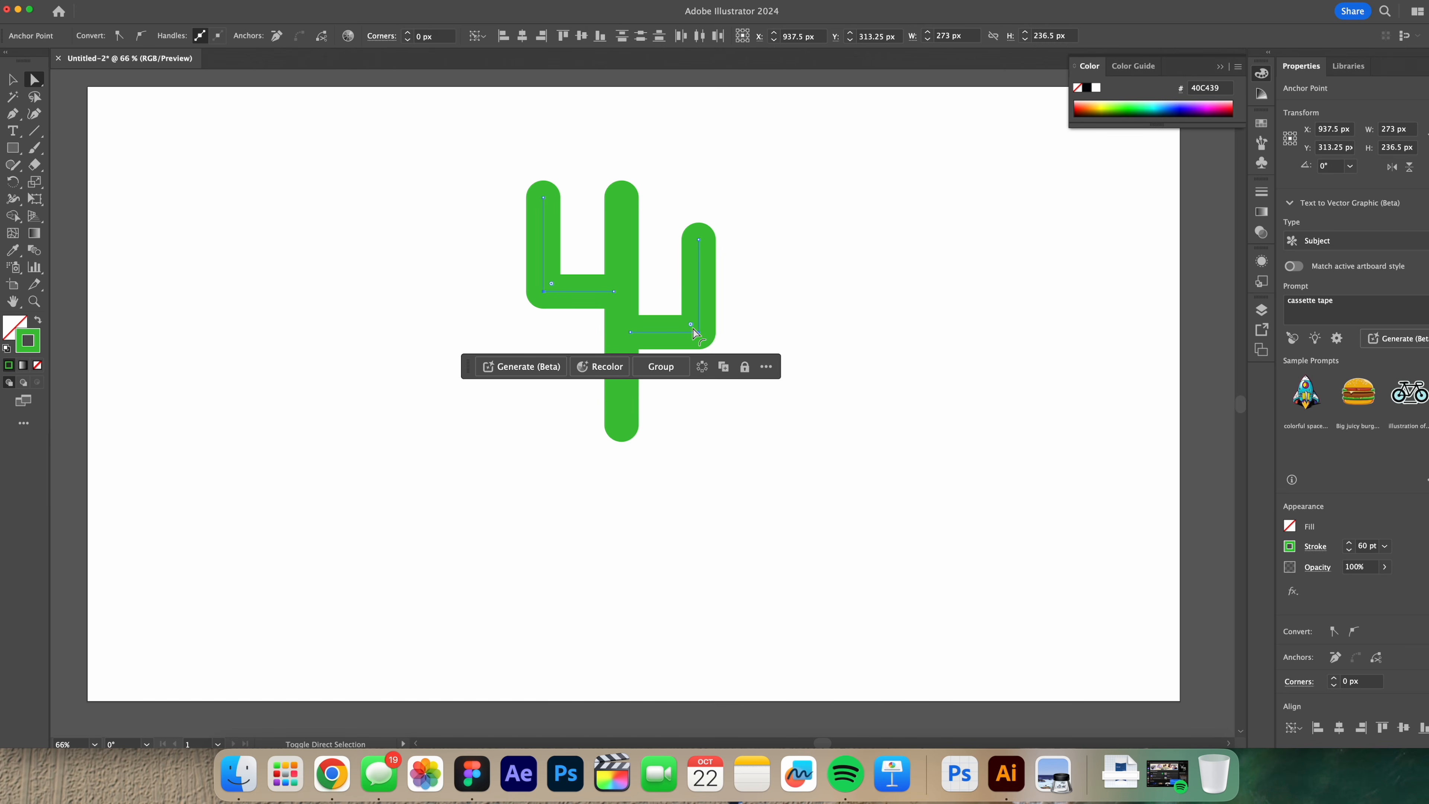
drag(689, 323, 664, 301)
key(v)
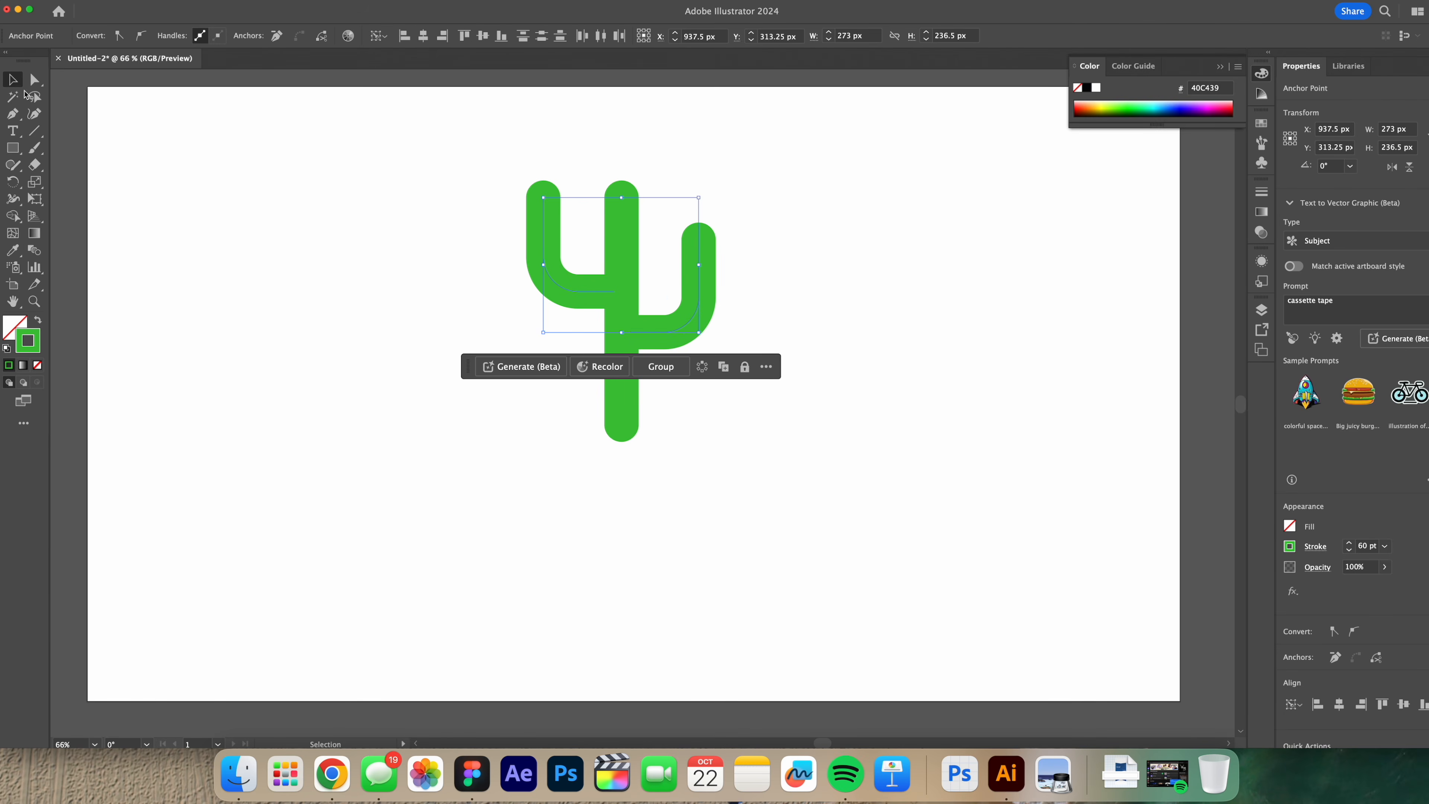
- Move the cactus's right arm slightly down the trunk and lower the left arm a little
click(319, 371)
drag(696, 307, 695, 322)
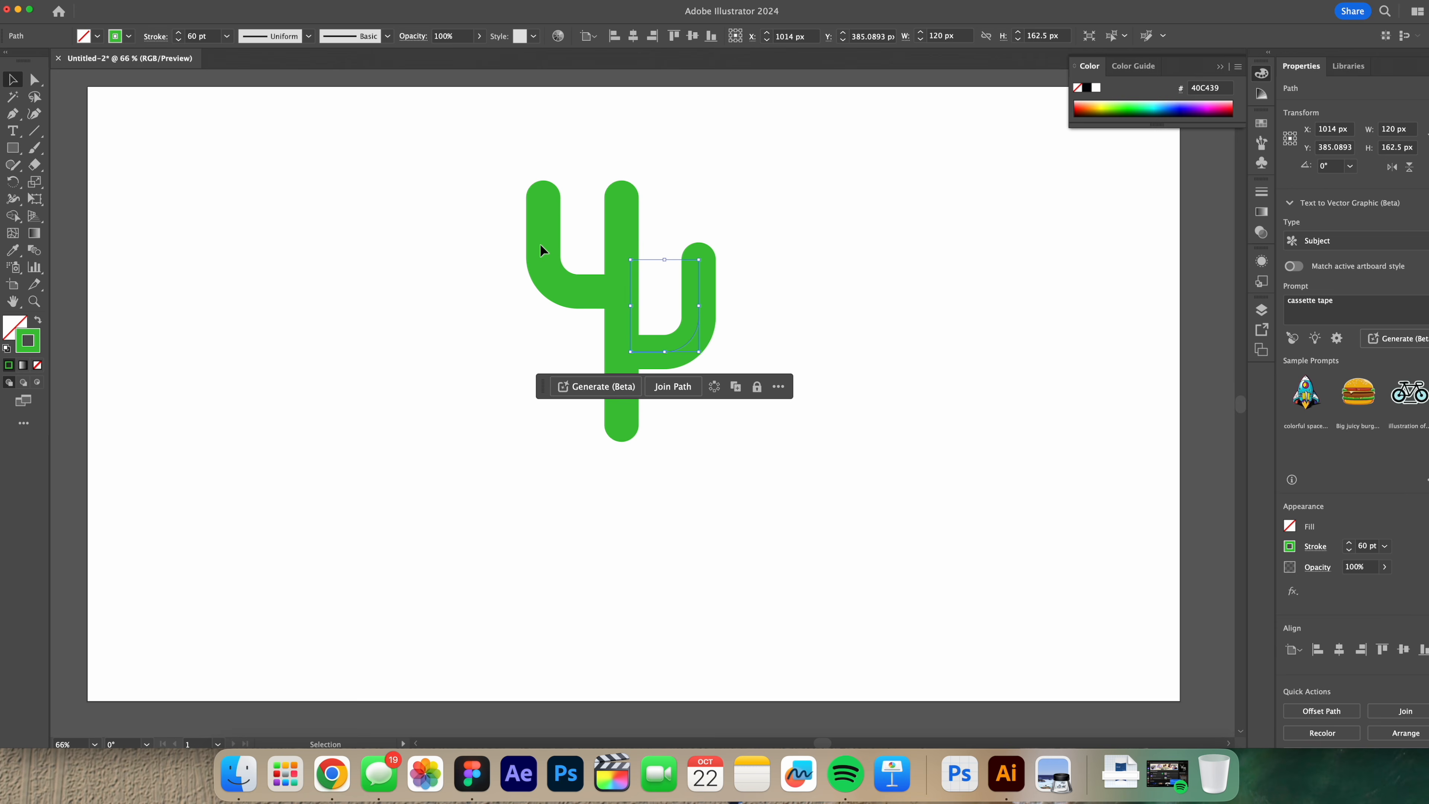
drag(543, 249, 543, 264)
click(839, 229)
key(space)
drag(439, 311, 470, 322)
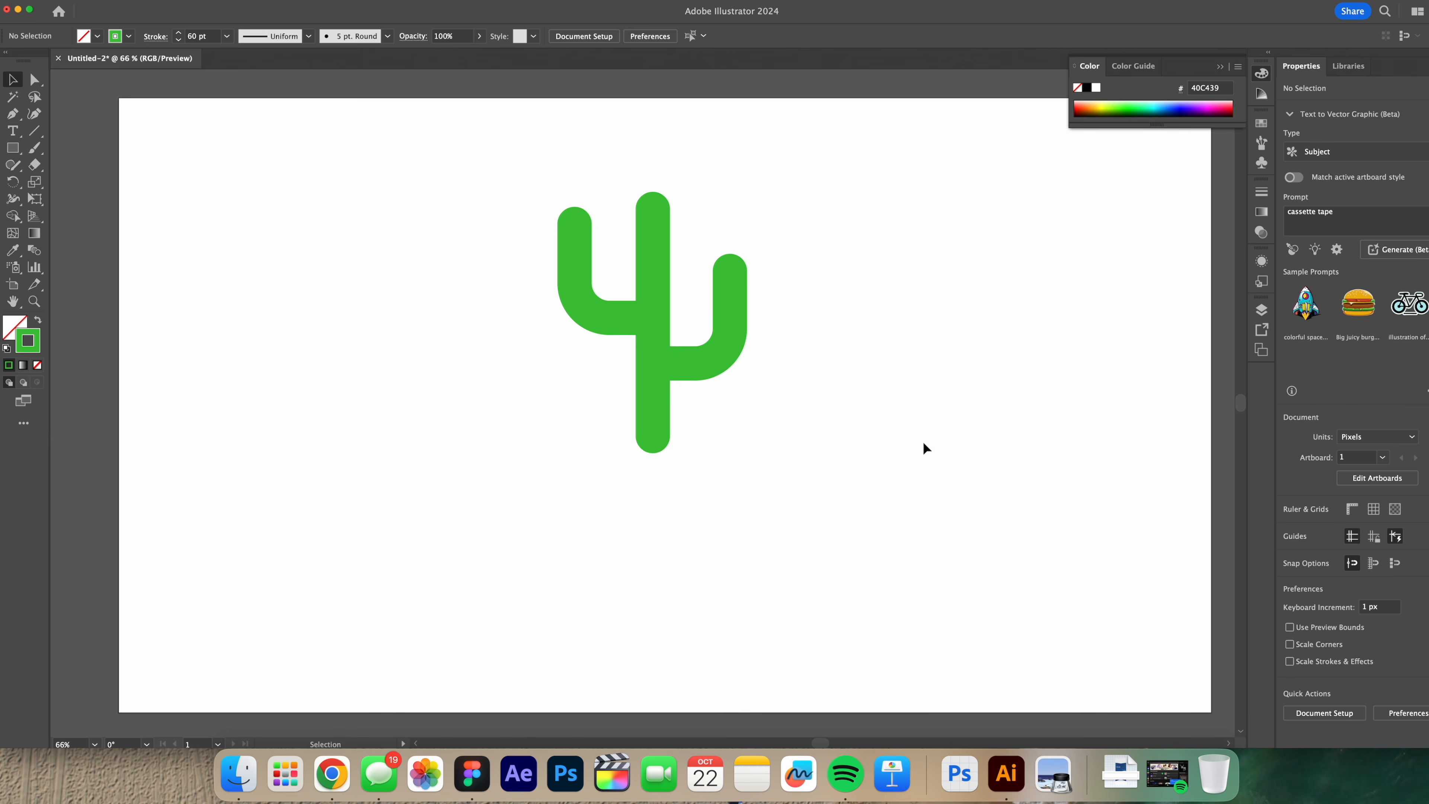
- Expand the fill and stroke of all cactus paths and unite them into a single shape
drag(415, 203, 923, 386)
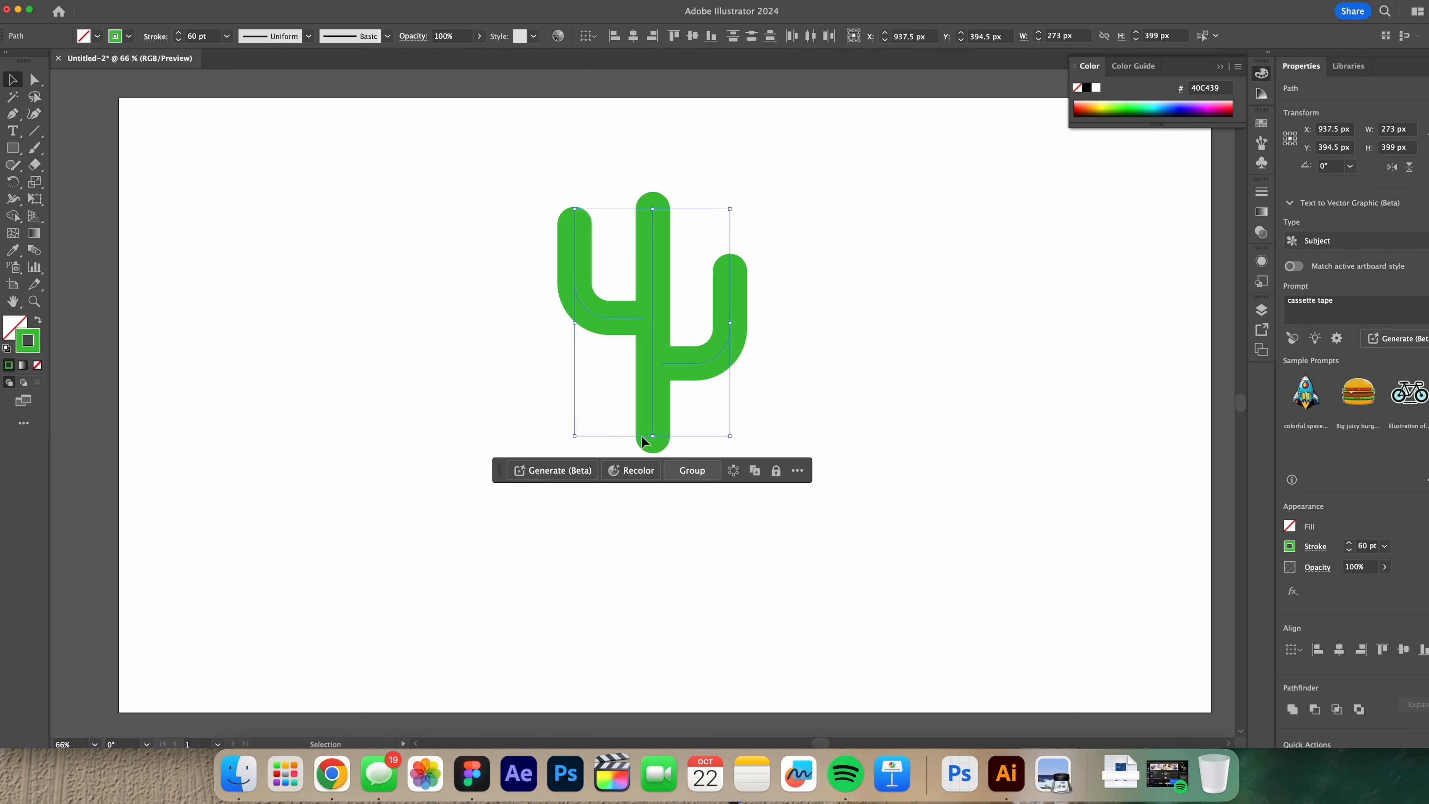
click(182, 3)
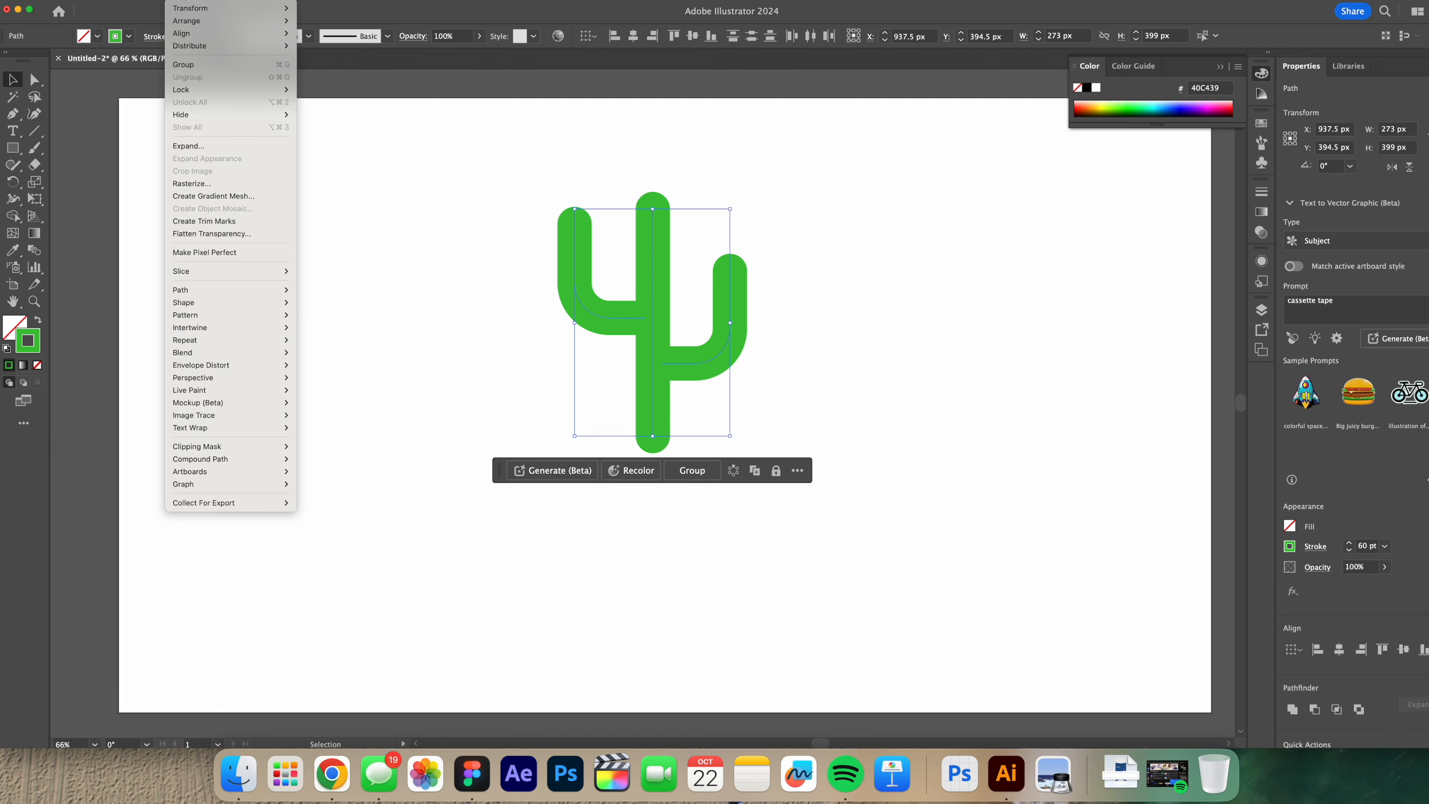
click(193, 146)
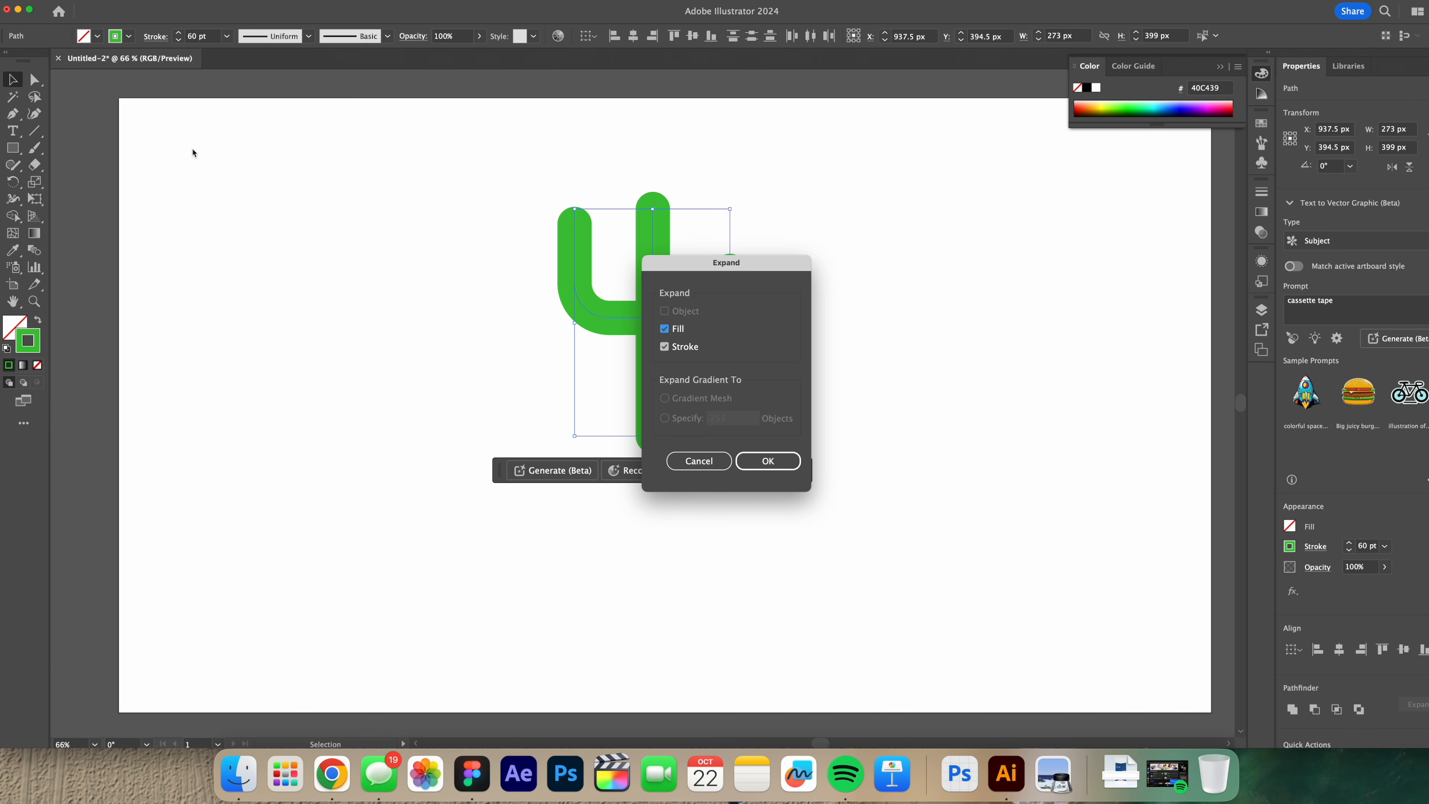
click(768, 461)
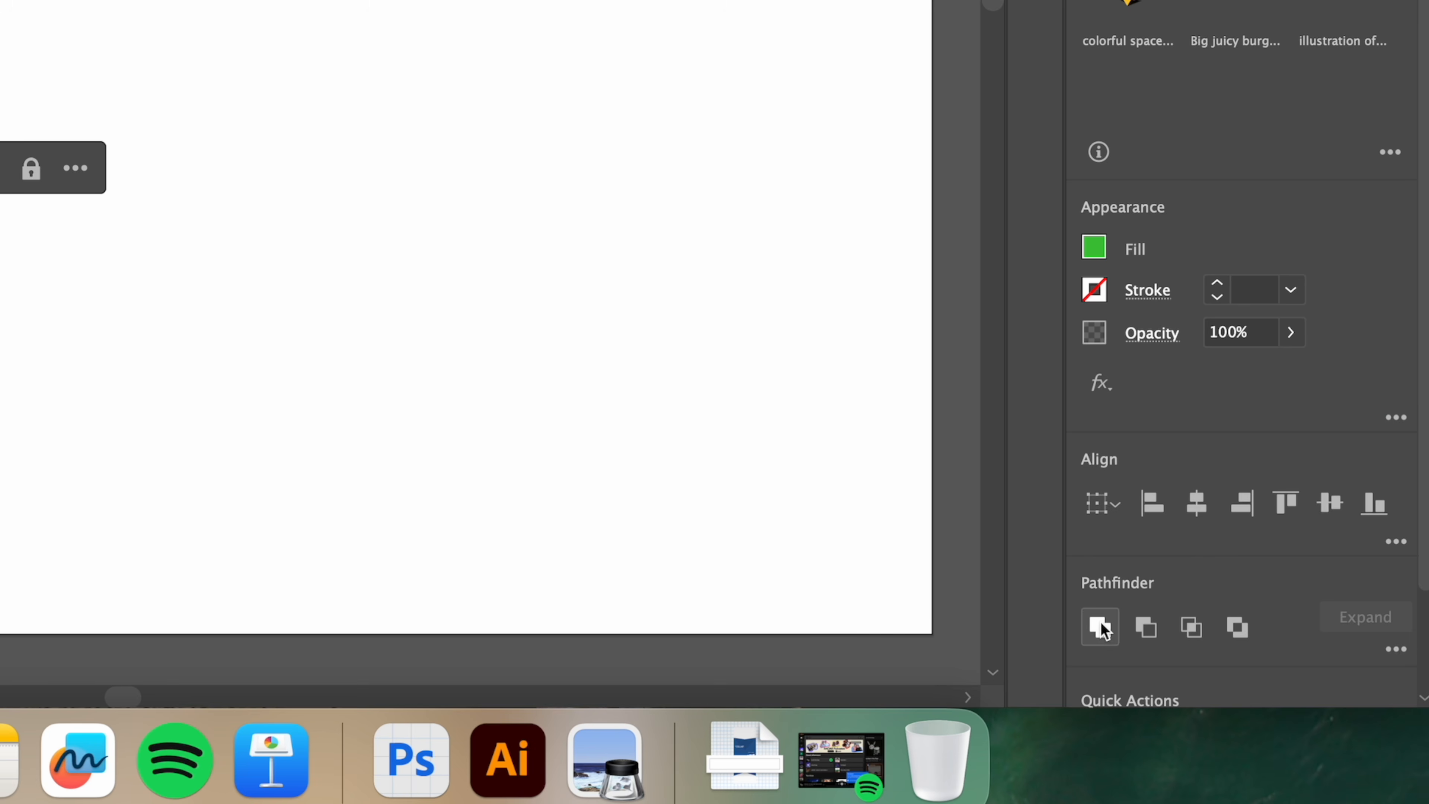
click(1100, 628)
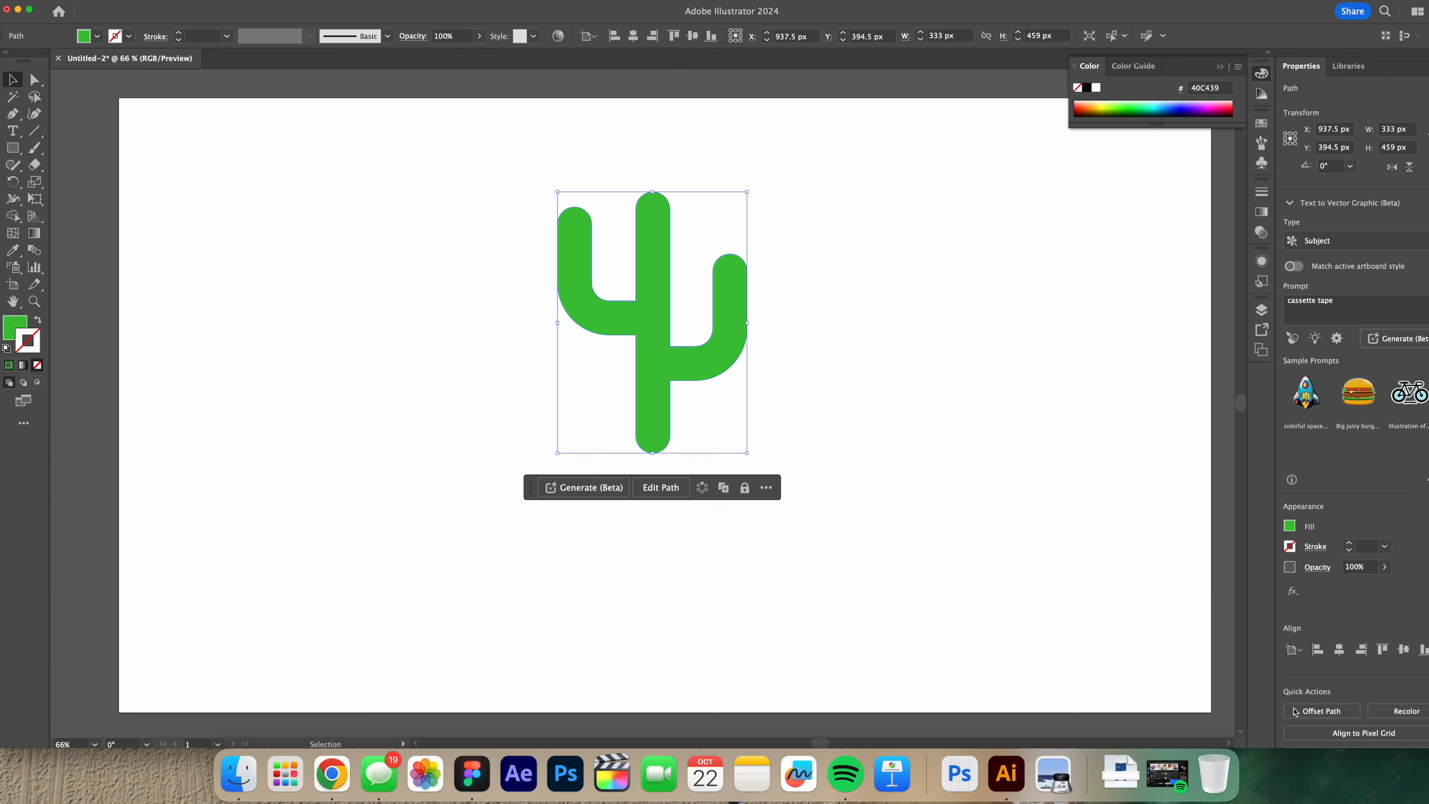
- Move the united cactus about 48 px straight down and apply the 3D Inflate effect to it
mouse_move(645, 262)
mouse_down()
mouse_move(610, 343)
mouse_move(645, 289)
mouse_up()
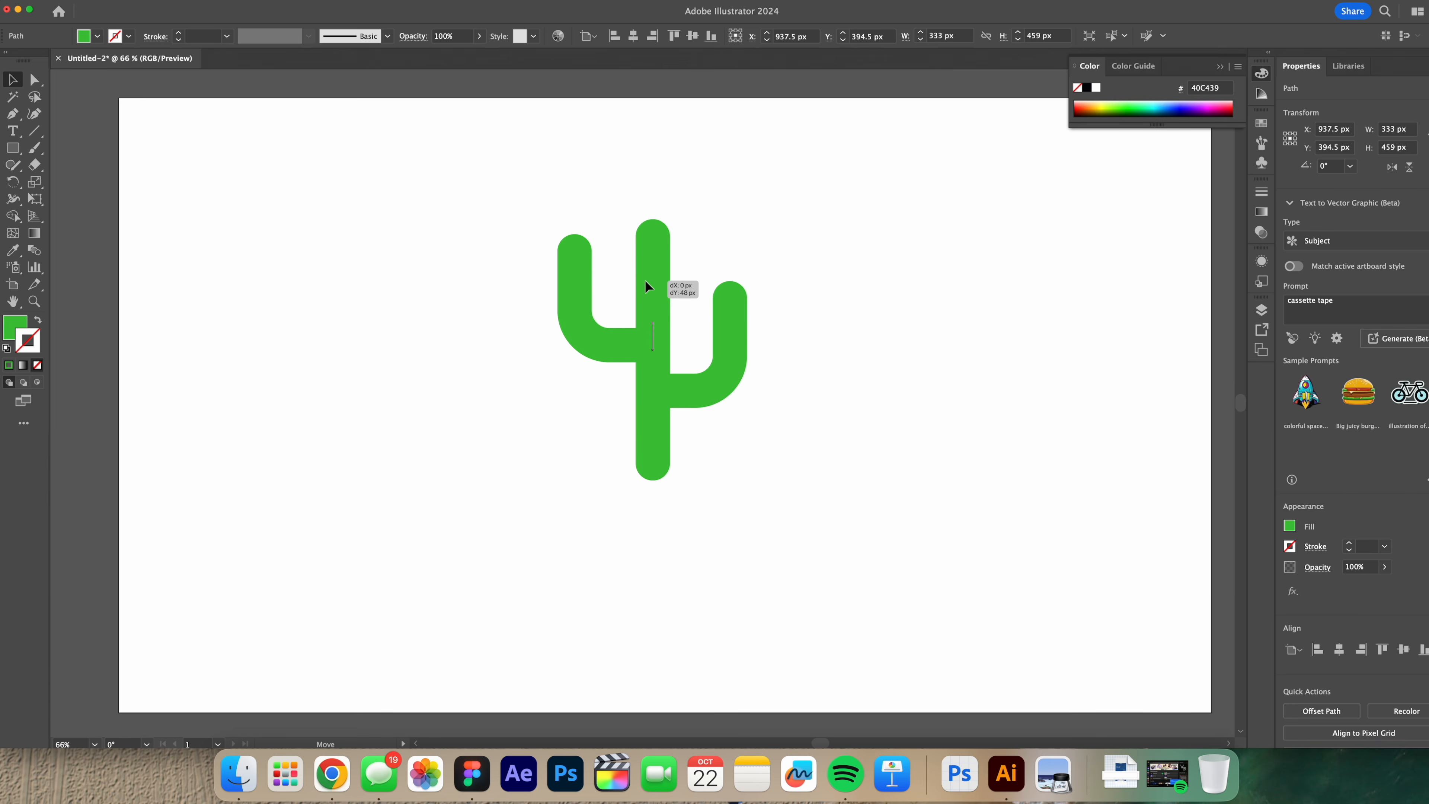
click(819, 291)
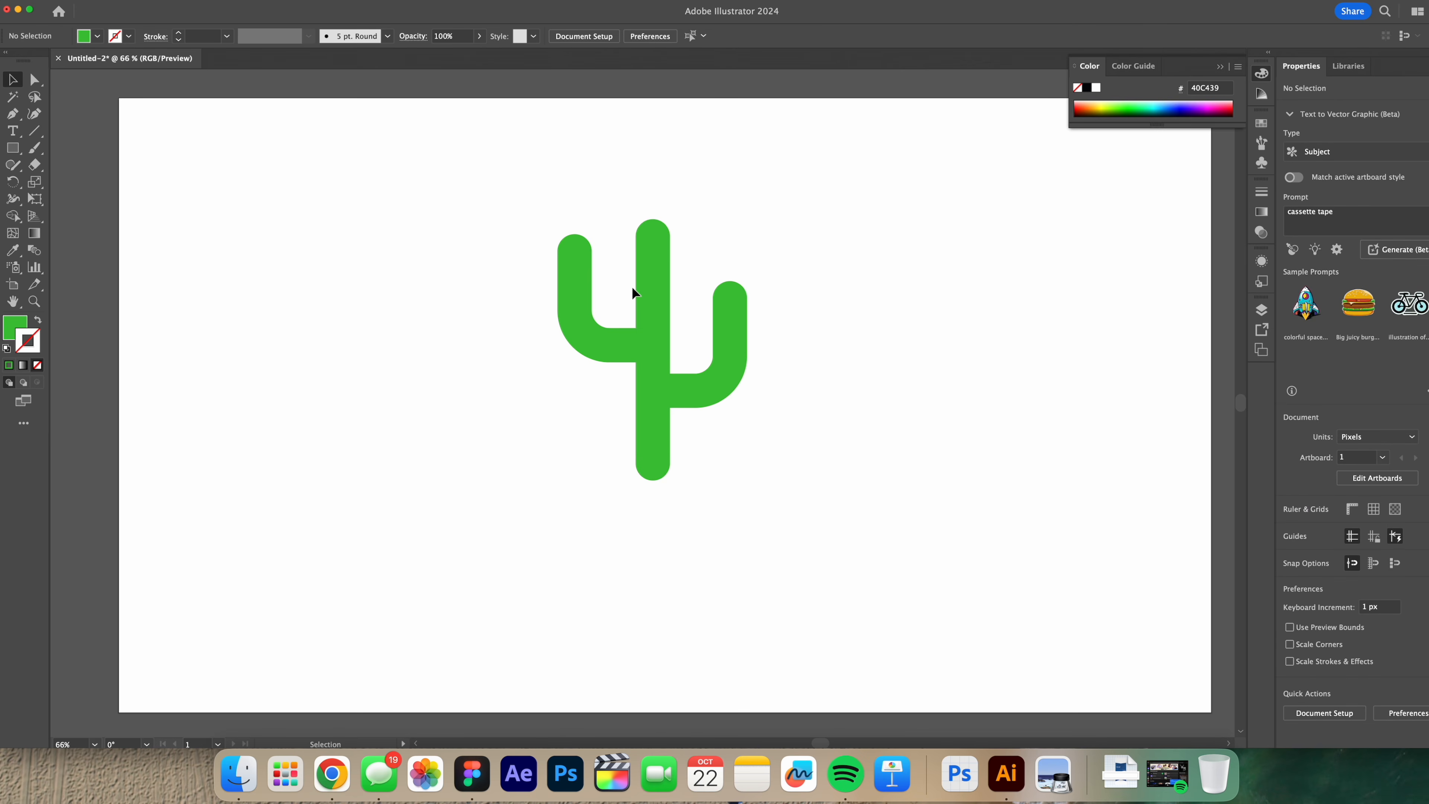
click(650, 284)
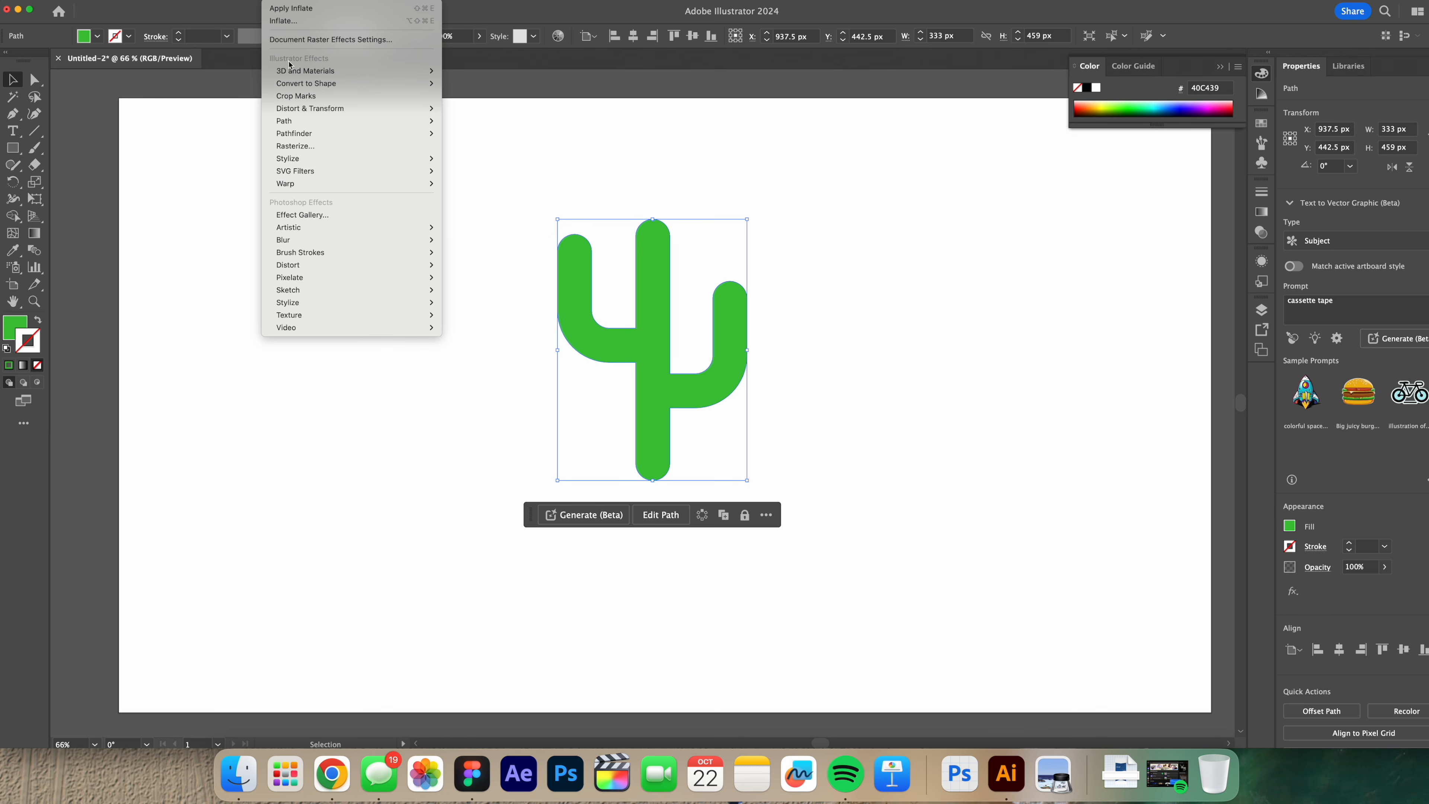
mouse_move(417, 71)
click(488, 96)
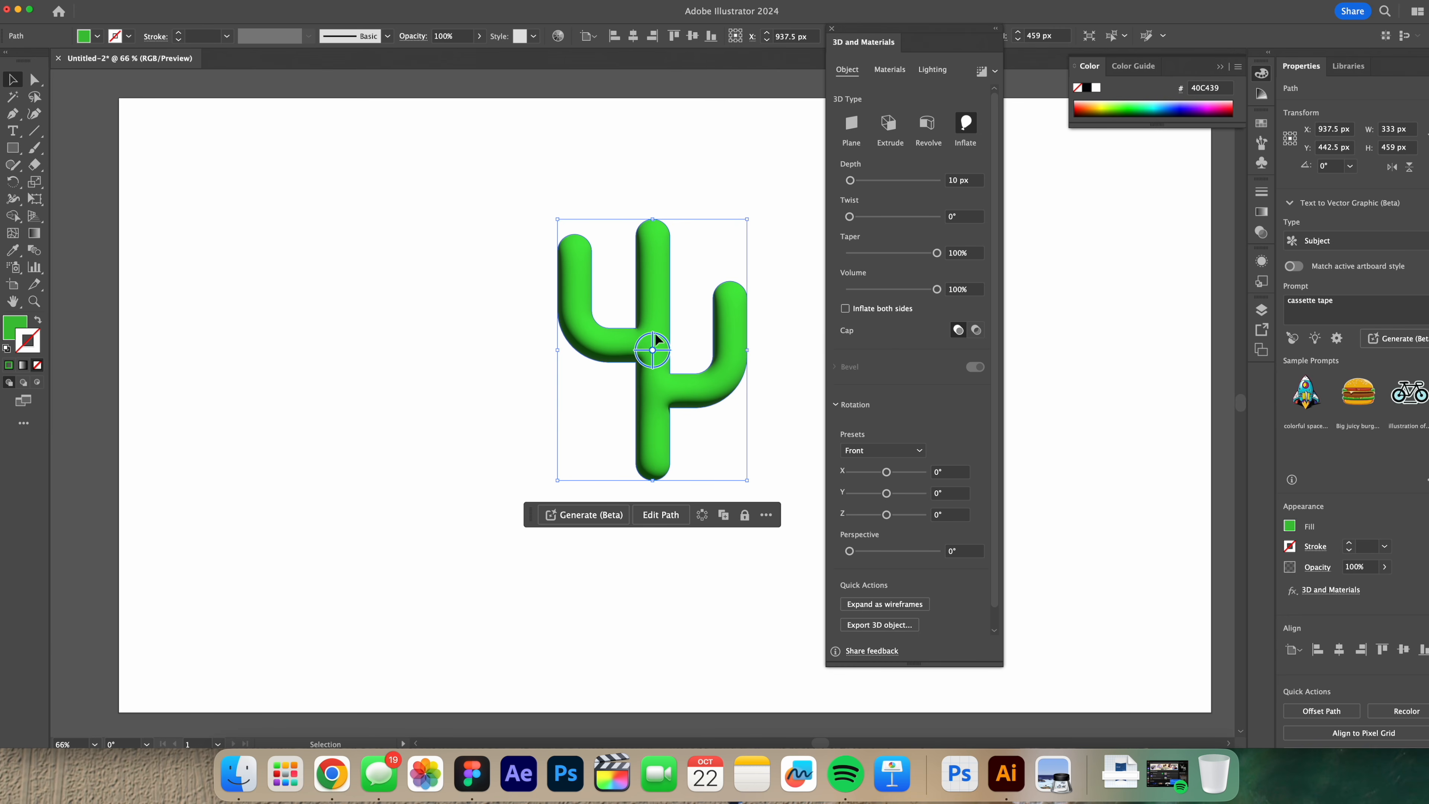
- Turn the cactus about 32° around Y and inflate it on both sides with a depth of 0 px
drag(656, 338, 592, 358)
click(845, 309)
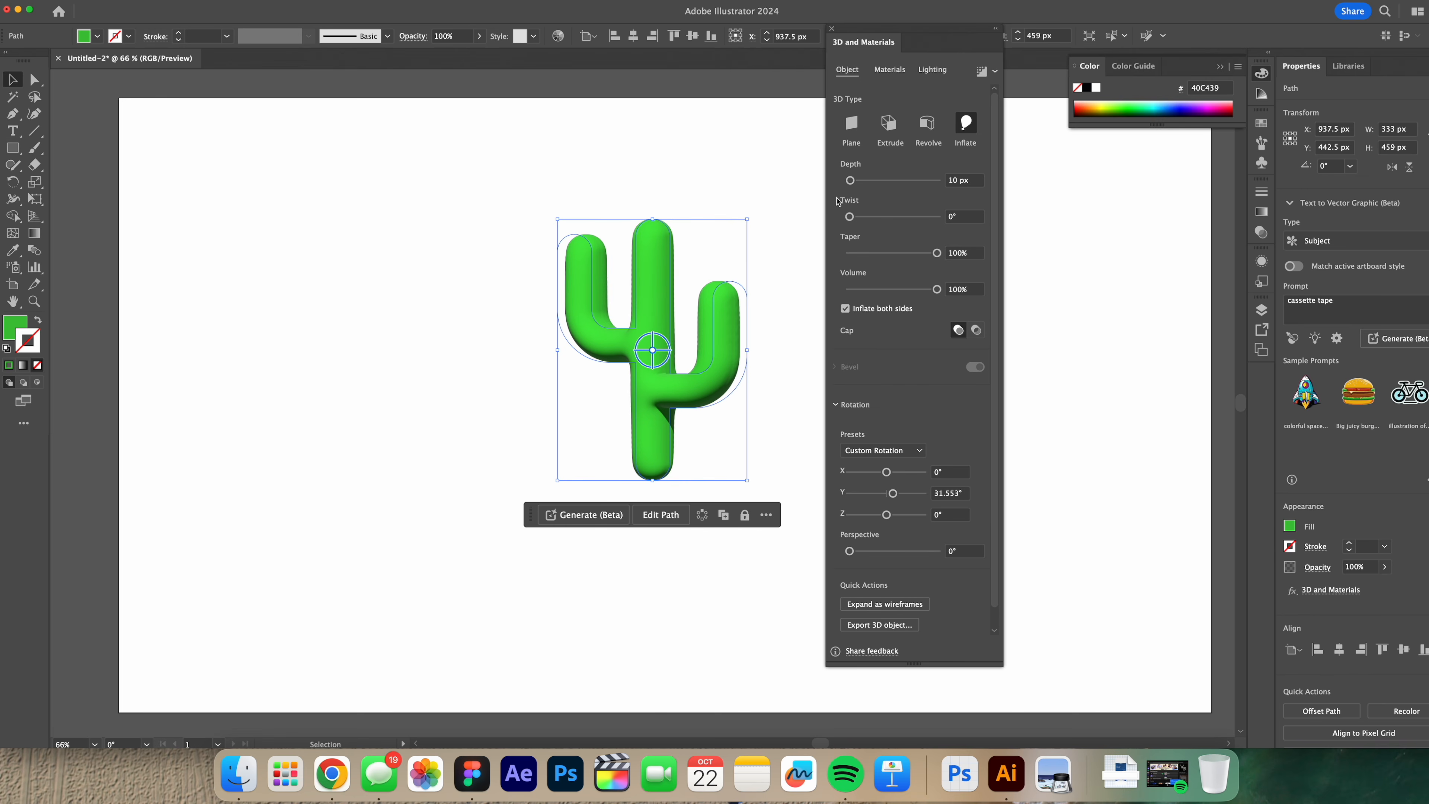
drag(852, 184, 772, 185)
- Reorient the inflated cactus to about 11° around Y with a slight tilt of about 3° around X, and switch ray tracing off
drag(652, 344, 543, 339)
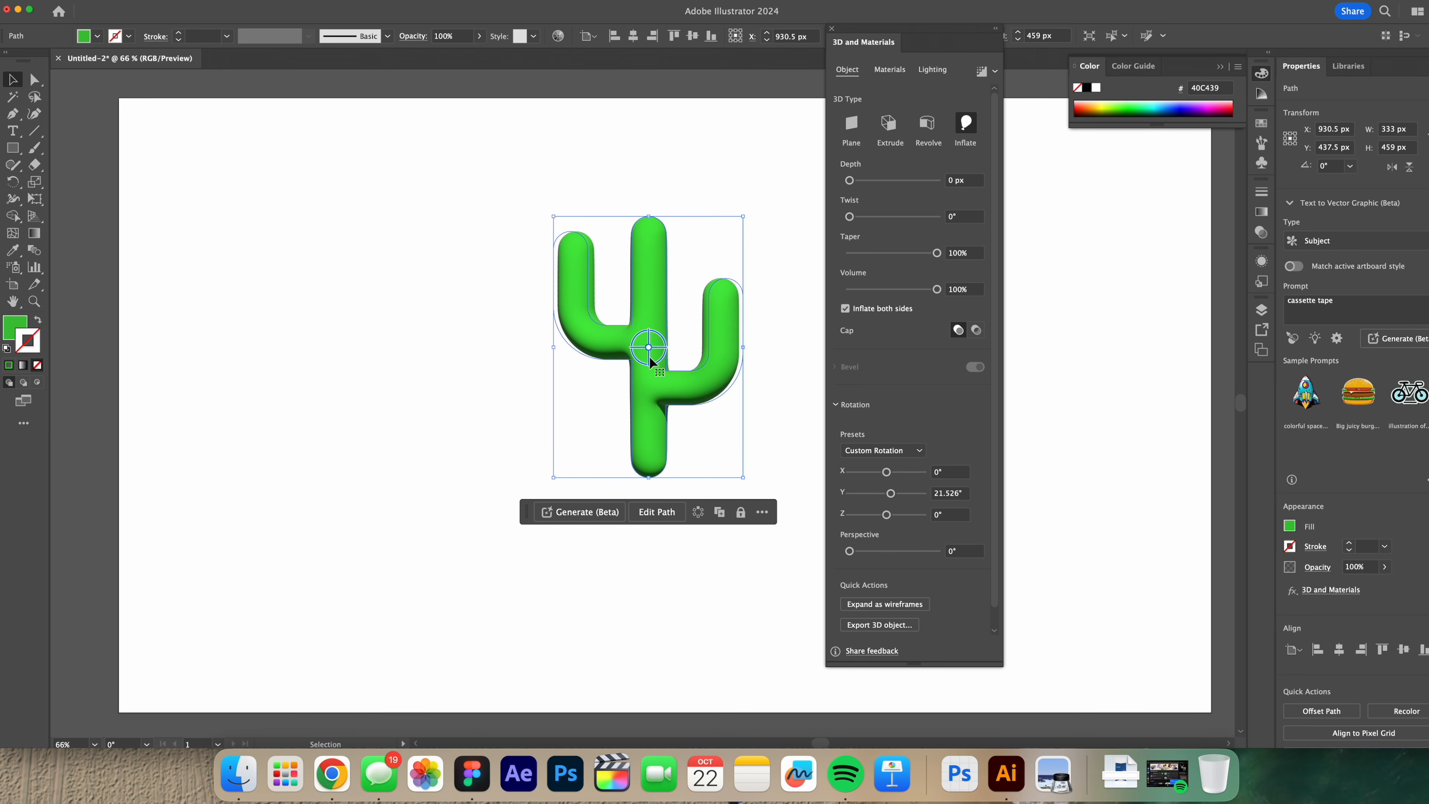
mouse_move(649, 357)
mouse_down()
mouse_move(653, 382)
mouse_move(629, 316)
mouse_move(652, 354)
mouse_up()
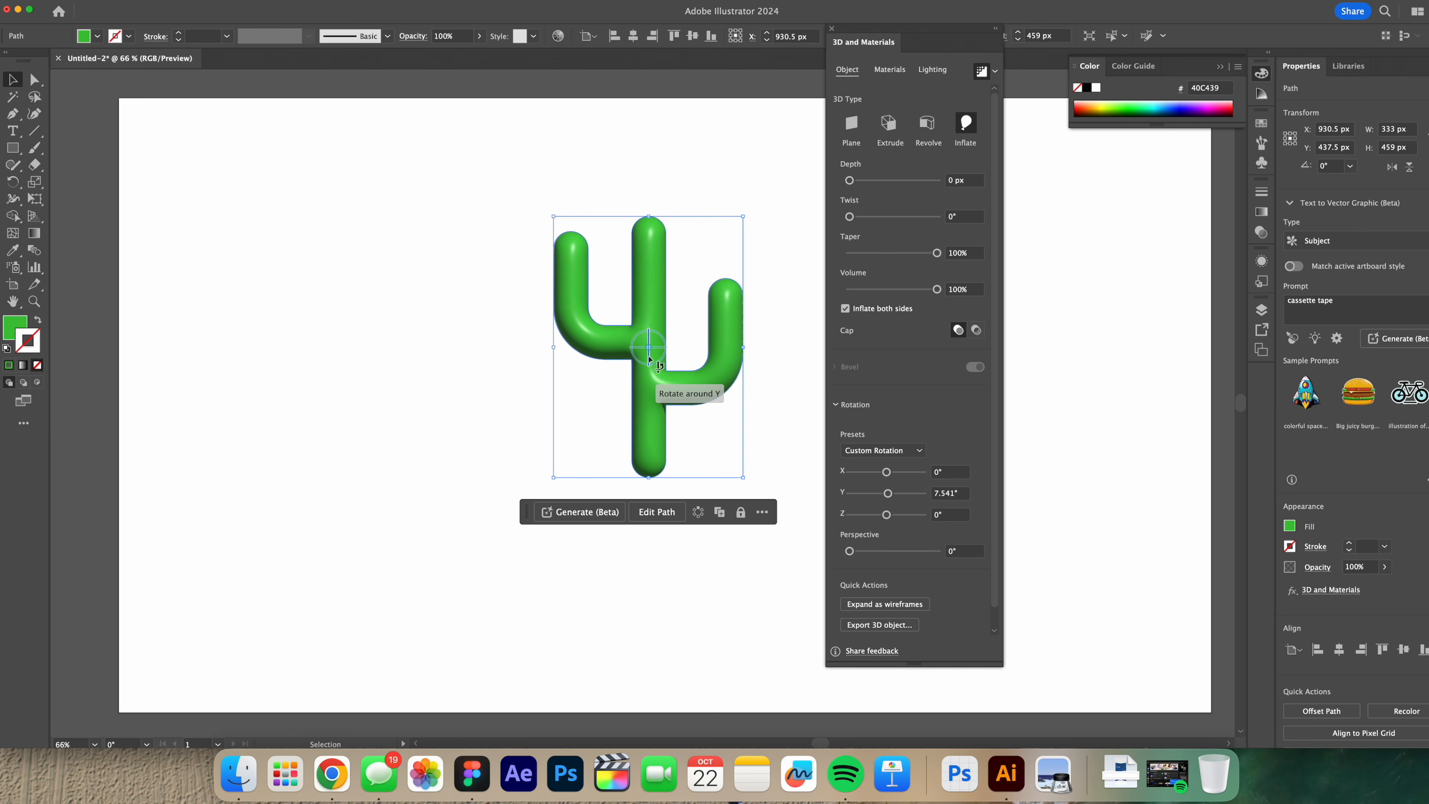
drag(244, 661, 244, 612)
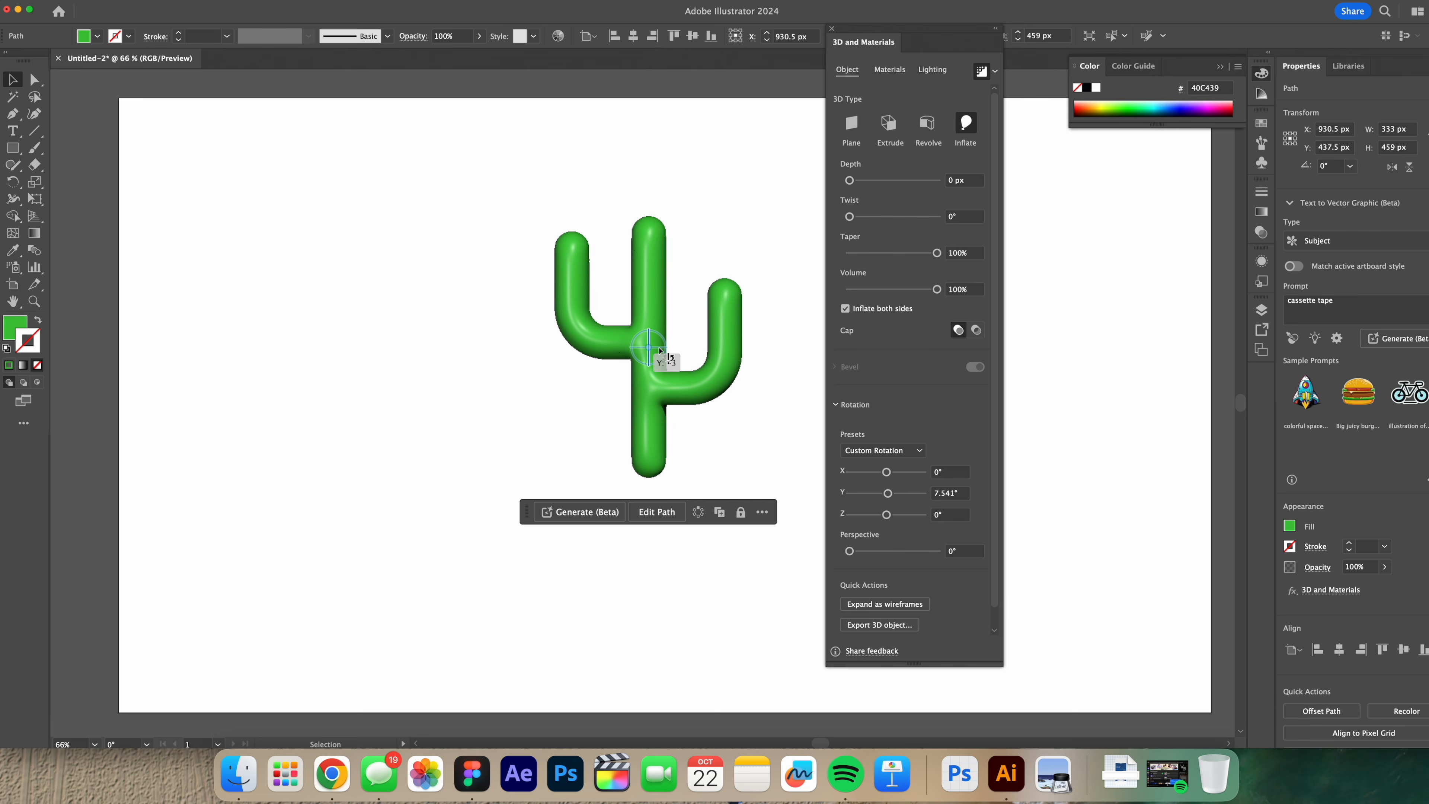
mouse_move(661, 354)
mouse_down()
mouse_move(660, 371)
mouse_move(654, 312)
mouse_move(679, 429)
mouse_move(642, 341)
mouse_up()
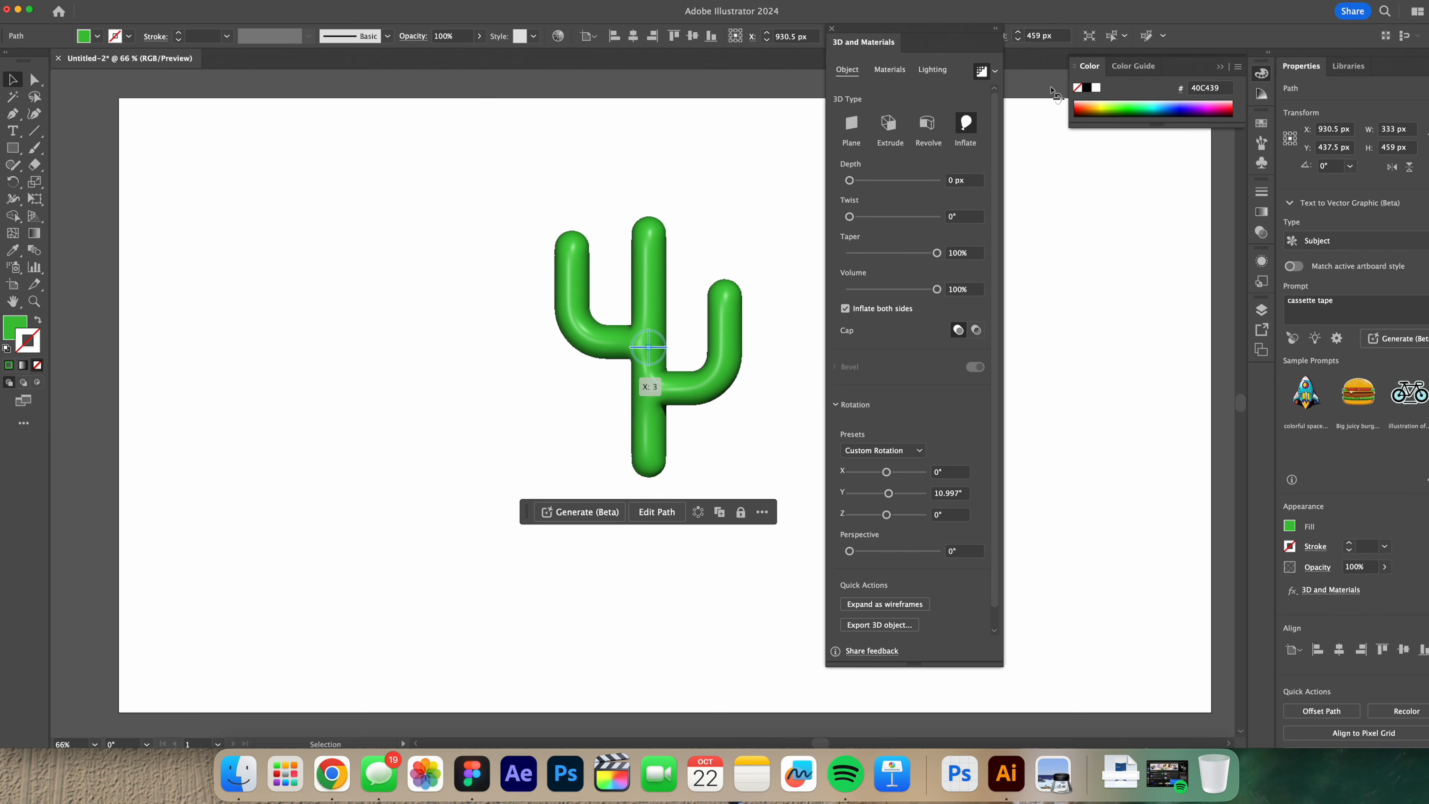
click(982, 72)
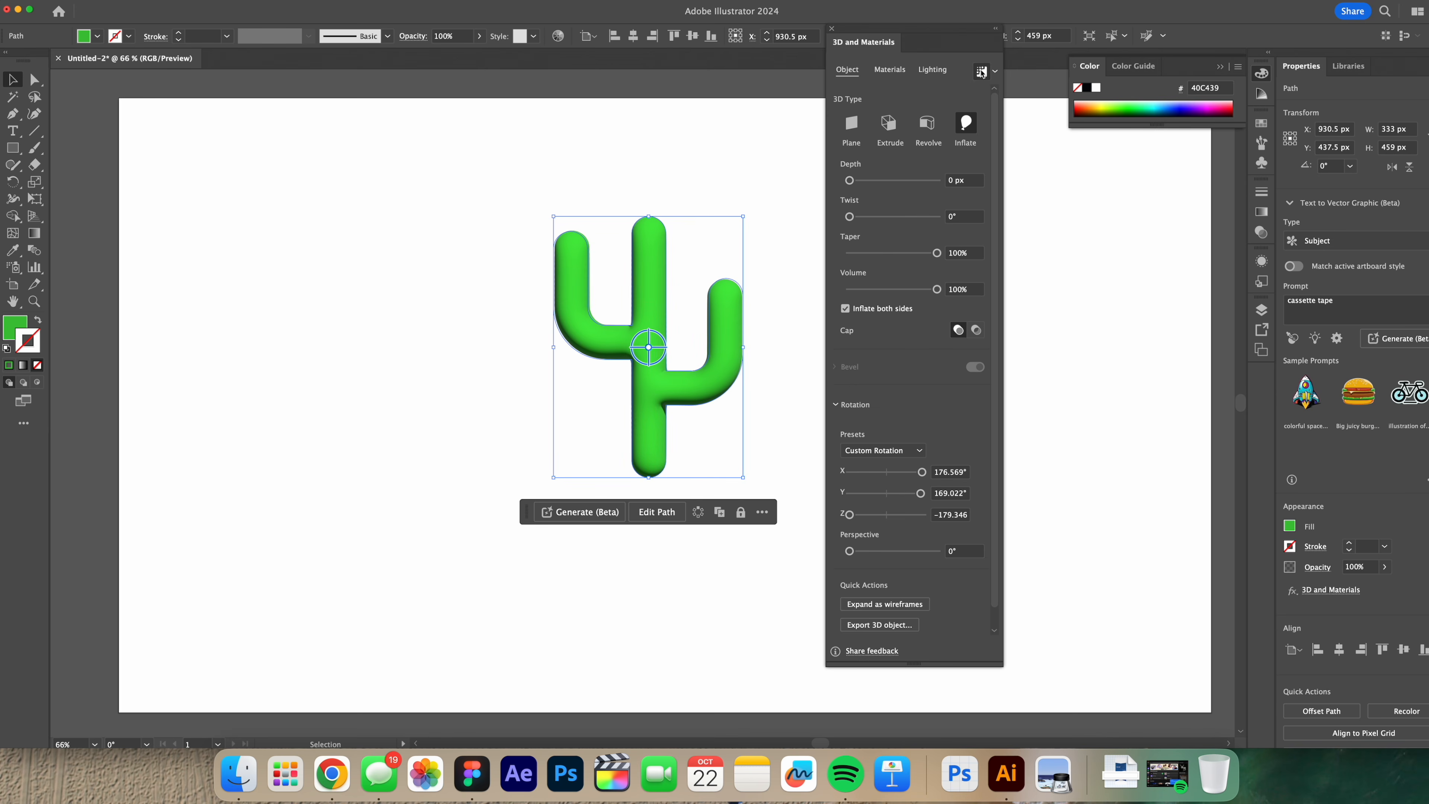
- Try the Circle Stitch, Natural Cowhide Leather and Gold Natural materials on the cactus
click(890, 69)
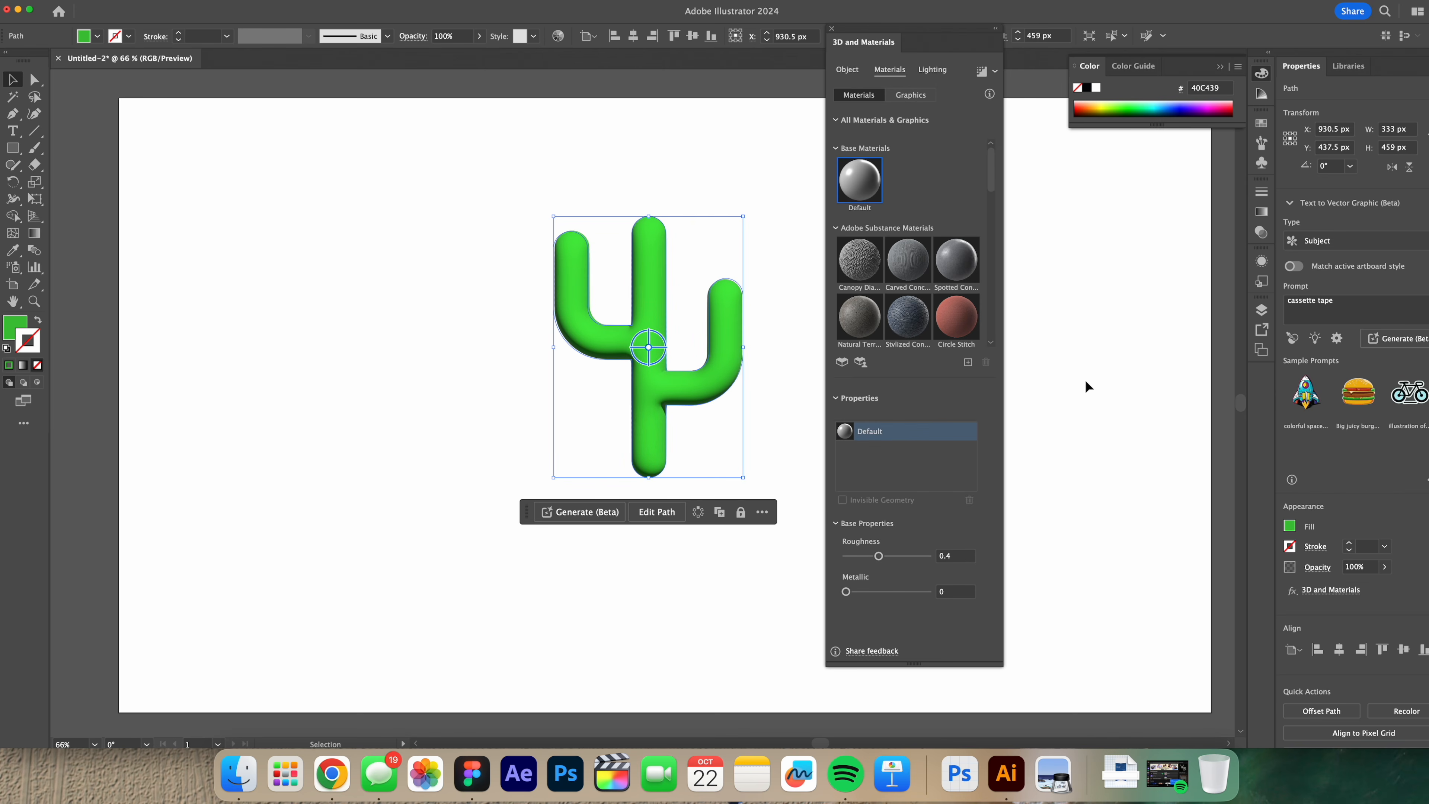
click(961, 322)
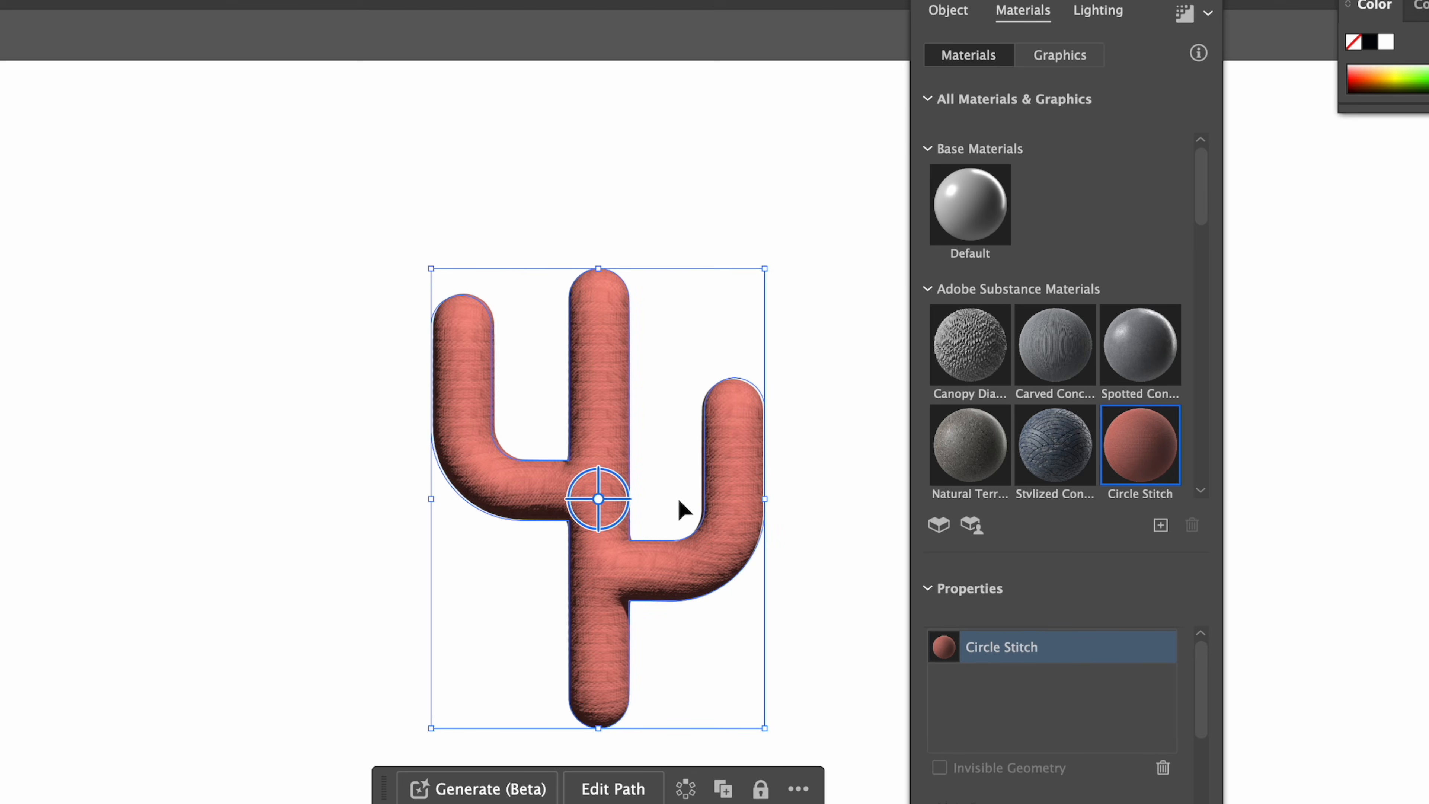
scroll(916, 286, down, 5)
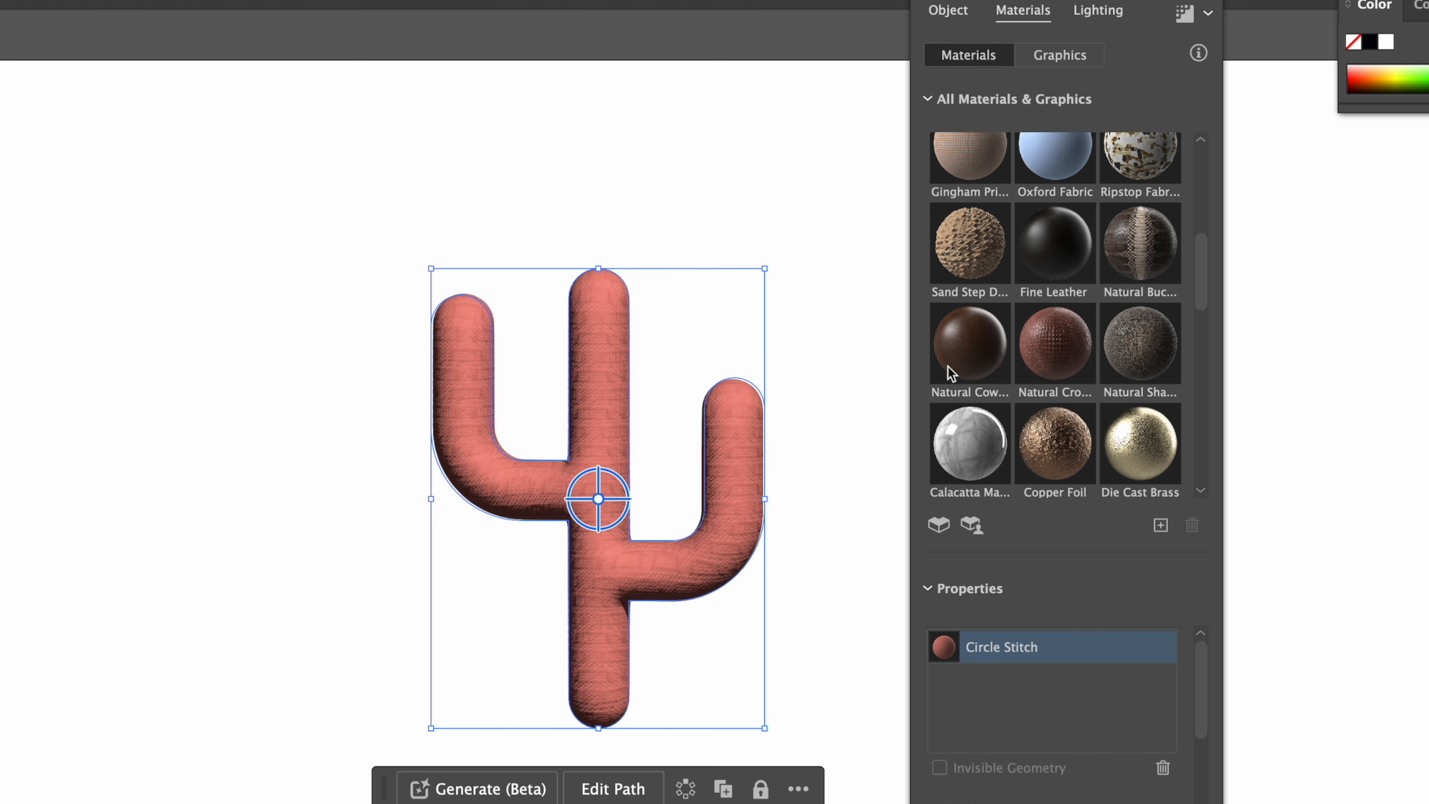
click(980, 349)
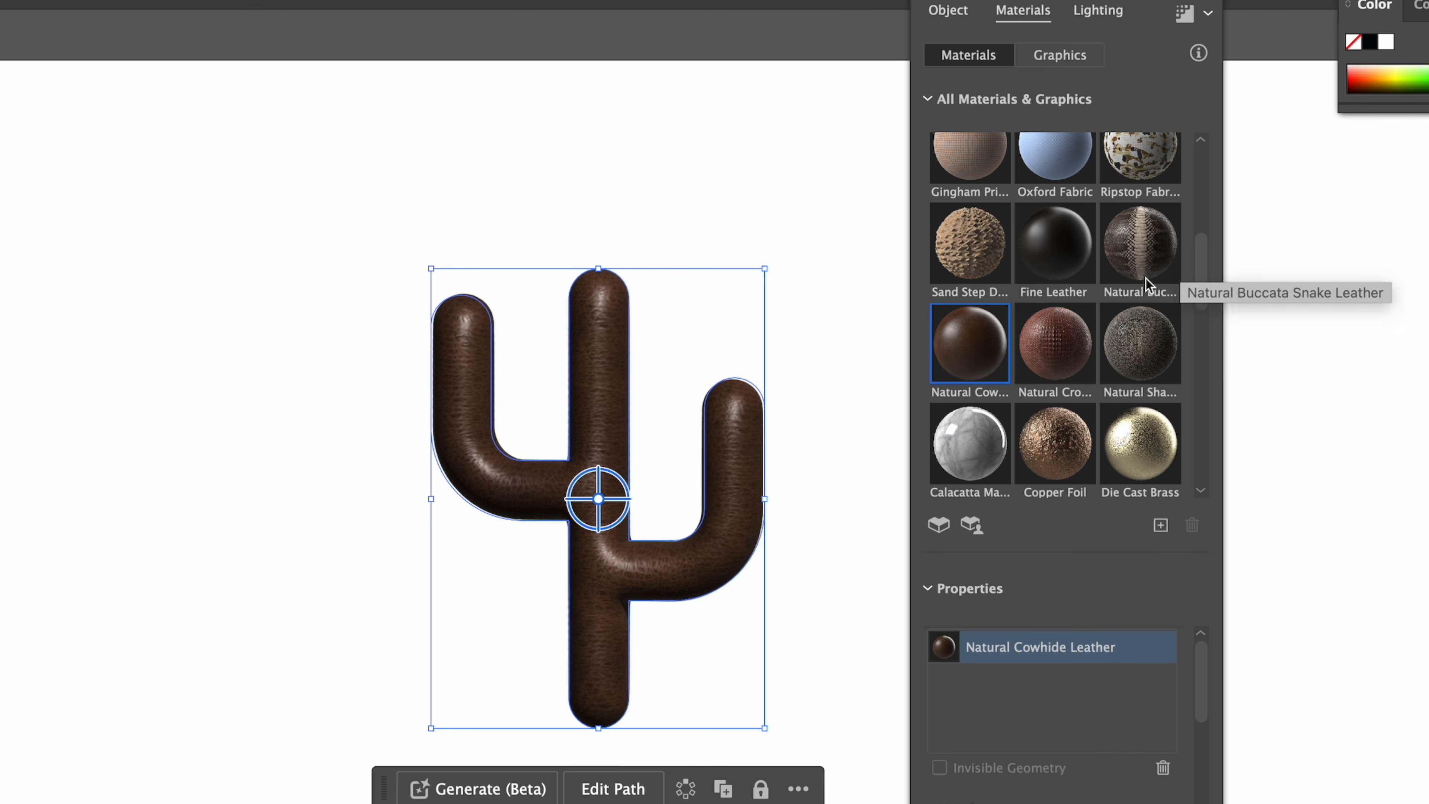
scroll(1102, 329, down, 5)
scroll(1016, 262, up, 2)
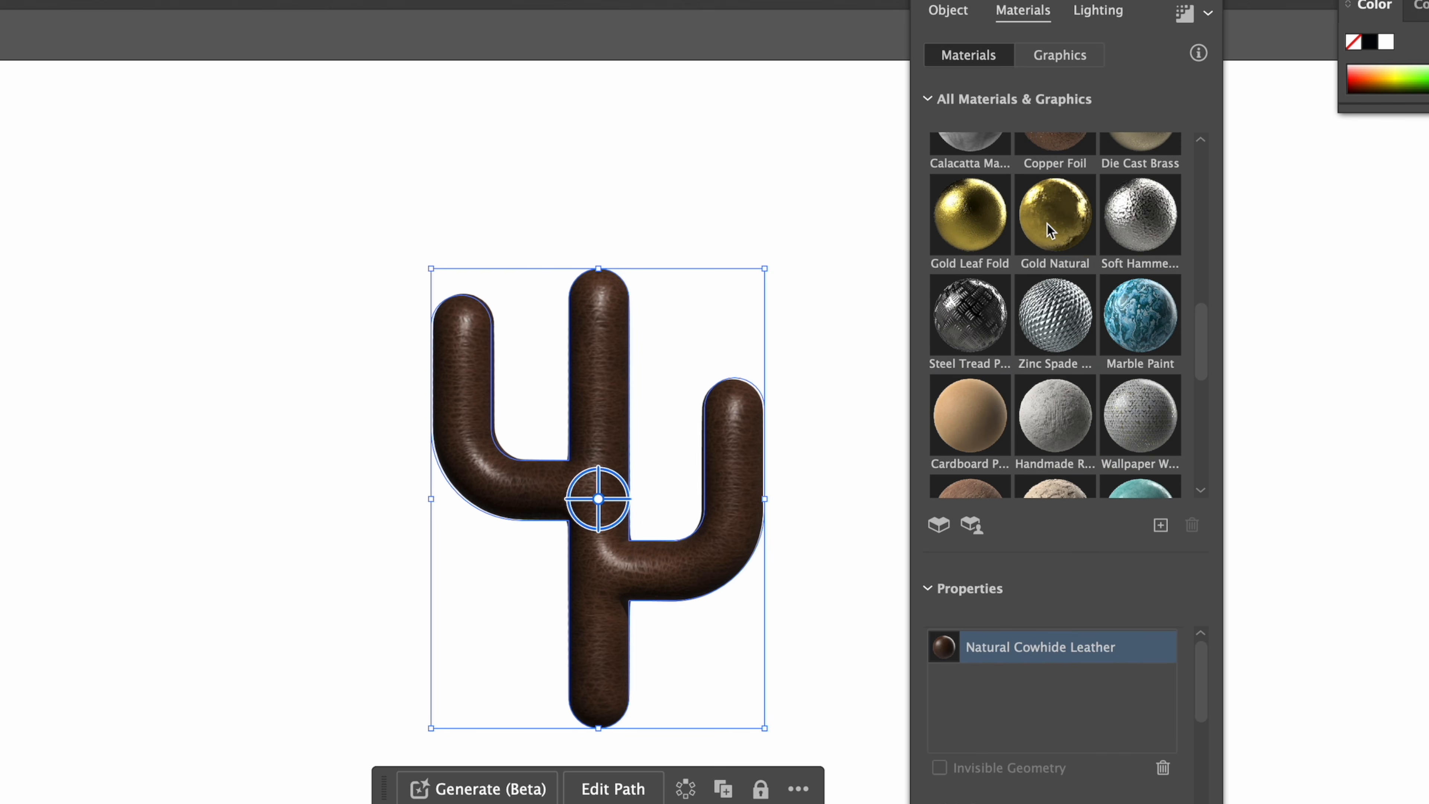
click(1041, 236)
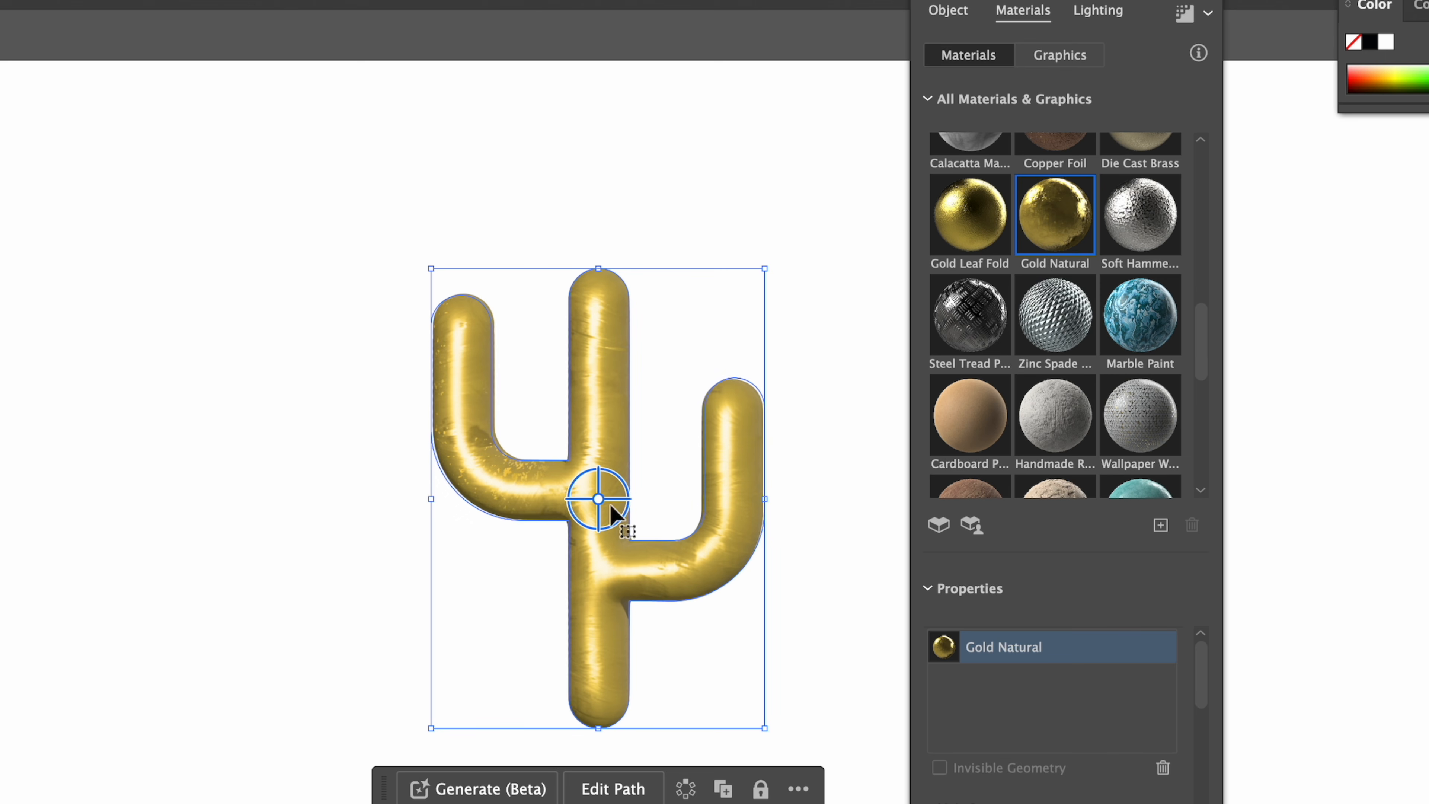
- Tilt the cactus slightly further and apply the Default base material to it
mouse_move(618, 497)
mouse_down()
mouse_move(535, 497)
mouse_move(589, 422)
mouse_move(614, 553)
mouse_move(612, 507)
mouse_up()
scroll(1053, 319, up, 5)
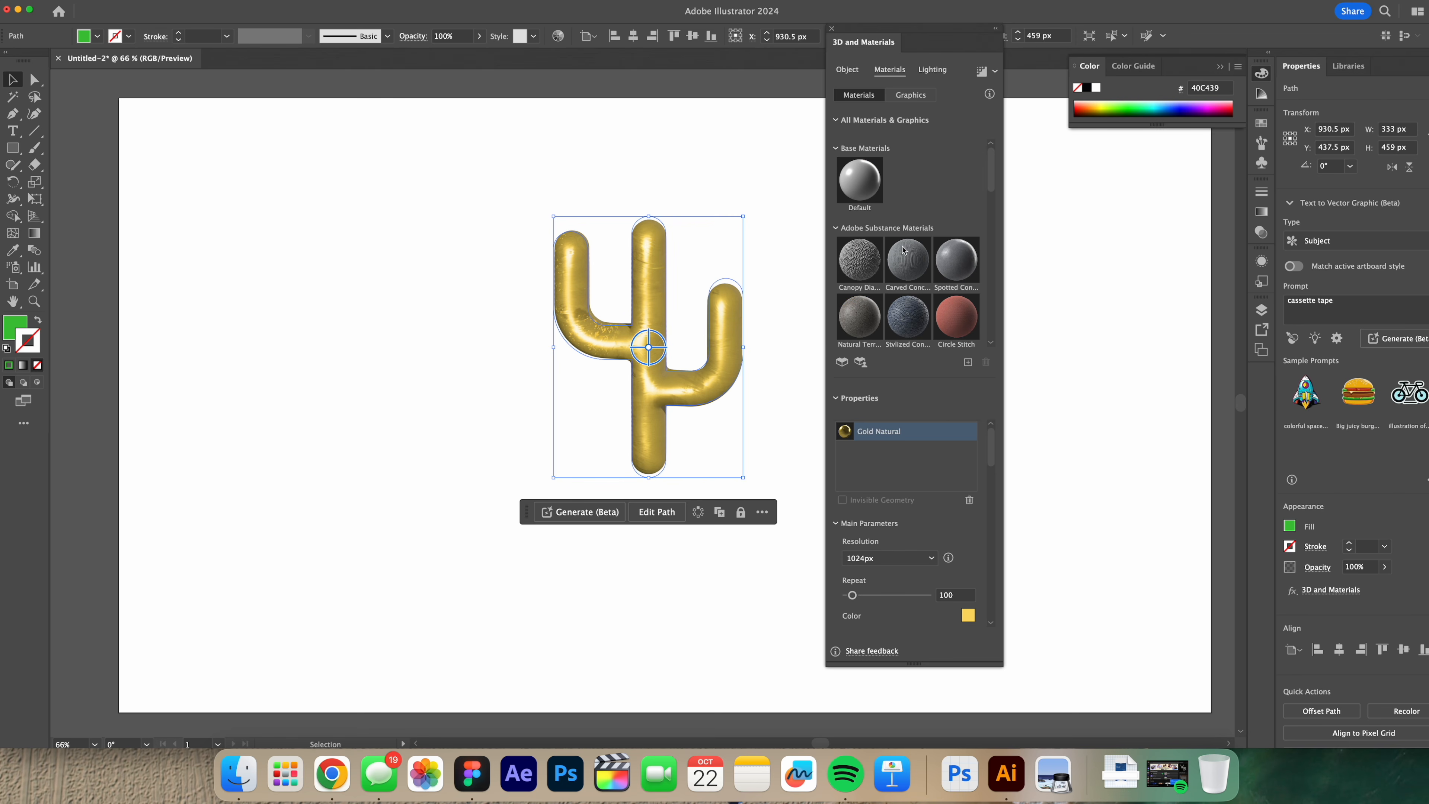
click(840, 73)
click(889, 69)
click(859, 180)
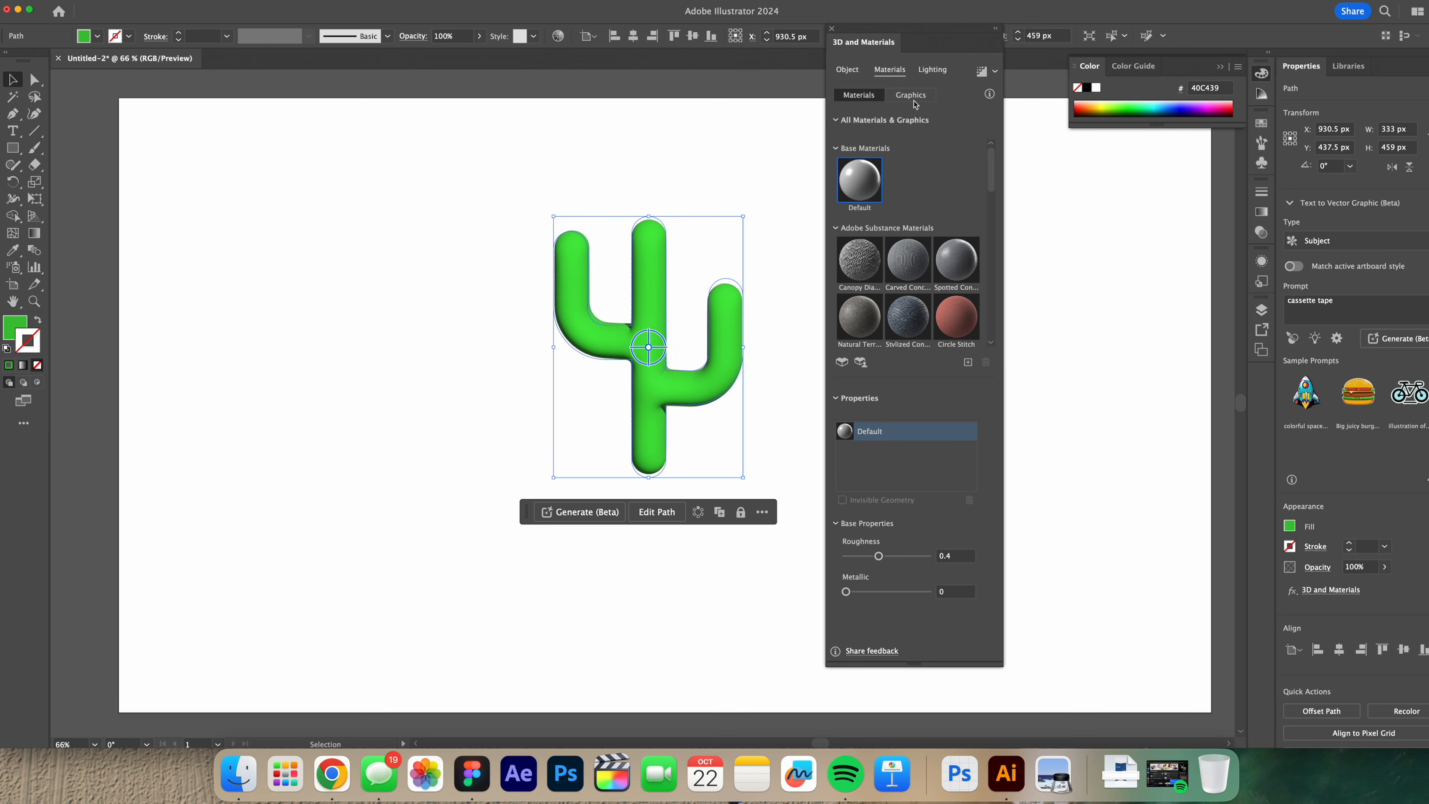
- Set the rotation of Light 1 to 151° and turn on ray tracing for the cactus
click(932, 70)
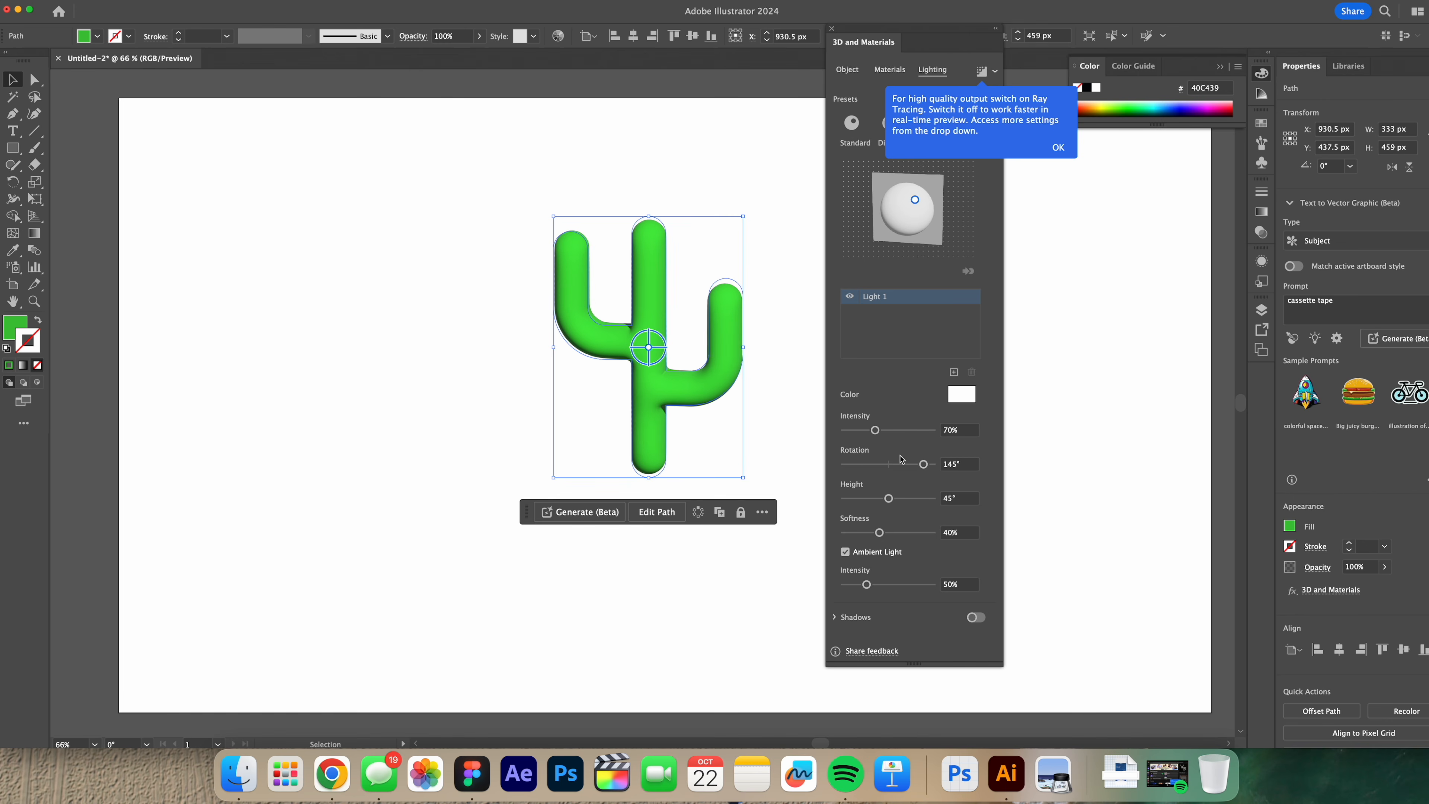
drag(923, 464, 925, 464)
click(1057, 148)
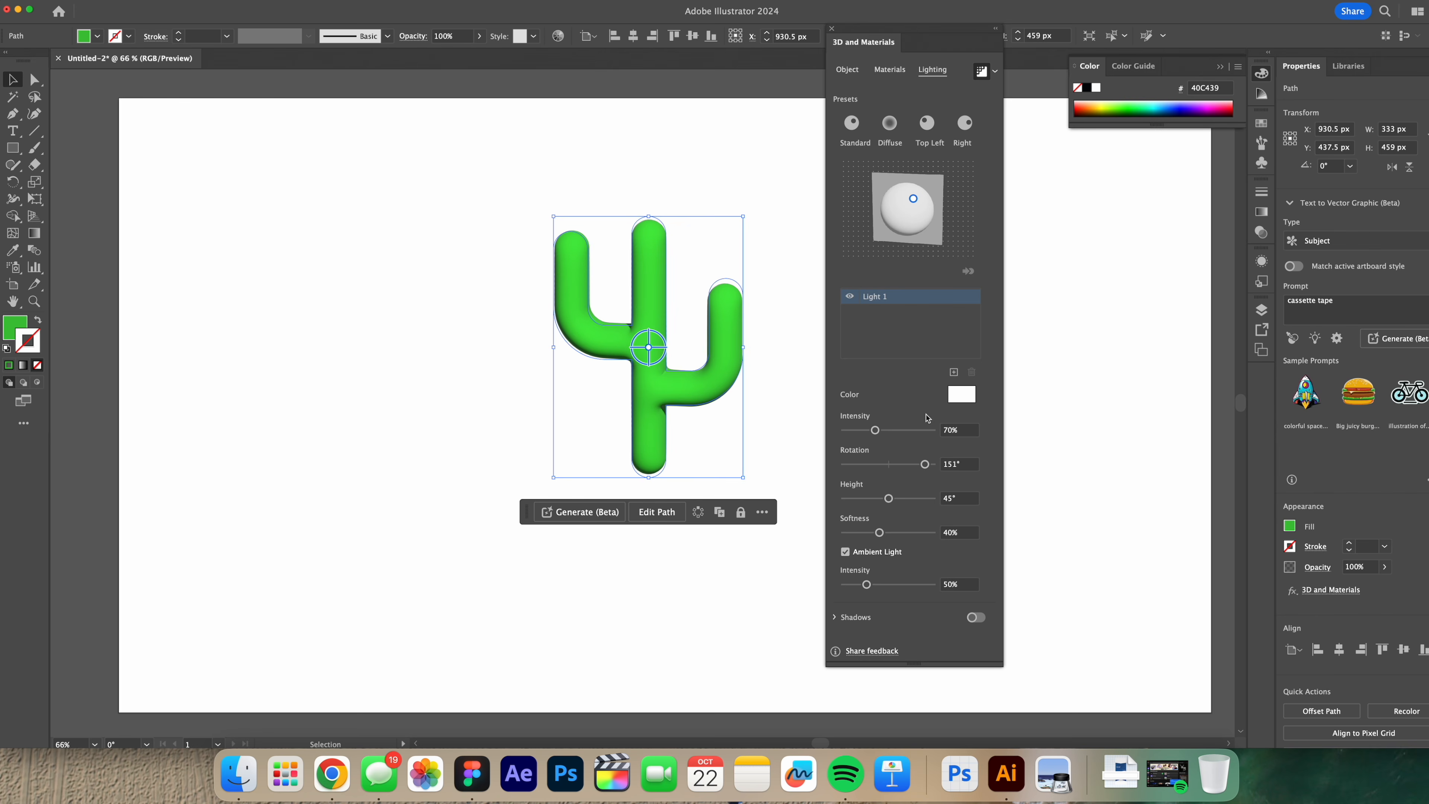
- Try an intensity of 179% for Light 1 and undo the change
drag(874, 432, 923, 436)
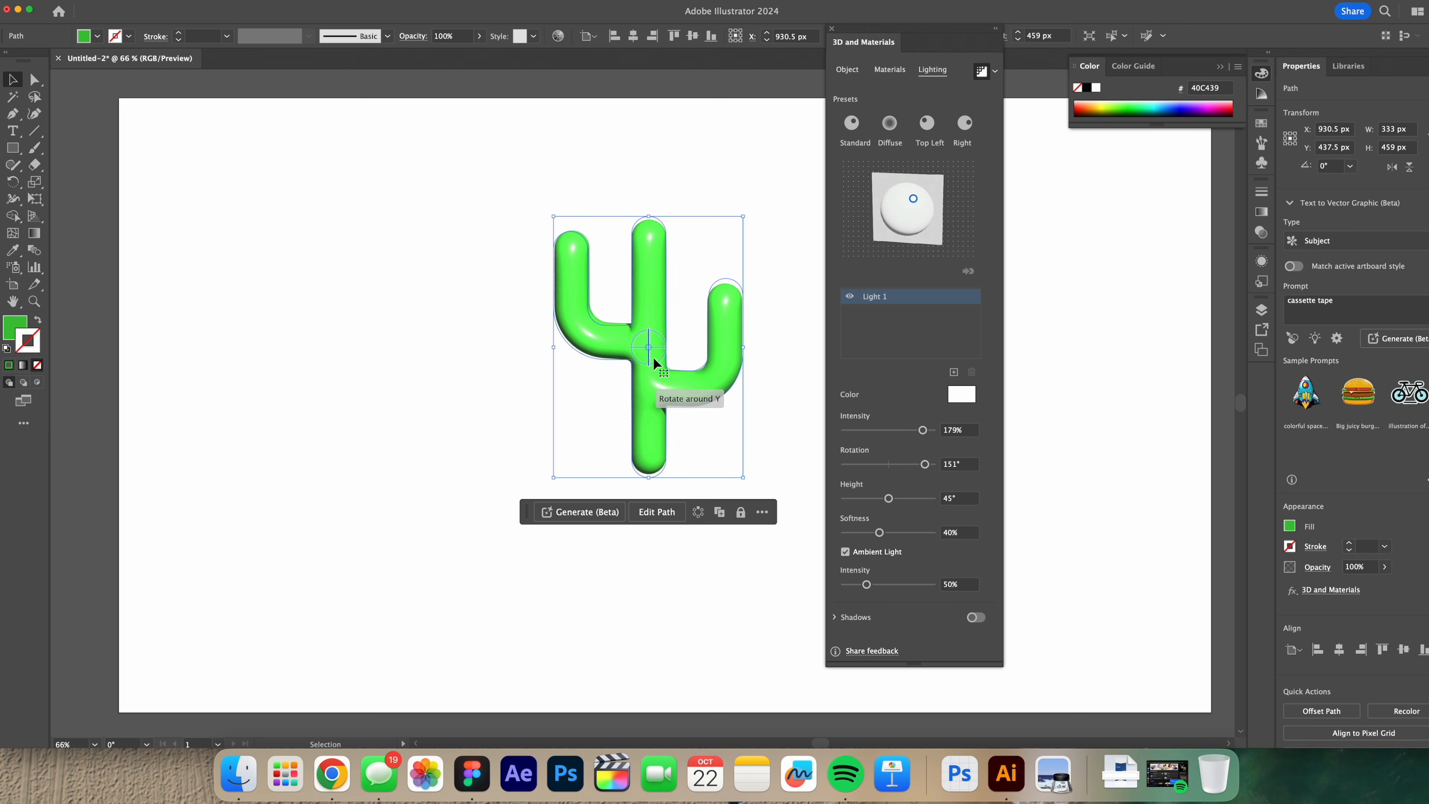
key(a)
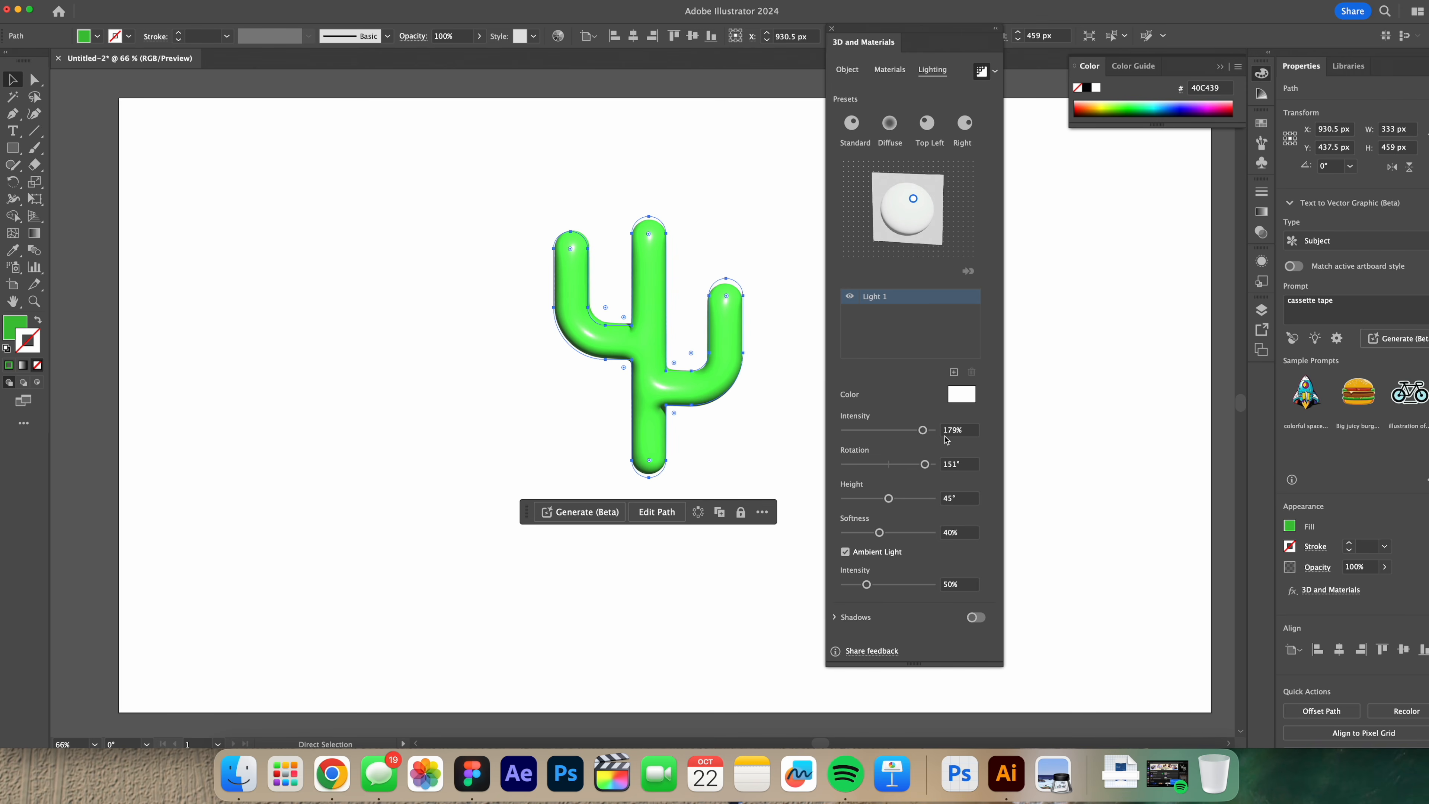
key(super+z)
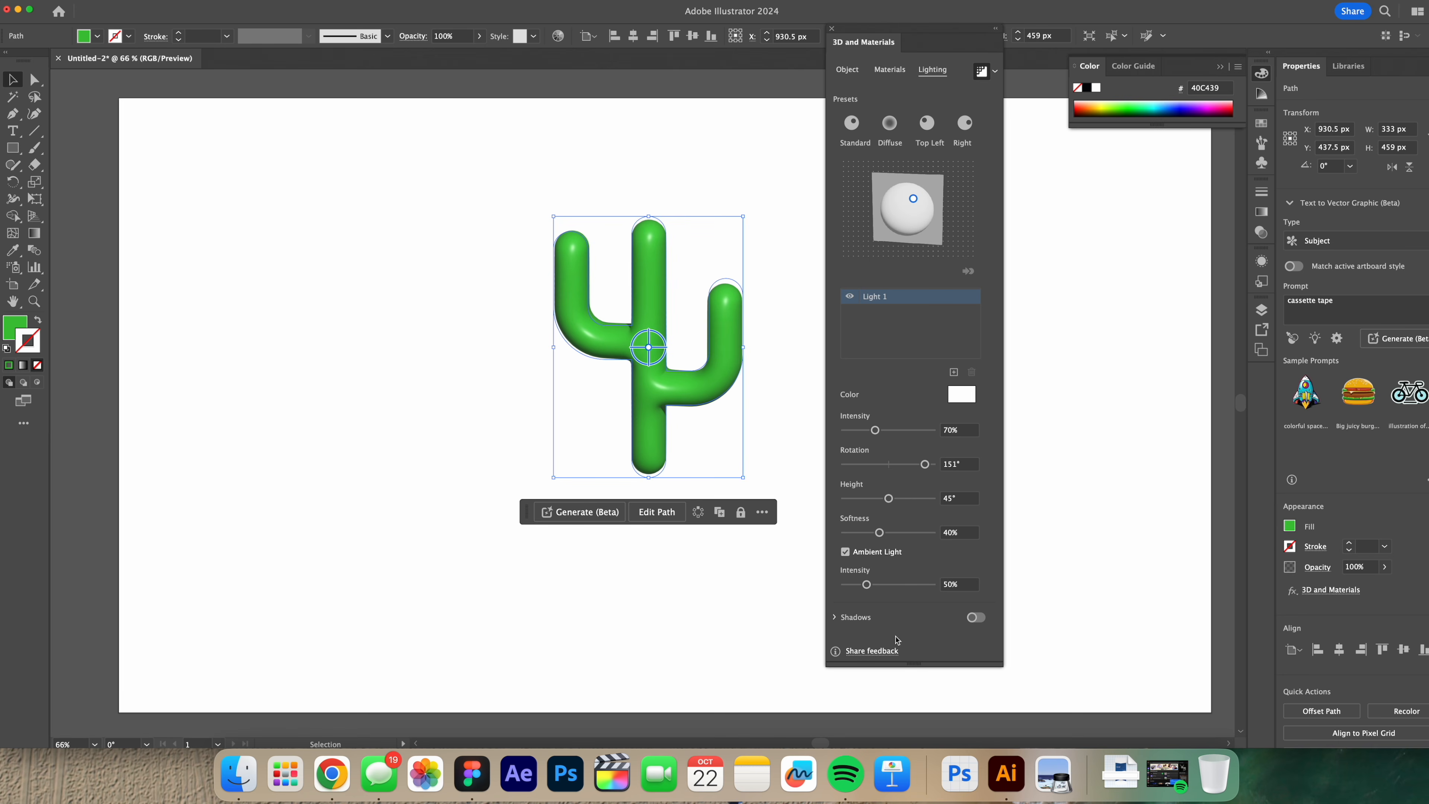
- Try the shadows option in the cactus's lighting
click(976, 617)
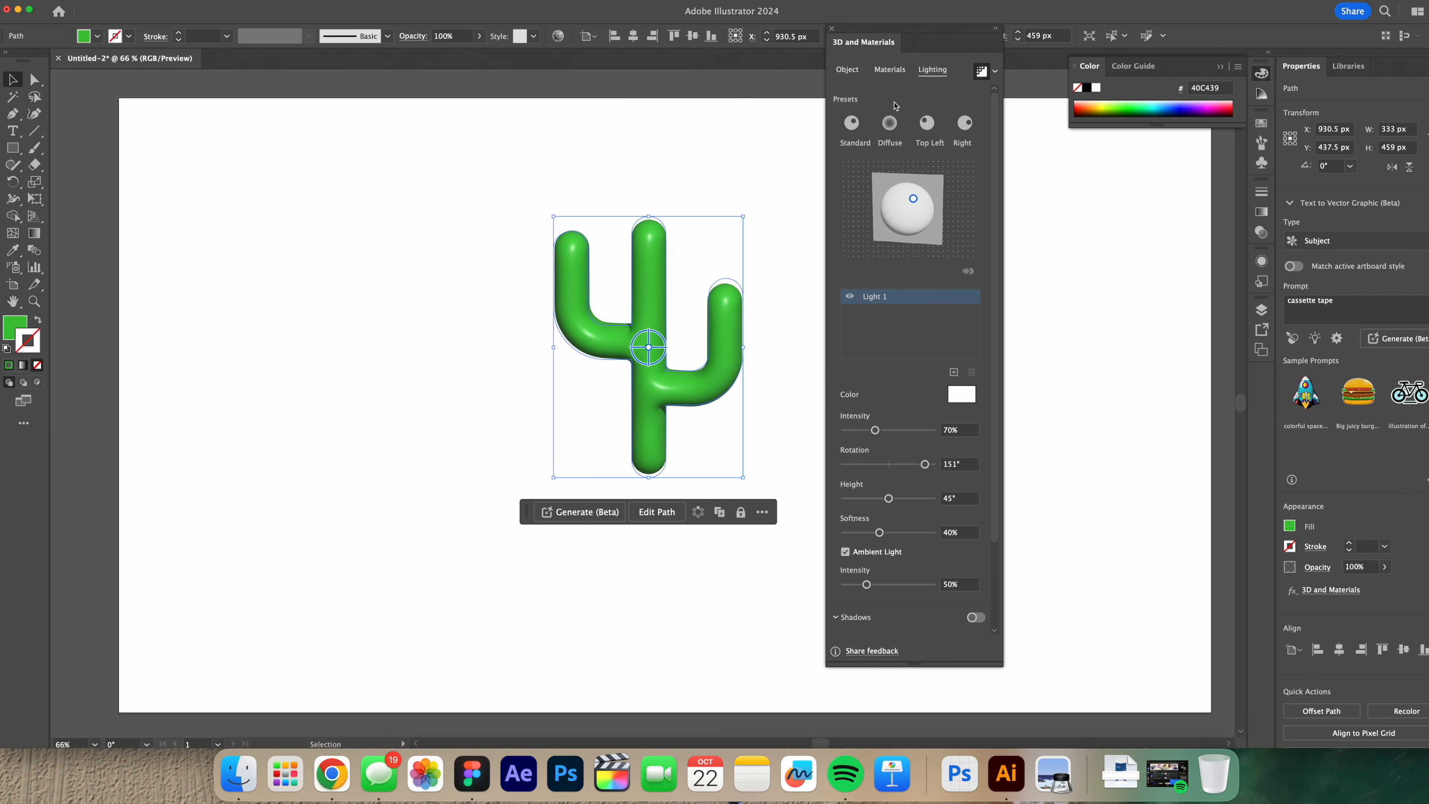
- Close the 3D and Materials settings and deselect the cactus
click(860, 70)
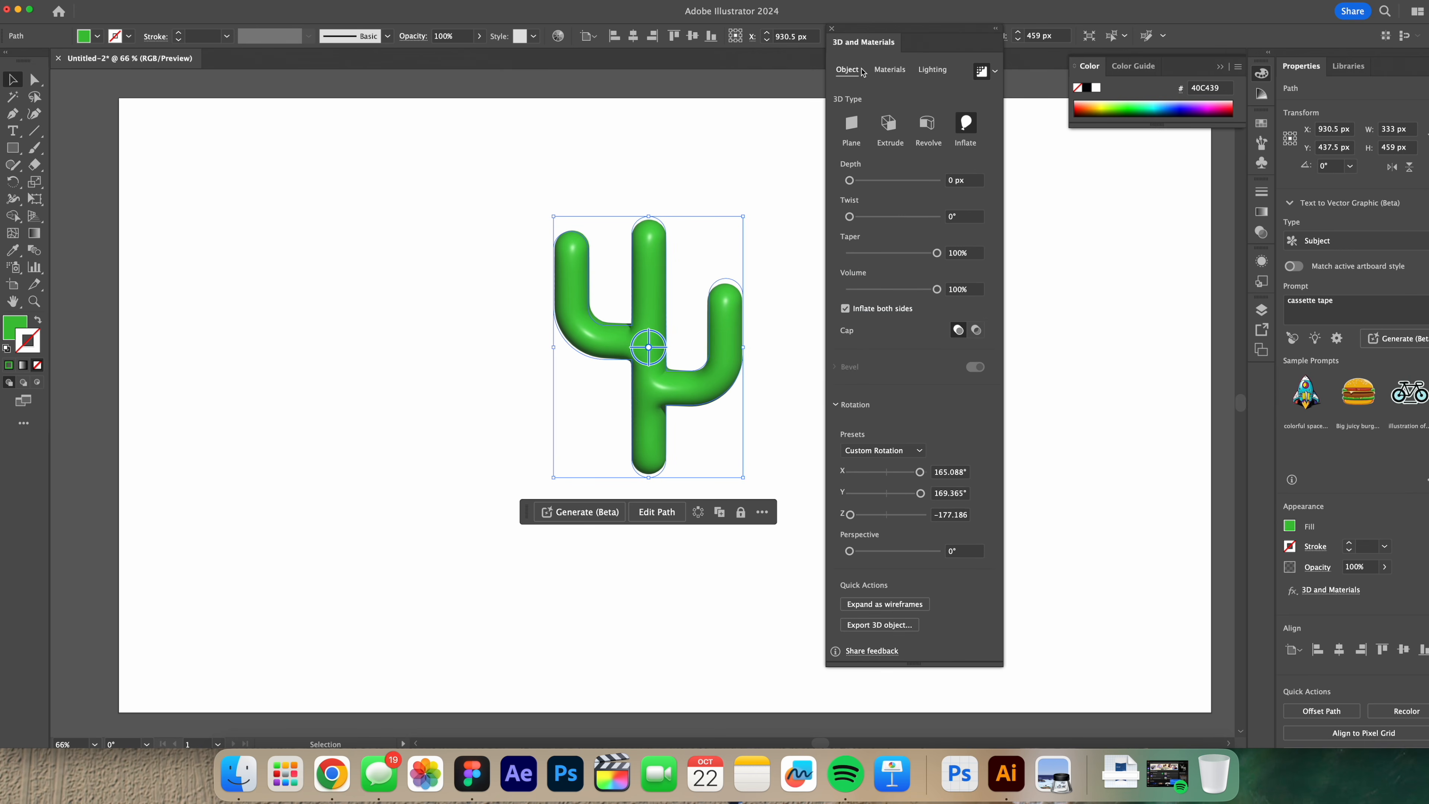
click(831, 28)
click(852, 324)
scroll(721, 284, down, 2)
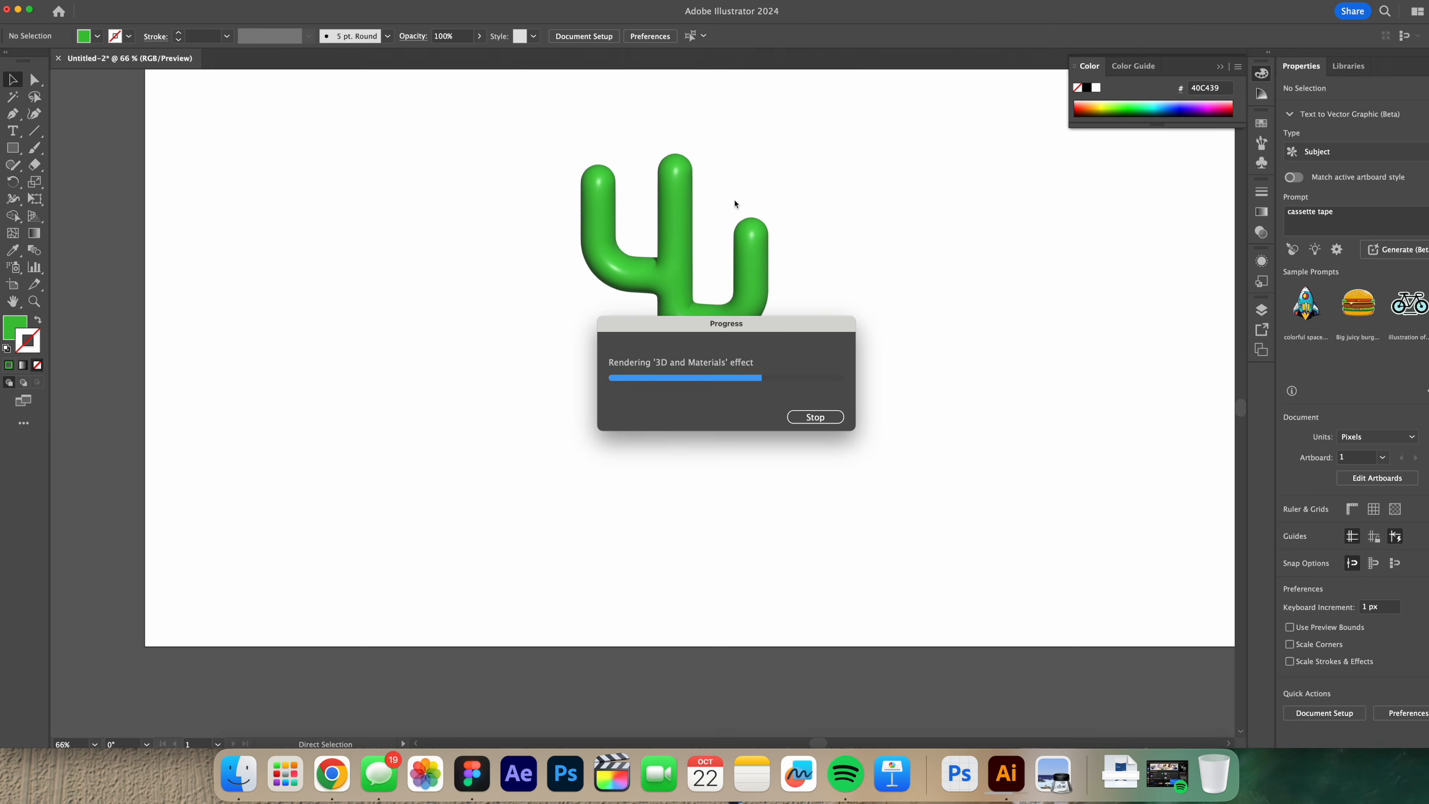
- Draw a square about 216 px wide over the foot of the cactus and fill it with ochre #C1A03A
key(m)
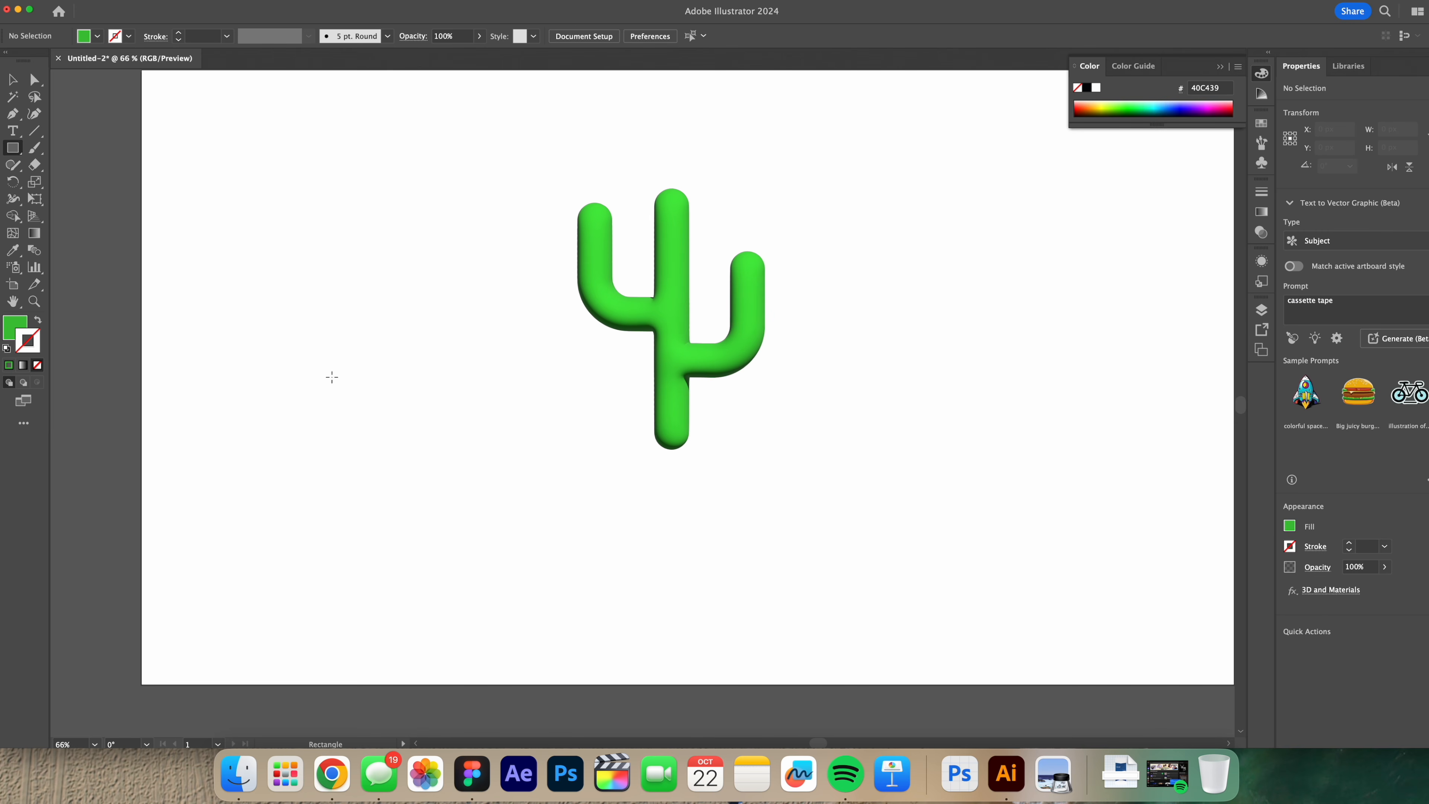
mouse_move(571, 400)
mouse_down()
mouse_move(699, 488)
mouse_move(702, 509)
mouse_move(694, 495)
mouse_up()
double_click(15, 327)
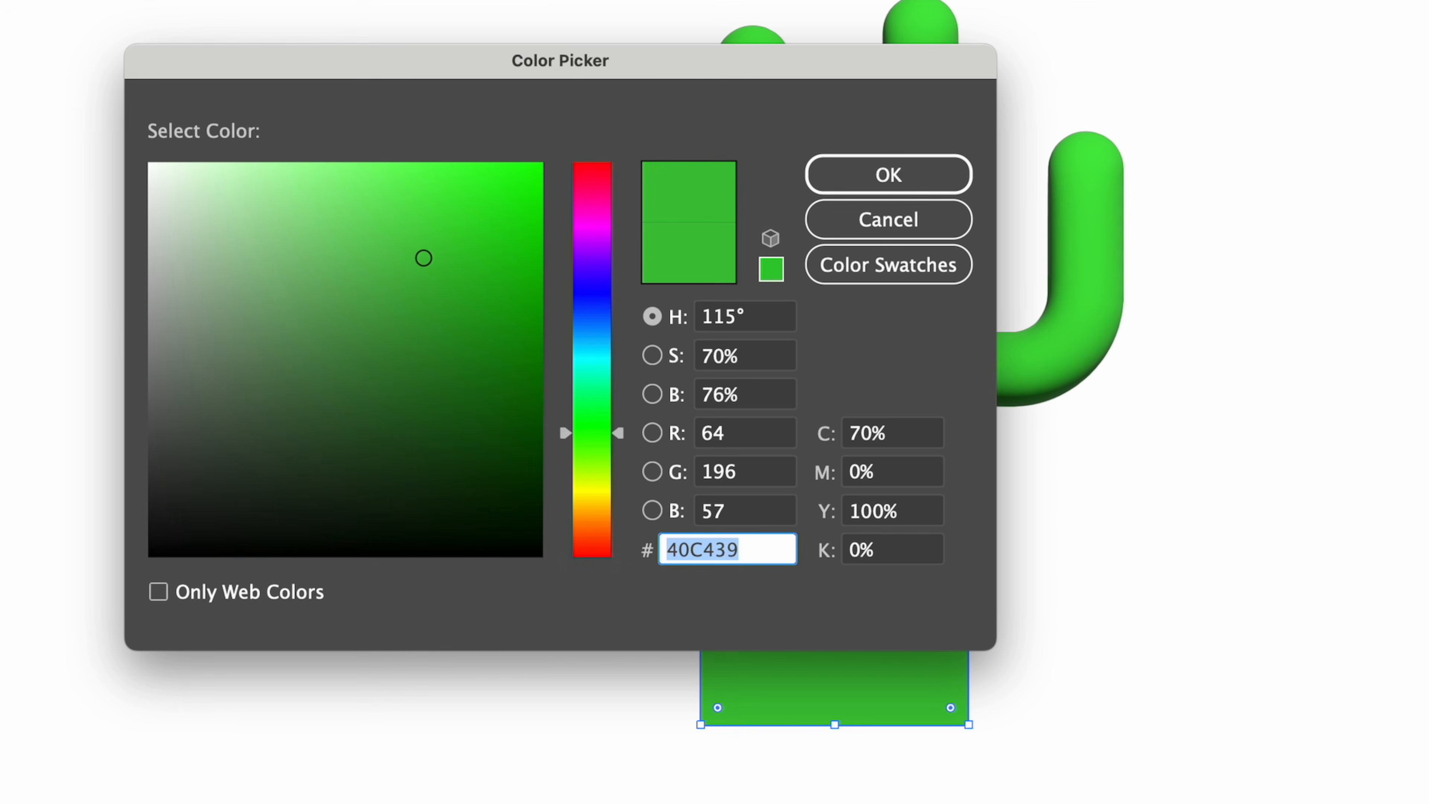
drag(600, 417, 596, 506)
click(878, 174)
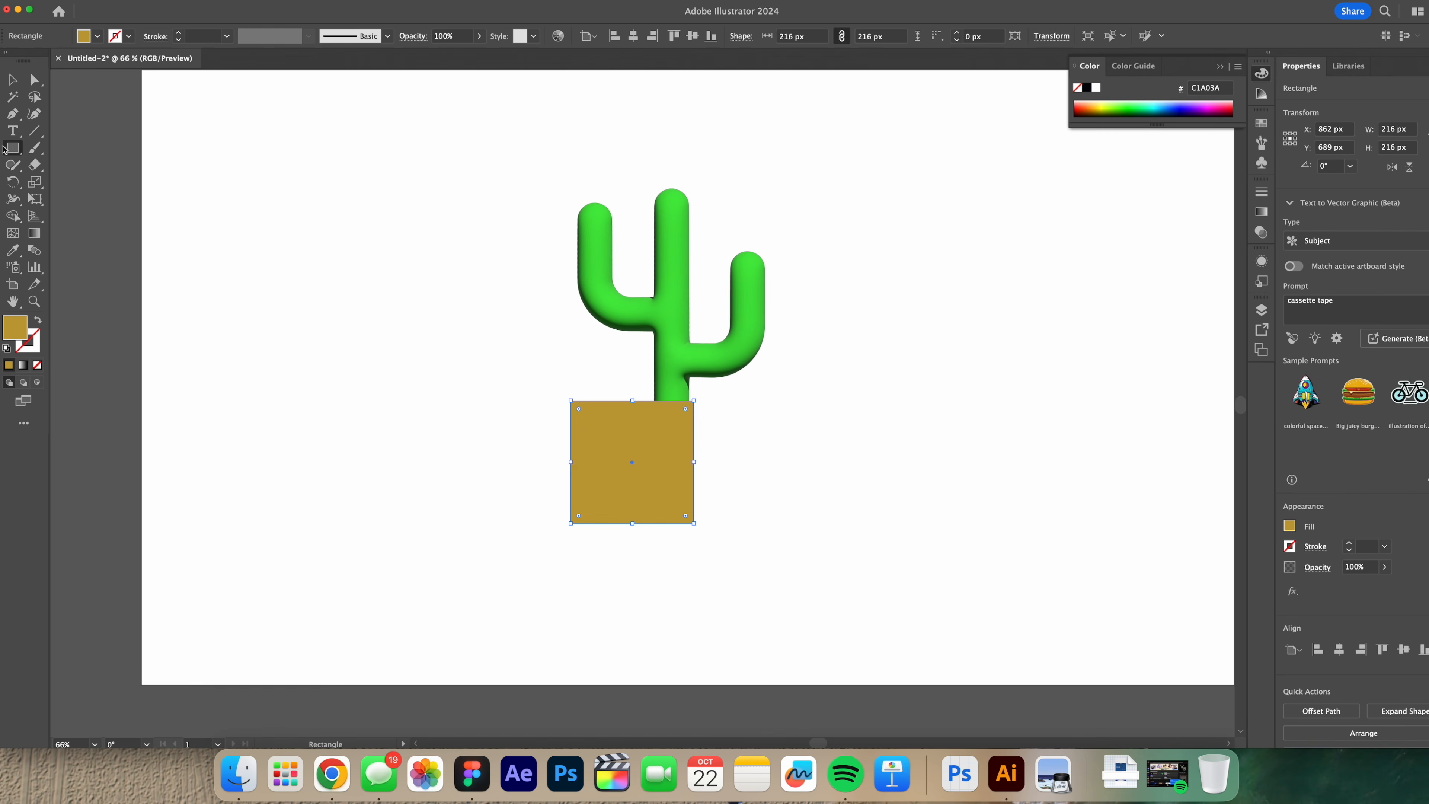
- Perspective-distort the ochre square into a pot shape with a narrower base and a wider top
click(41, 201)
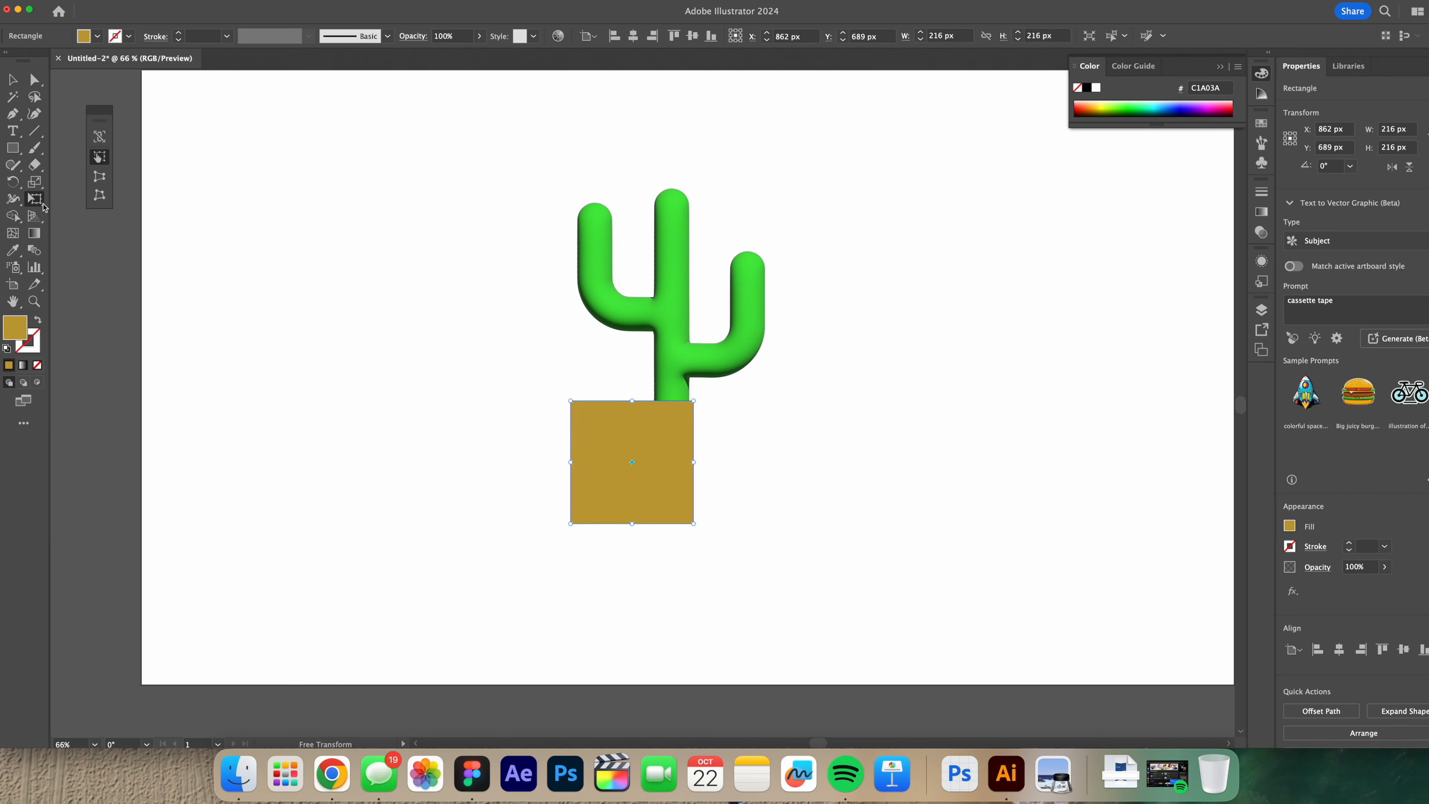
click(99, 176)
drag(571, 523, 587, 523)
drag(693, 401, 707, 403)
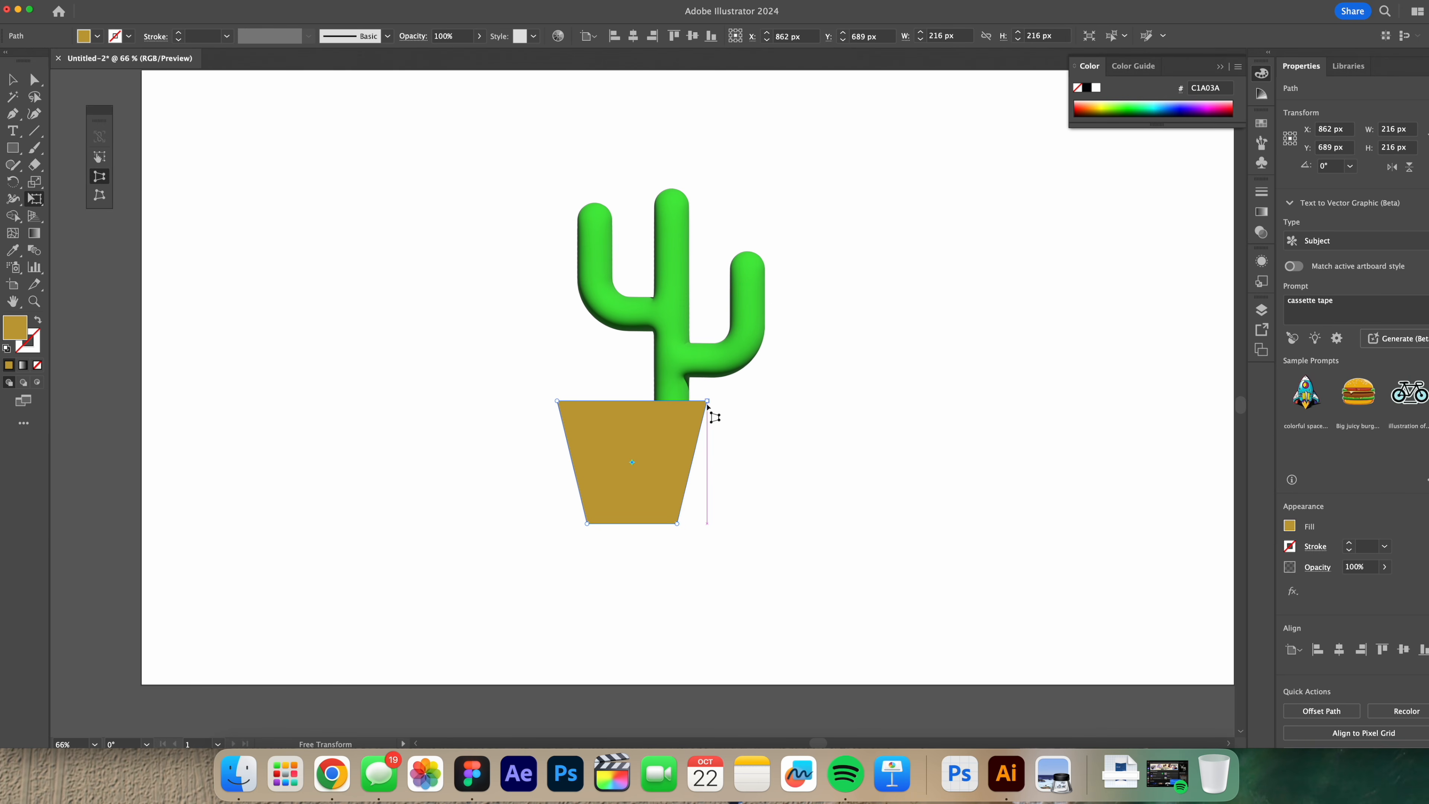
- Scale the pot to about 197 × 137 px and centre it under the cactus trunk
key(v)
drag(625, 438, 664, 461)
drag(674, 546, 710, 501)
drag(672, 454, 687, 448)
- Draw a rim rectangle about 226 × 44 px across the pot's upper edge and align it horizontally centred with the pot body
drag(13, 147, 54, 149)
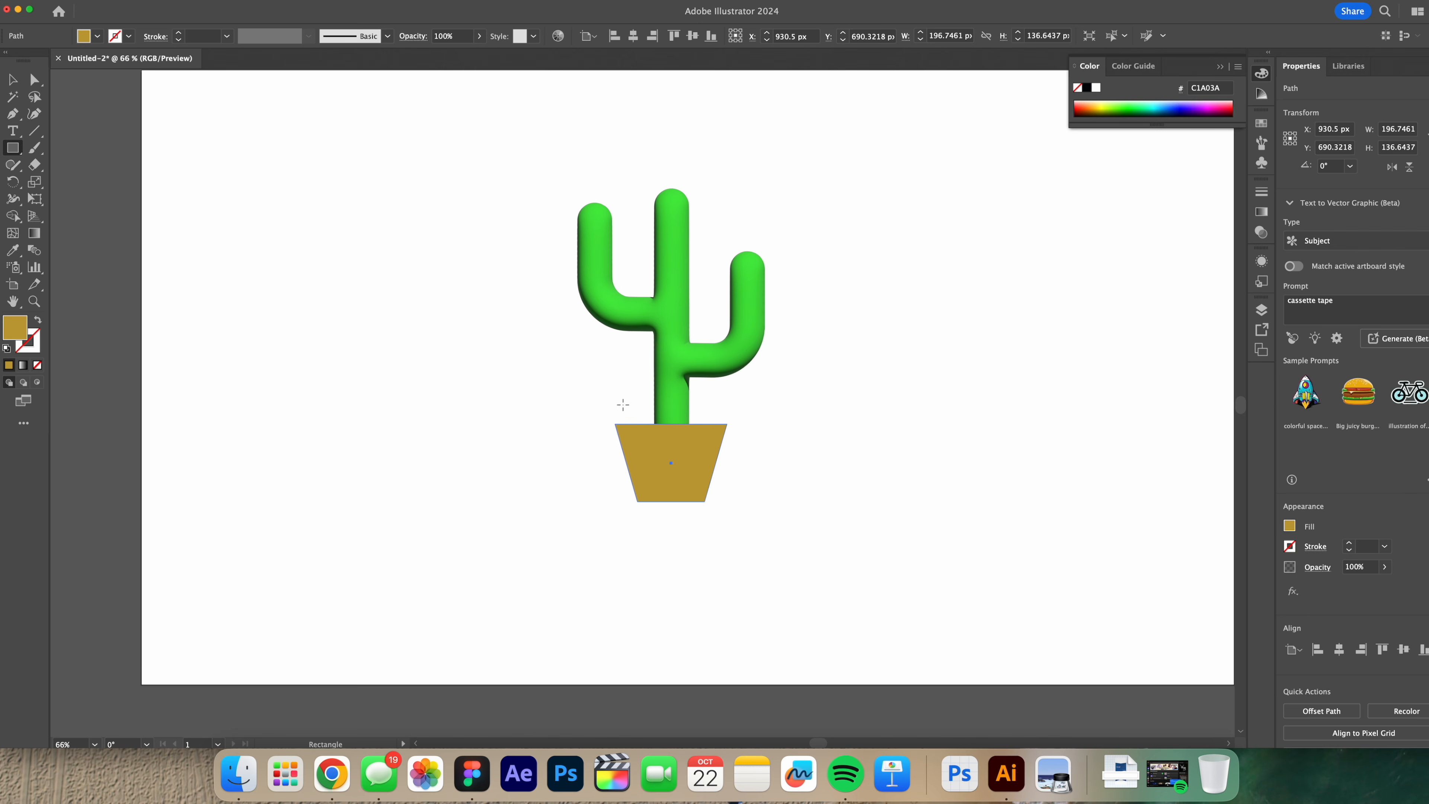
drag(609, 411, 738, 437)
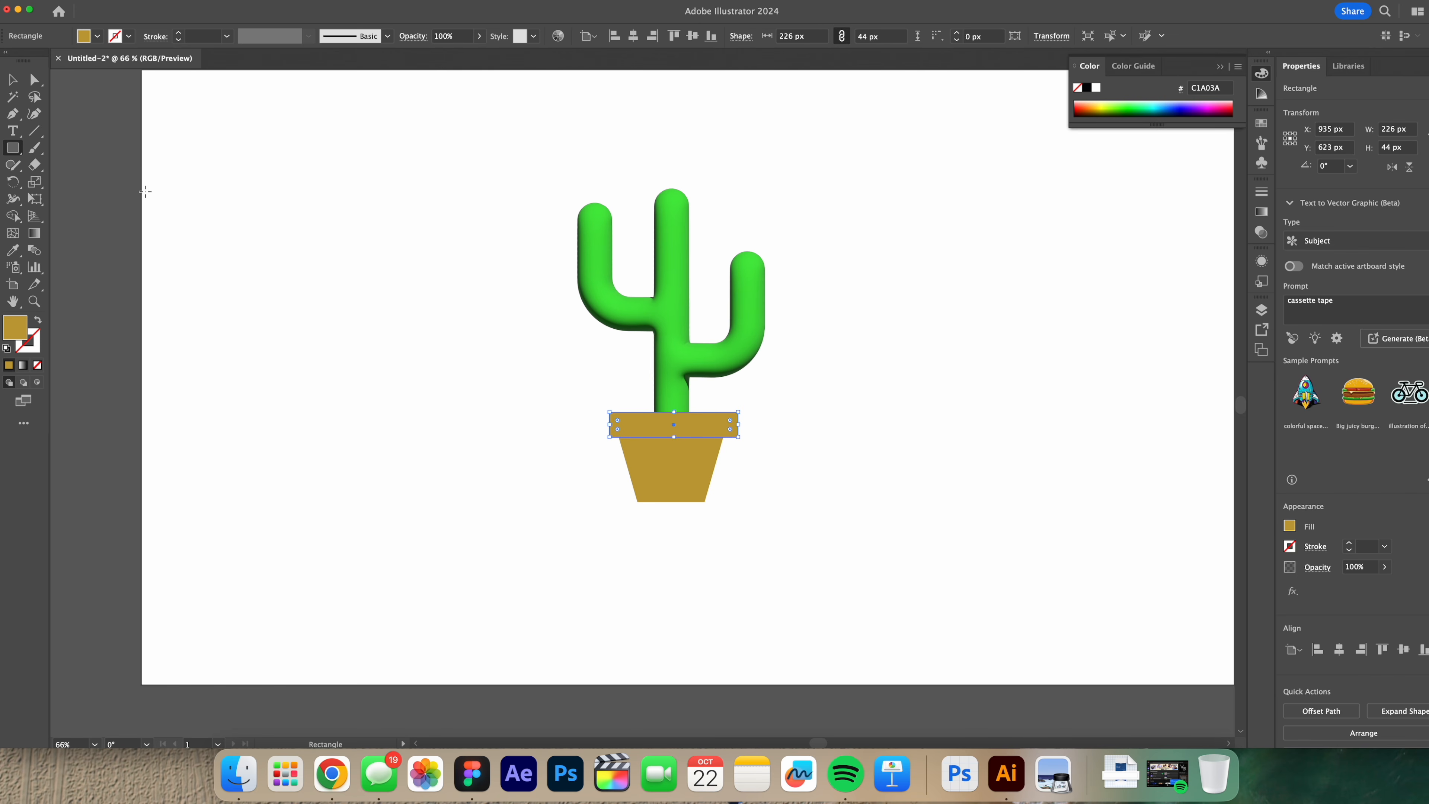
click(12, 80)
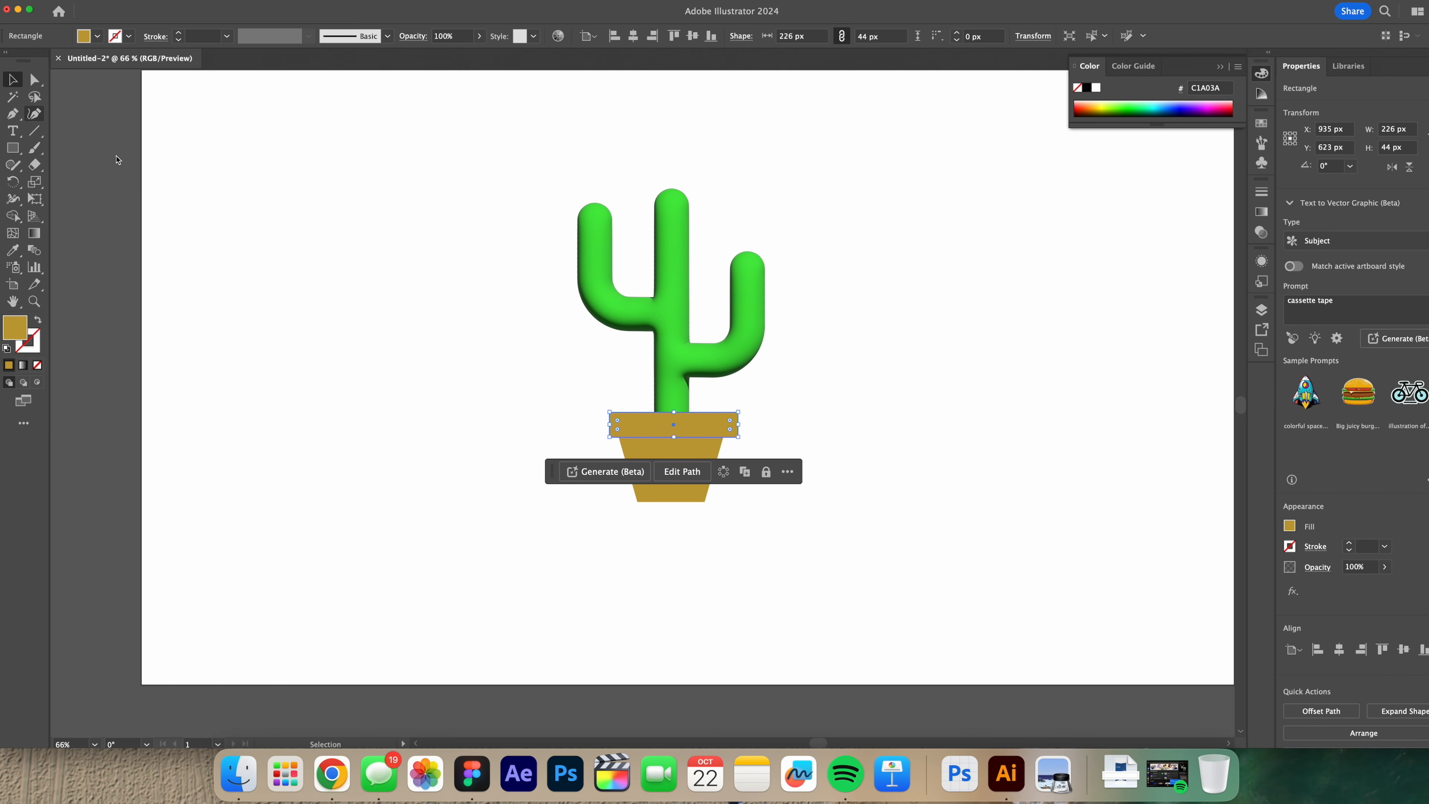
shift+click(677, 494)
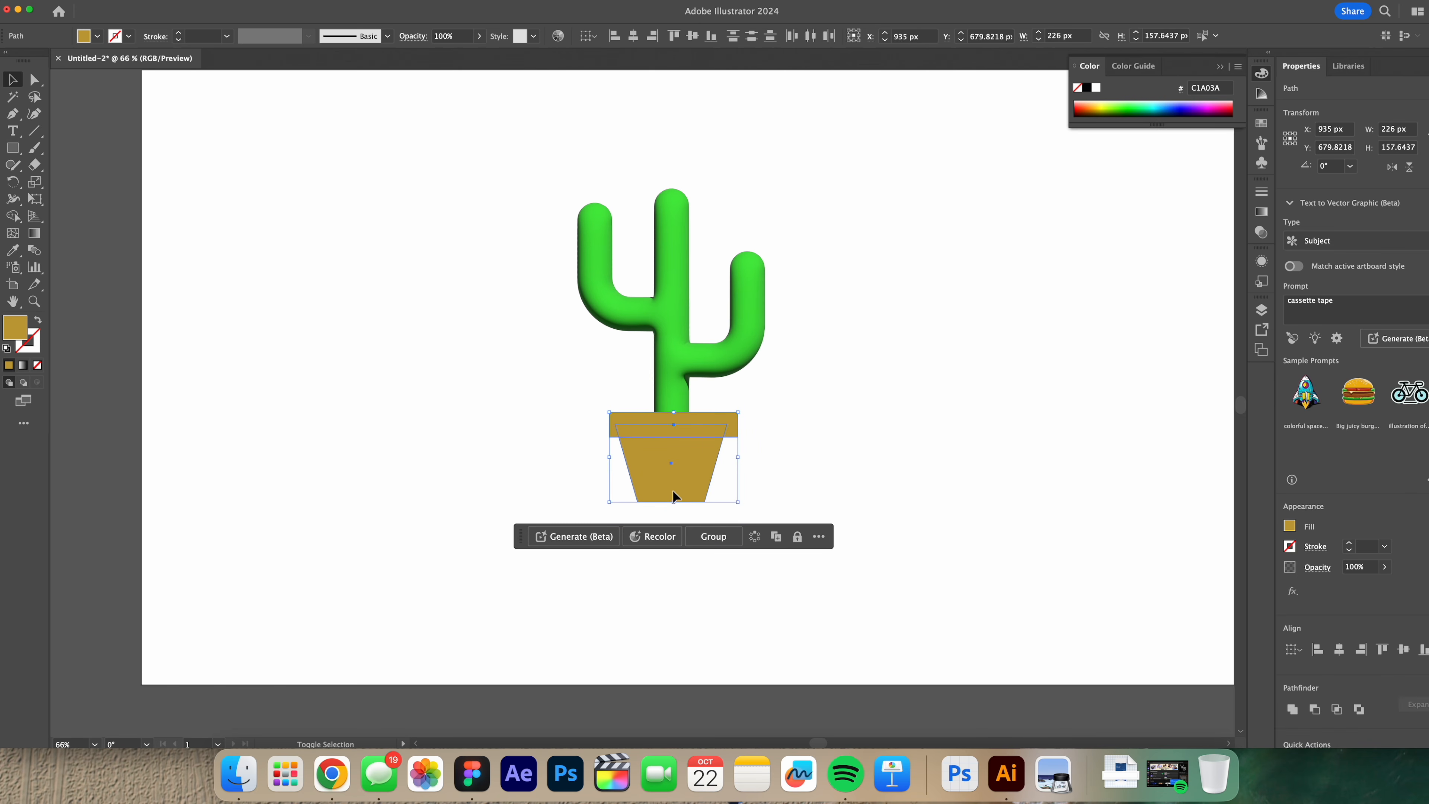
click(1339, 649)
click(864, 466)
- Unite the rim rectangle and the pot body into a single shape
click(640, 418)
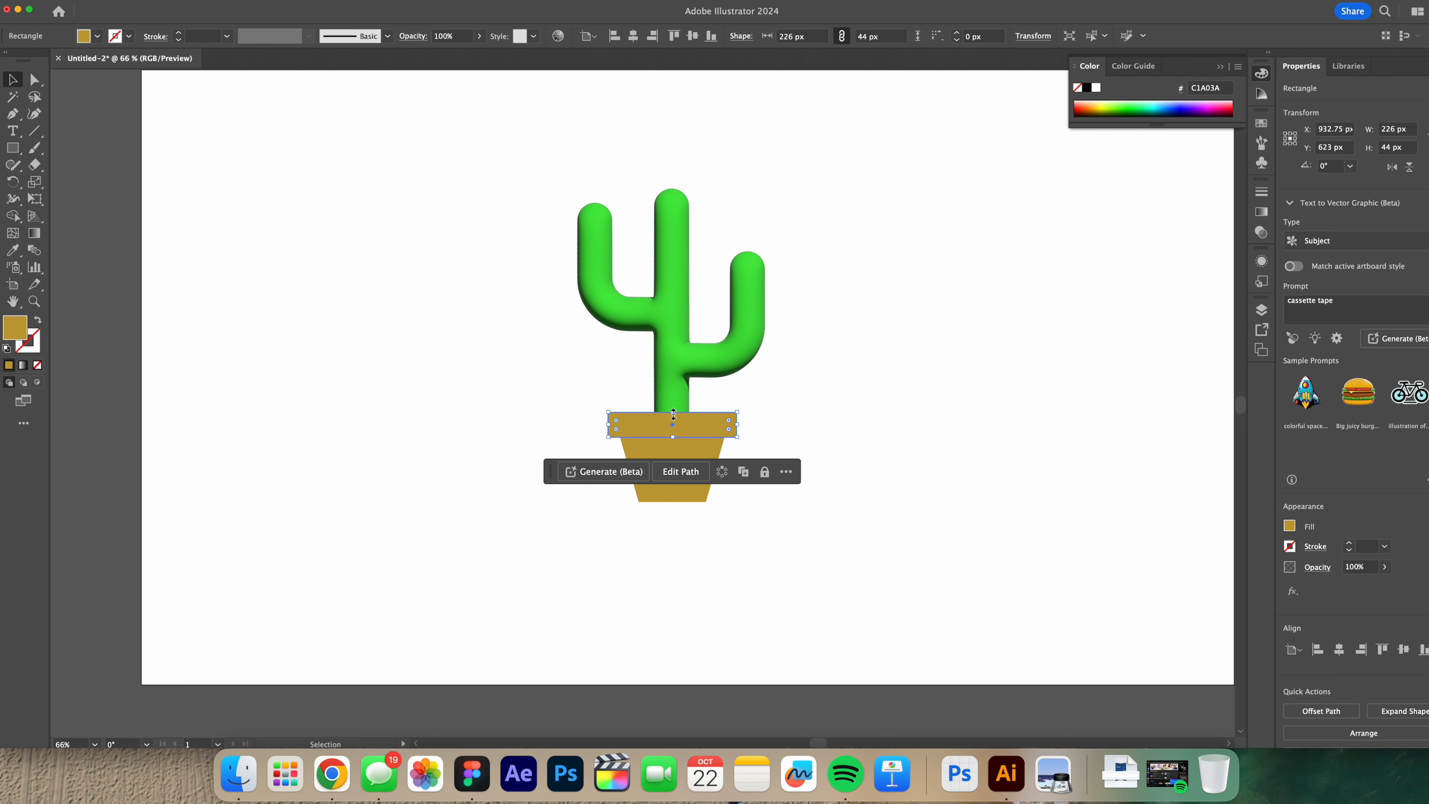
drag(673, 414, 674, 412)
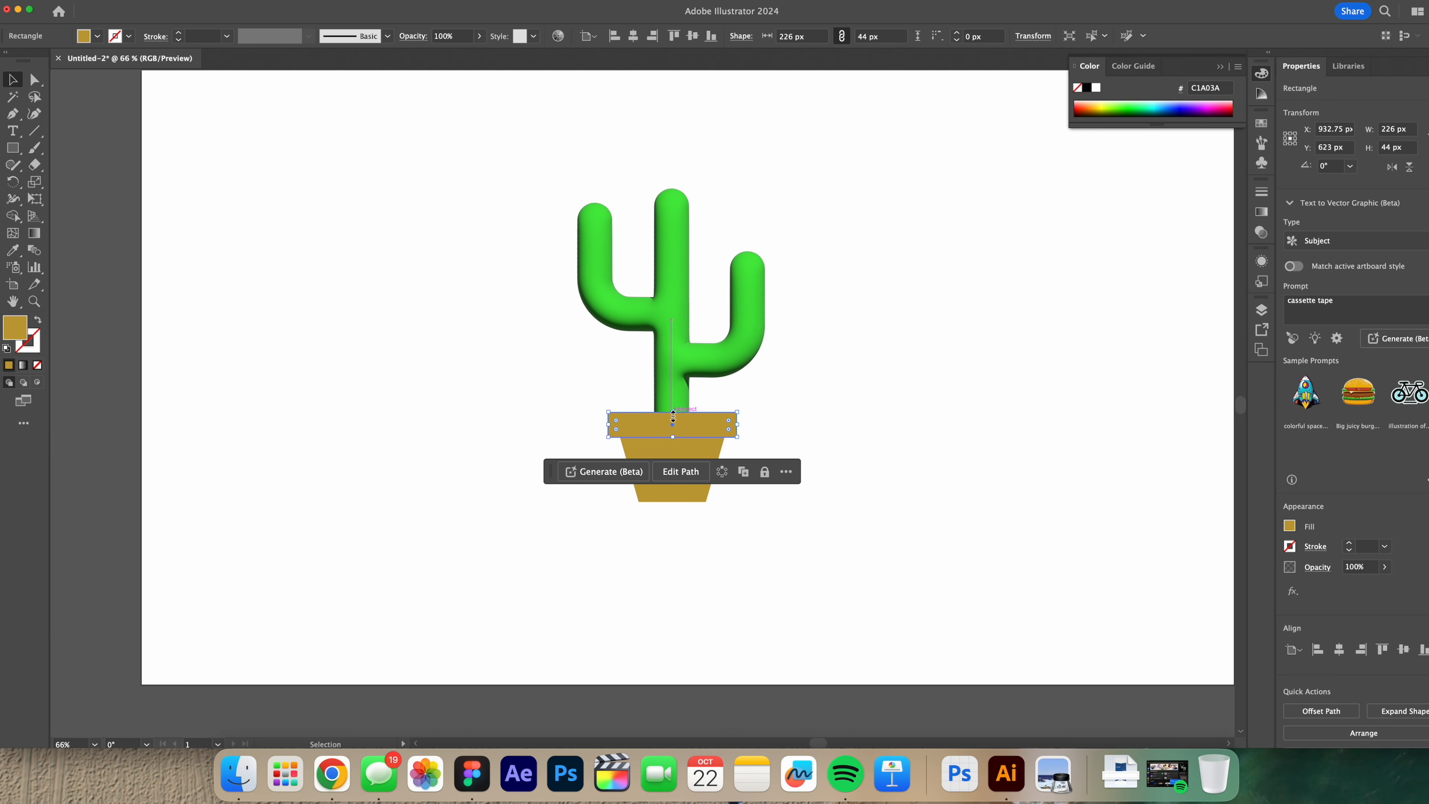
click(847, 450)
click(673, 472)
shift+click(717, 417)
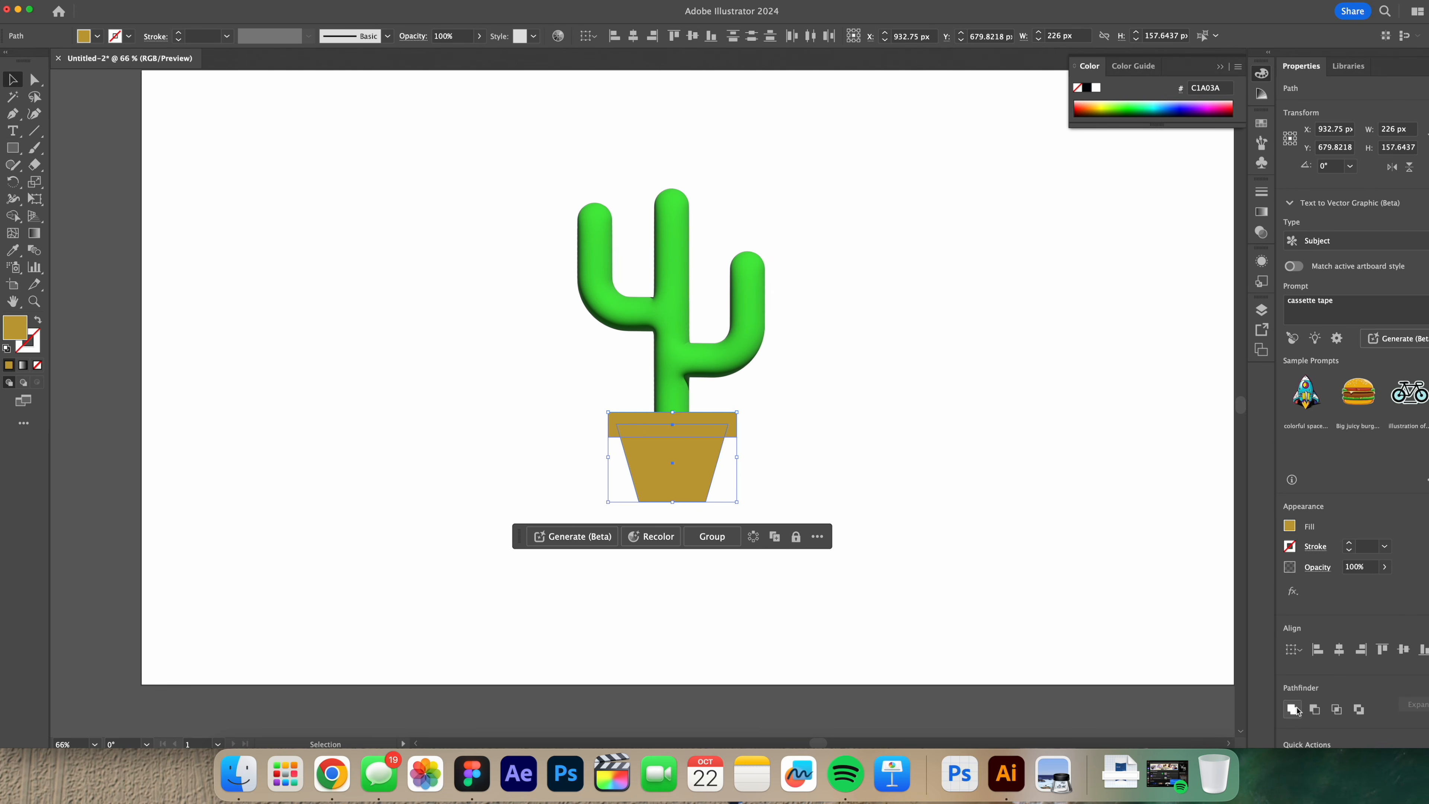
- Slightly round all corners of the united pot shape
click(34, 79)
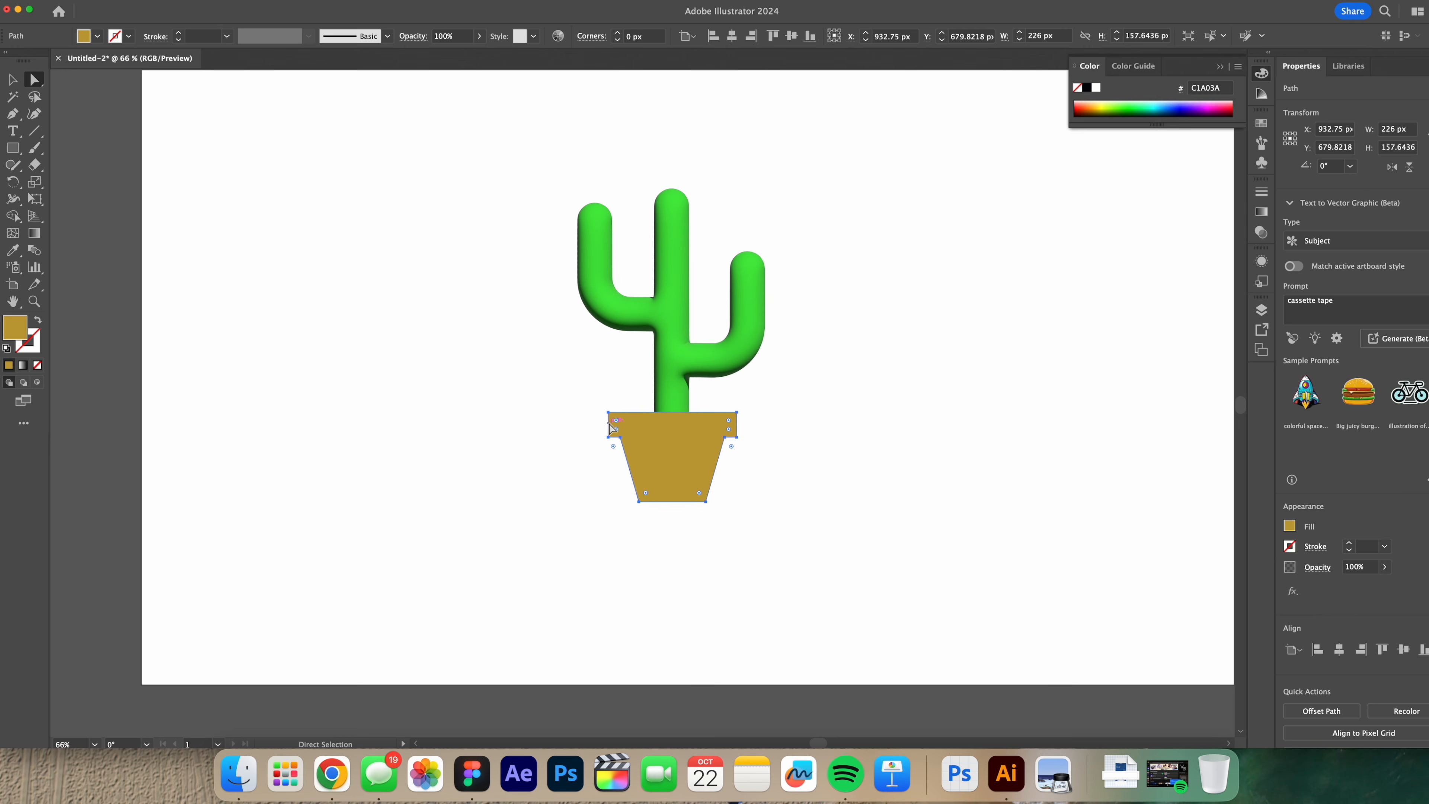
drag(617, 420, 625, 426)
click(852, 431)
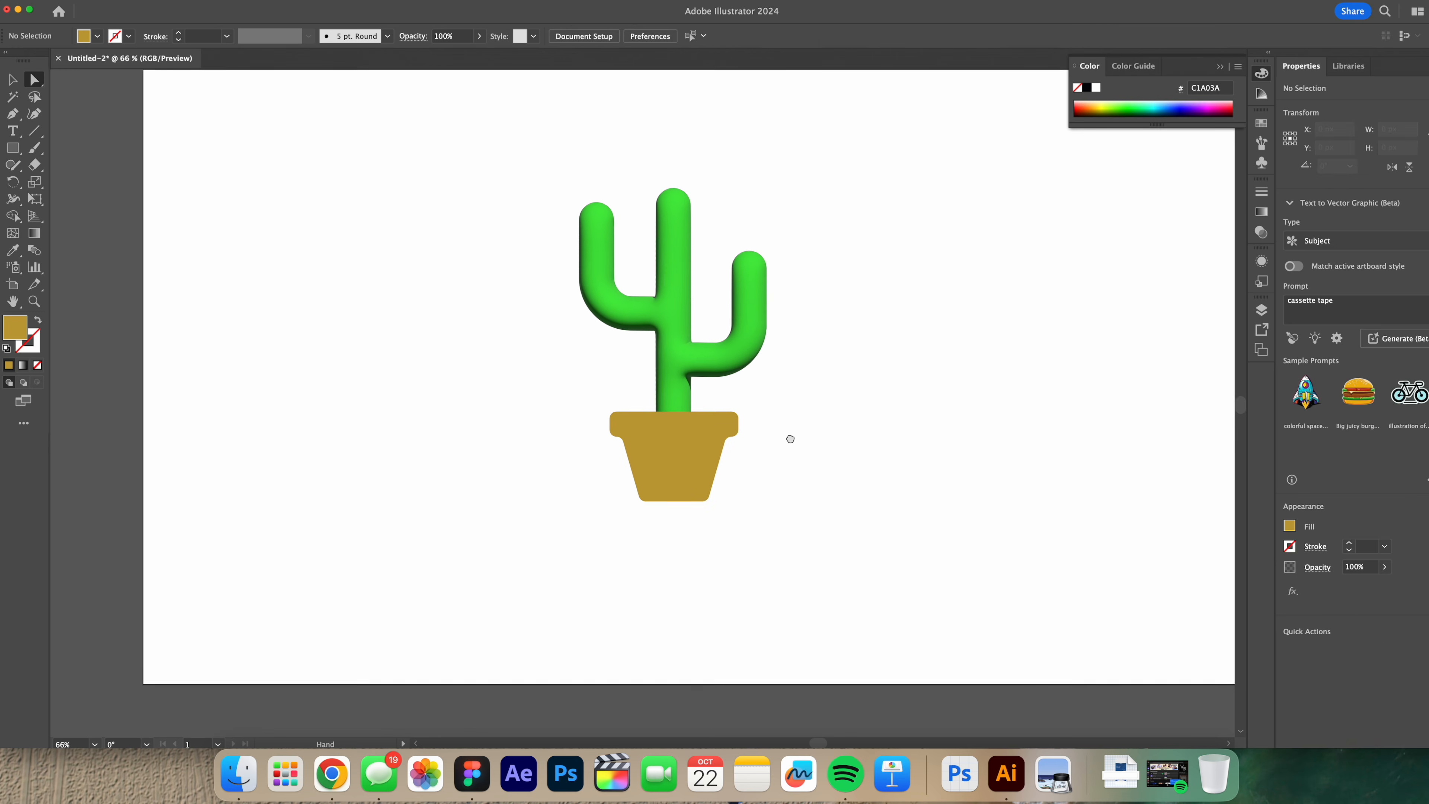
- Apply the 3D Inflate effect to the pot and switch its 3D type to Revolve
drag(781, 443, 816, 426)
key(v)
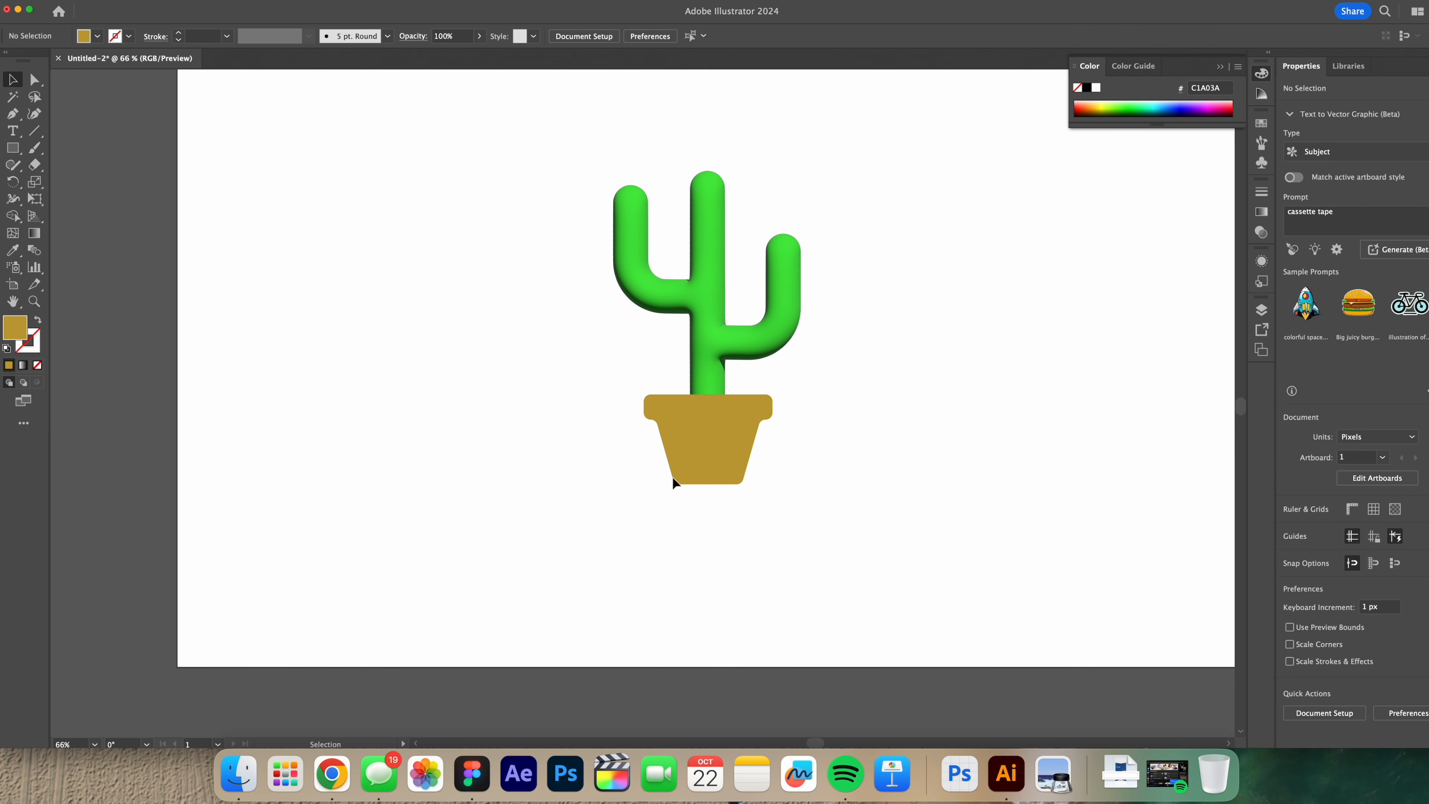
click(705, 436)
click(277, 1)
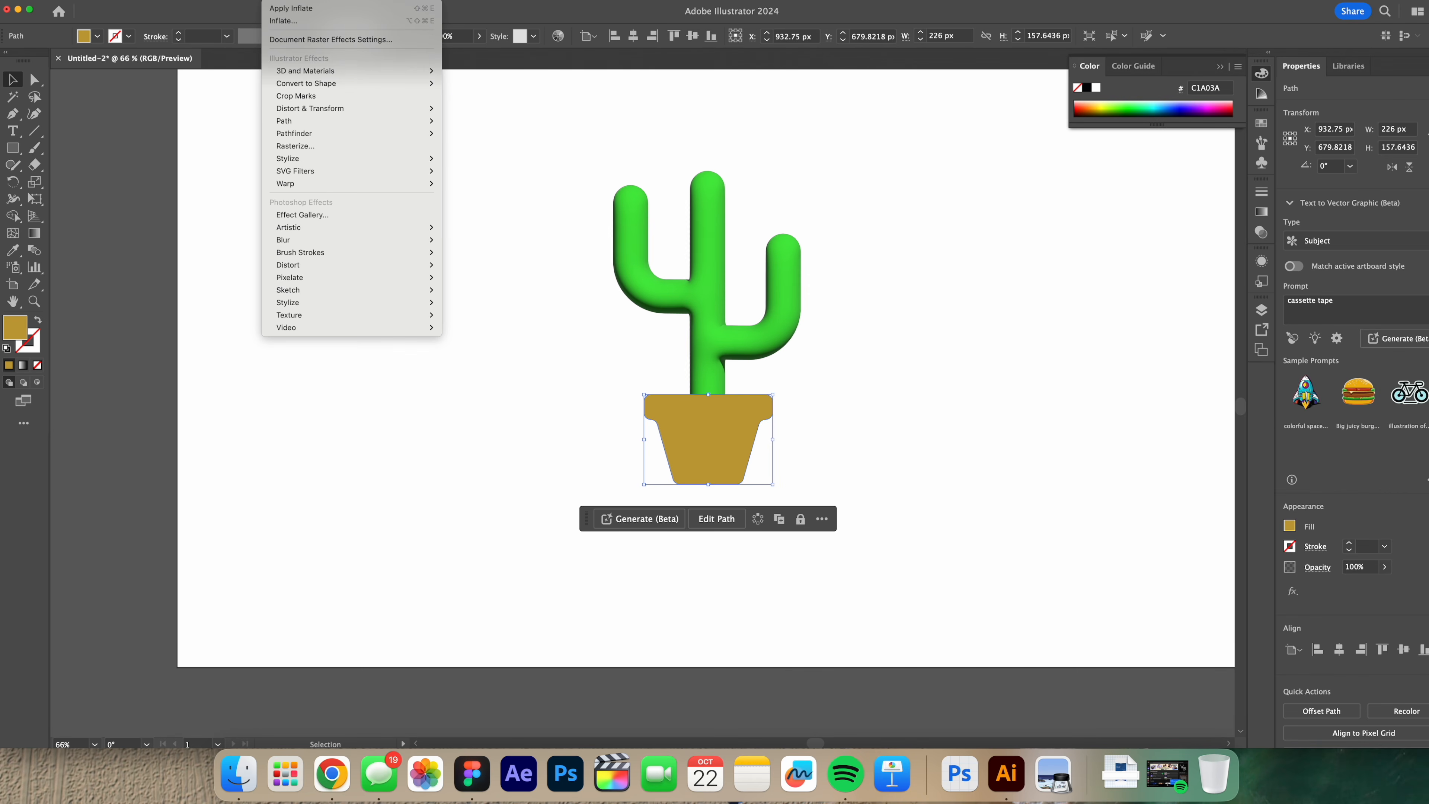
mouse_move(314, 73)
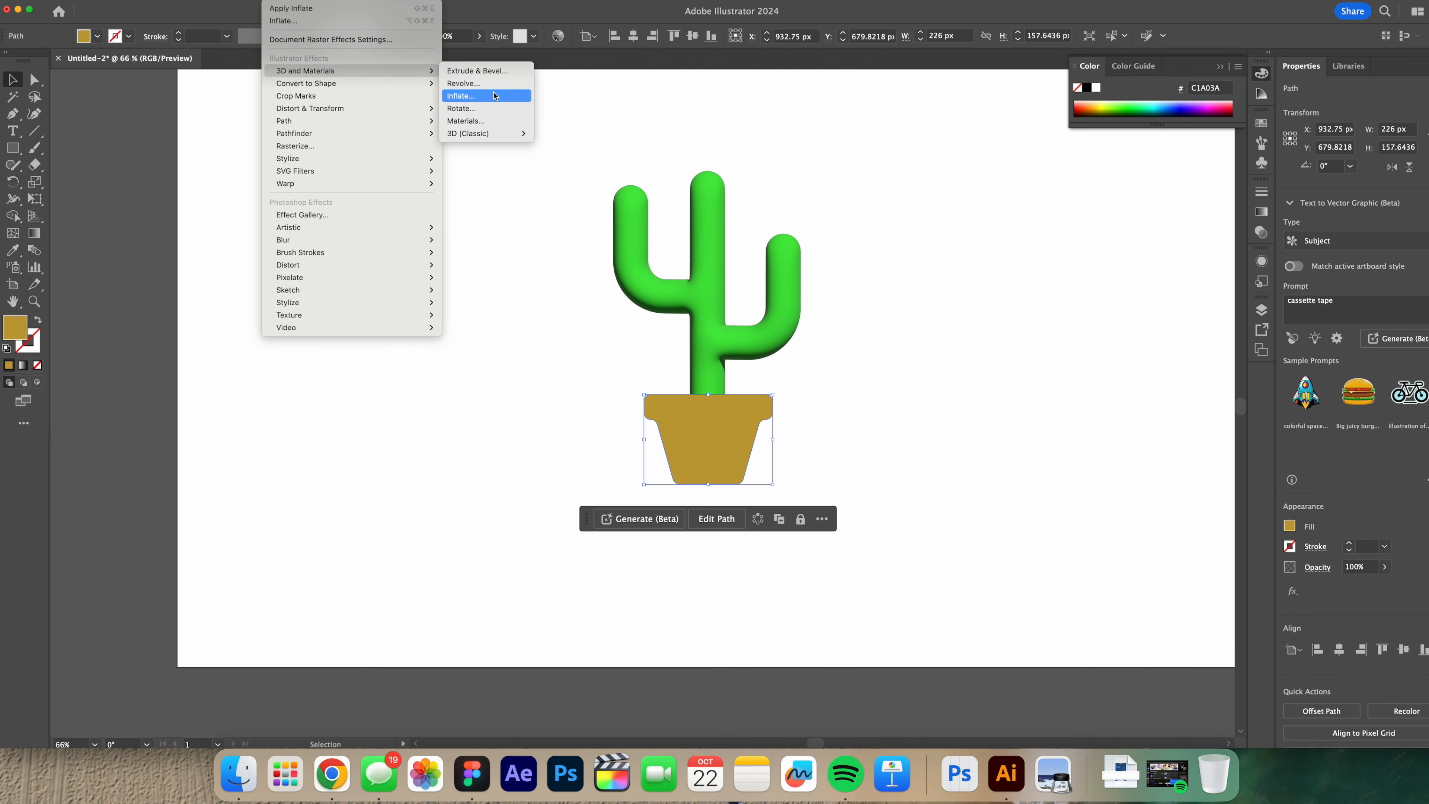
click(494, 96)
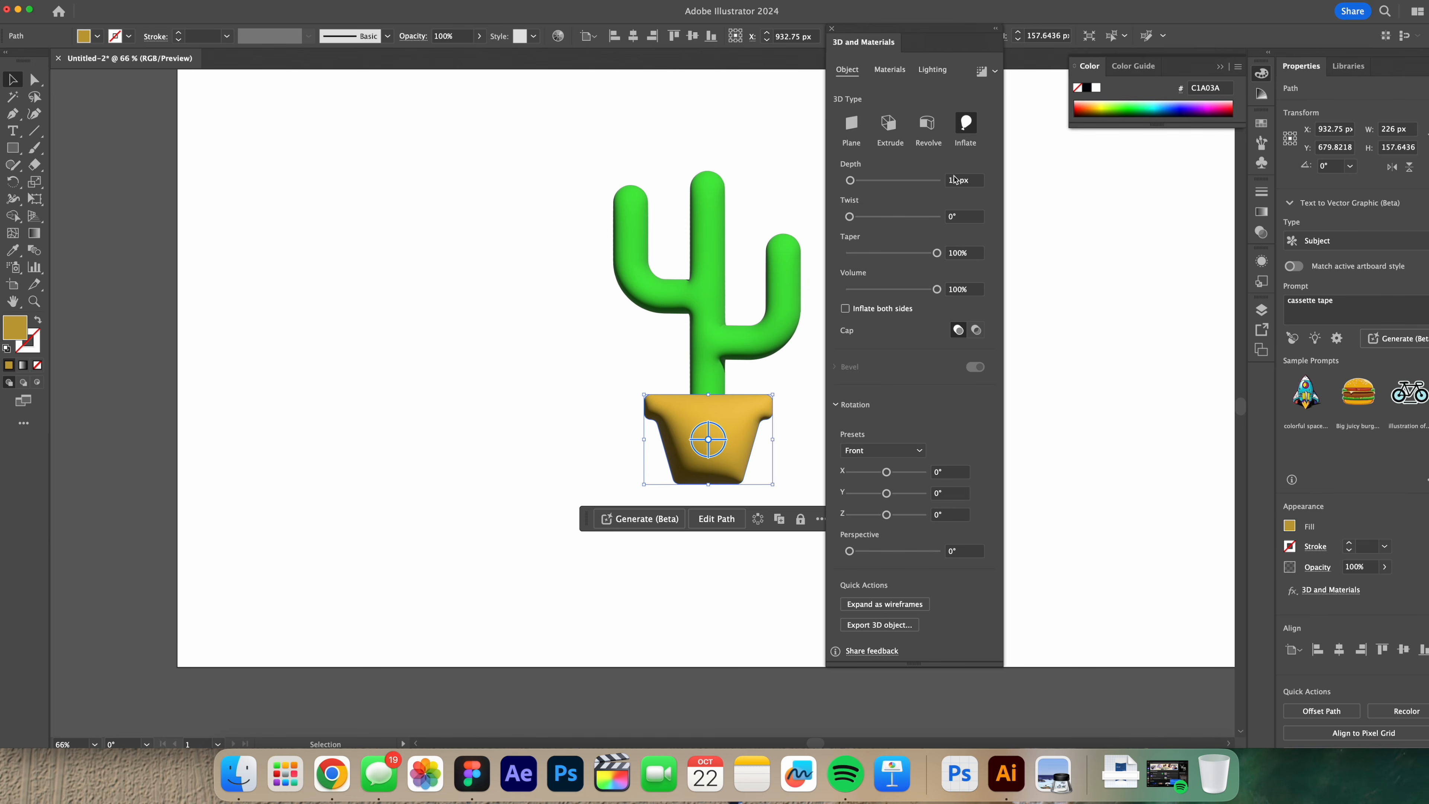
click(936, 145)
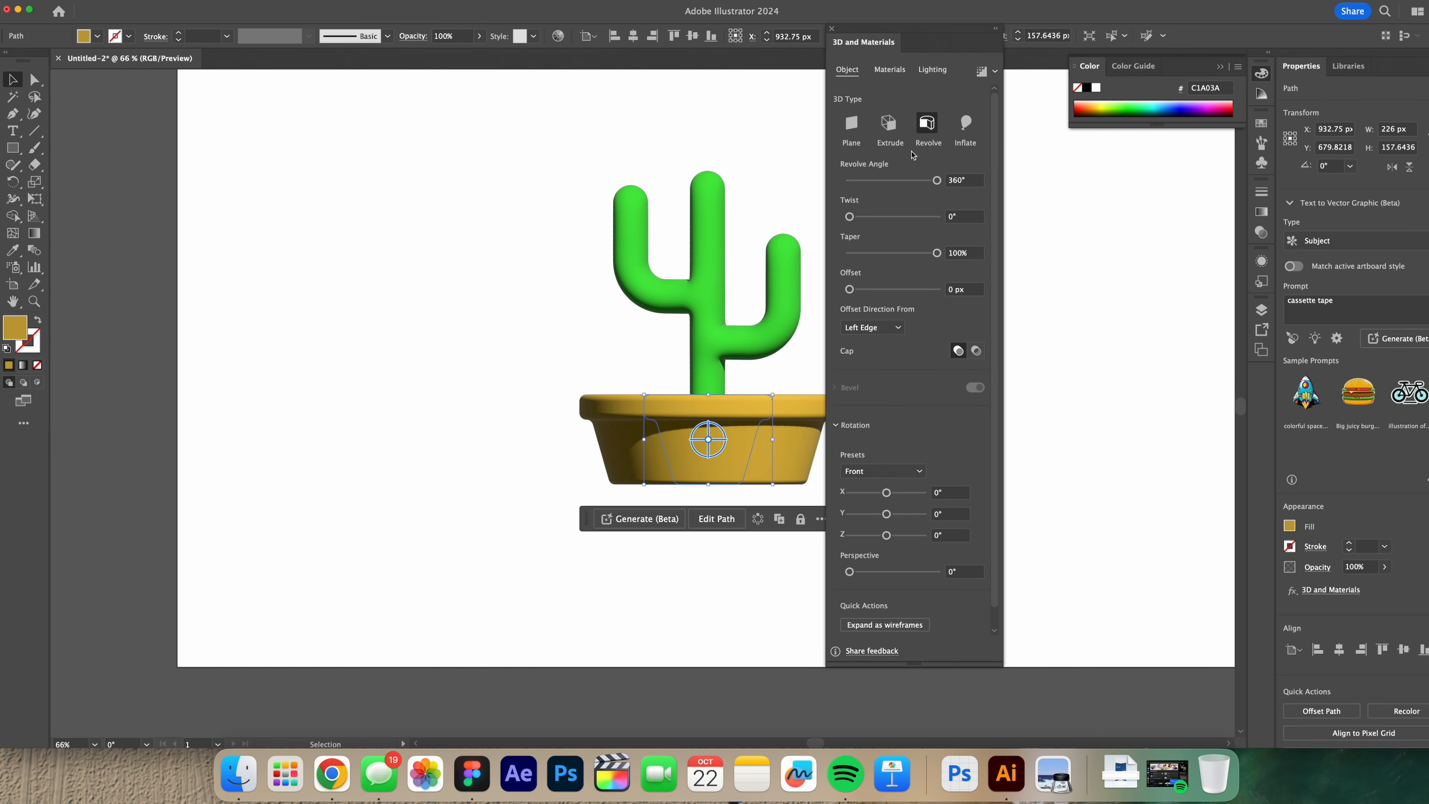
- Reduce the revolved pot's profile to about 85 × 122 px, rotate it to about -51° in Y and place it under the trunk
drag(722, 437, 548, 511)
drag(554, 502, 708, 454)
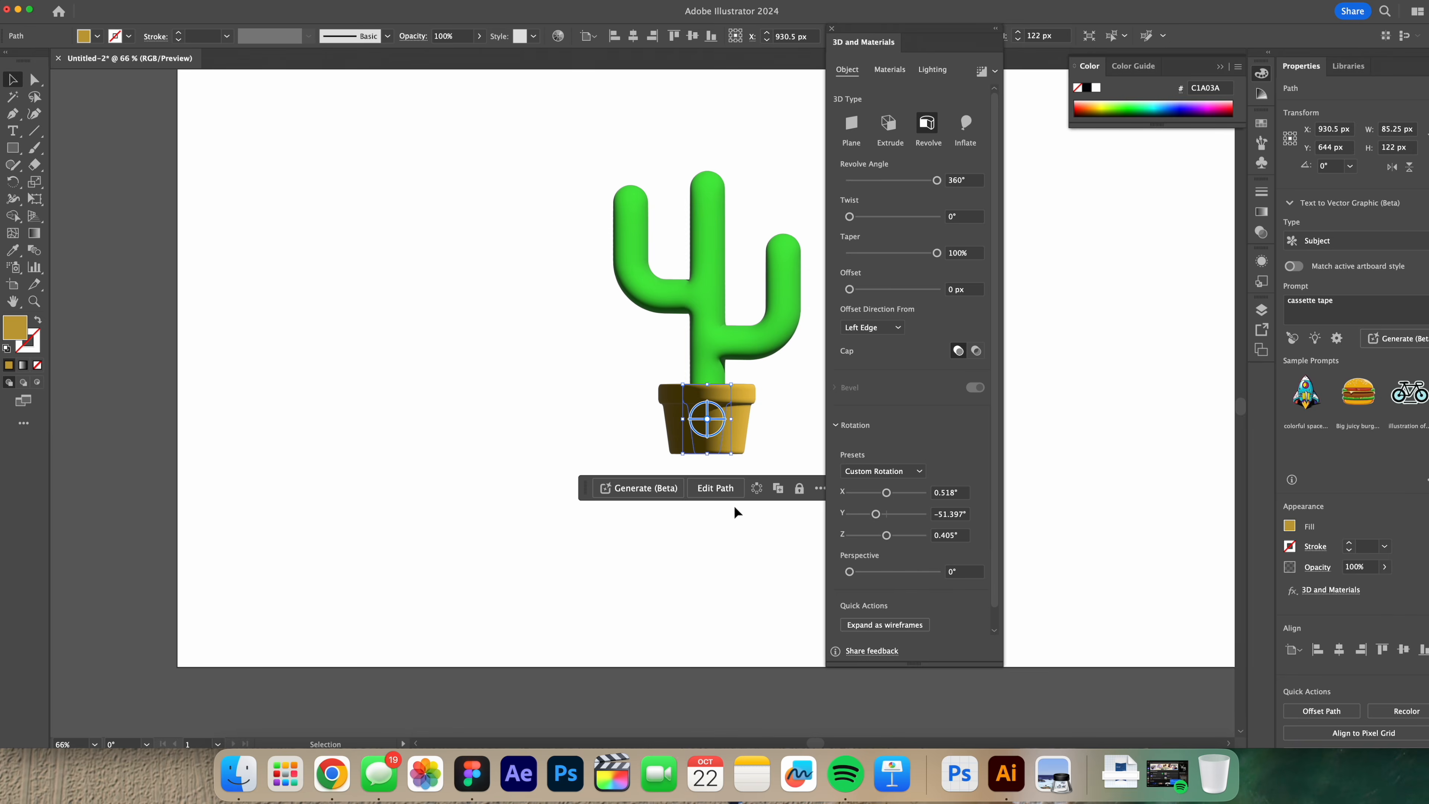
scroll(733, 511, right, 5)
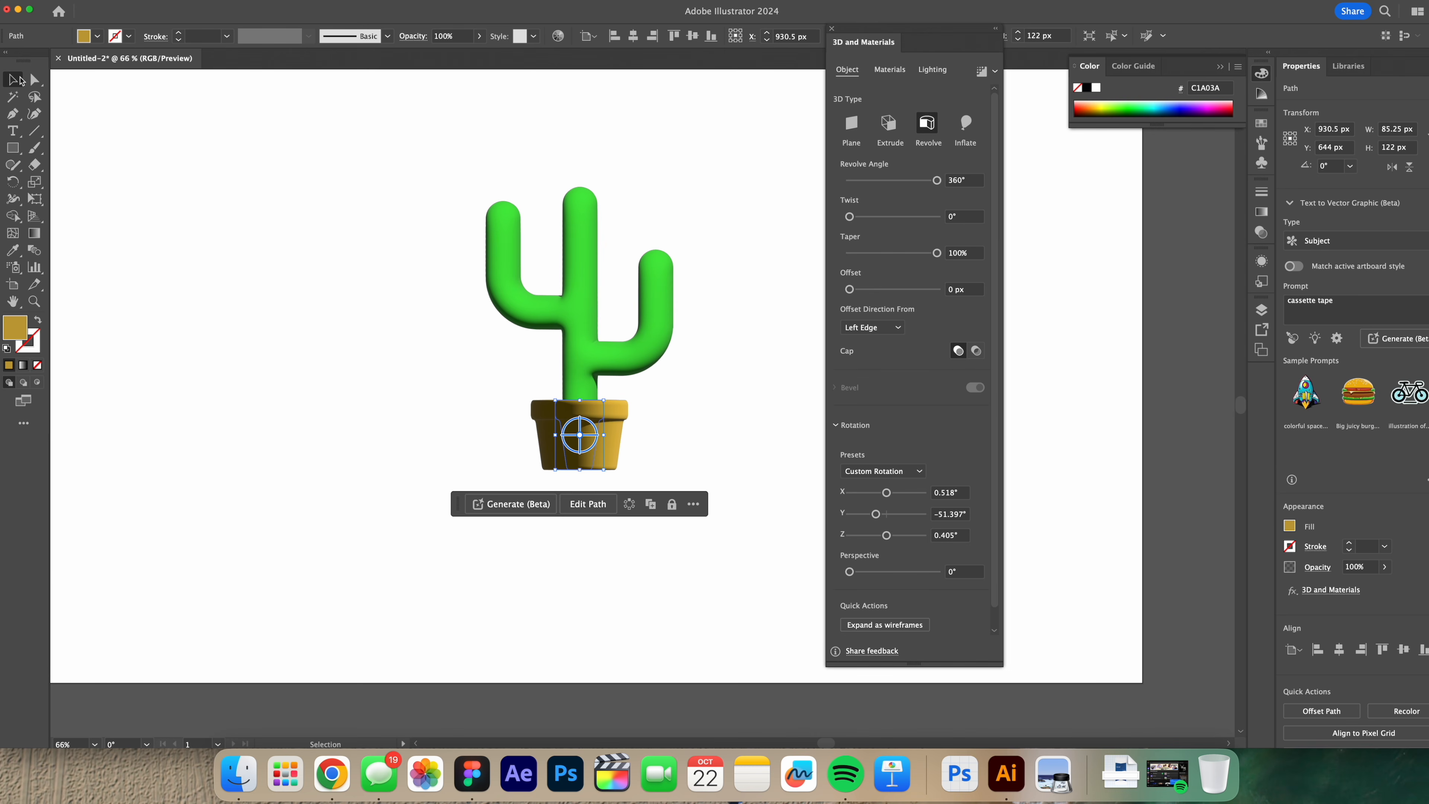
click(284, 286)
- Choose the Pen tool and bring the pot's rim into close view at 150%
scroll(582, 222, left, 3)
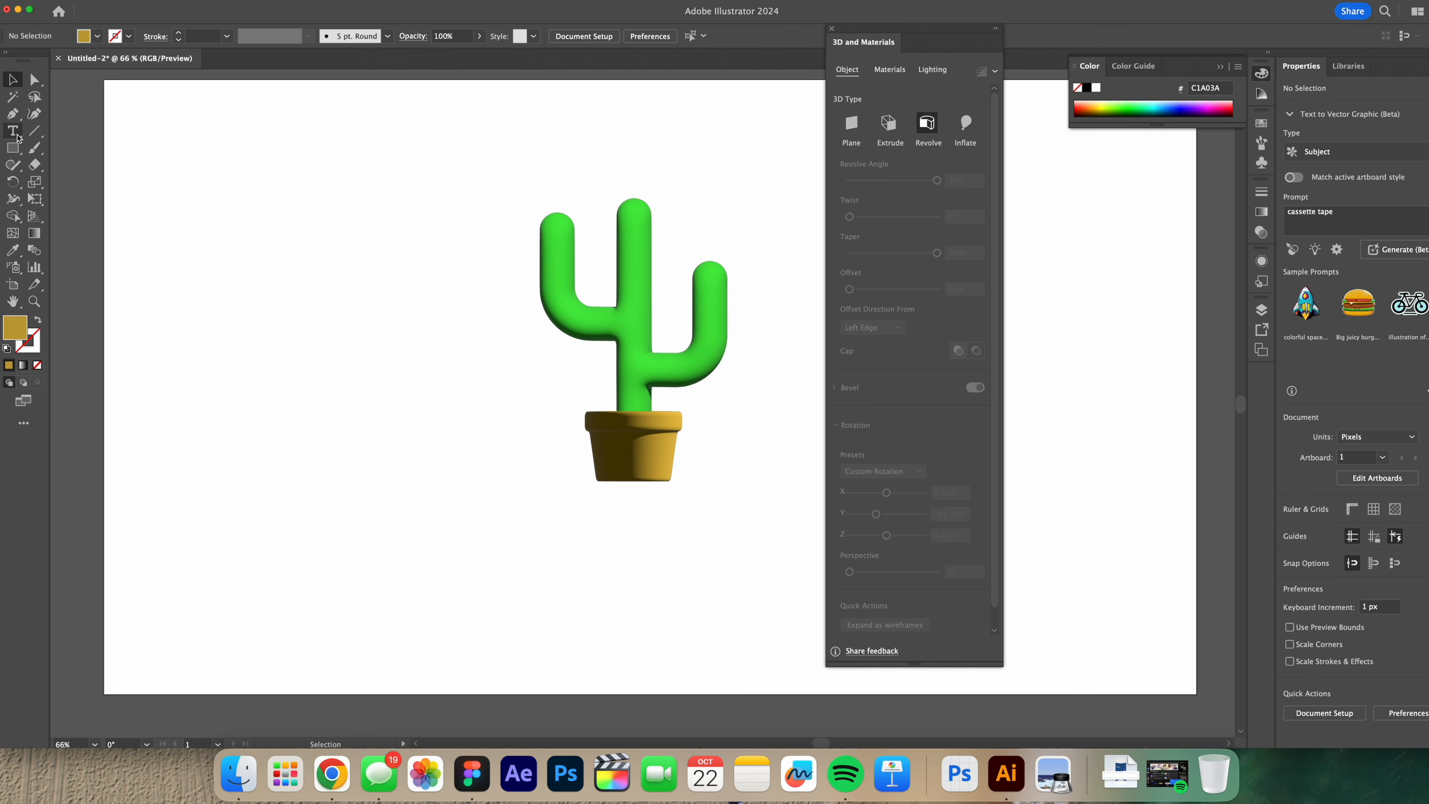
click(12, 113)
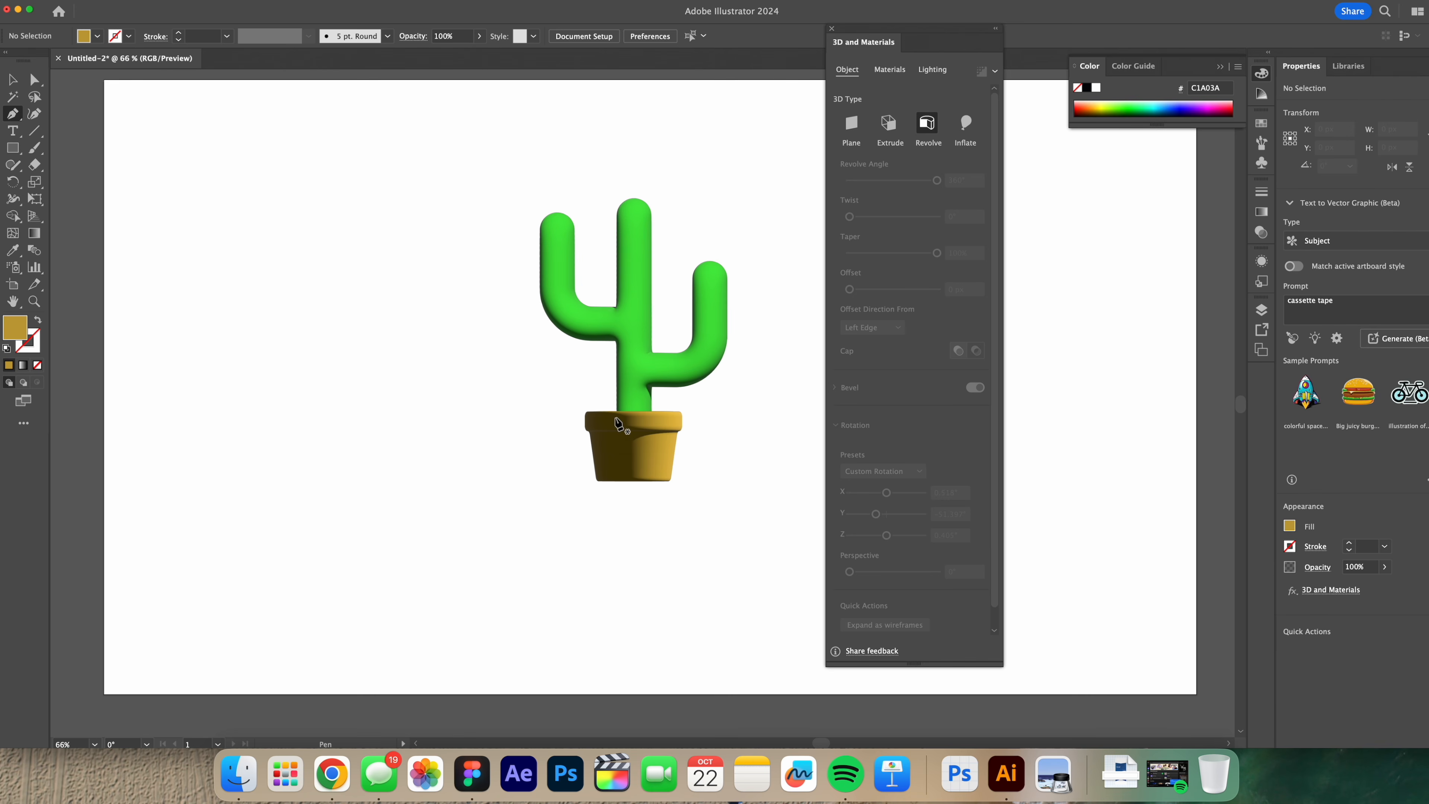
key(super+equal)
key(super+equal)
key(space)
drag(616, 422, 527, 451)
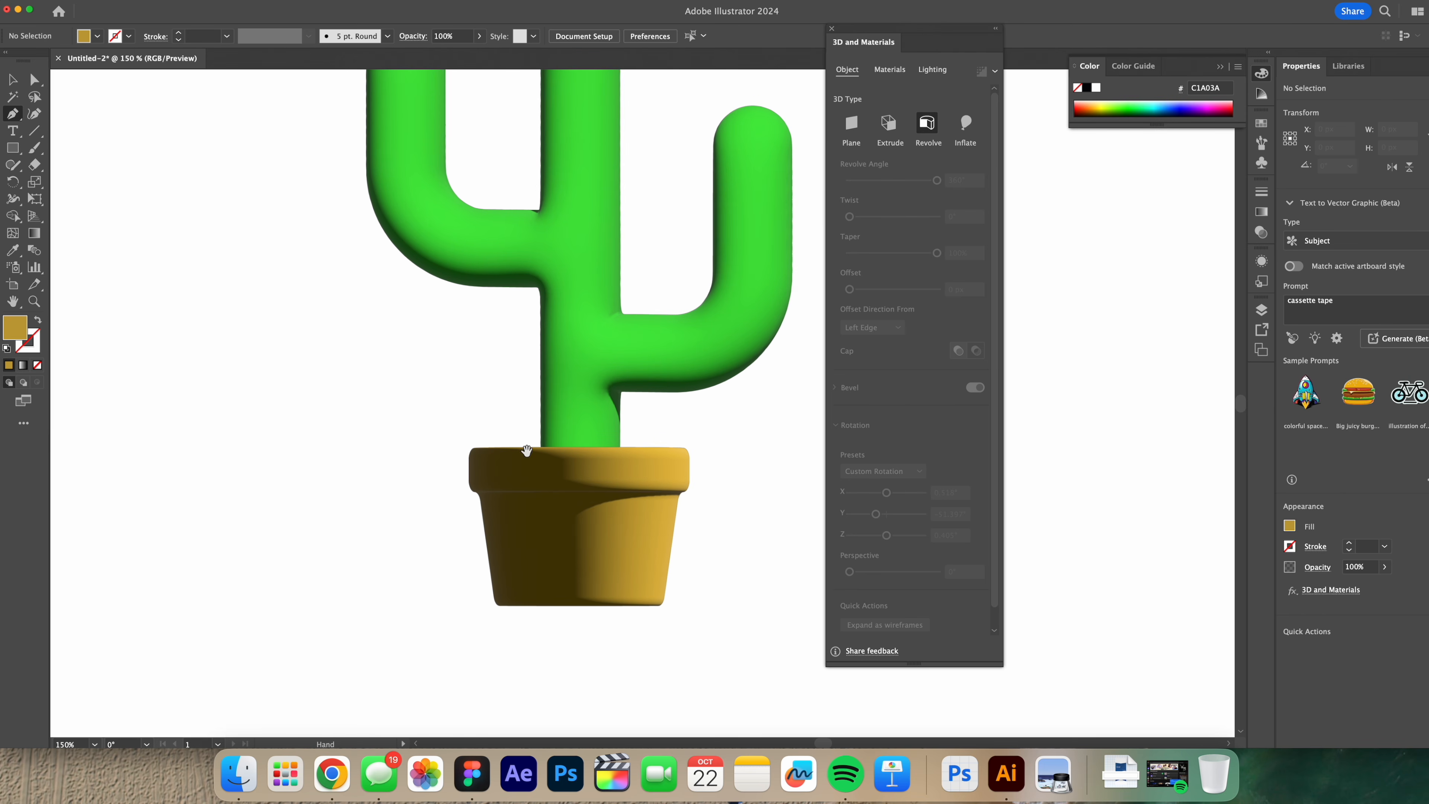
click(494, 454)
click(506, 435)
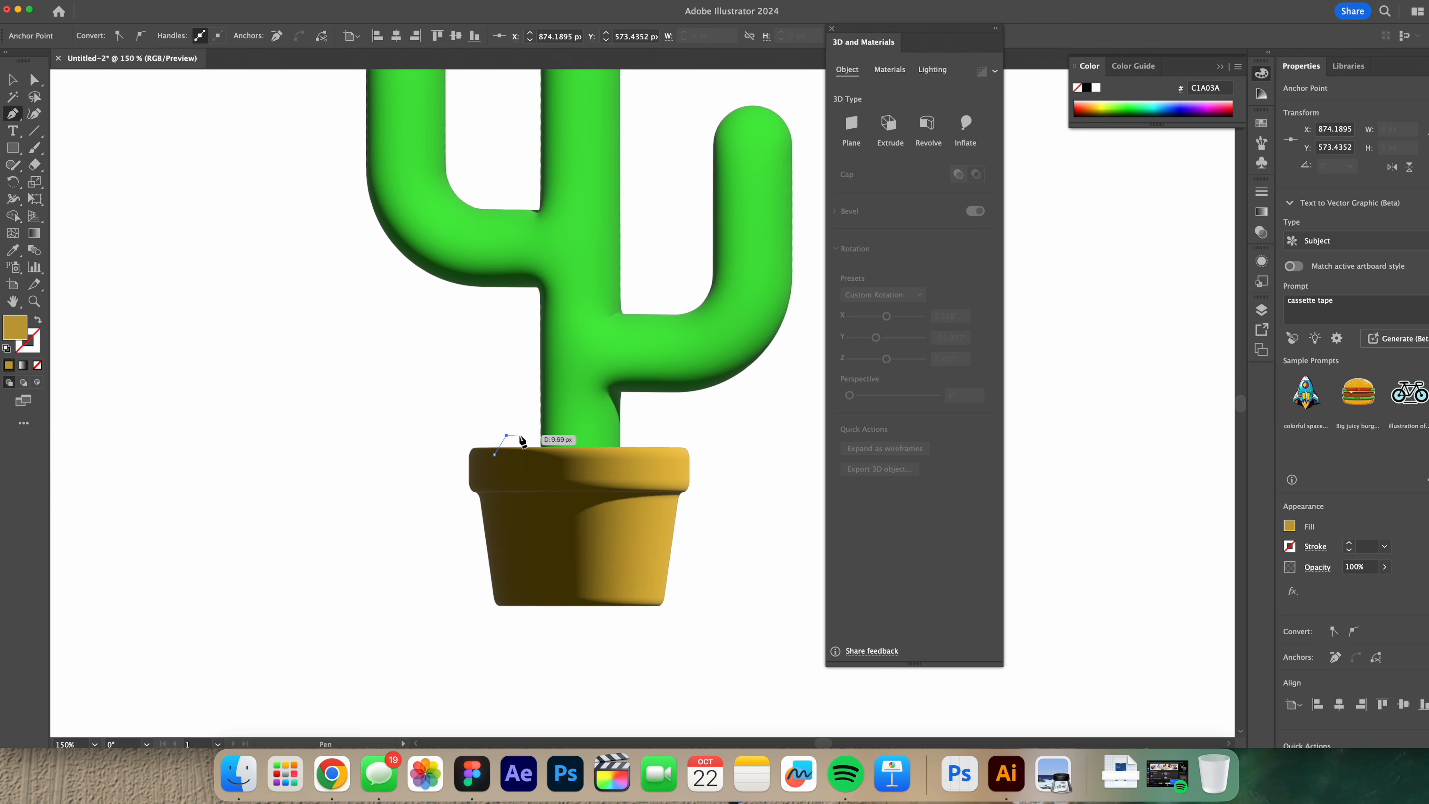
key(super+z)
key(super+z)
- Draw a closed, jagged soil outline about 153 × 26 px along the pot's upper rim with the Pen tool
click(478, 453)
click(487, 435)
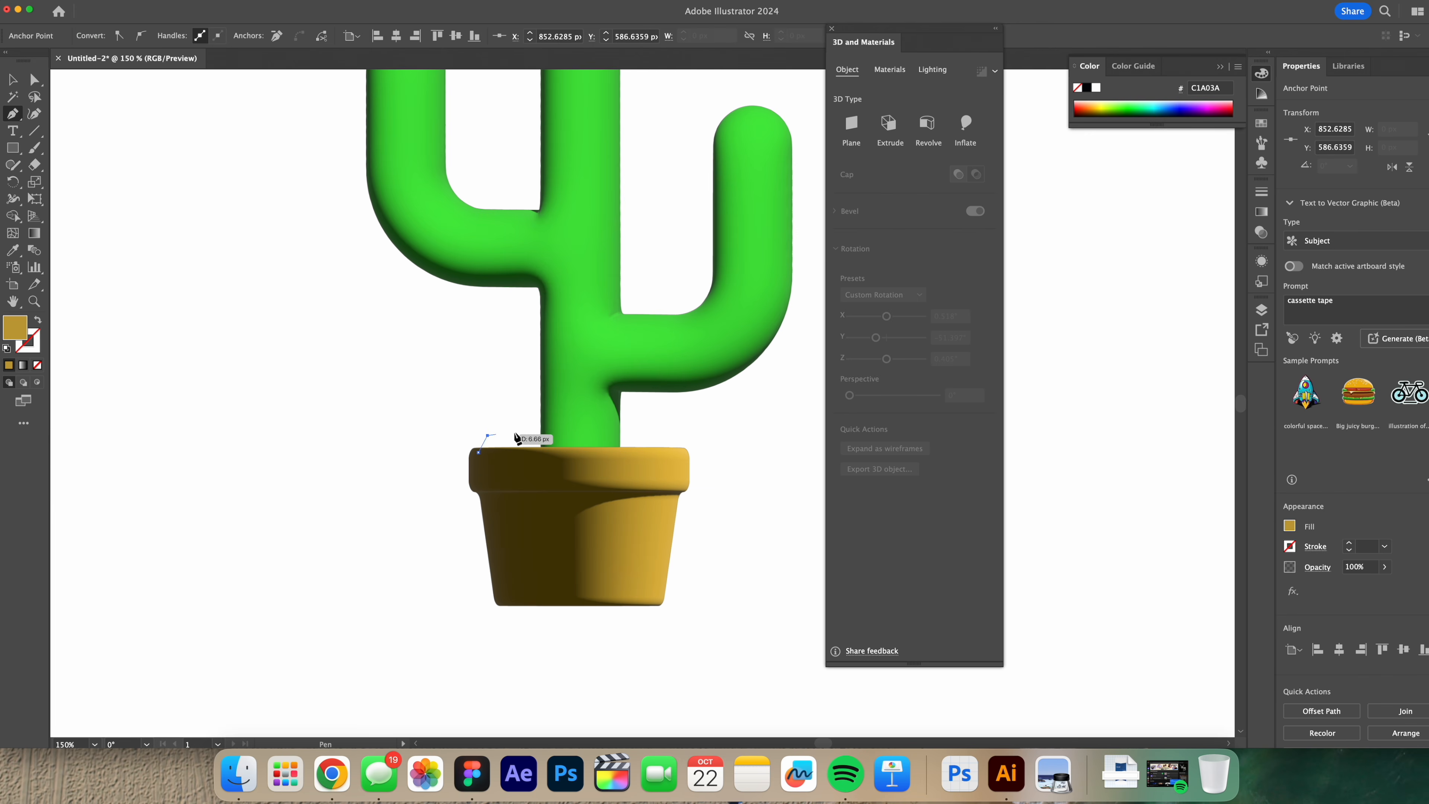
click(516, 433)
click(529, 424)
click(573, 429)
click(585, 421)
click(619, 425)
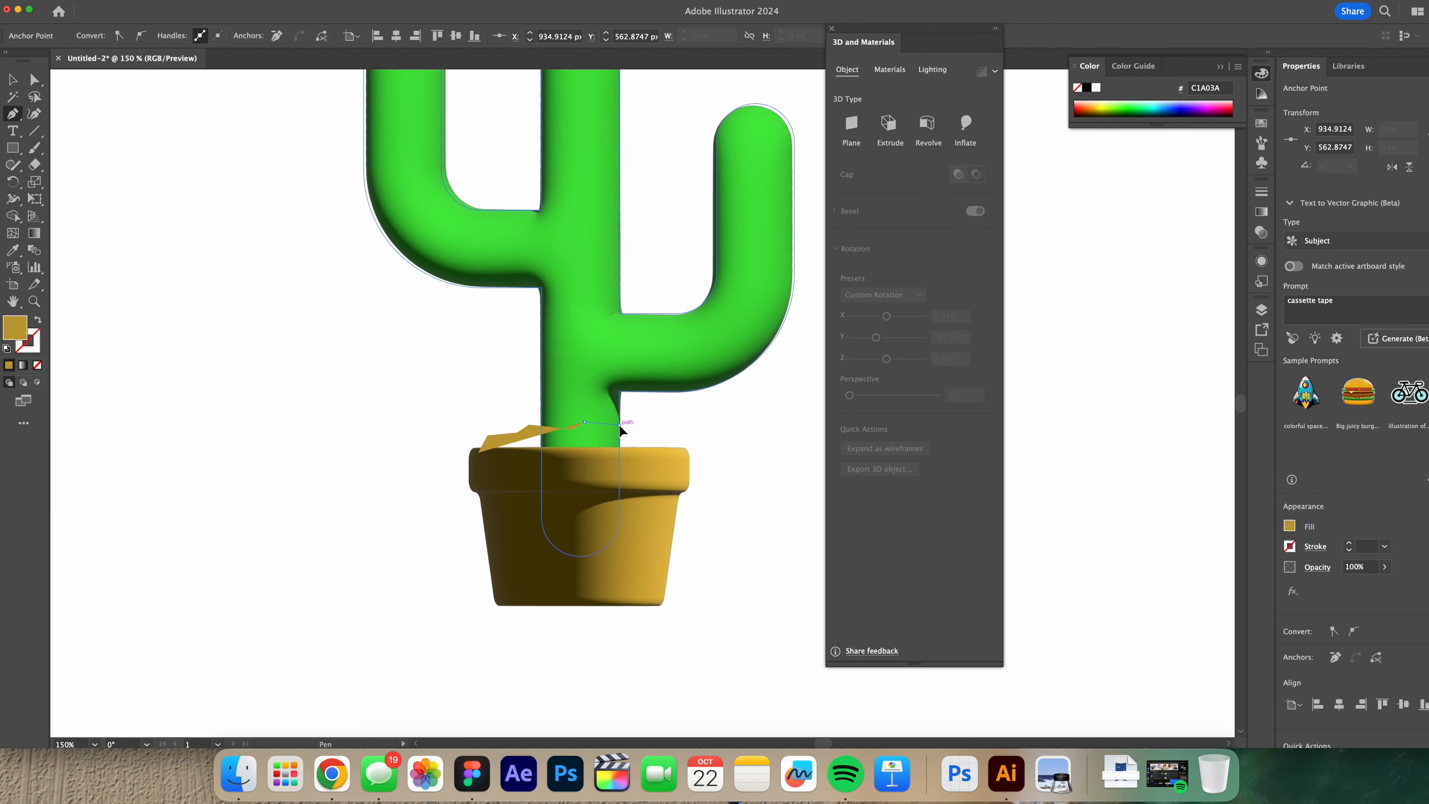
click(645, 431)
click(668, 425)
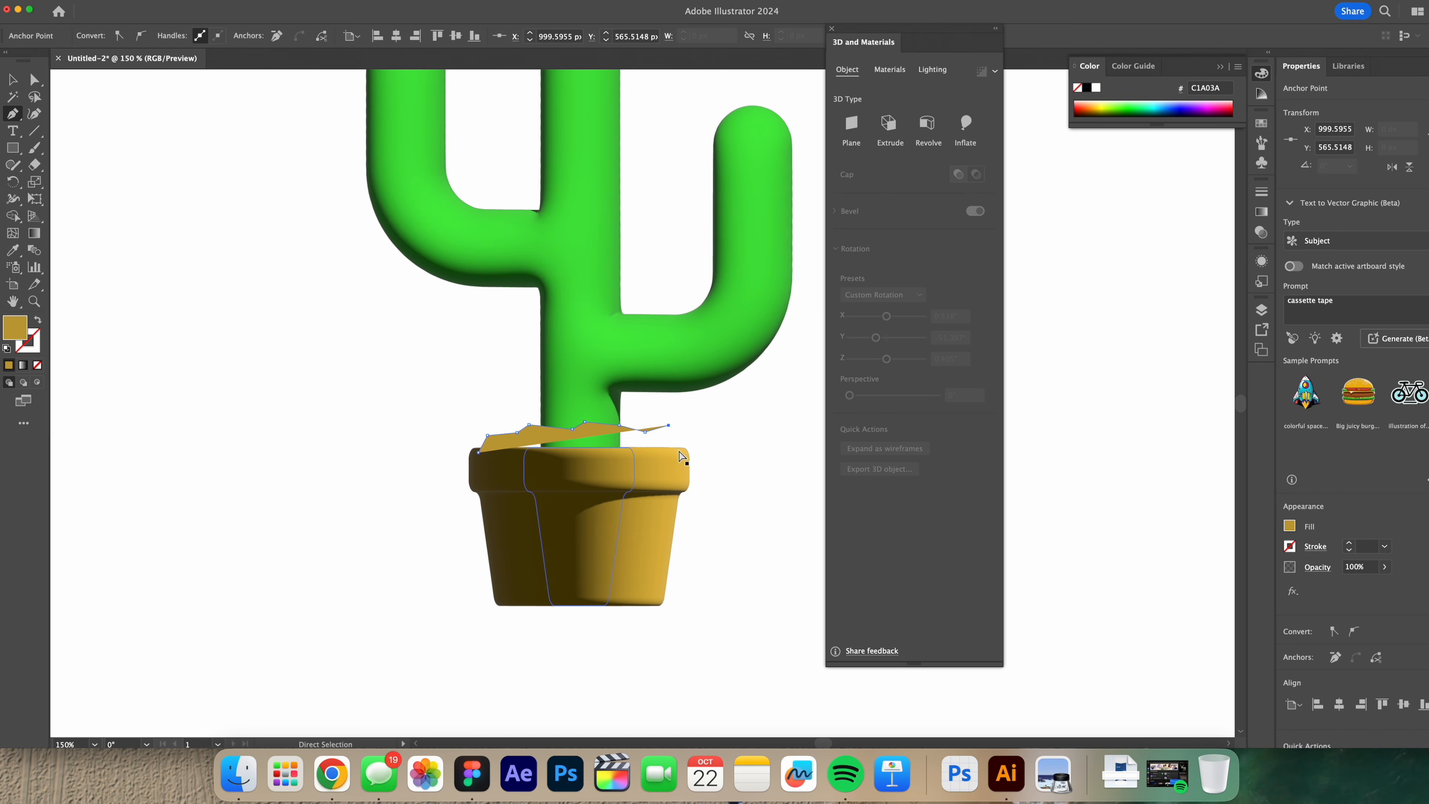
click(478, 452)
- Set the fill colour of the soil shape to black #000000
double_click(15, 329)
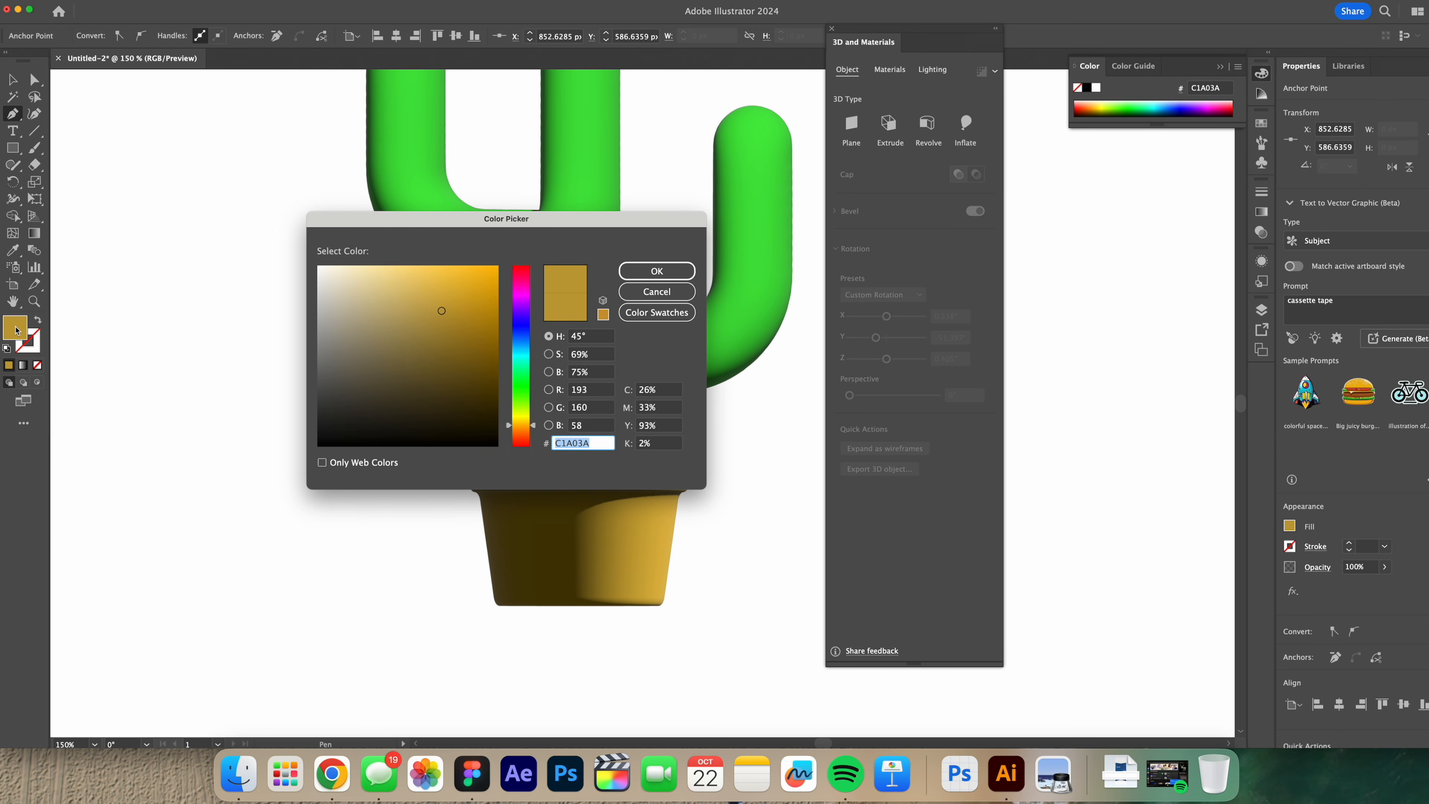
text(000000)
click(656, 271)
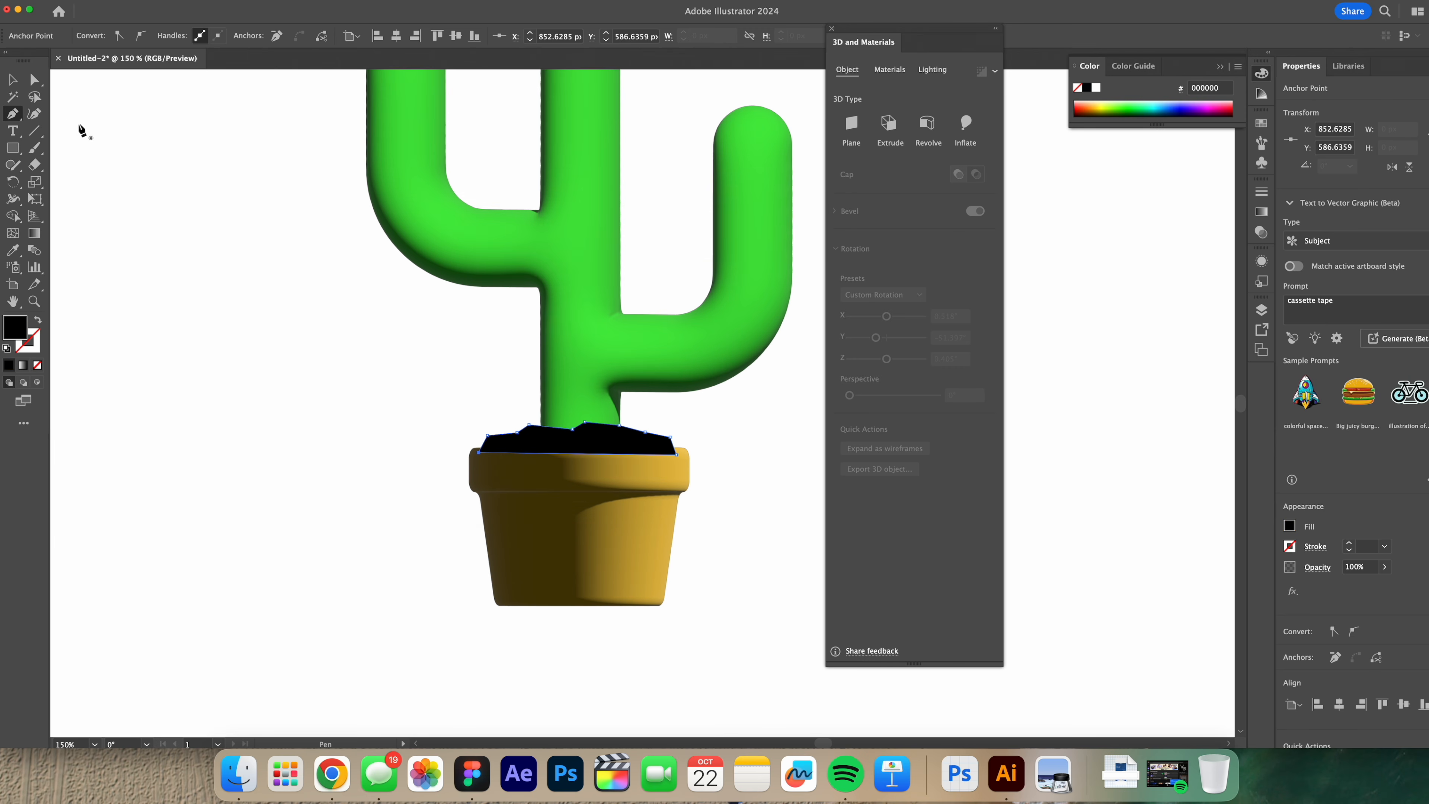
- Round the corners of the soil shape and centre it over the pot's rim at about 159 × 28 px
click(34, 81)
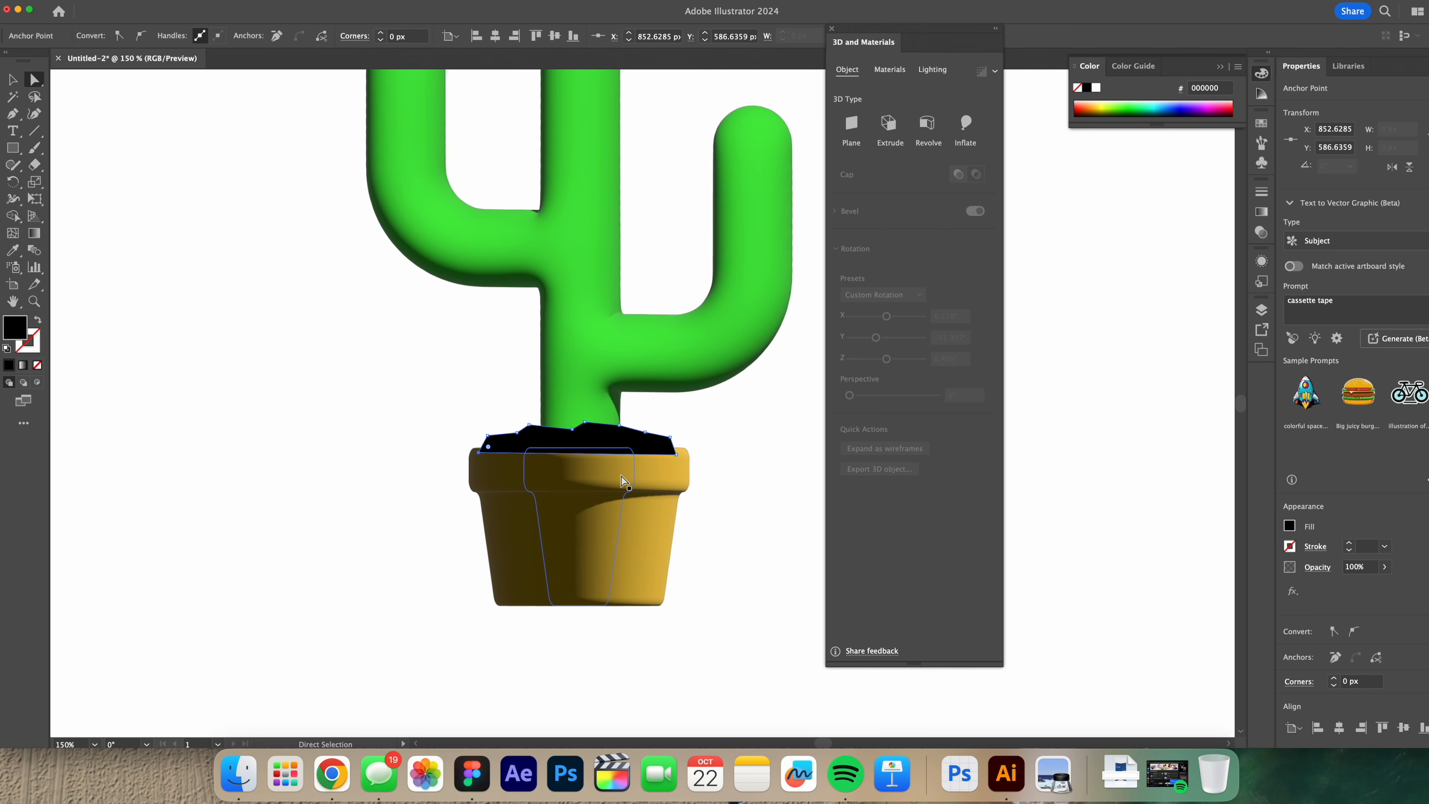
click(539, 440)
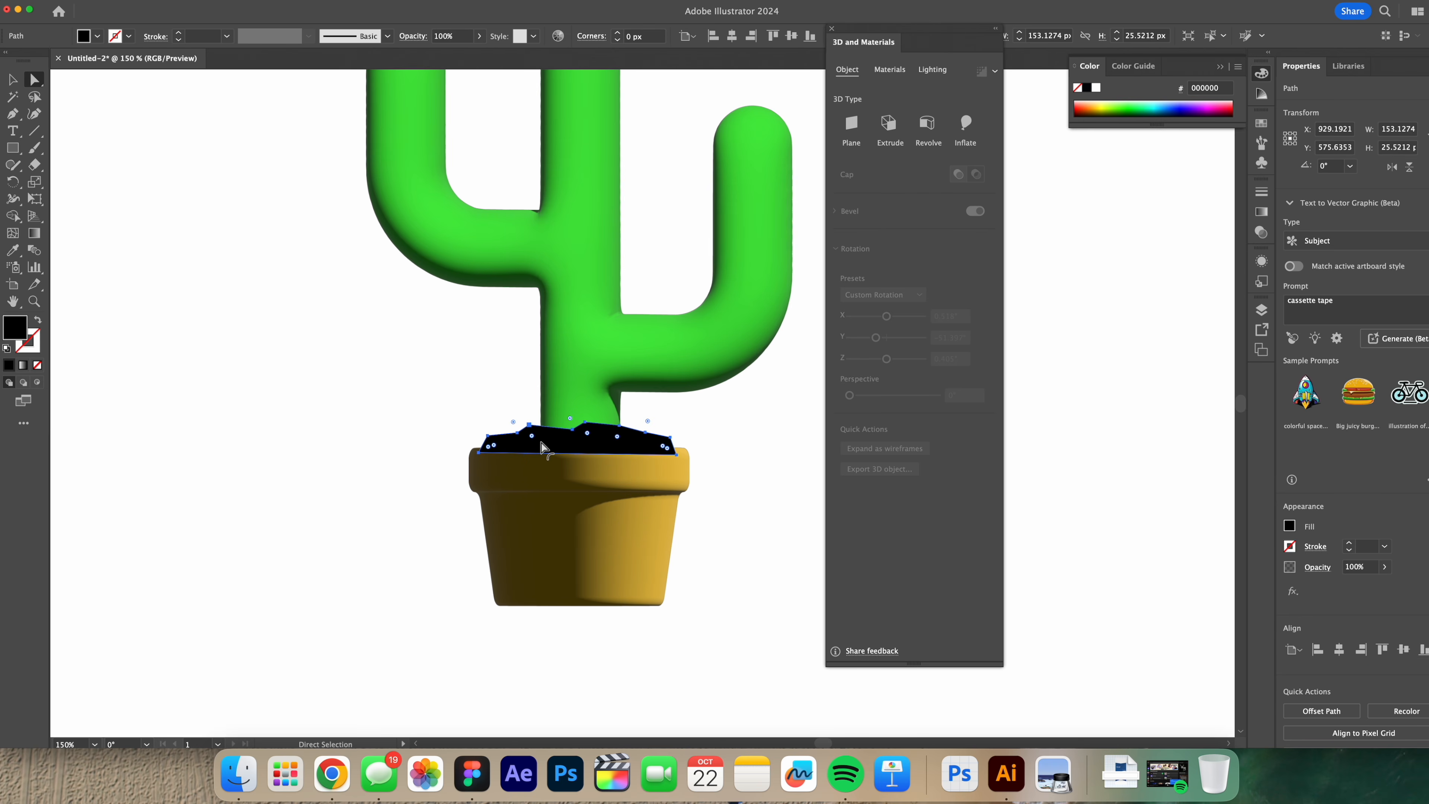
drag(531, 435, 691, 463)
click(396, 402)
key(v)
drag(647, 450, 638, 450)
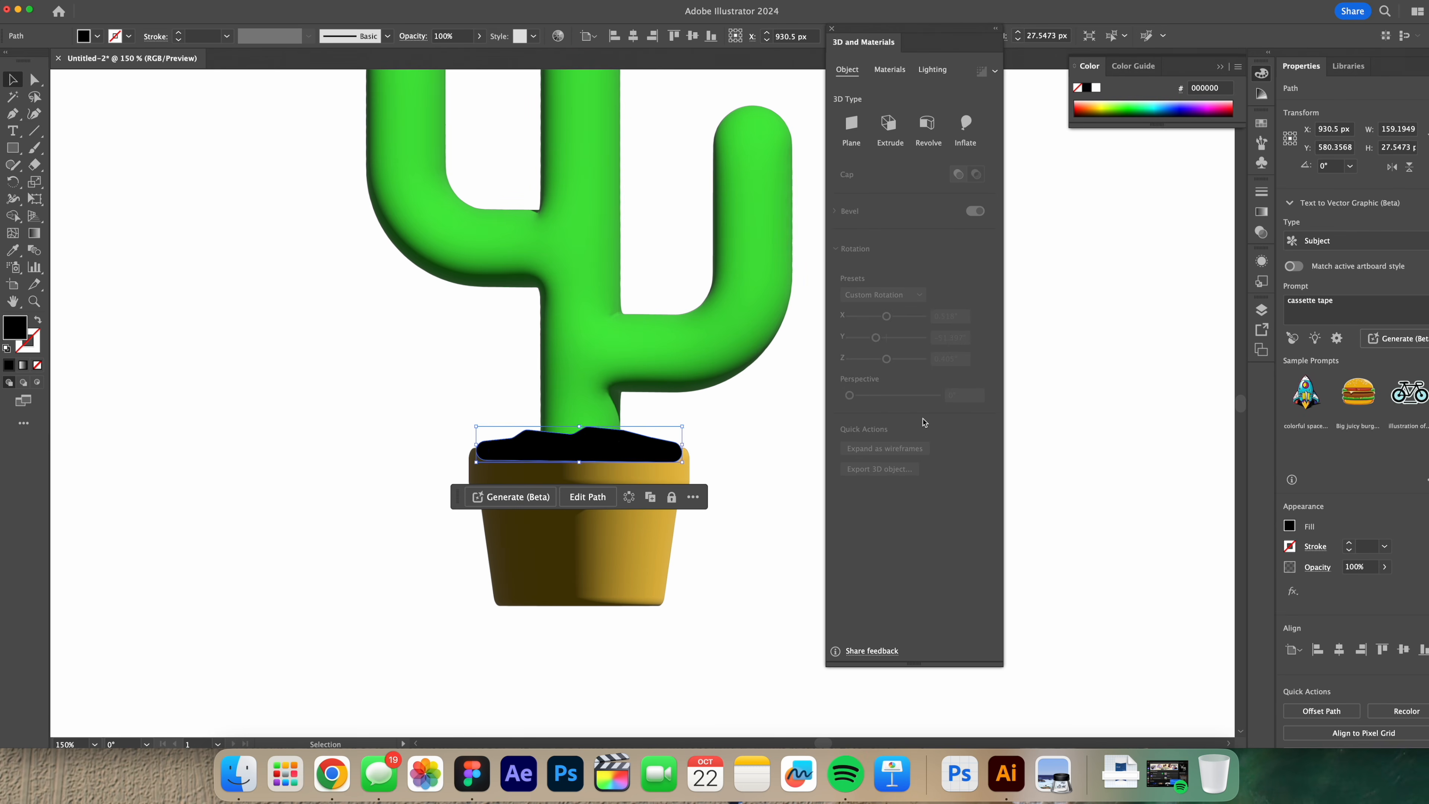
- Restack the soil shape so it sits behind the pot but in front of the cactus stem
key(super+shift+bracketleft)
key(a)
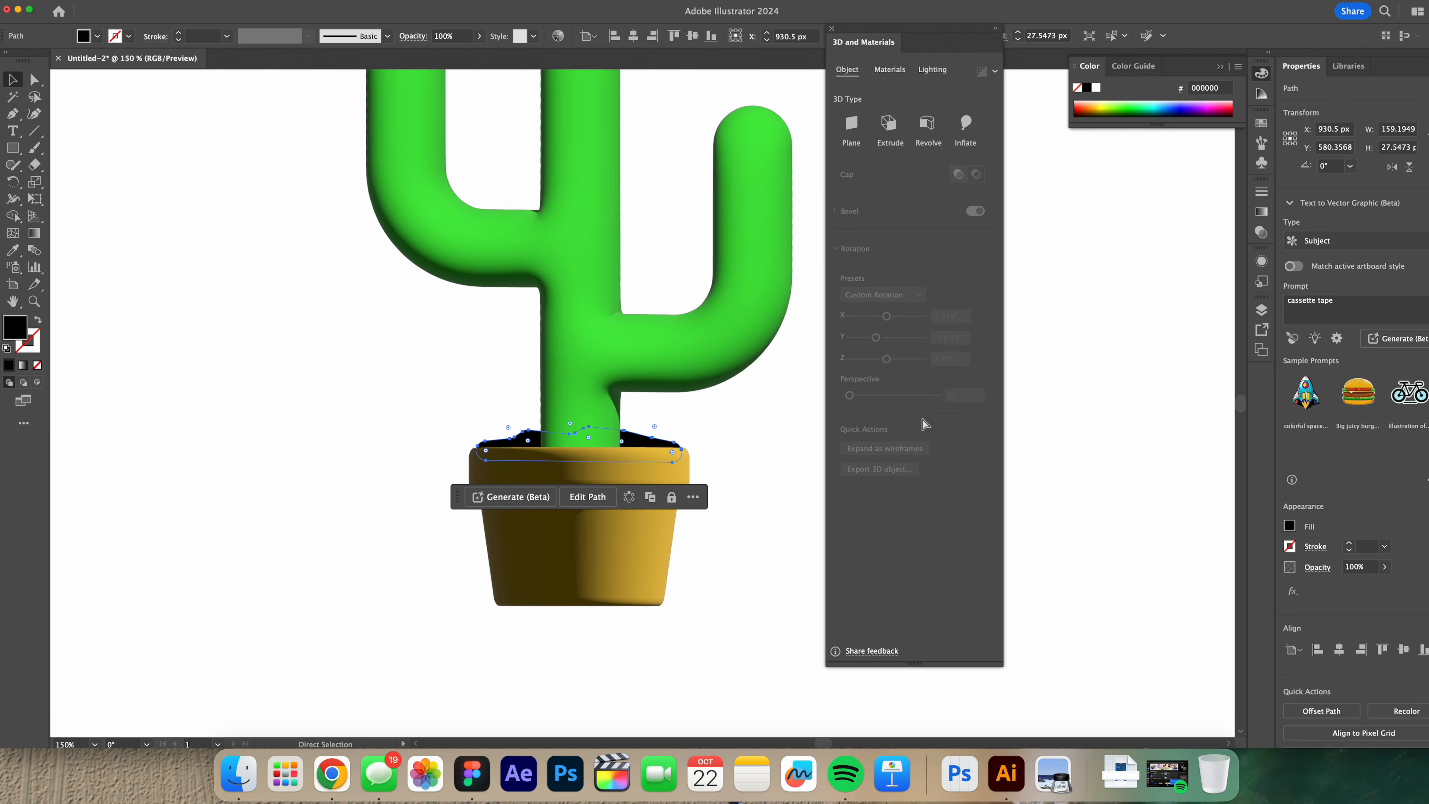
key(super+bracketright)
key(v)
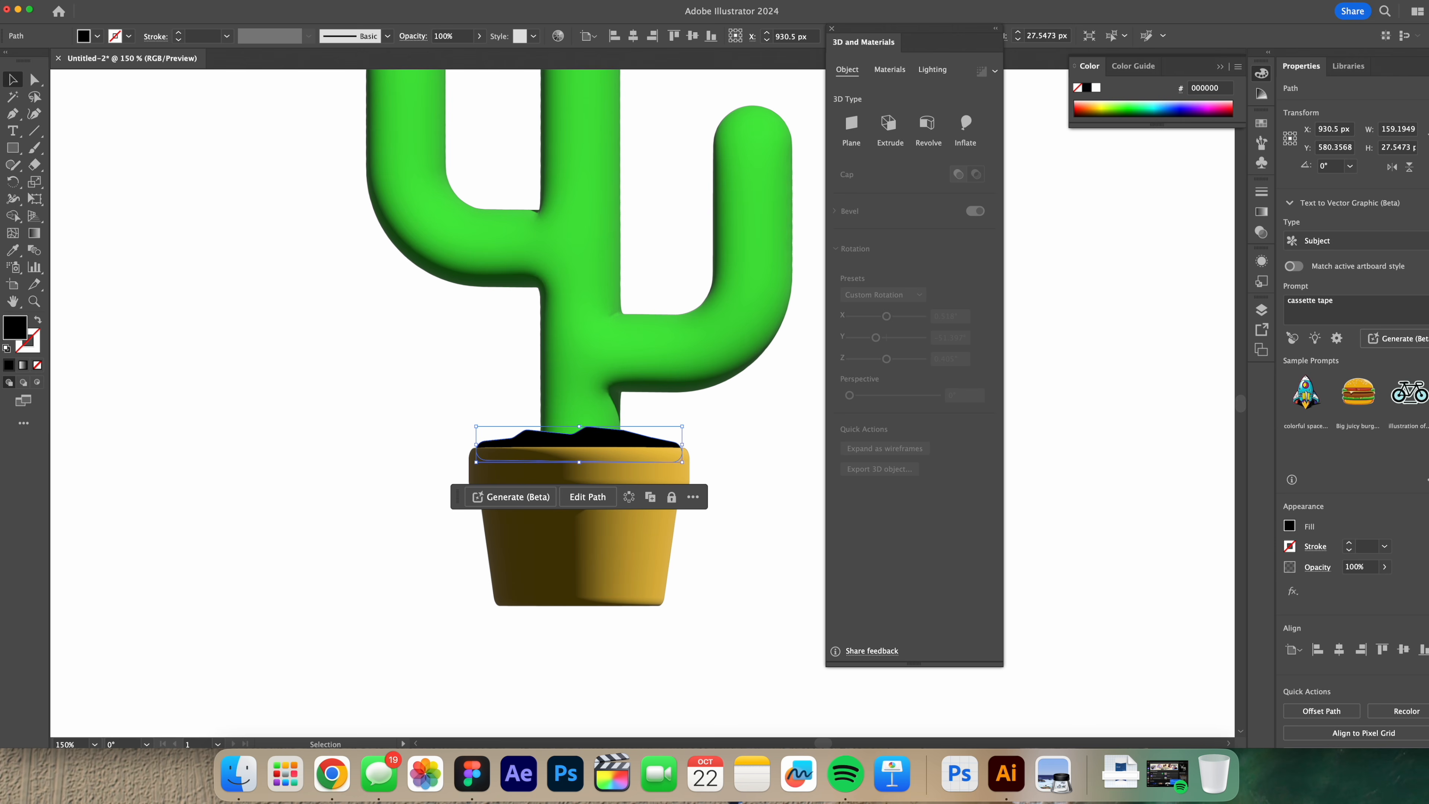
- Turn the soil shape into a 360° revolved 3D object and narrow it to fit inside the pot's rim
click(304, 27)
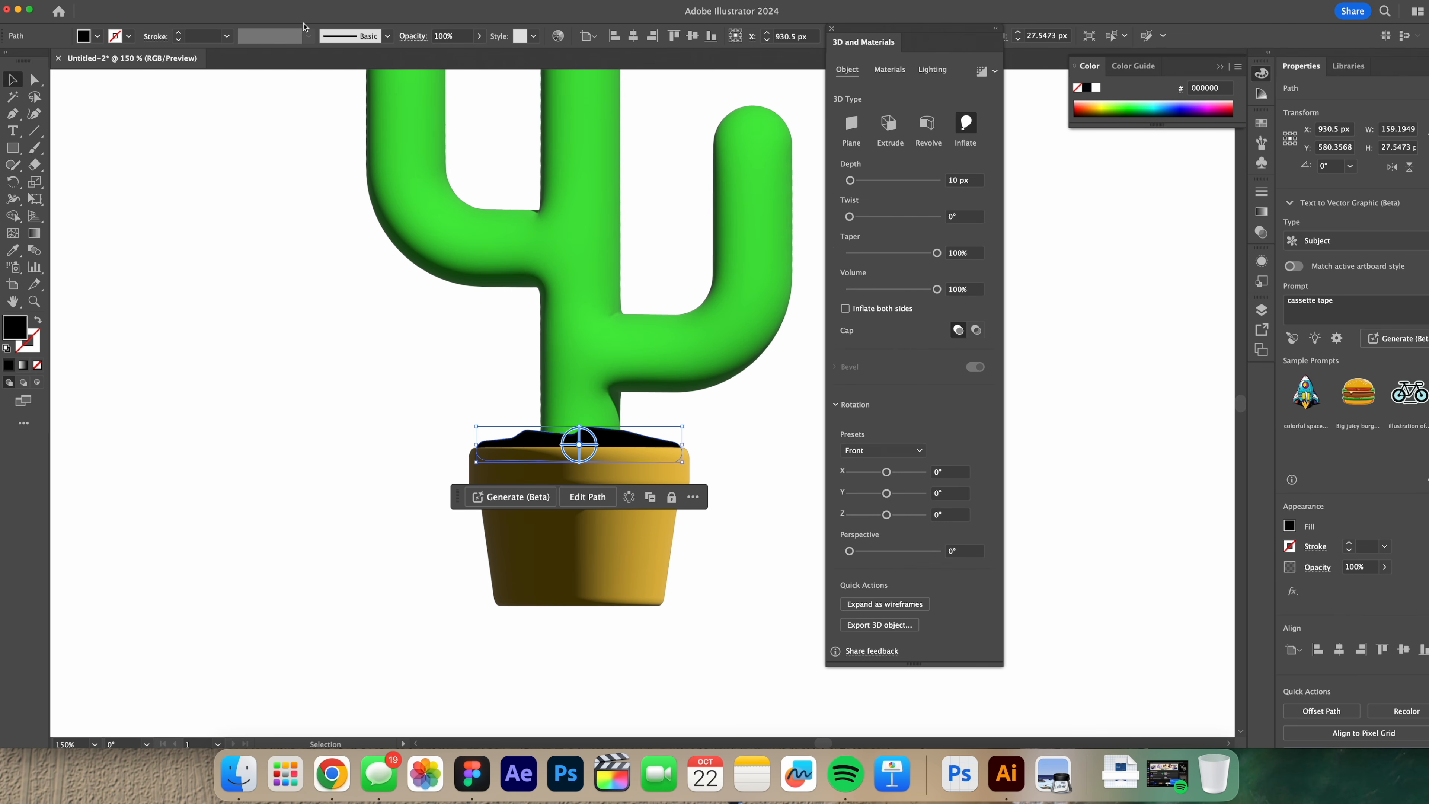
click(928, 123)
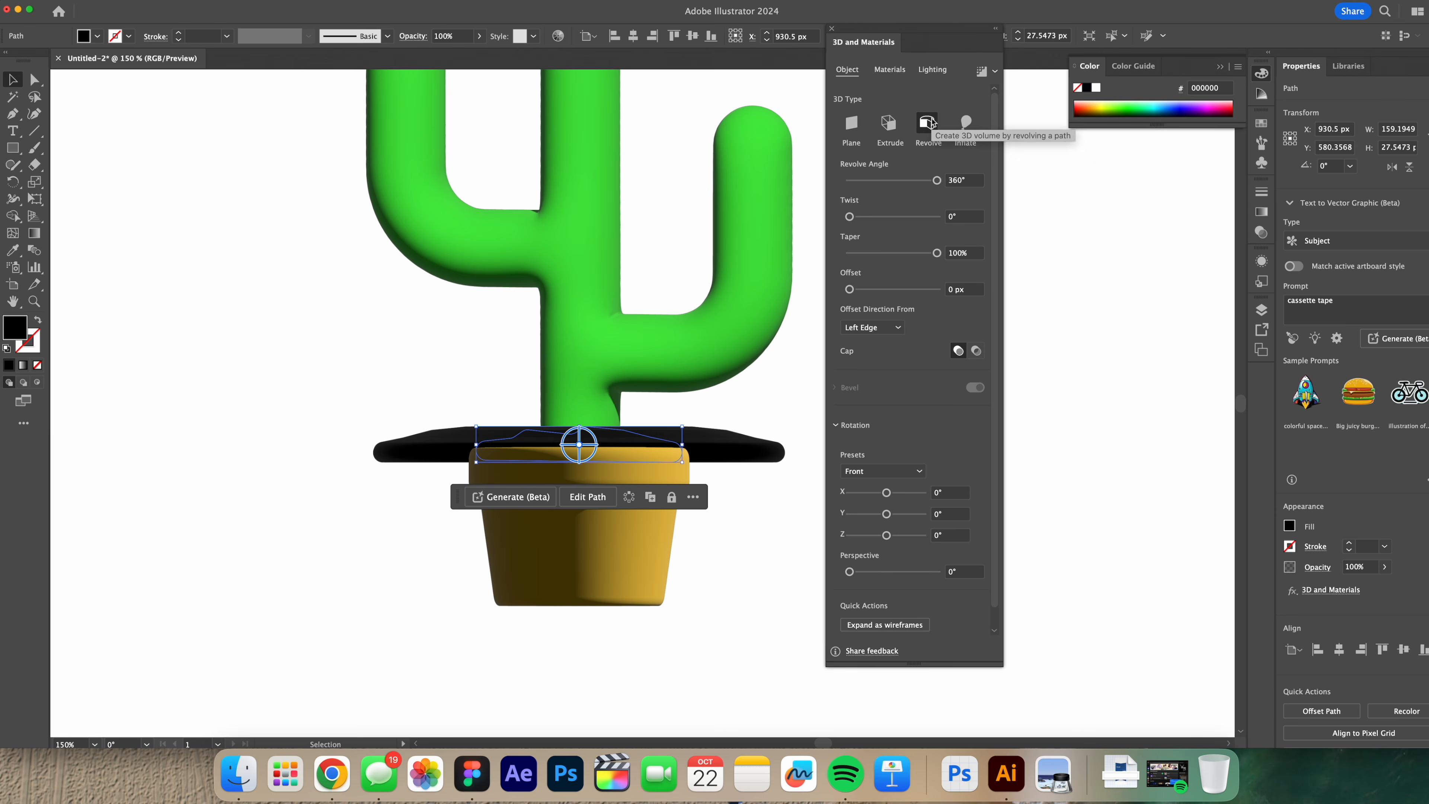
drag(573, 444, 609, 442)
drag(628, 447, 614, 448)
click(726, 428)
scroll(726, 428, up, 1)
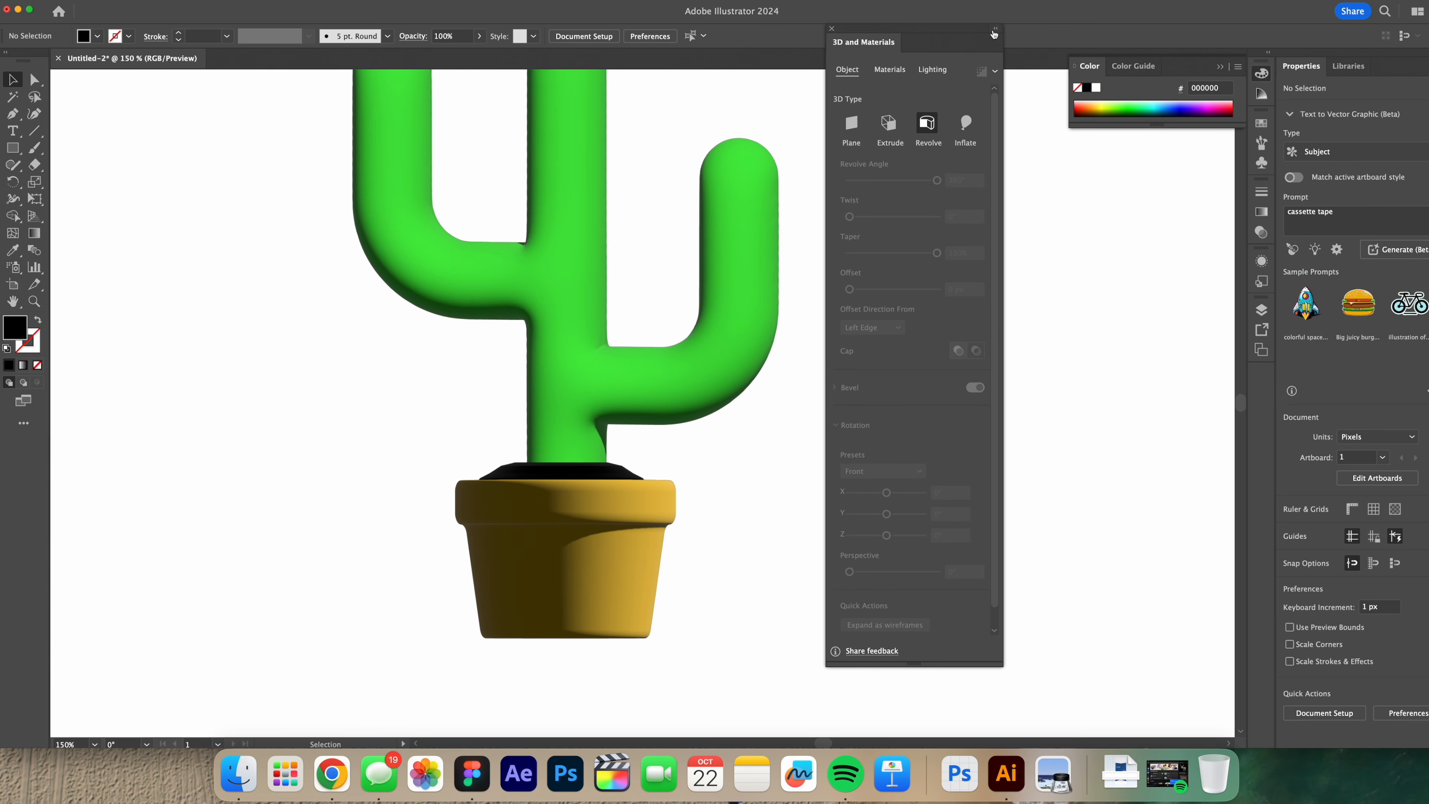
click(831, 29)
key(super+0)
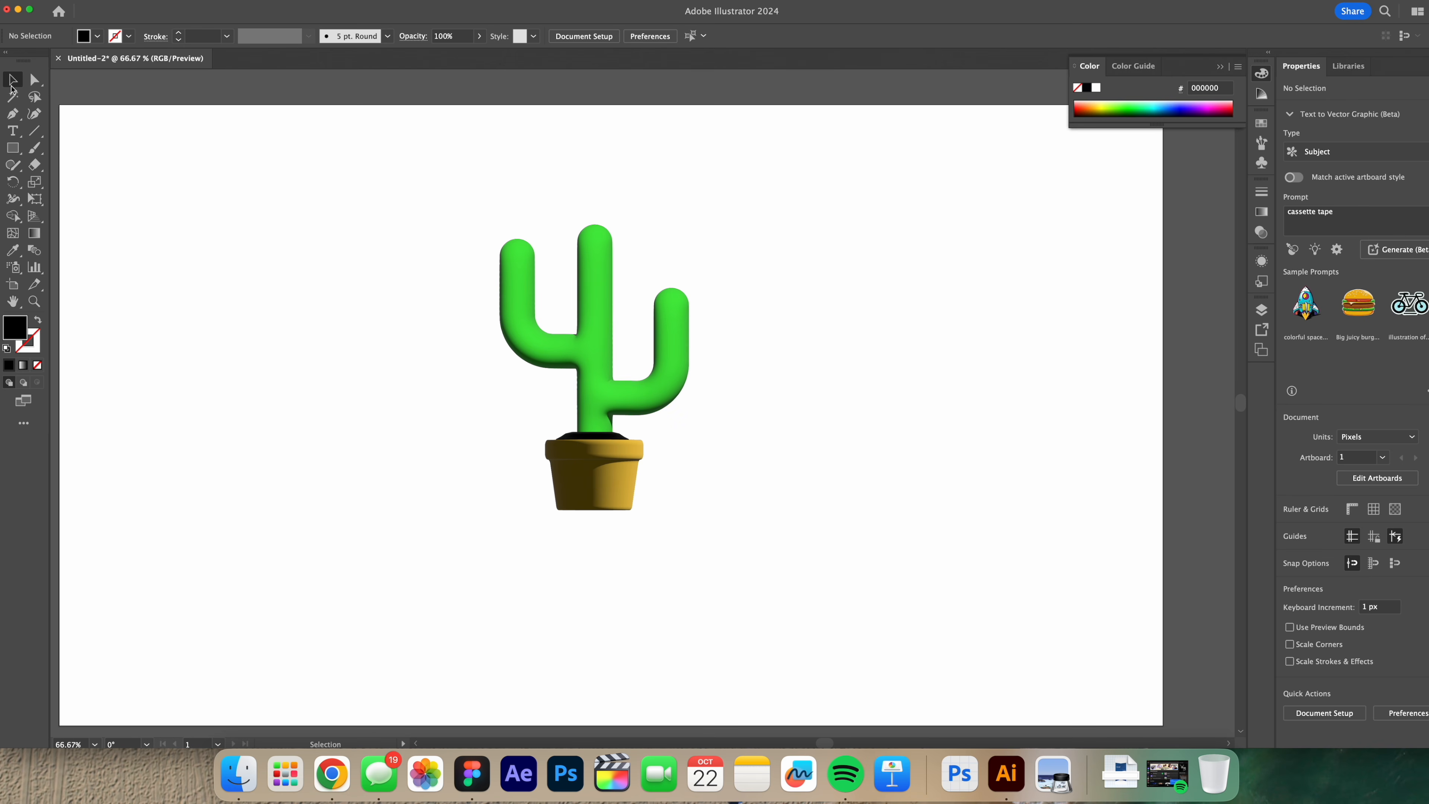
- Move the green cactus straight up slightly above the pot, leaving the pot and soil in place
click(579, 463)
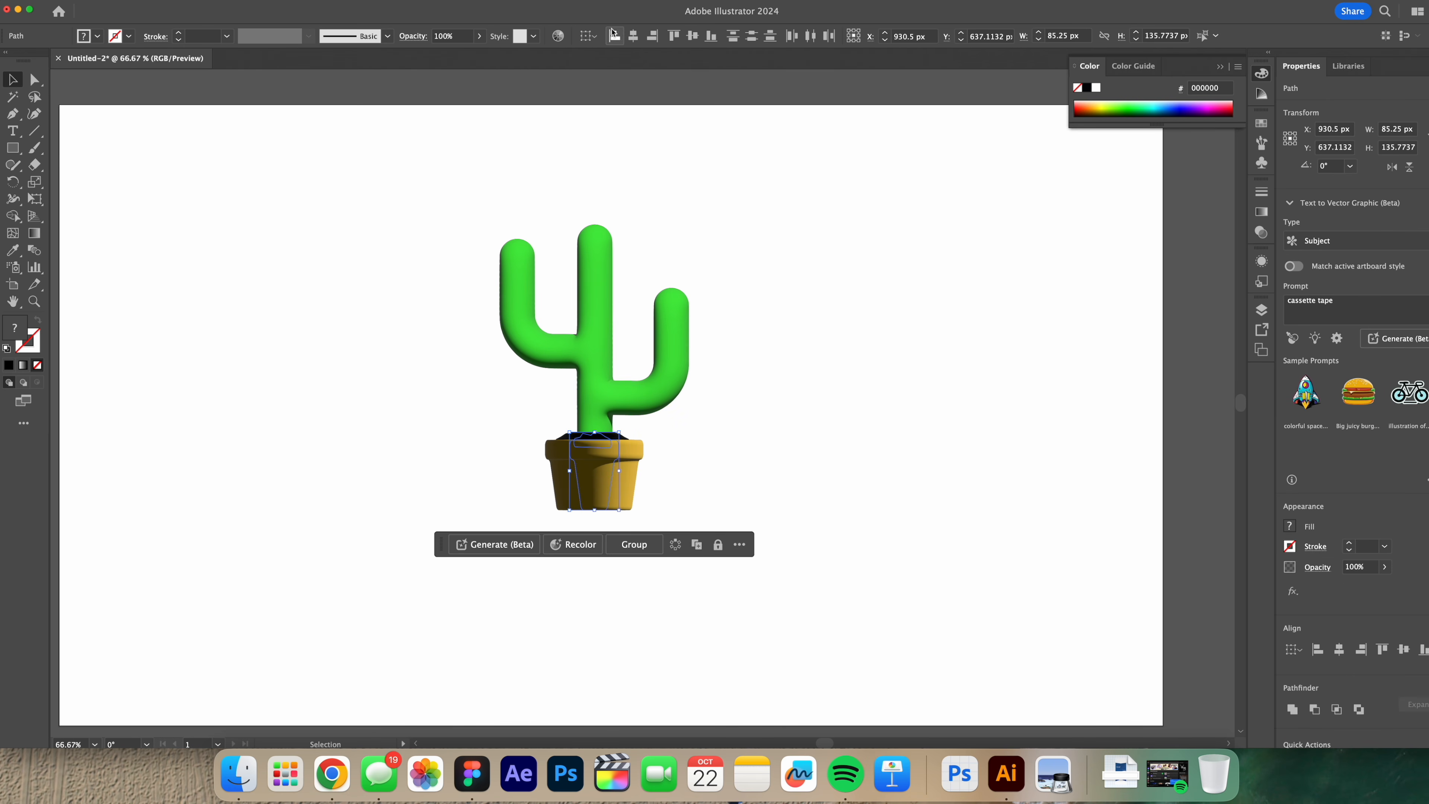
click(836, 516)
key(space)
drag(845, 485, 813, 443)
key(space)
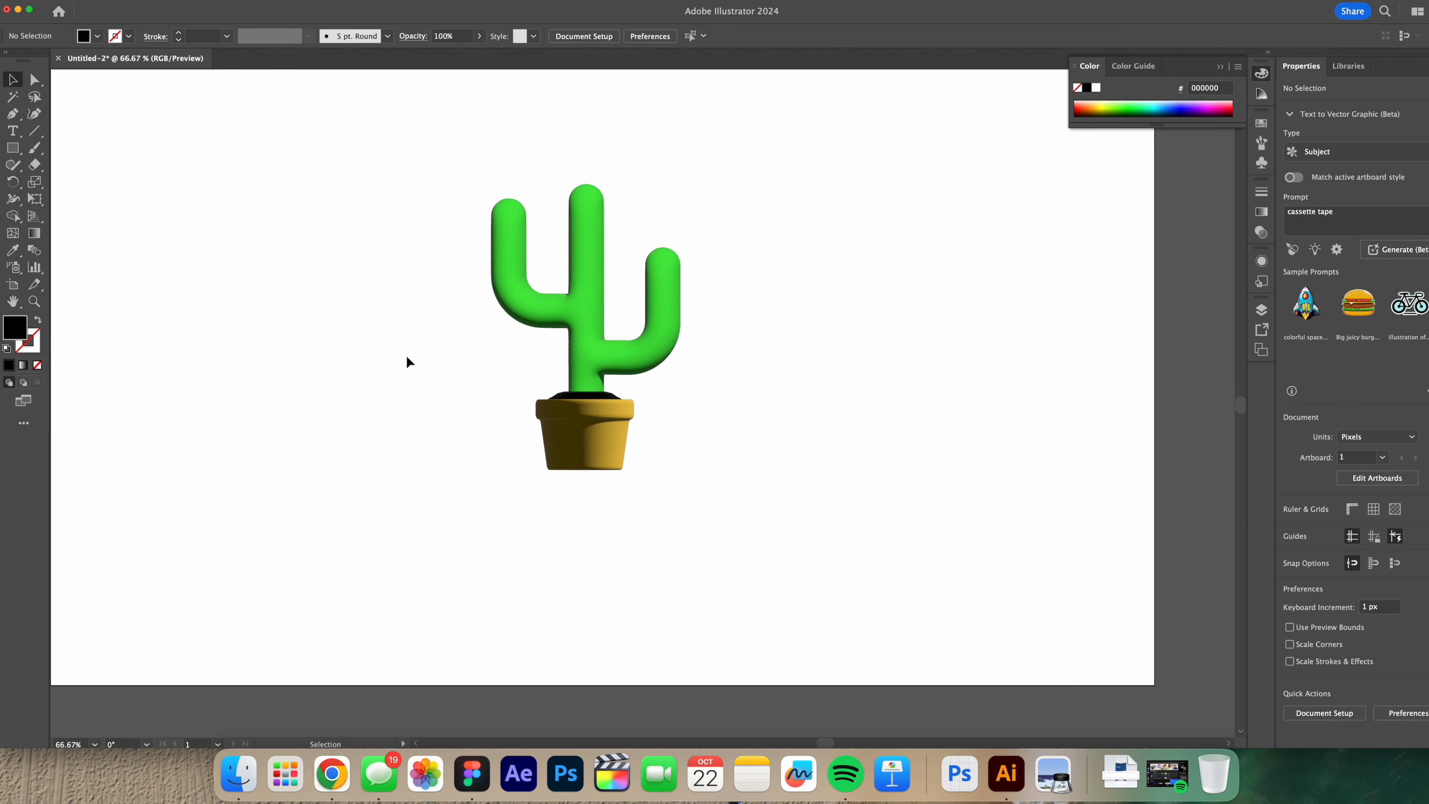
key(space)
mouse_move(471, 349)
mouse_down()
mouse_move(479, 333)
mouse_move(477, 347)
mouse_up()
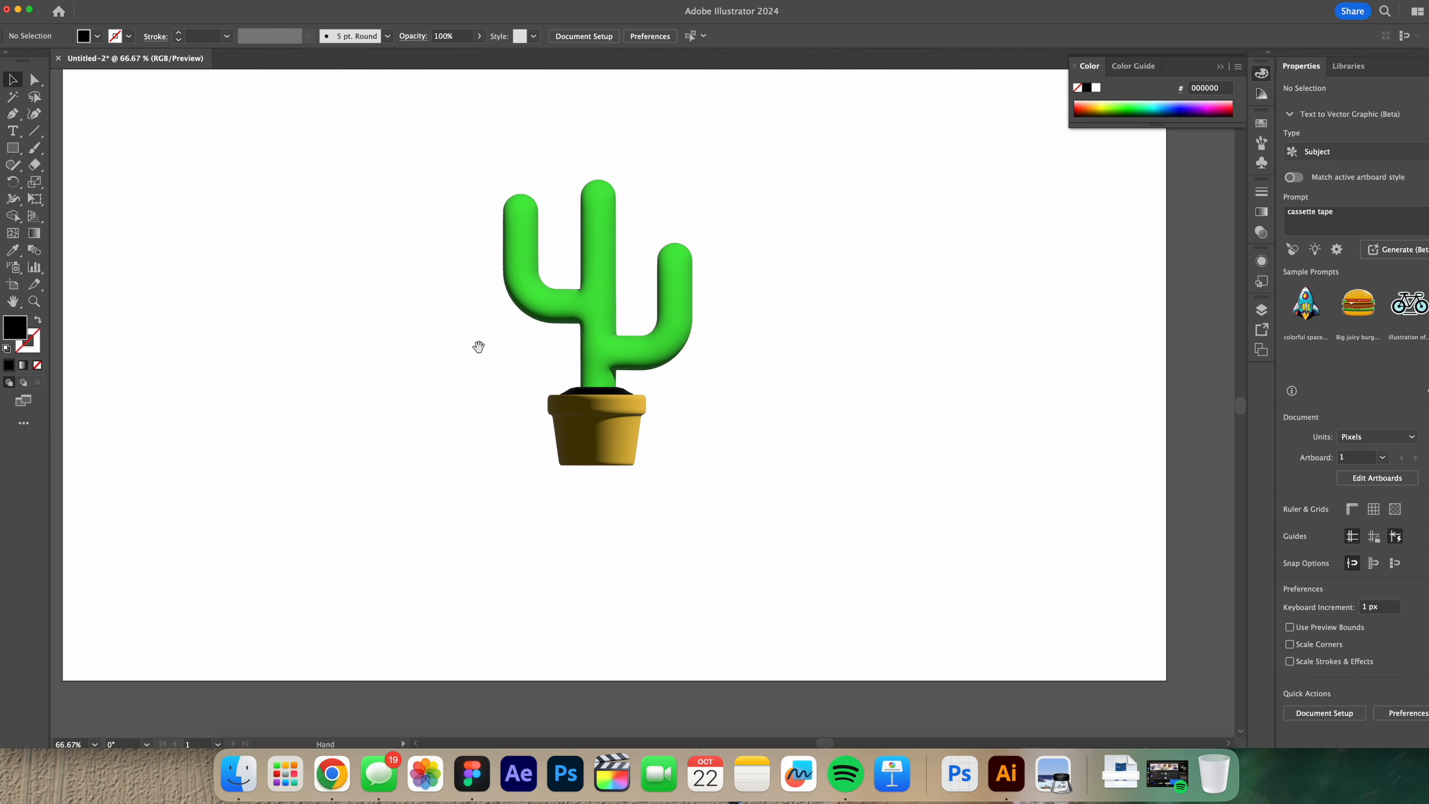
drag(651, 360, 651, 344)
click(806, 375)
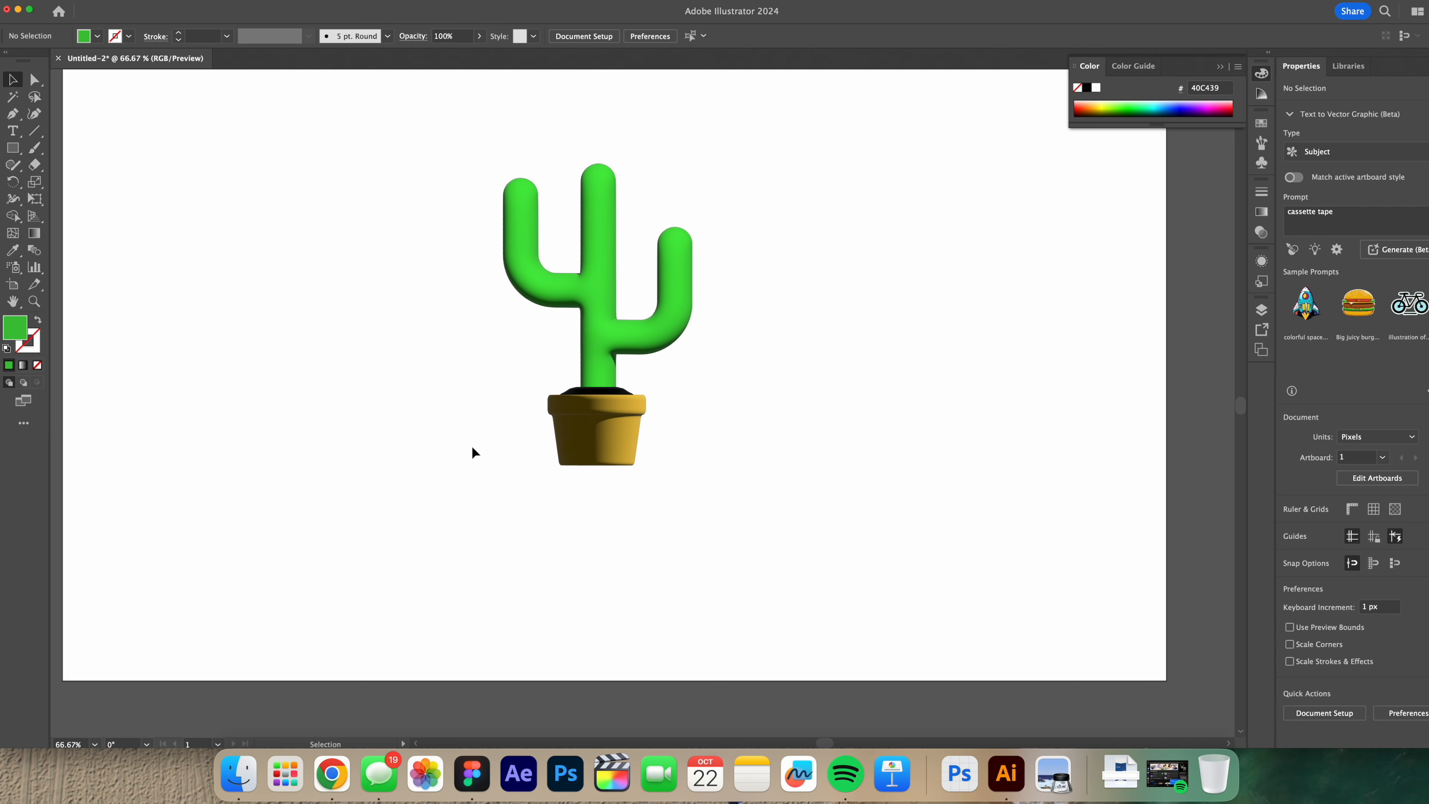
- Start exporting the whole potted cactus group as an asset and choose OBJ as its file format
key(cmd+1)
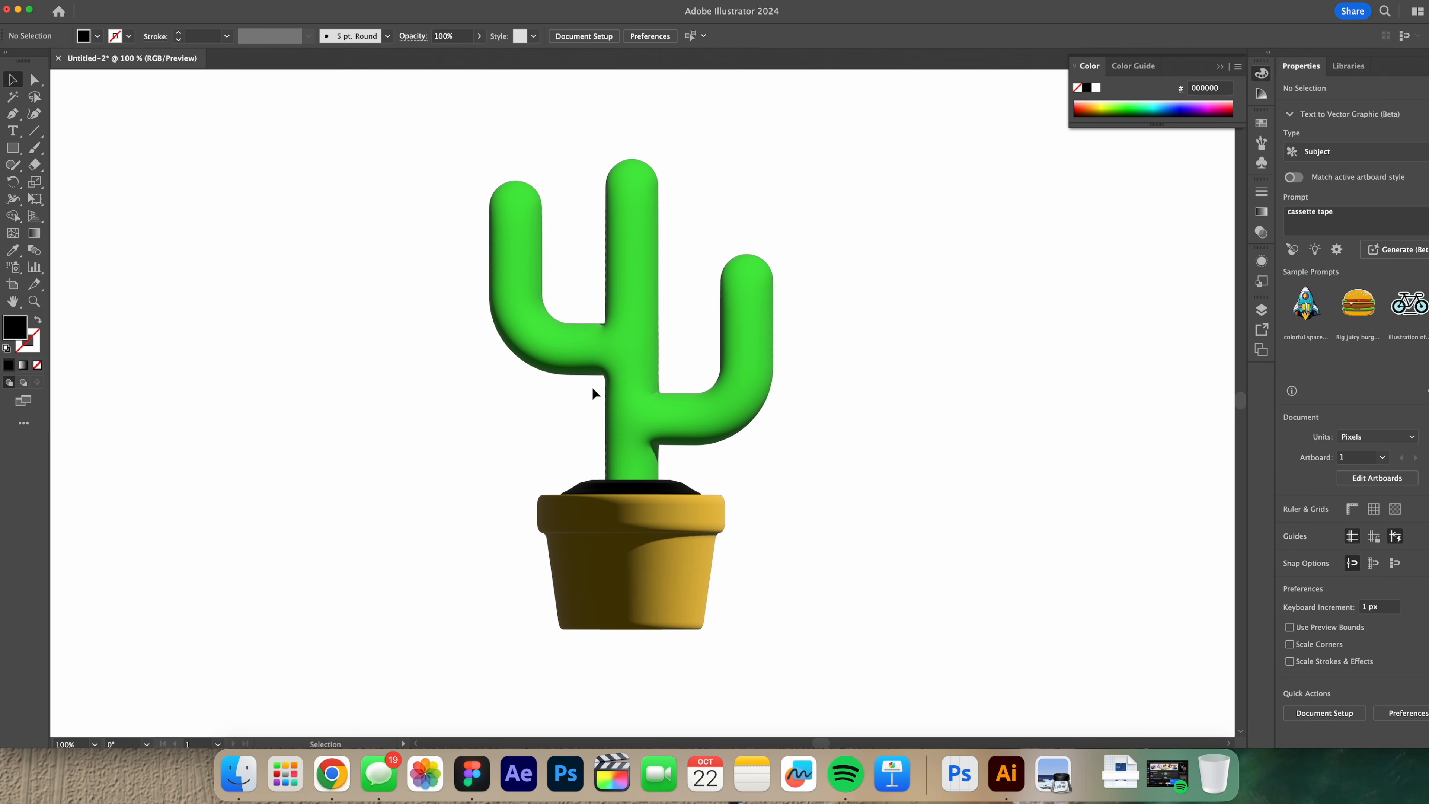
click(619, 404)
right_click(640, 448)
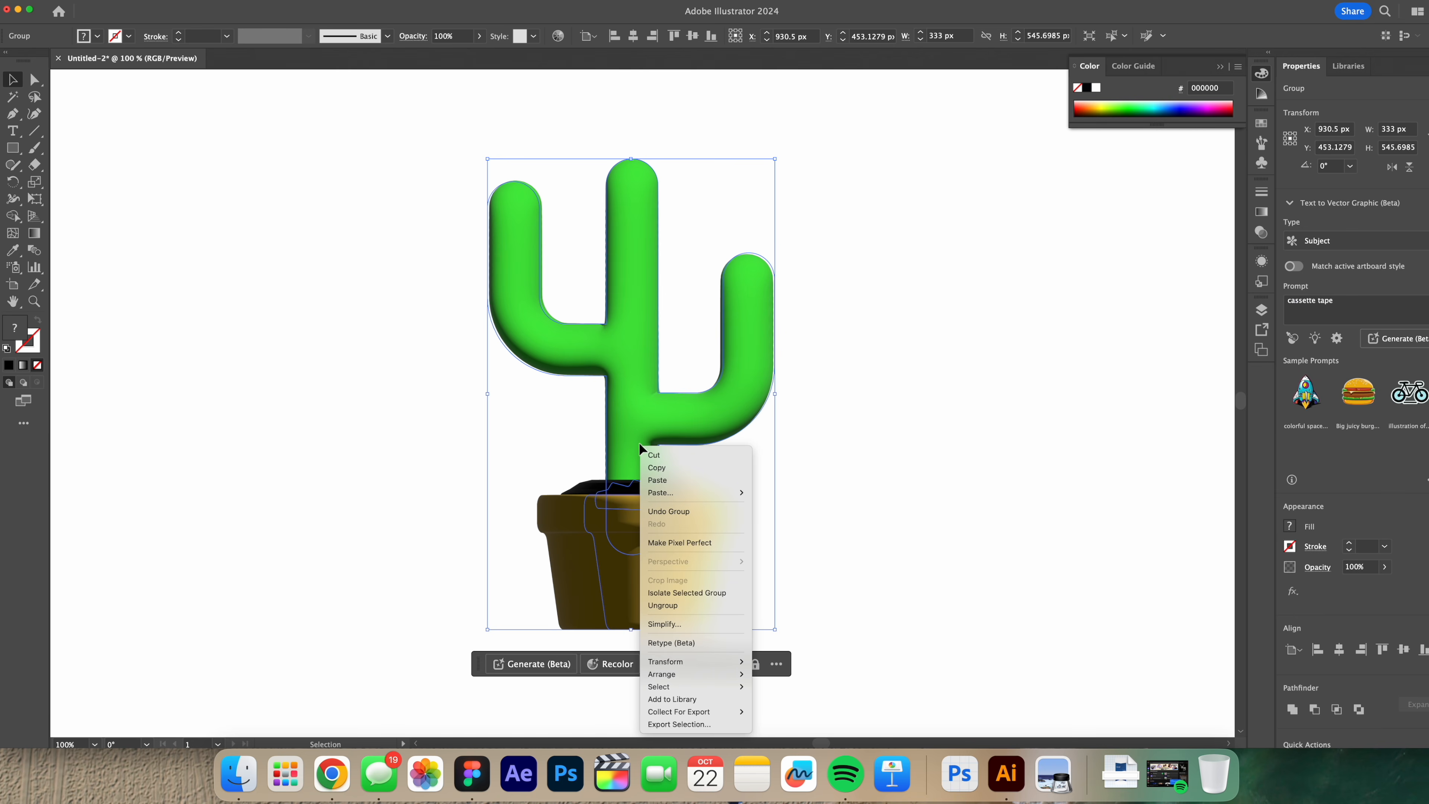
click(723, 723)
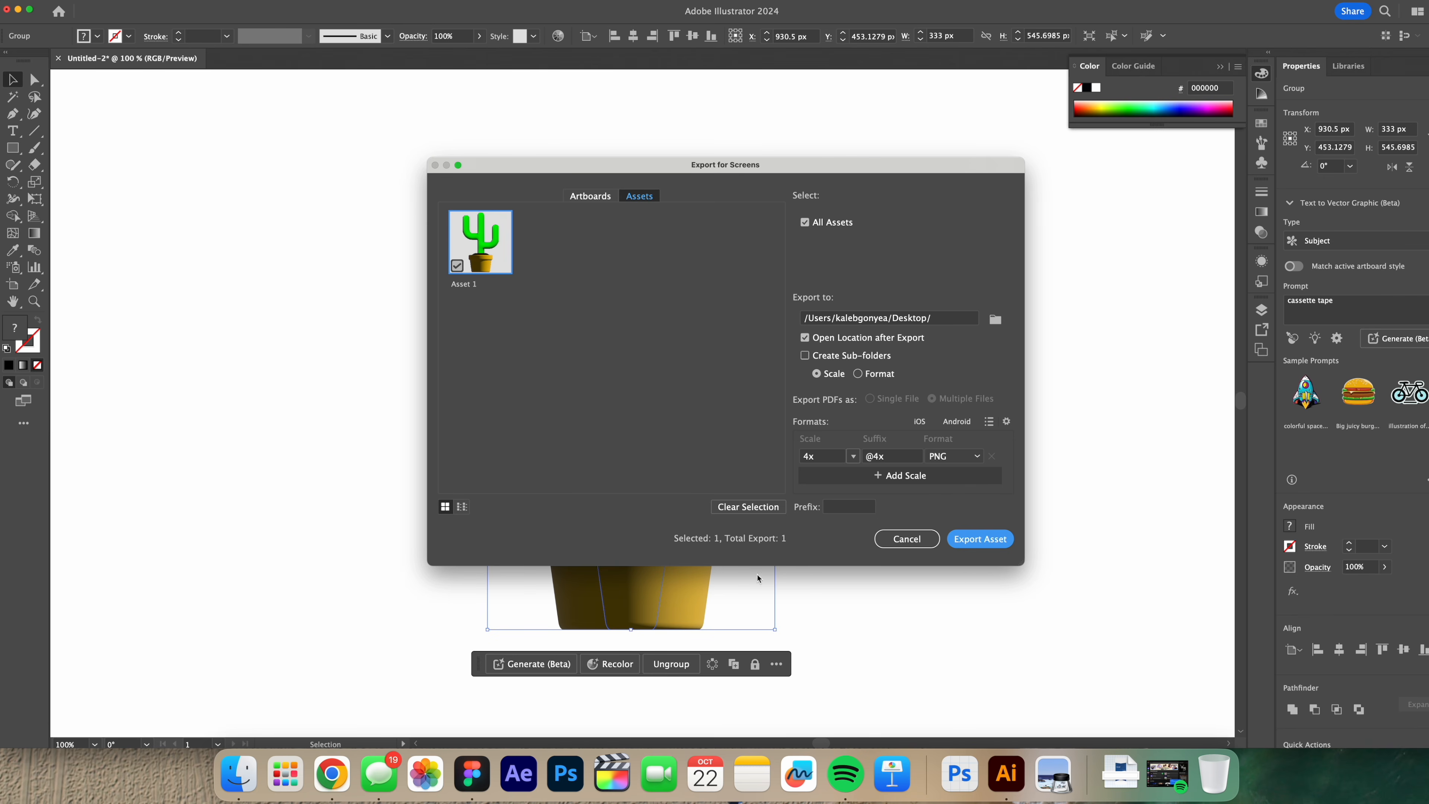
click(979, 456)
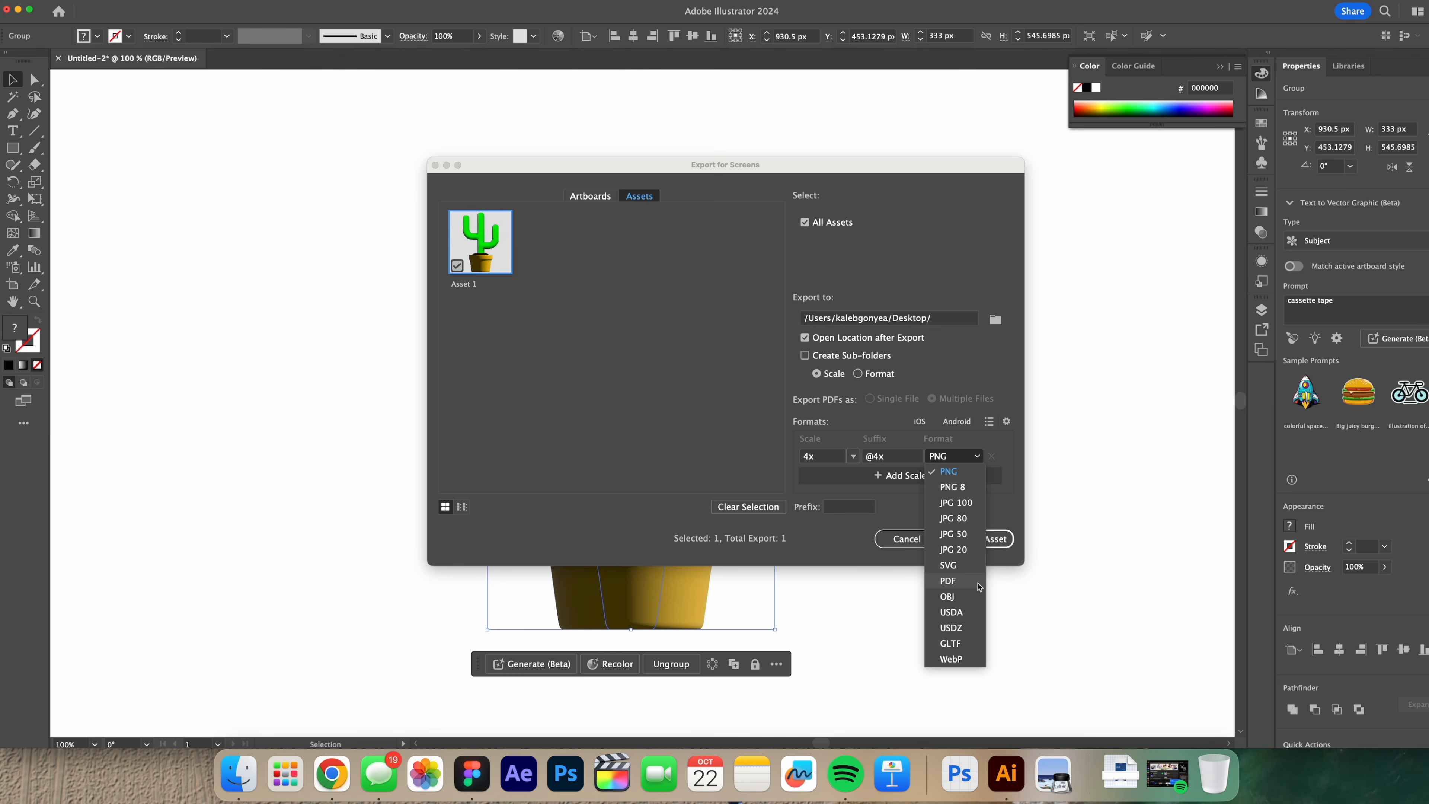
click(963, 600)
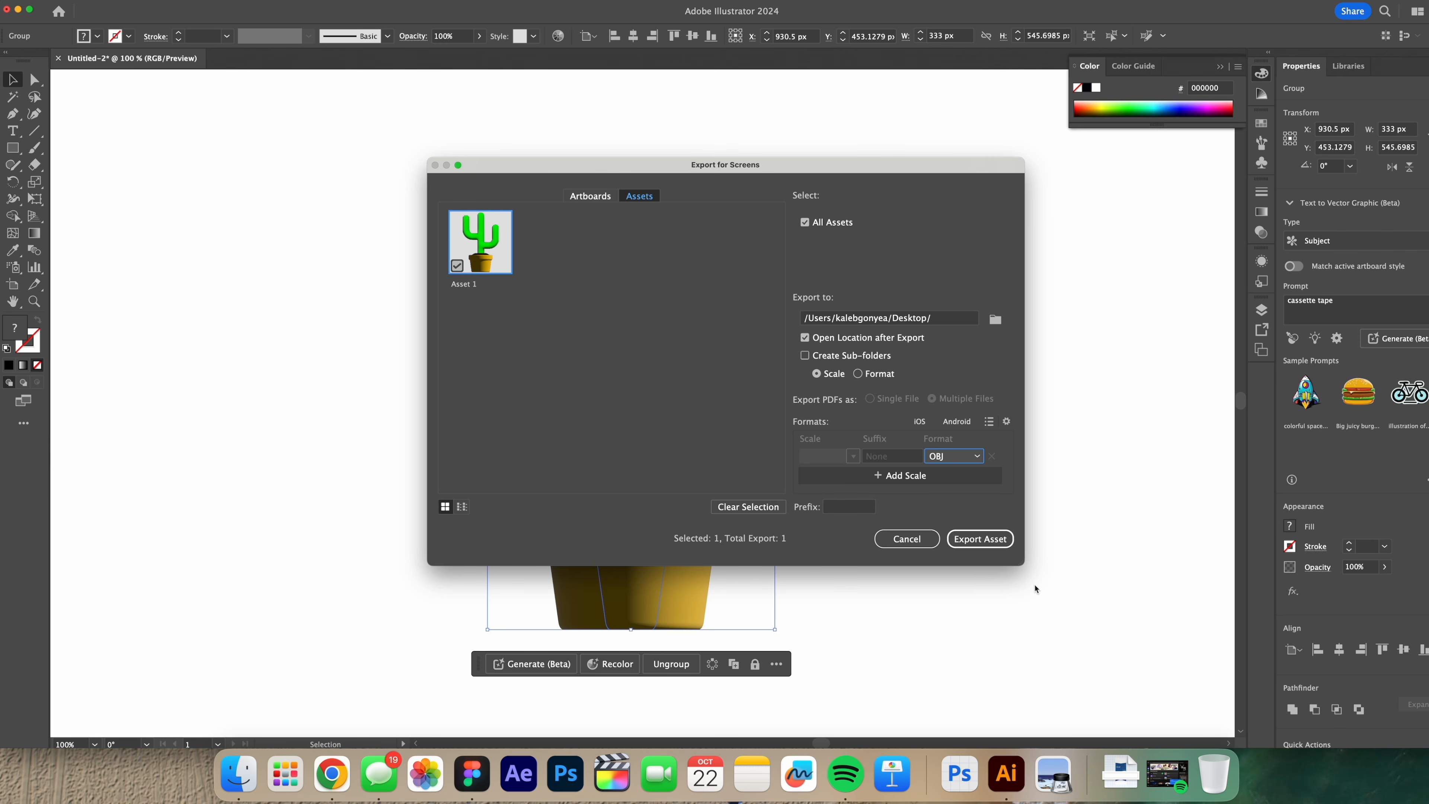
- Name the export asset cactus and export it to the Desktop folder
double_click(460, 285)
text(ca)
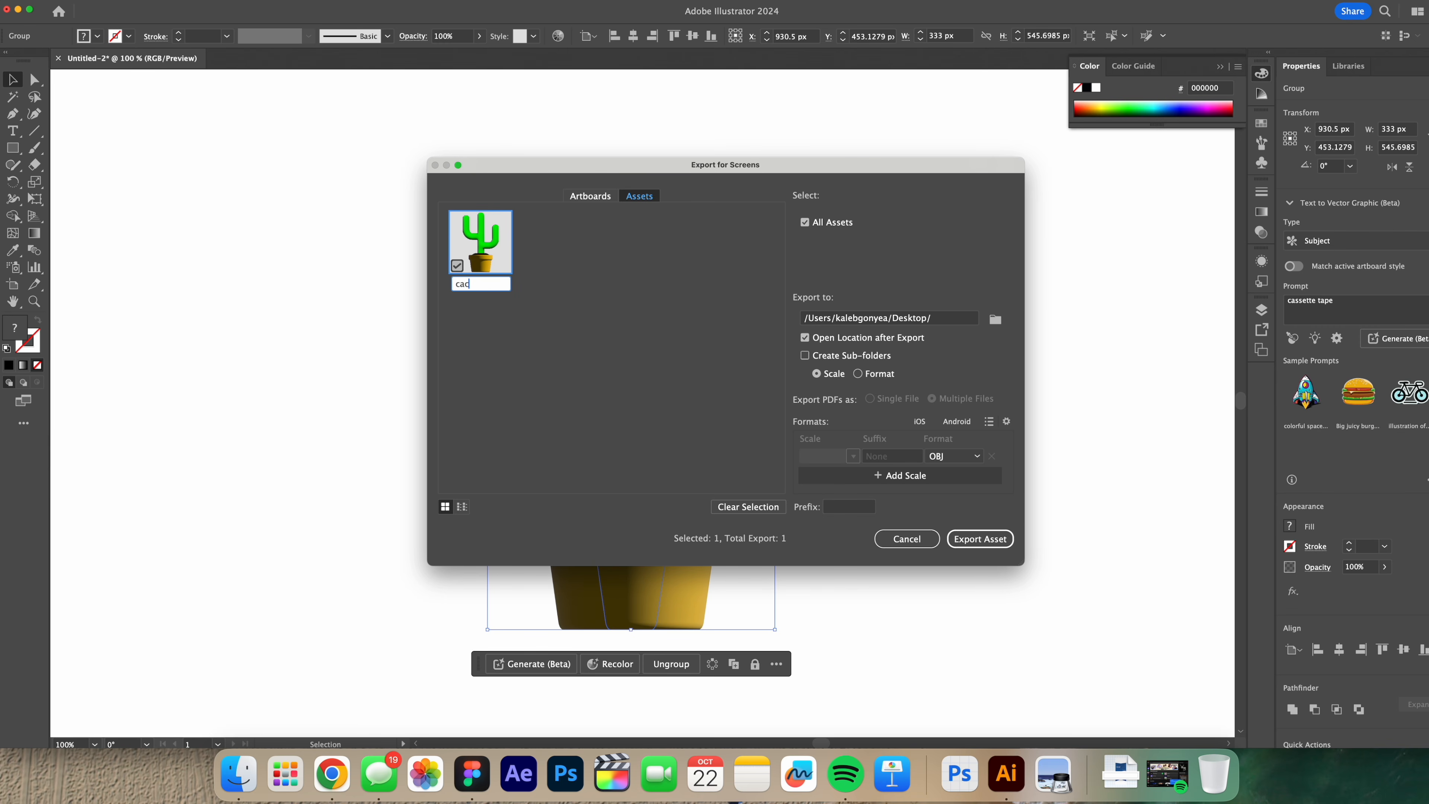
text(ctus)
click(980, 539)
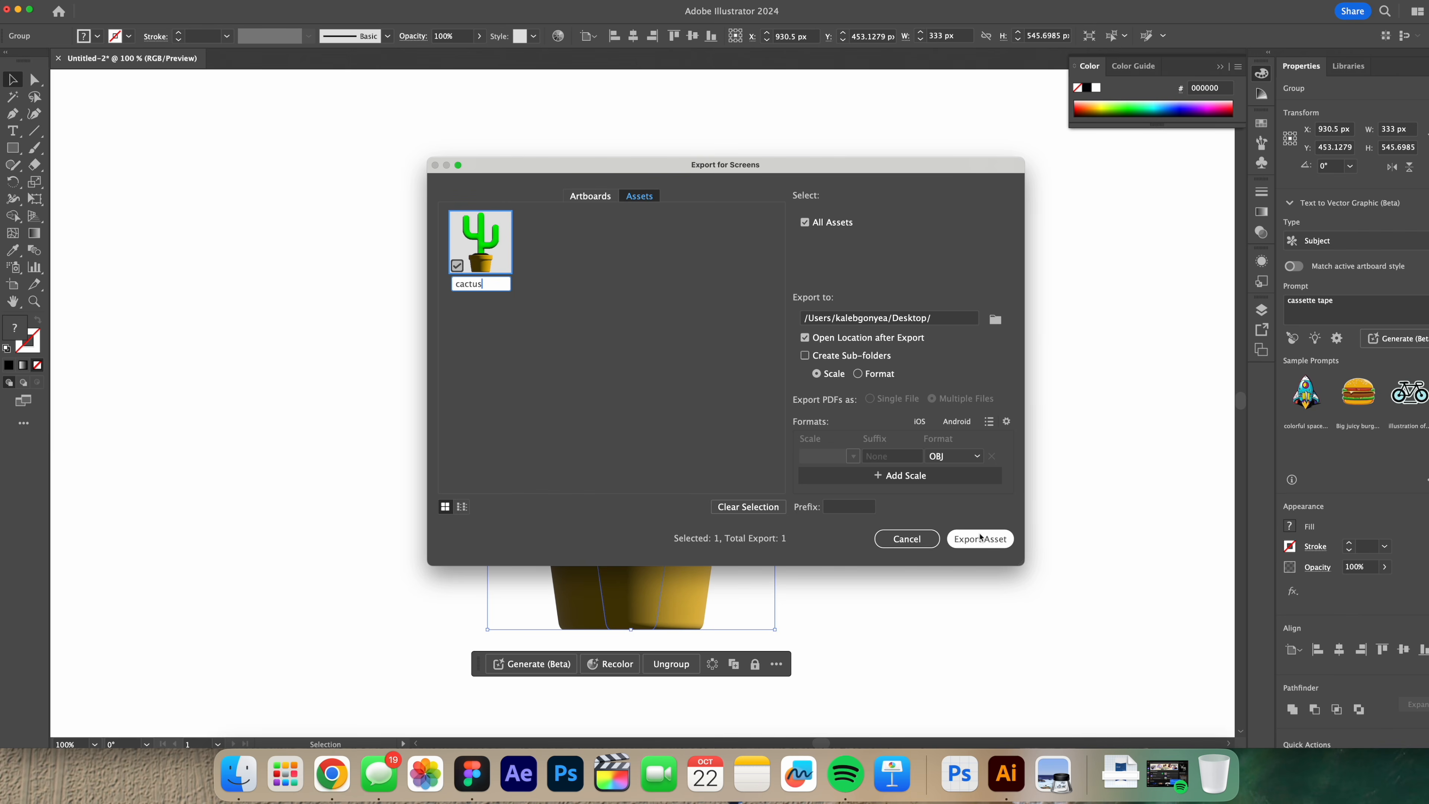
click(960, 415)
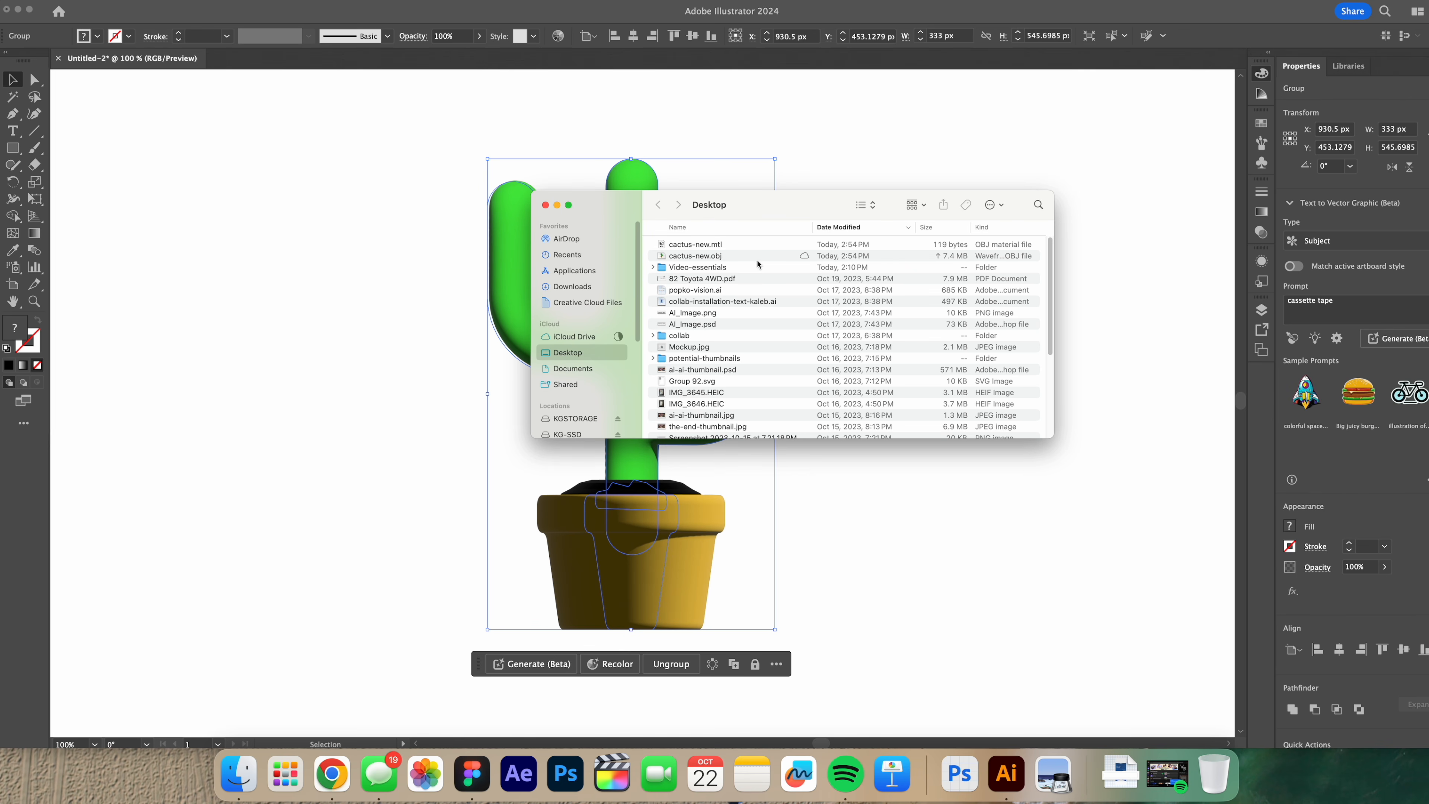
- Preview the exported cactus-new.obj file and rotate the model to examine its shape and surfaces
click(694, 258)
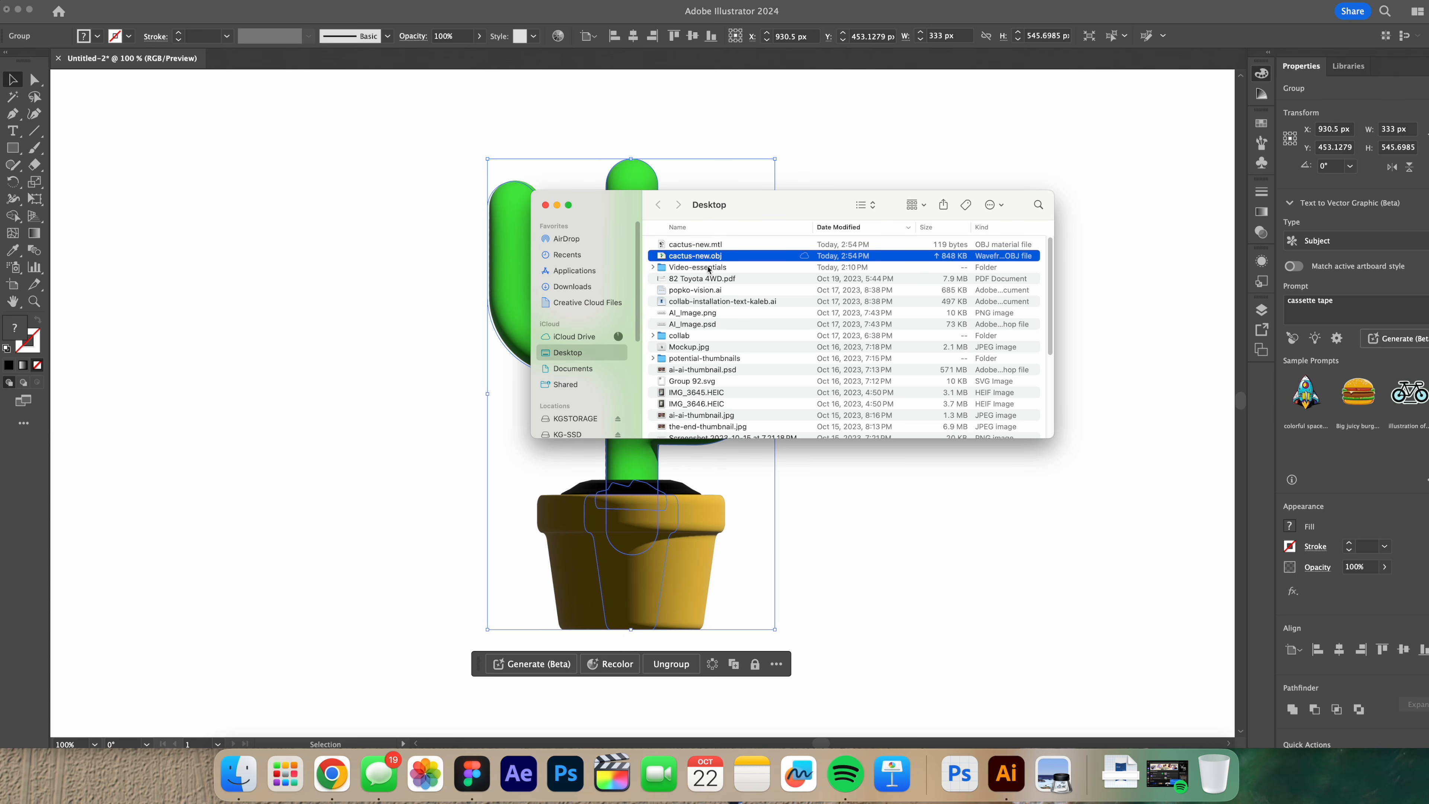
key(space)
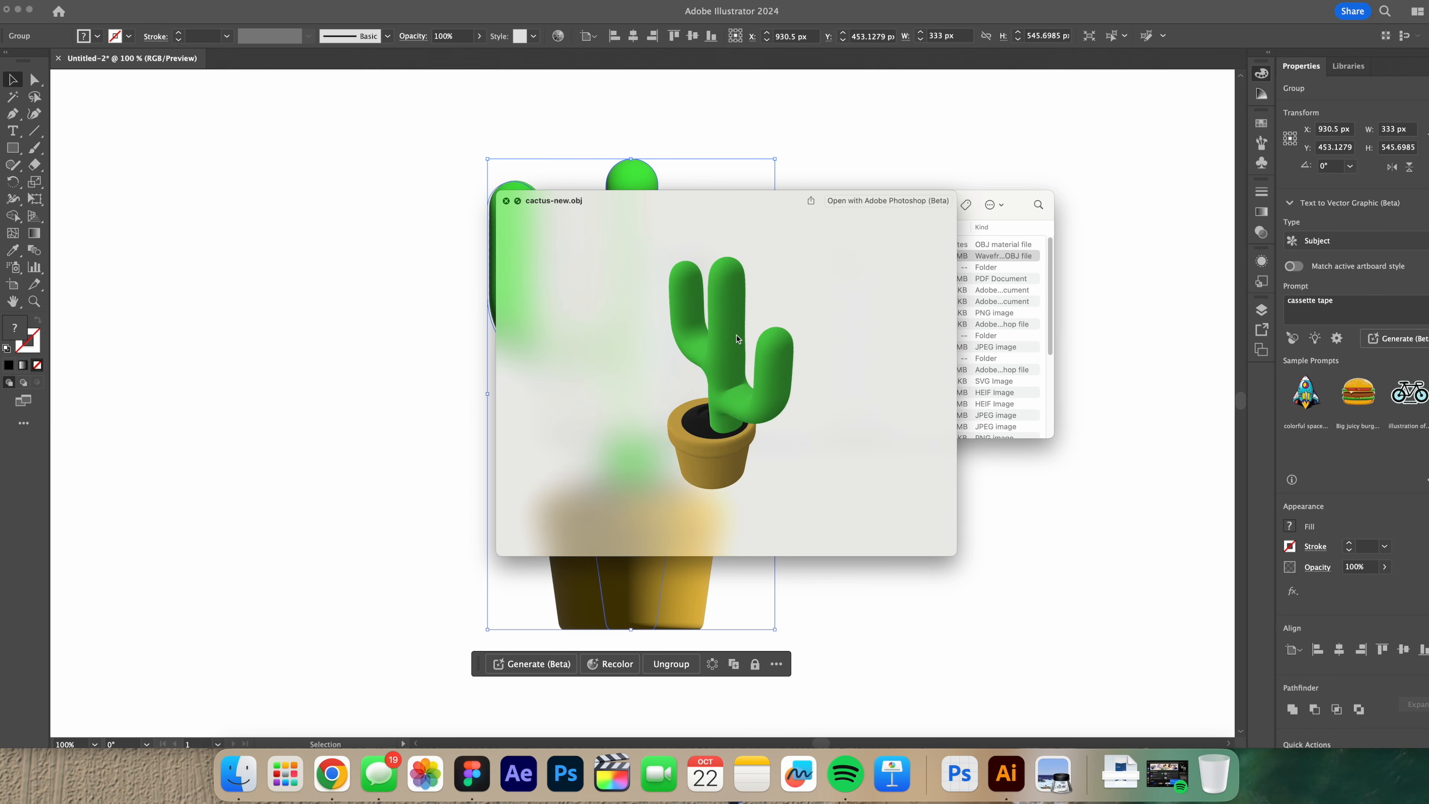
drag(562, 265, 808, 399)
drag(603, 404, 765, 465)
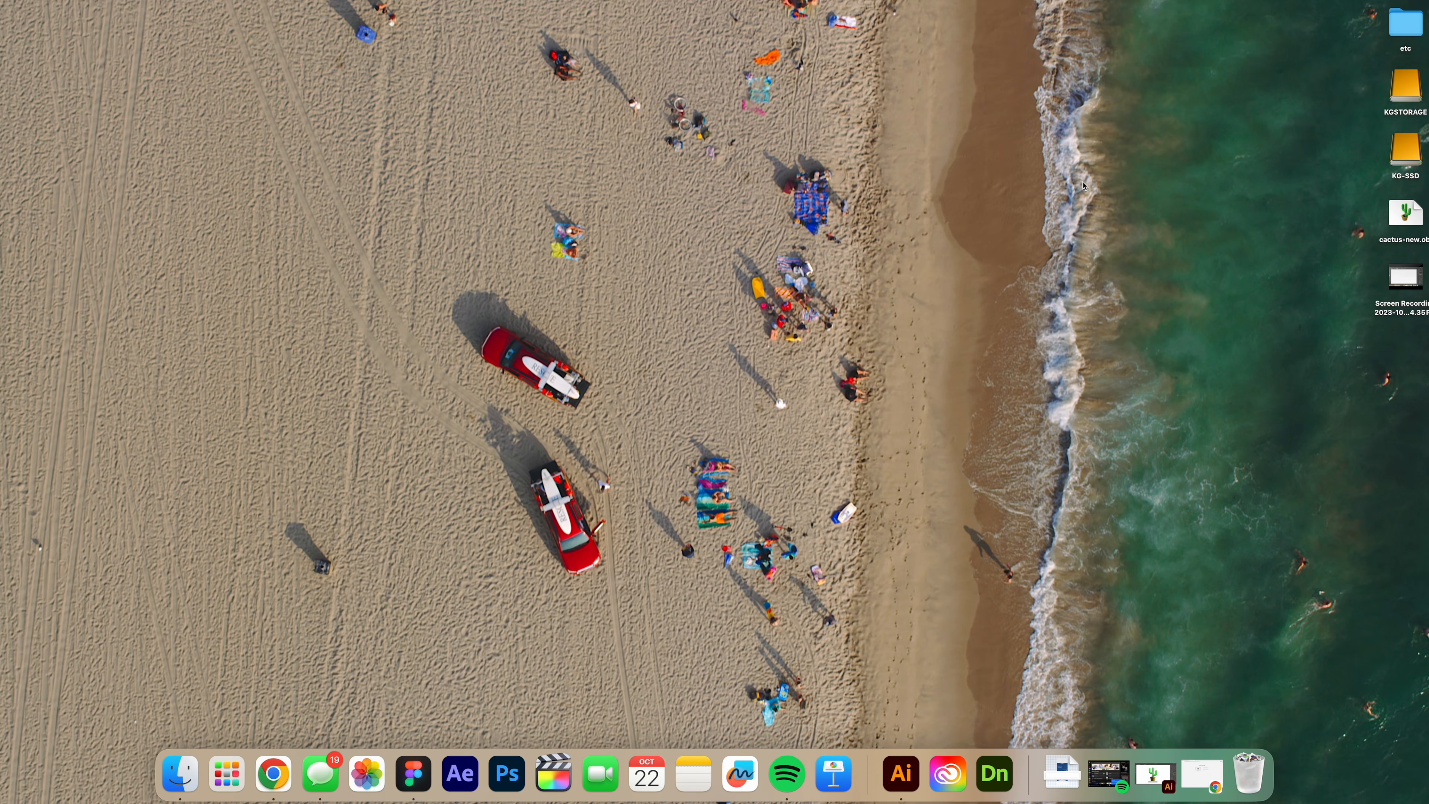
click(1408, 216)
key(space)
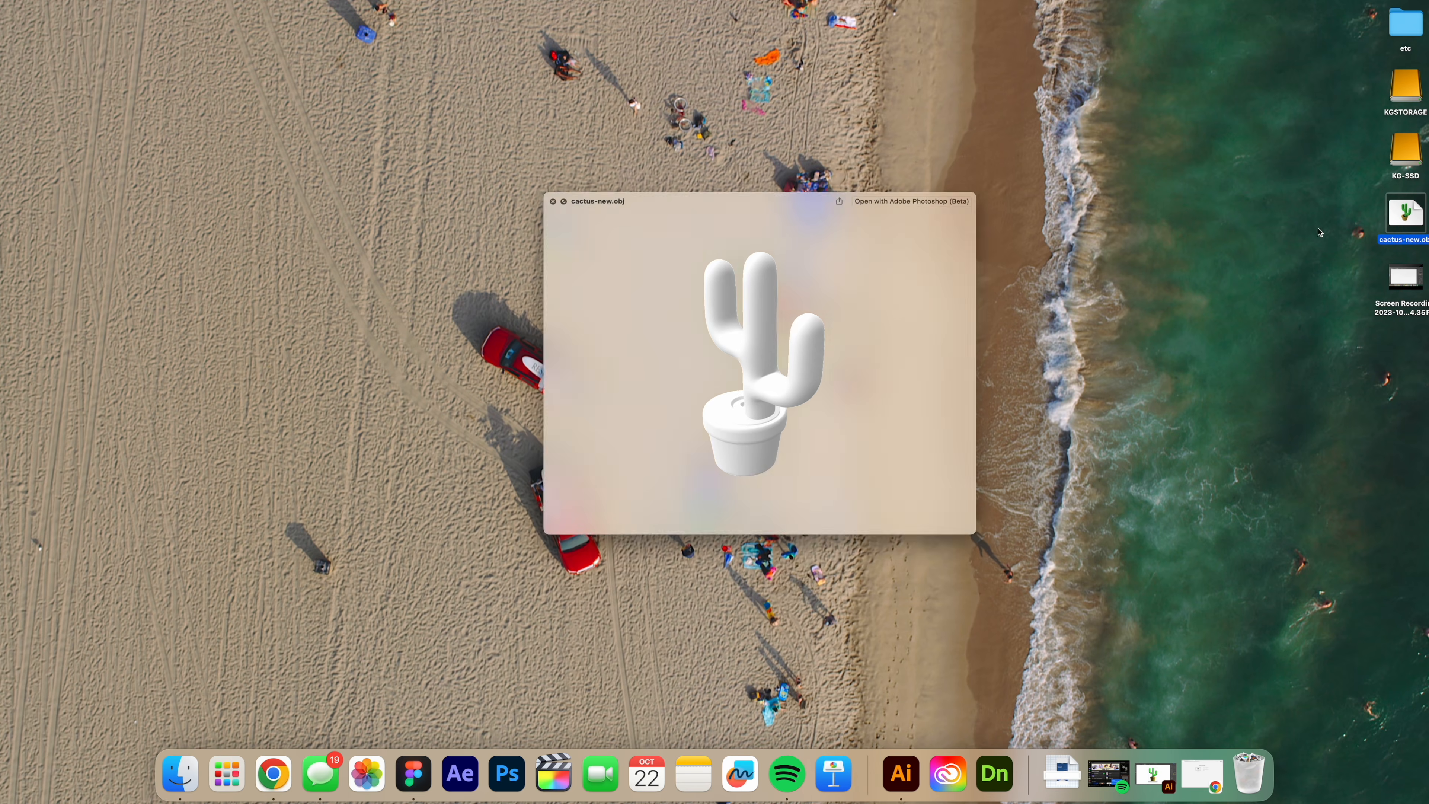
mouse_move(704, 392)
mouse_down()
mouse_move(609, 249)
mouse_move(708, 477)
mouse_move(661, 290)
mouse_move(813, 405)
mouse_move(858, 385)
mouse_move(574, 370)
mouse_move(723, 376)
mouse_up()
key(space)
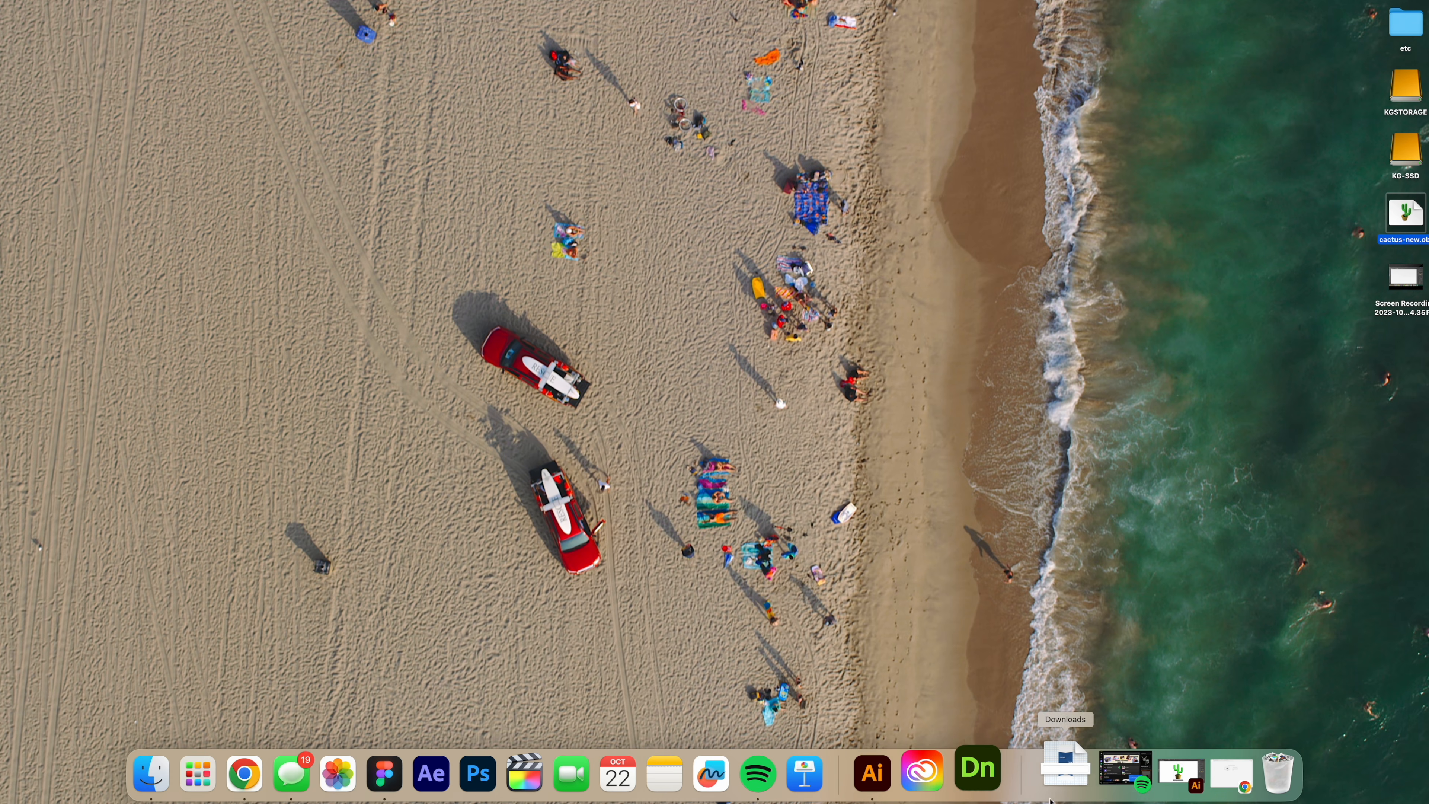
- Switch to Adobe Dimension and create a new scene with a 3,000 × 2,000 px canvas at 600 pixels/inch
click(991, 776)
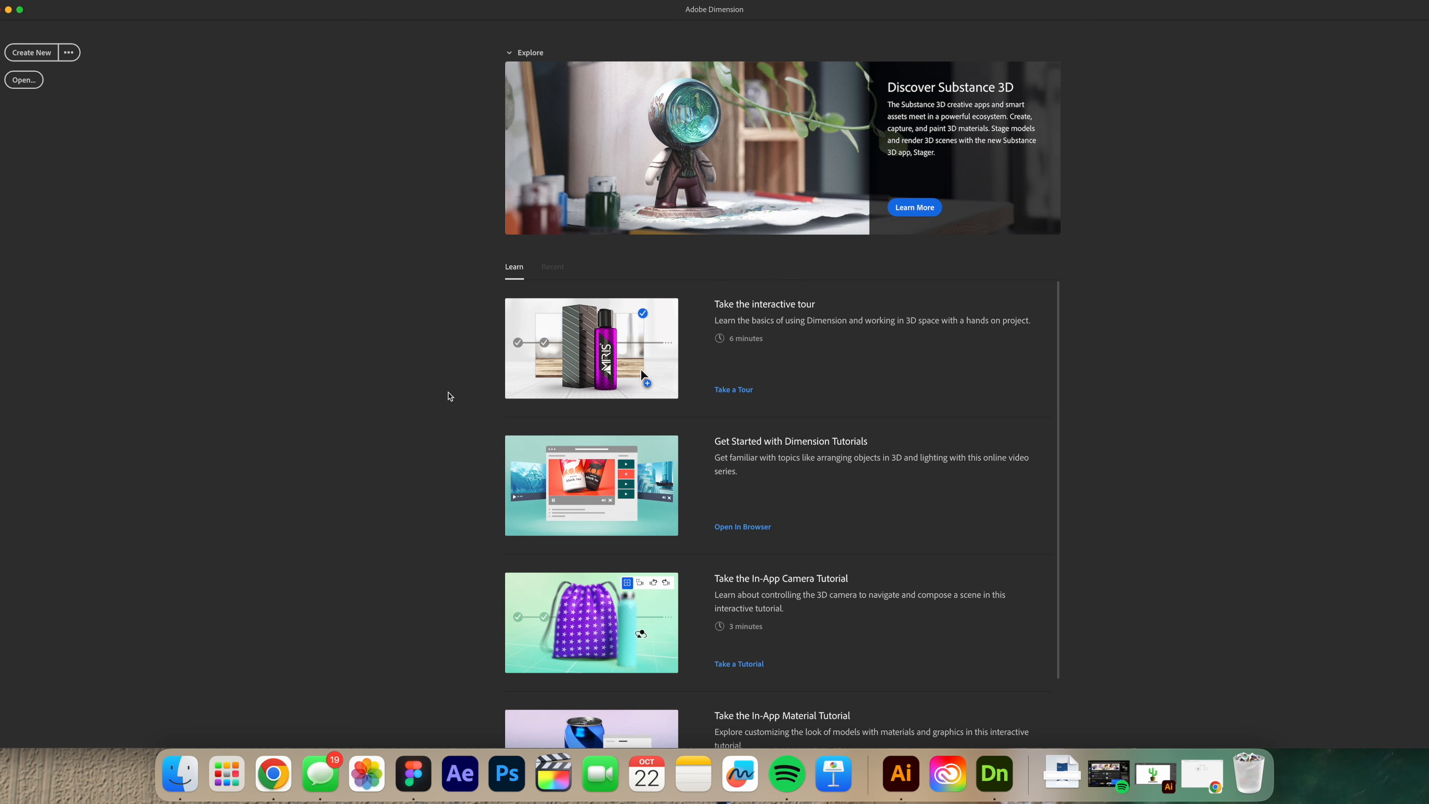
click(31, 52)
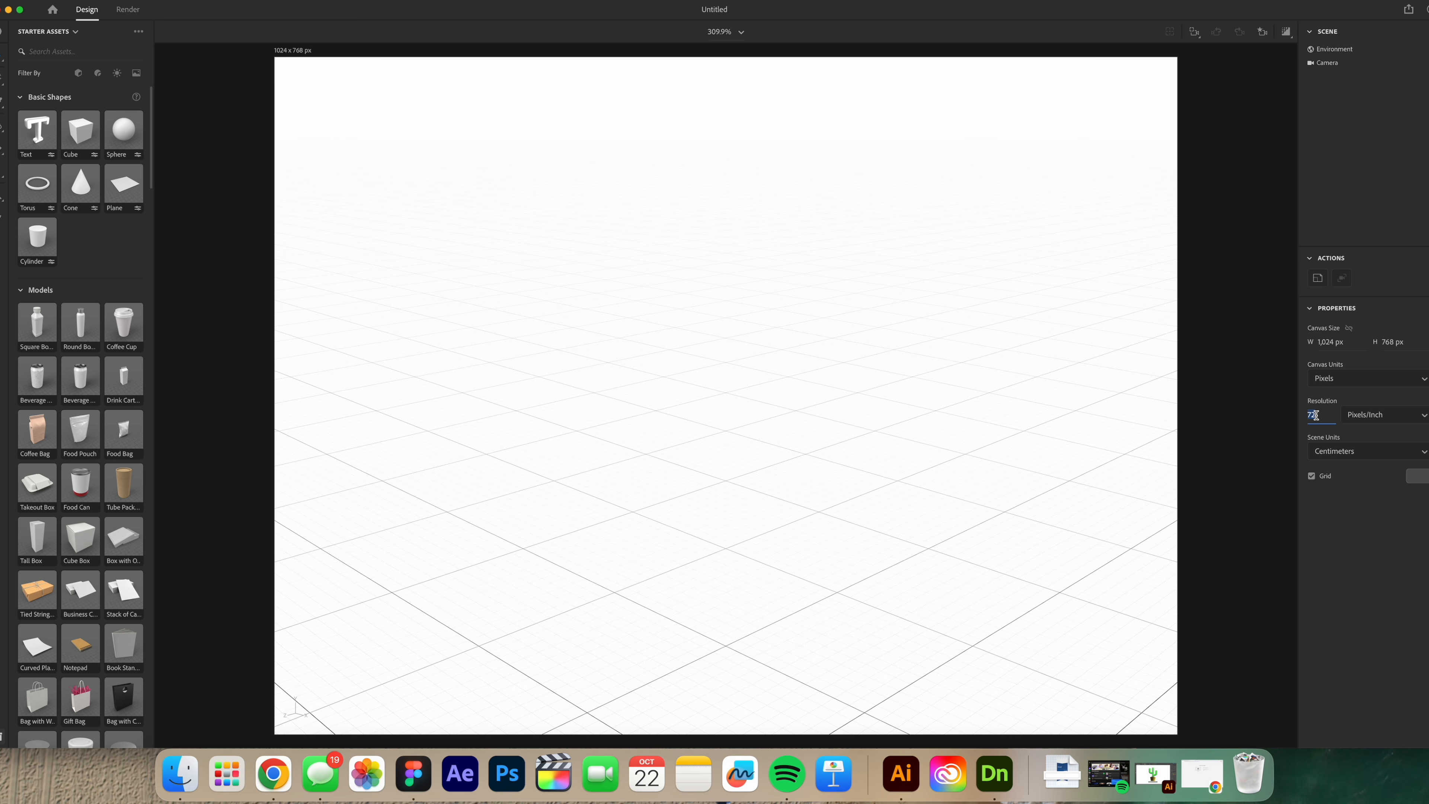
click(1329, 342)
text(3,)
text(000)
click(1396, 342)
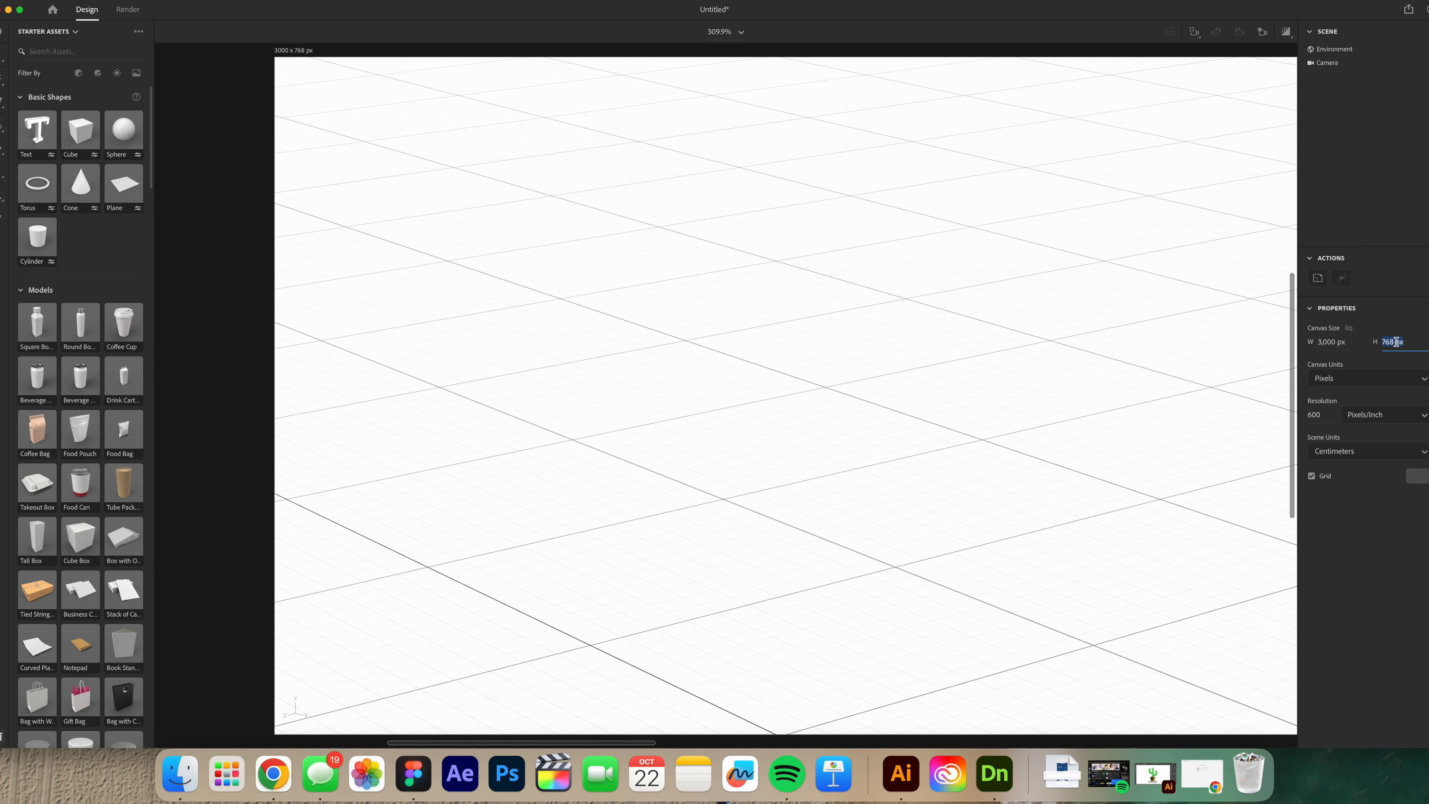
text(2)
text(000)
click(827, 445)
- Import the cactus-new.obj model from the desktop into the empty scene
drag(987, 436, 739, 354)
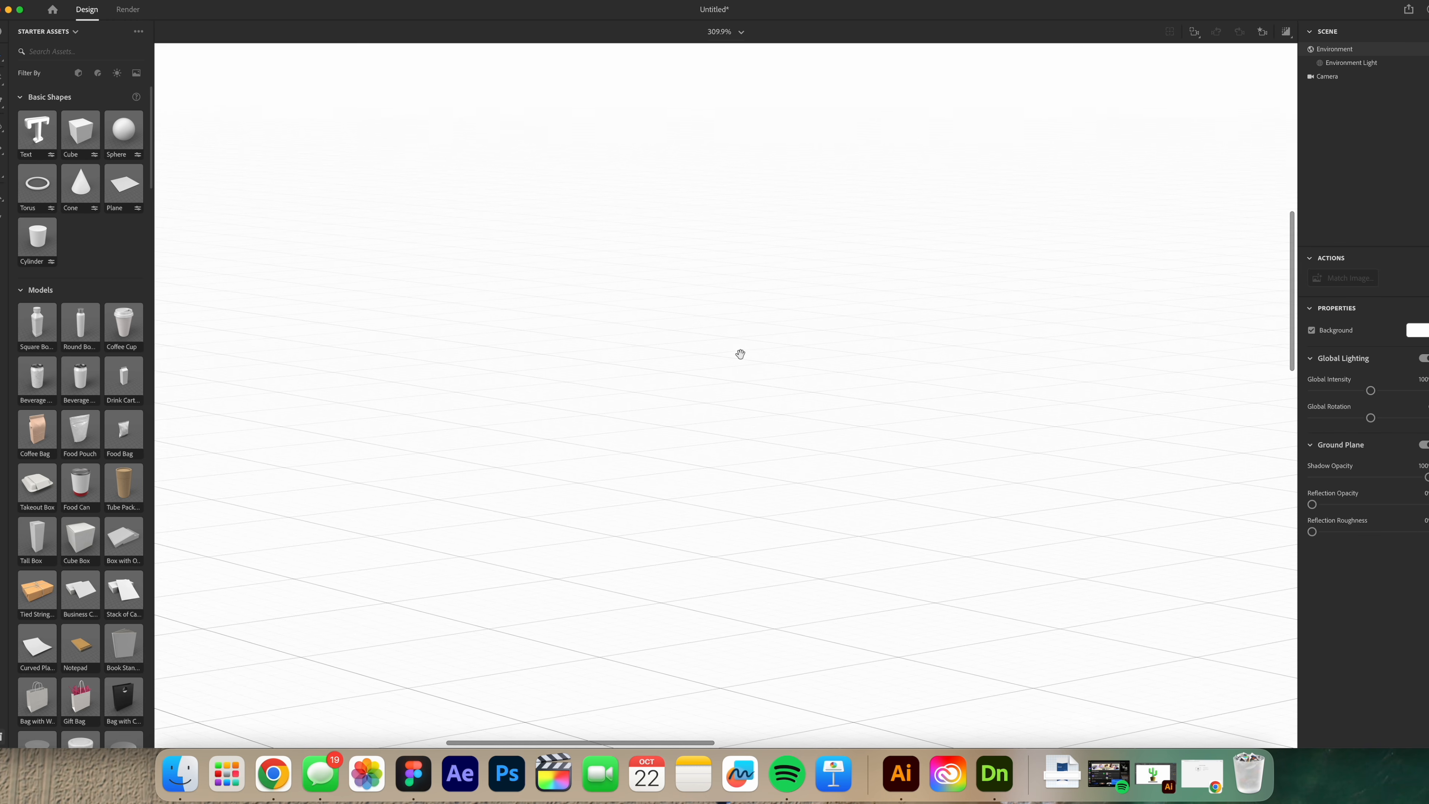
key(super+minus)
key(super+minus)
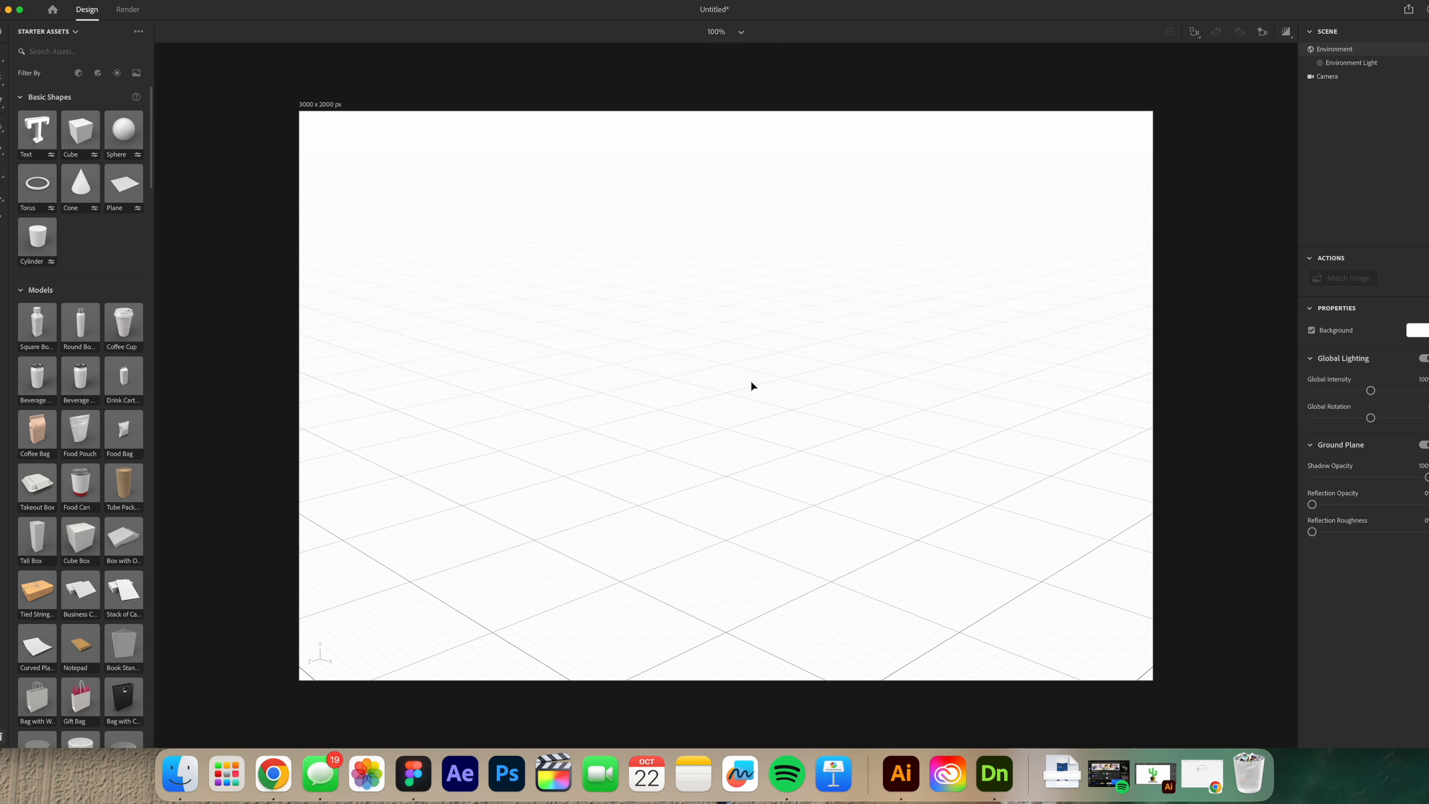
drag(750, 6, 522, 6)
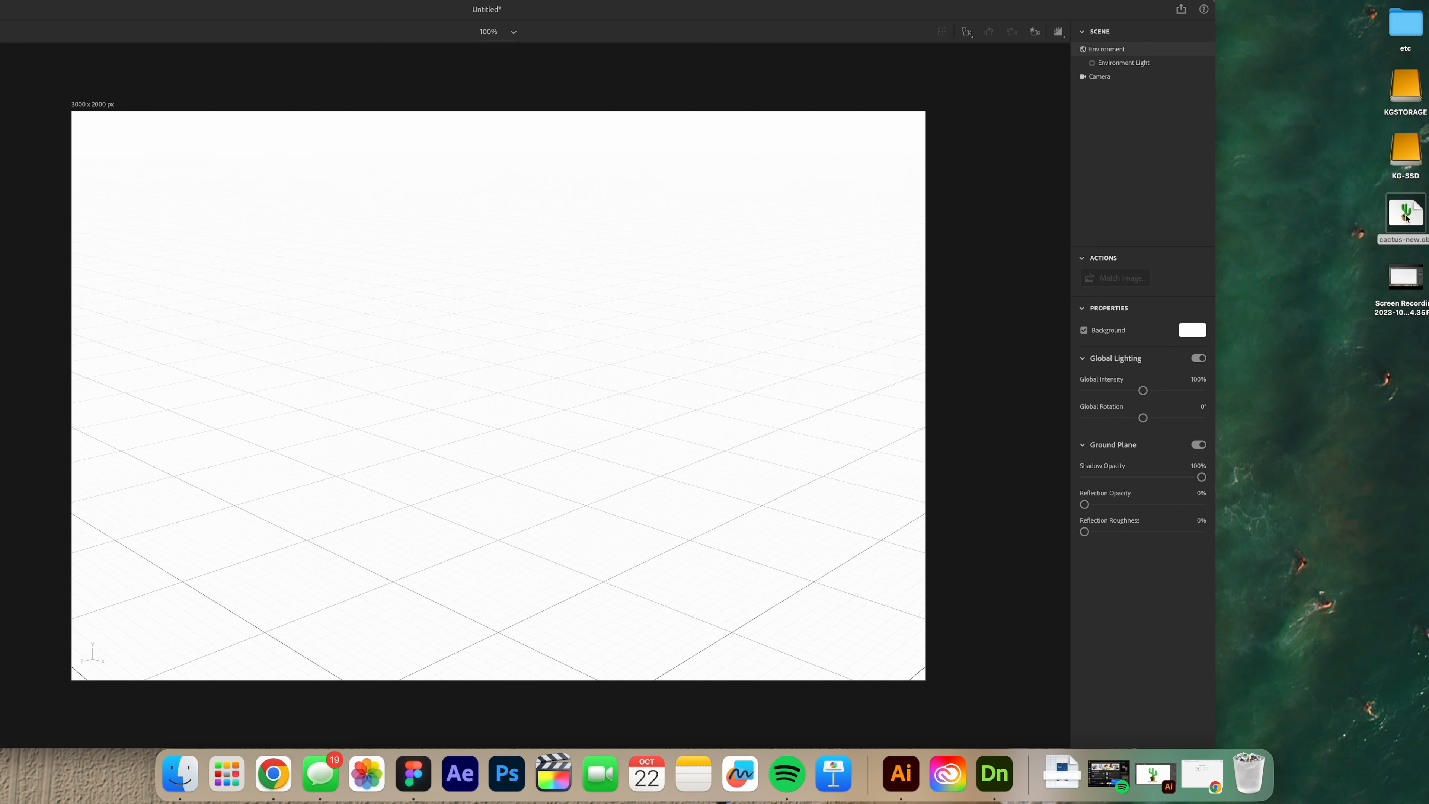
drag(1406, 221, 467, 456)
double_click(551, 13)
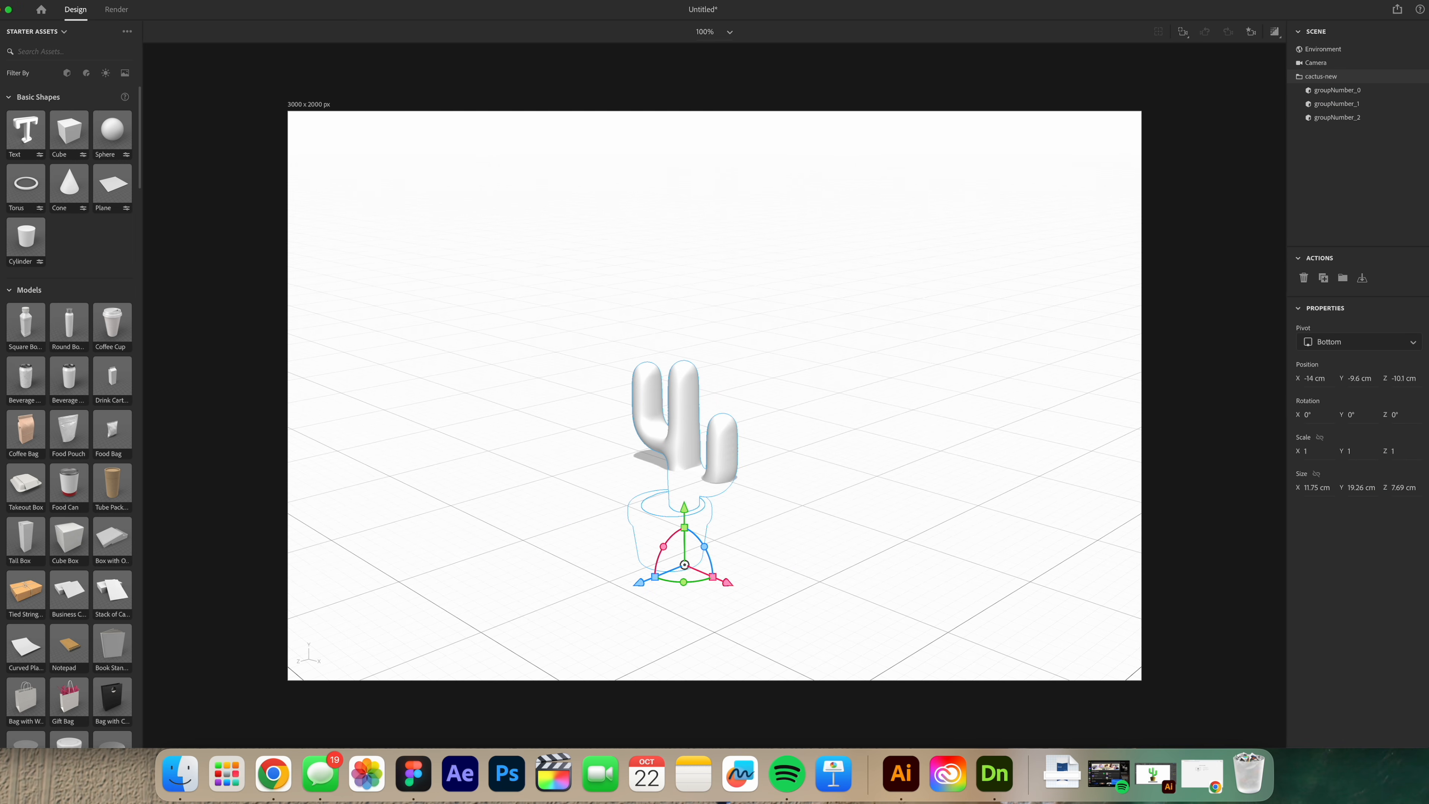
- Raise the cactus model to a Y position of about 3.4 cm and rotate it about 42° around its vertical axis
drag(687, 509, 692, 374)
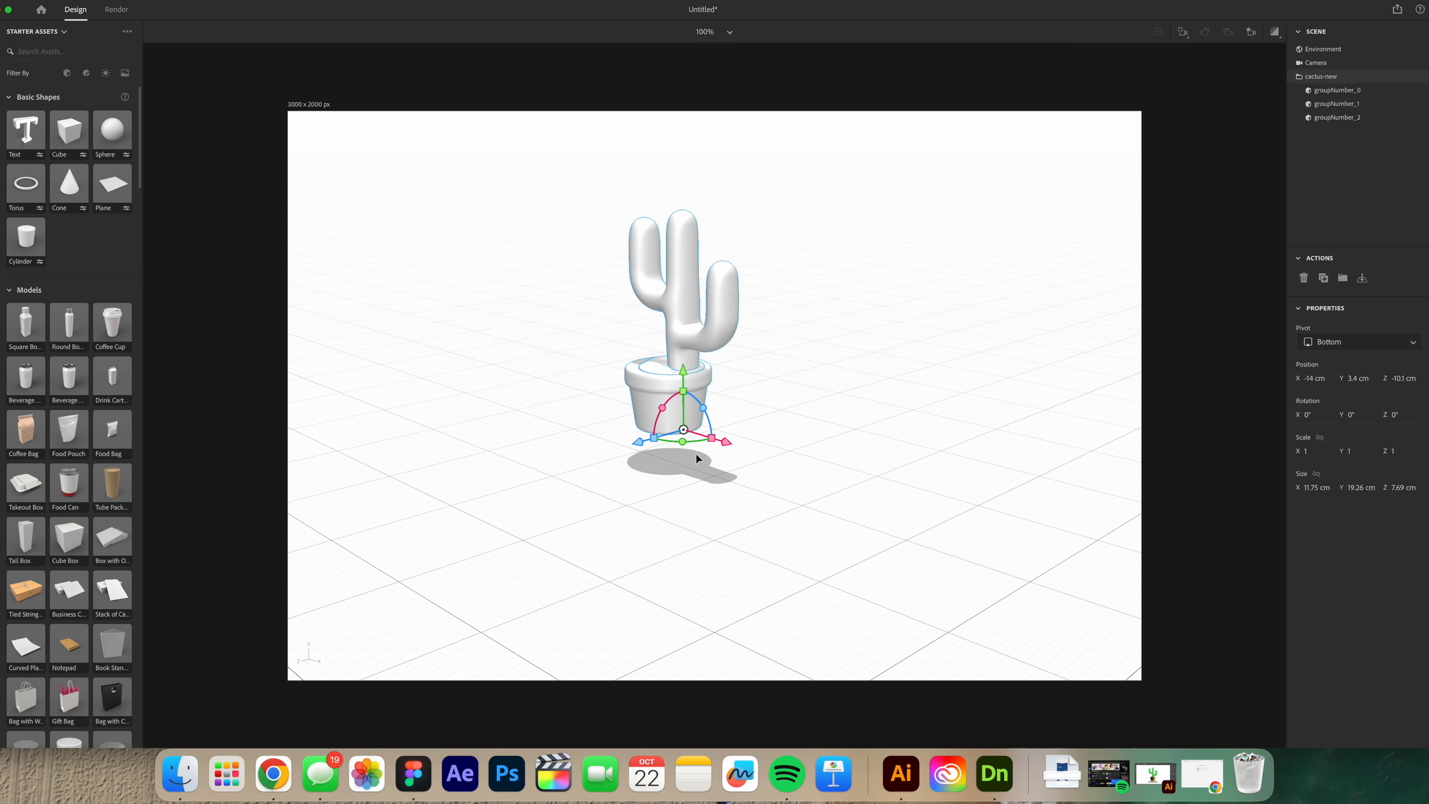
drag(683, 442, 782, 472)
drag(598, 487, 853, 478)
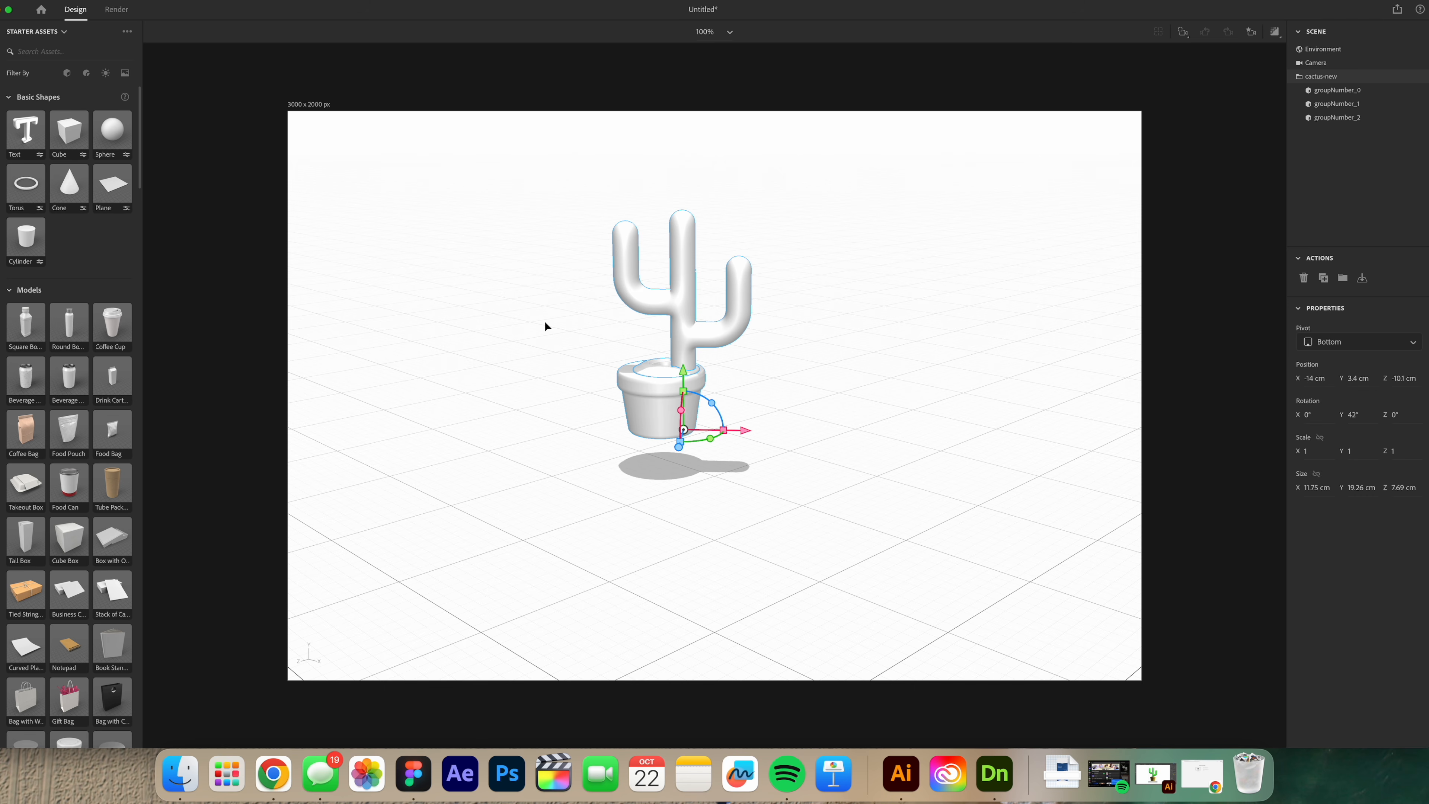
scroll(561, 346, up, 1)
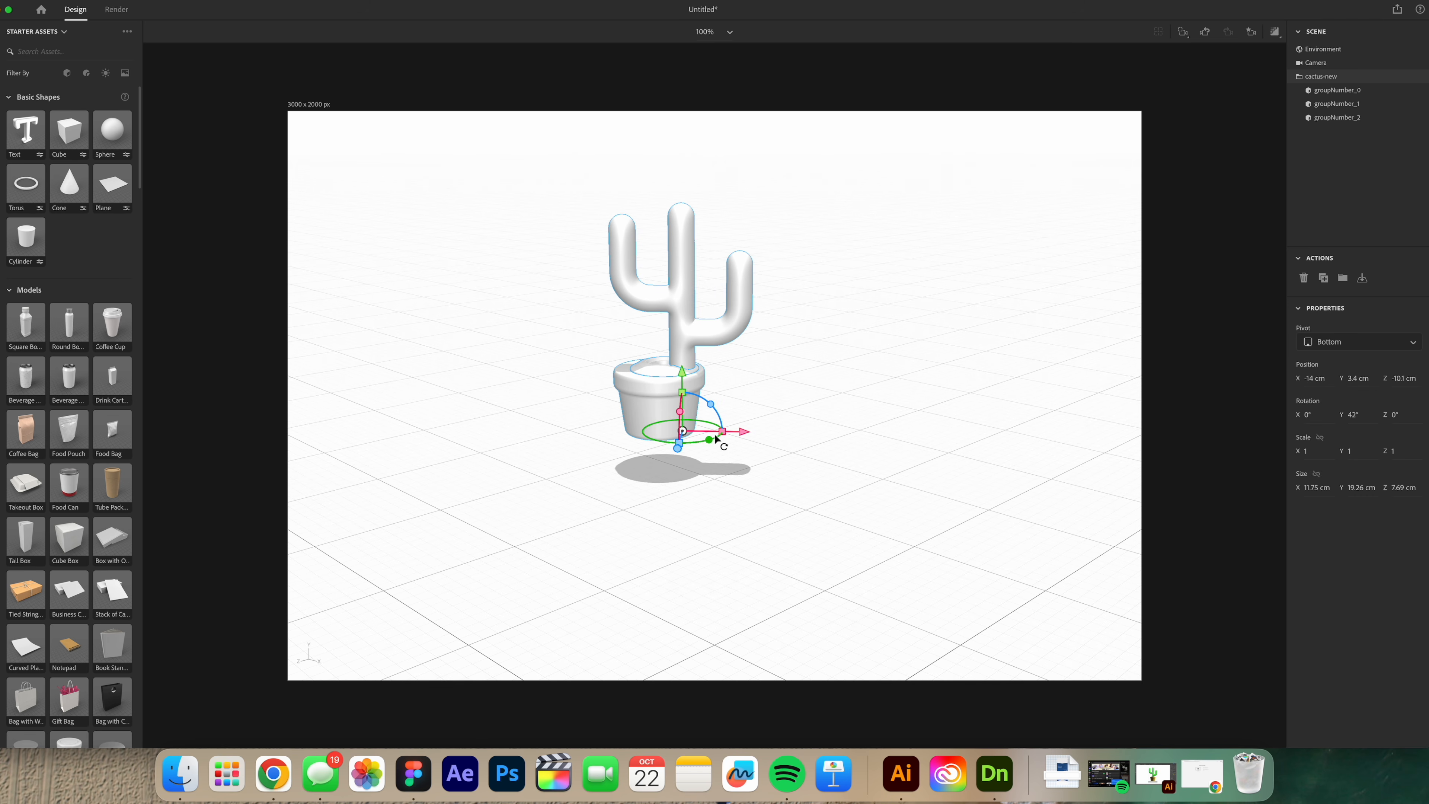
mouse_move(678, 340)
mouse_down()
mouse_move(756, 332)
mouse_move(950, 450)
mouse_move(580, 354)
mouse_move(856, 271)
mouse_move(539, 297)
mouse_move(700, 316)
mouse_move(661, 325)
mouse_up()
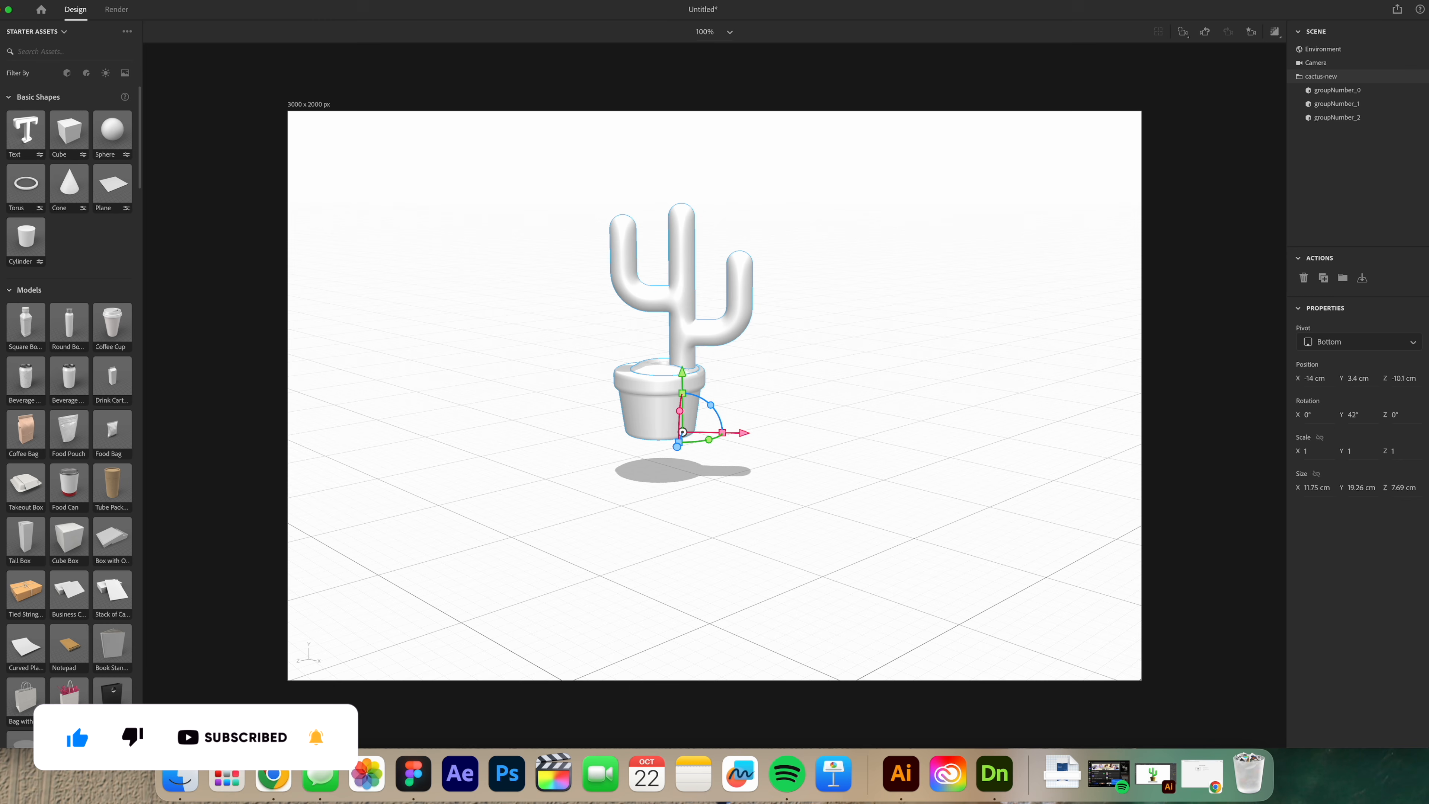
scroll(51, 249, down, 20)
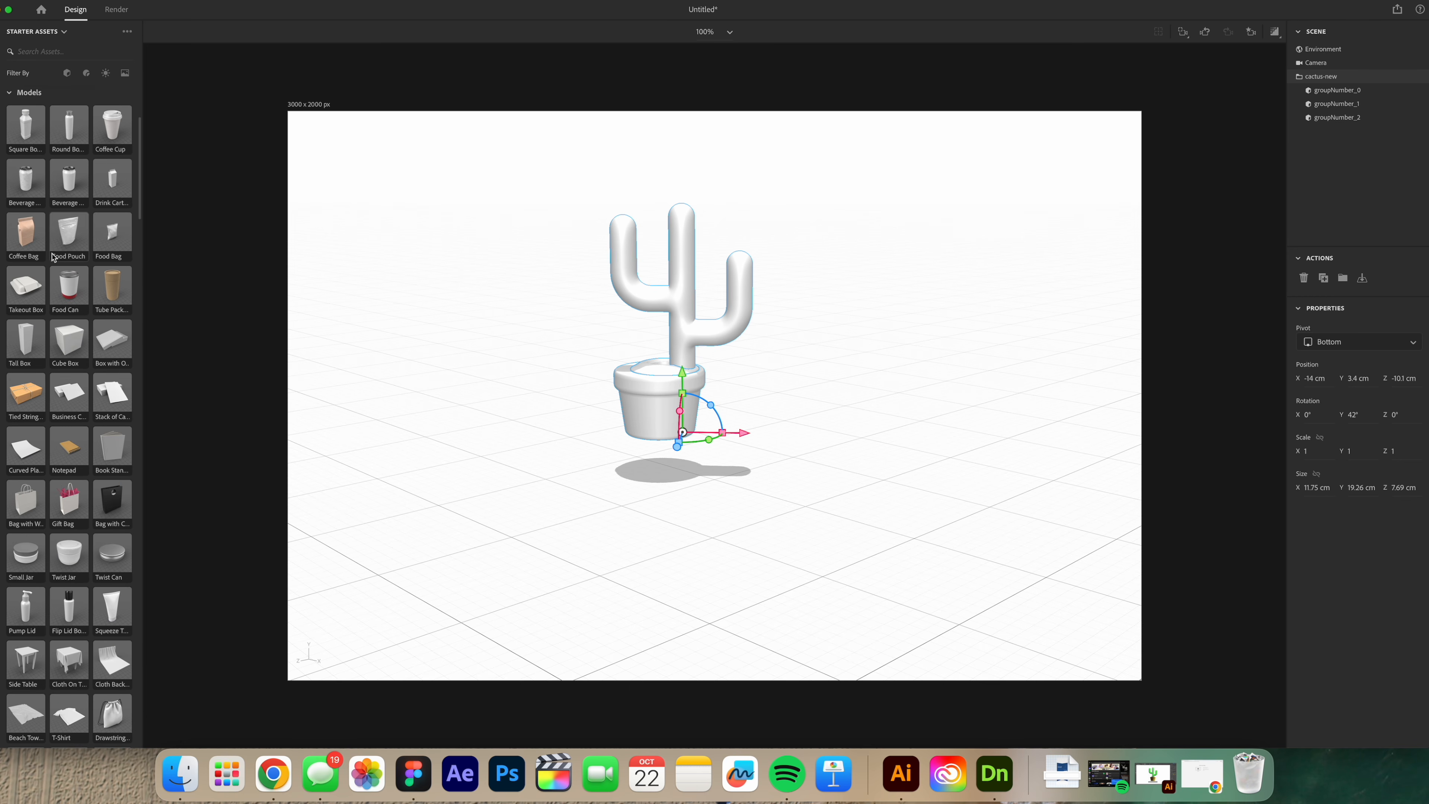
scroll(70, 356, down, 10)
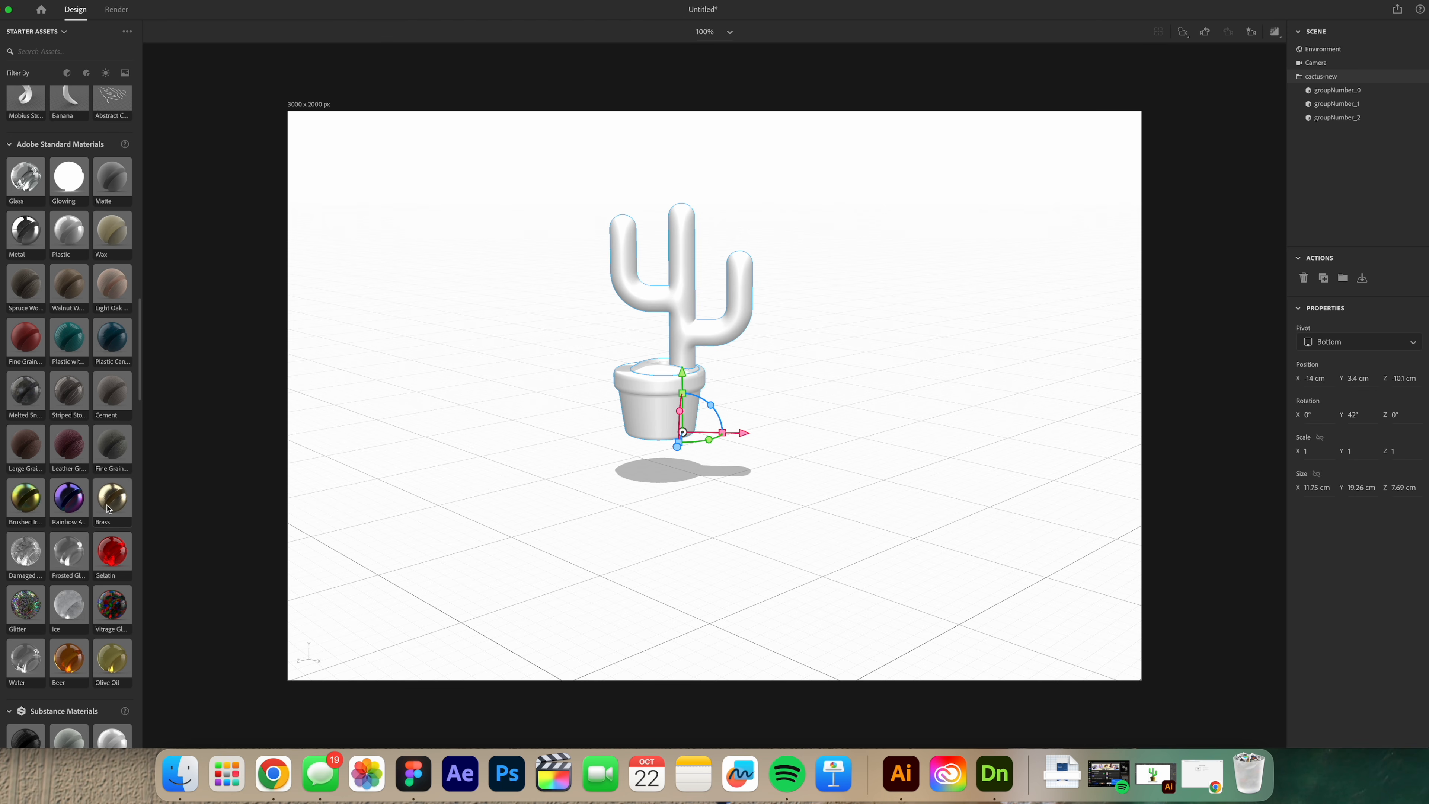
drag(104, 501, 685, 304)
drag(797, 373, 766, 373)
key(super+z)
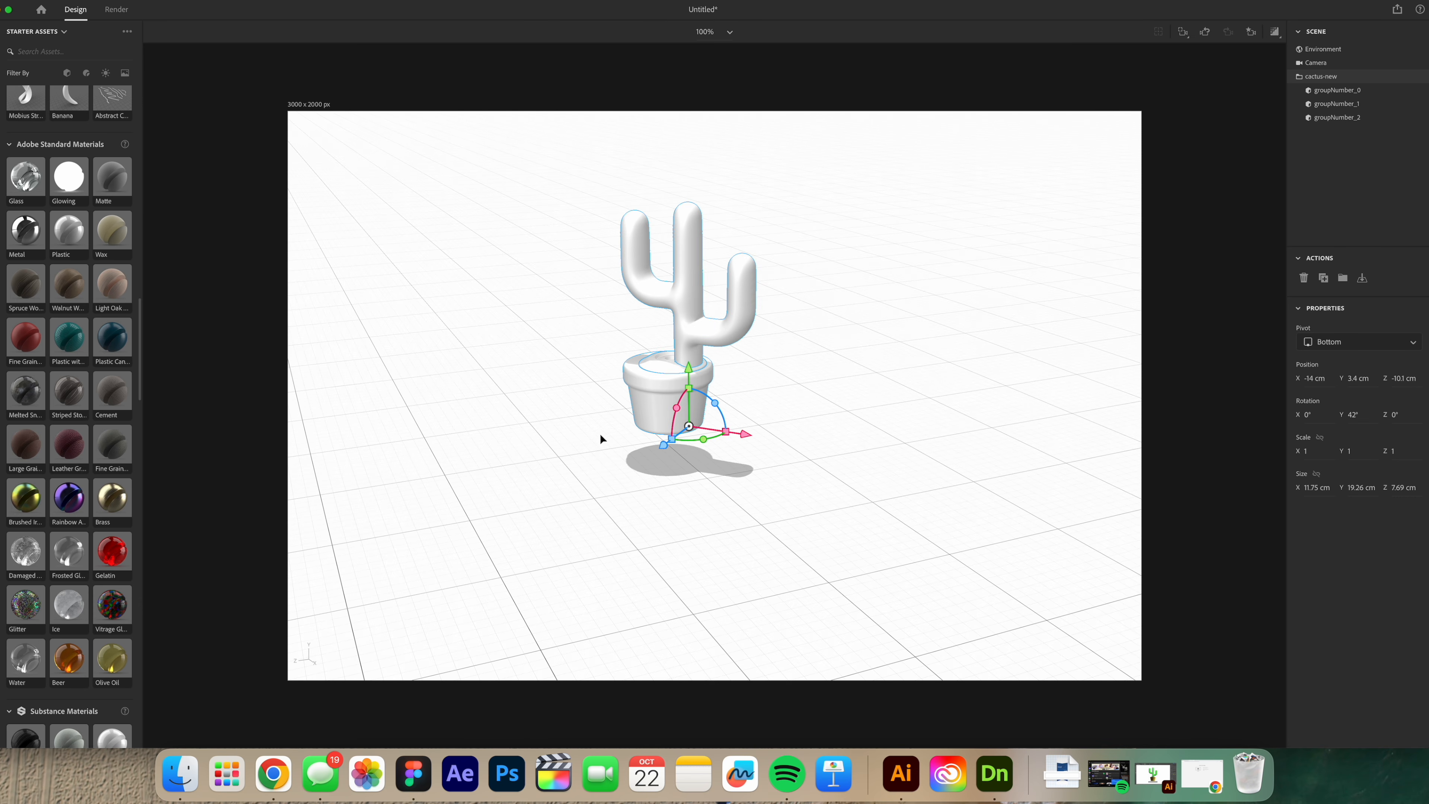
- Apply the Plastic standard material to the green-to-be part of the model, the cactus body with its arms
scroll(114, 481, down, 10)
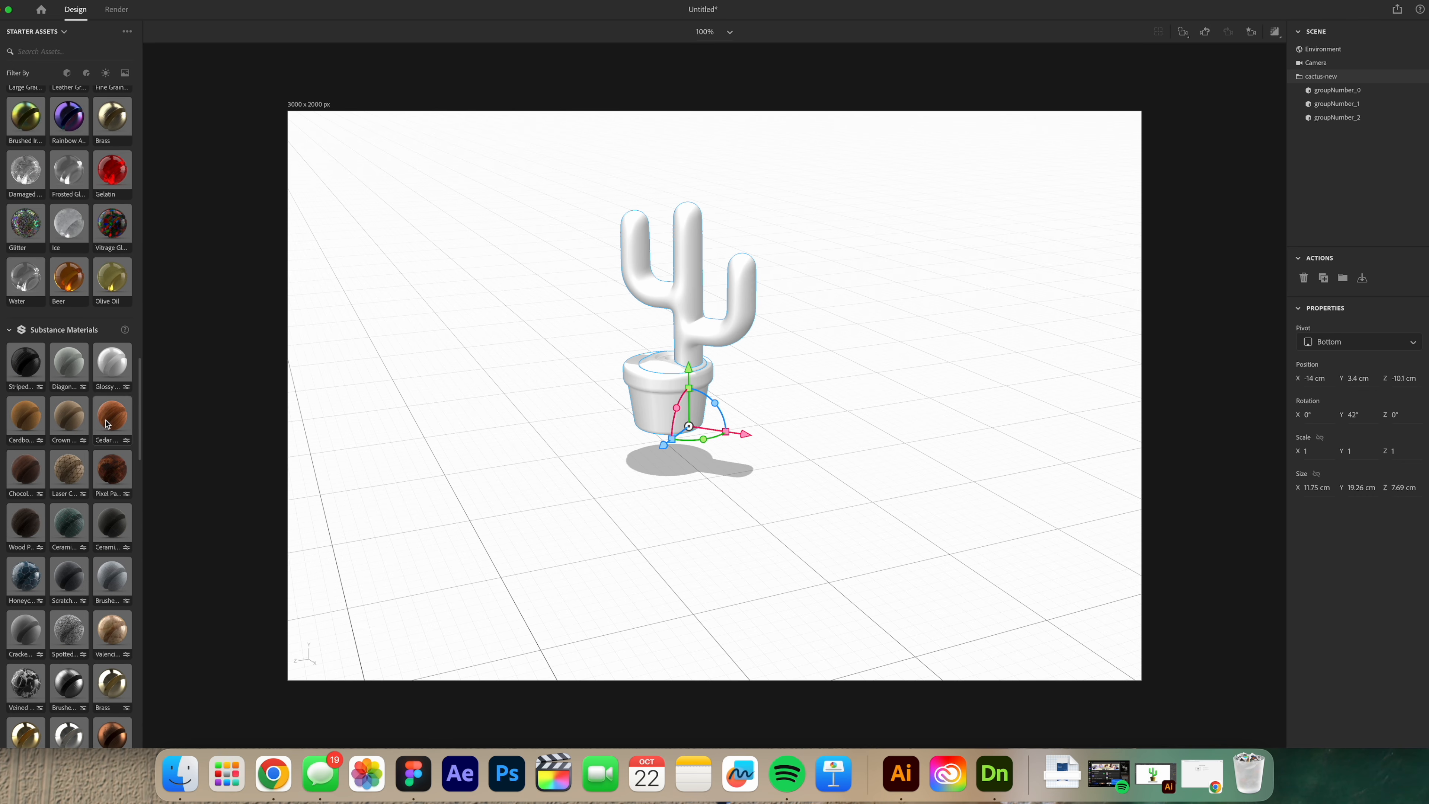
scroll(53, 384, up, 10)
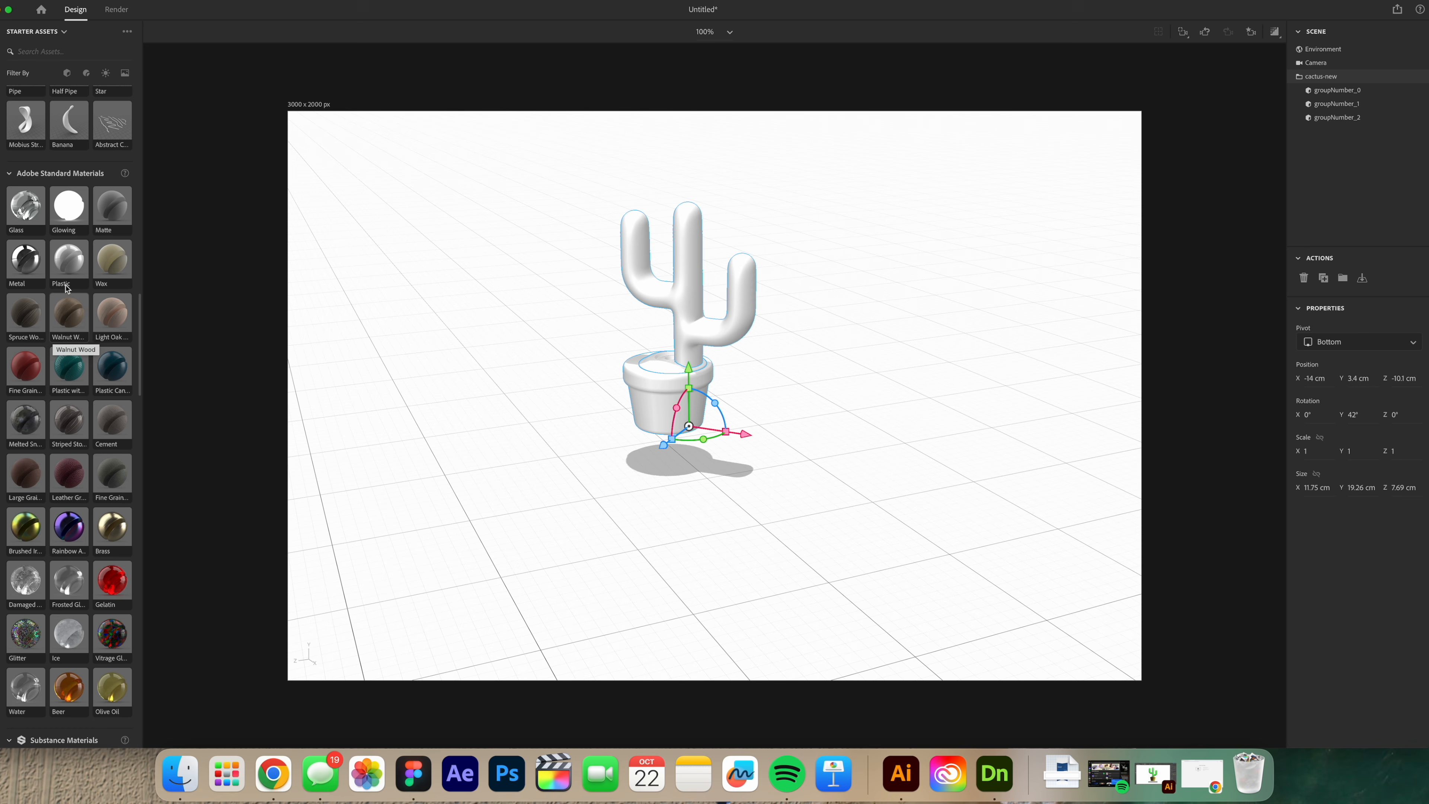
click(445, 356)
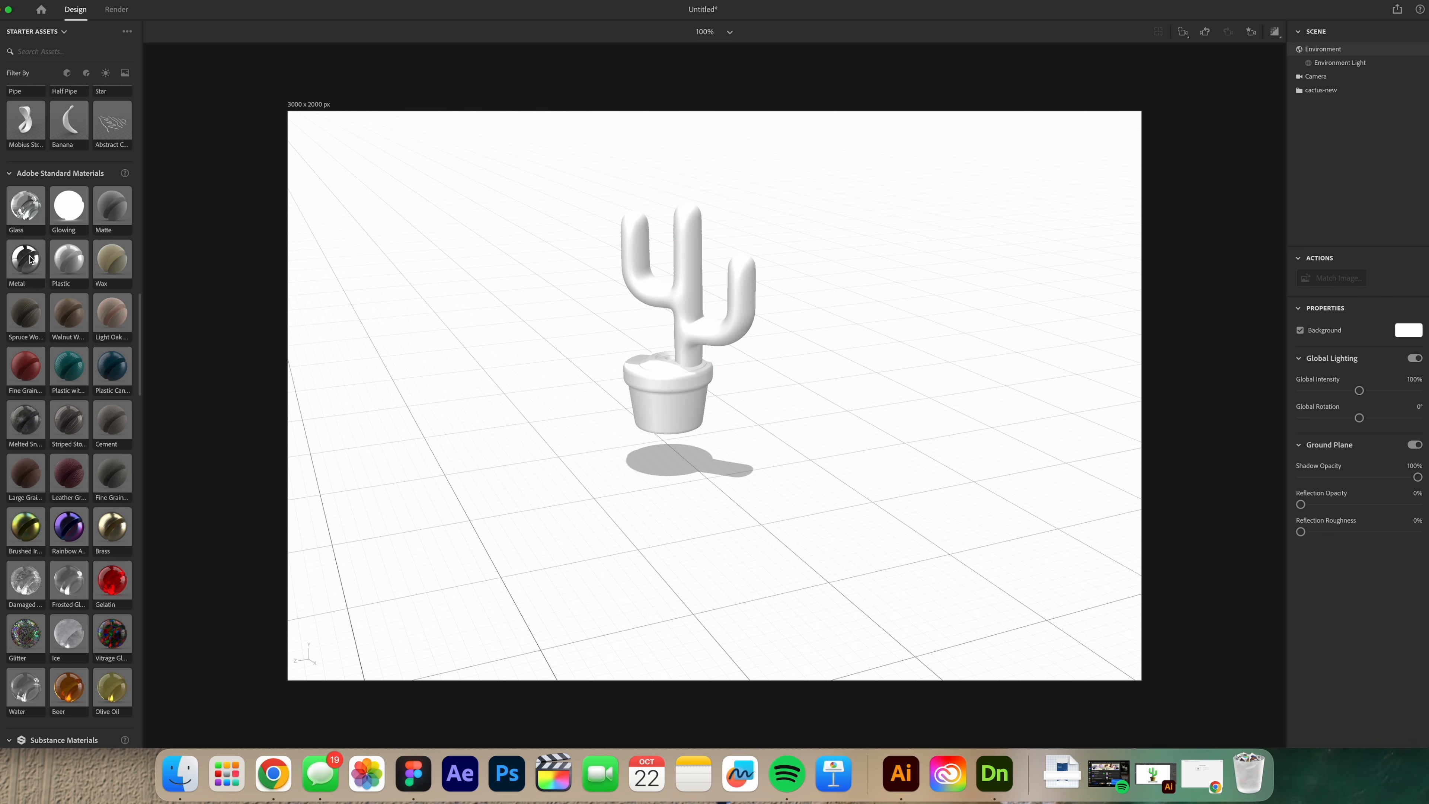
drag(76, 264, 695, 293)
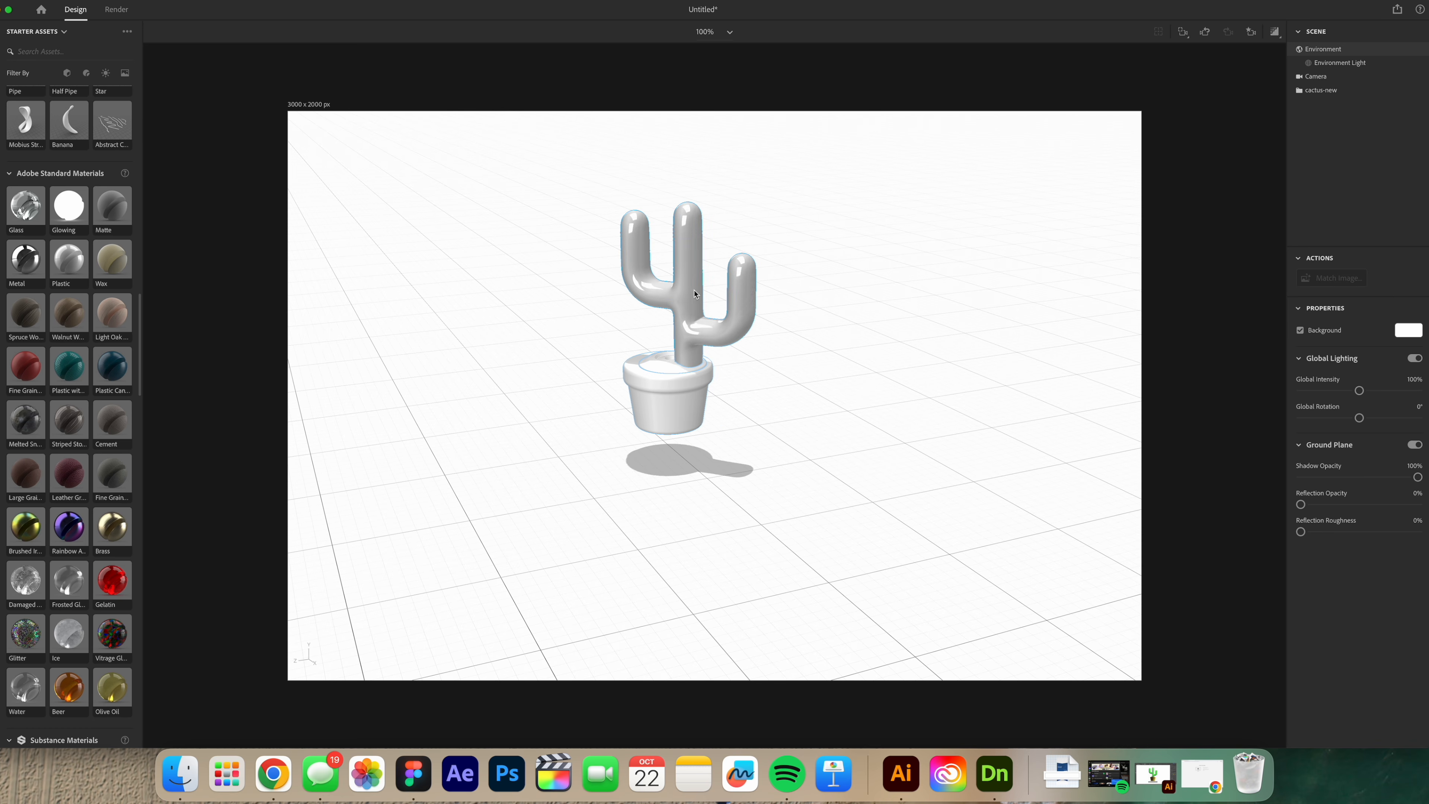
- Set the base color of the cactus body's Plastic material to green, RGB 53, 171, 51
double_click(667, 301)
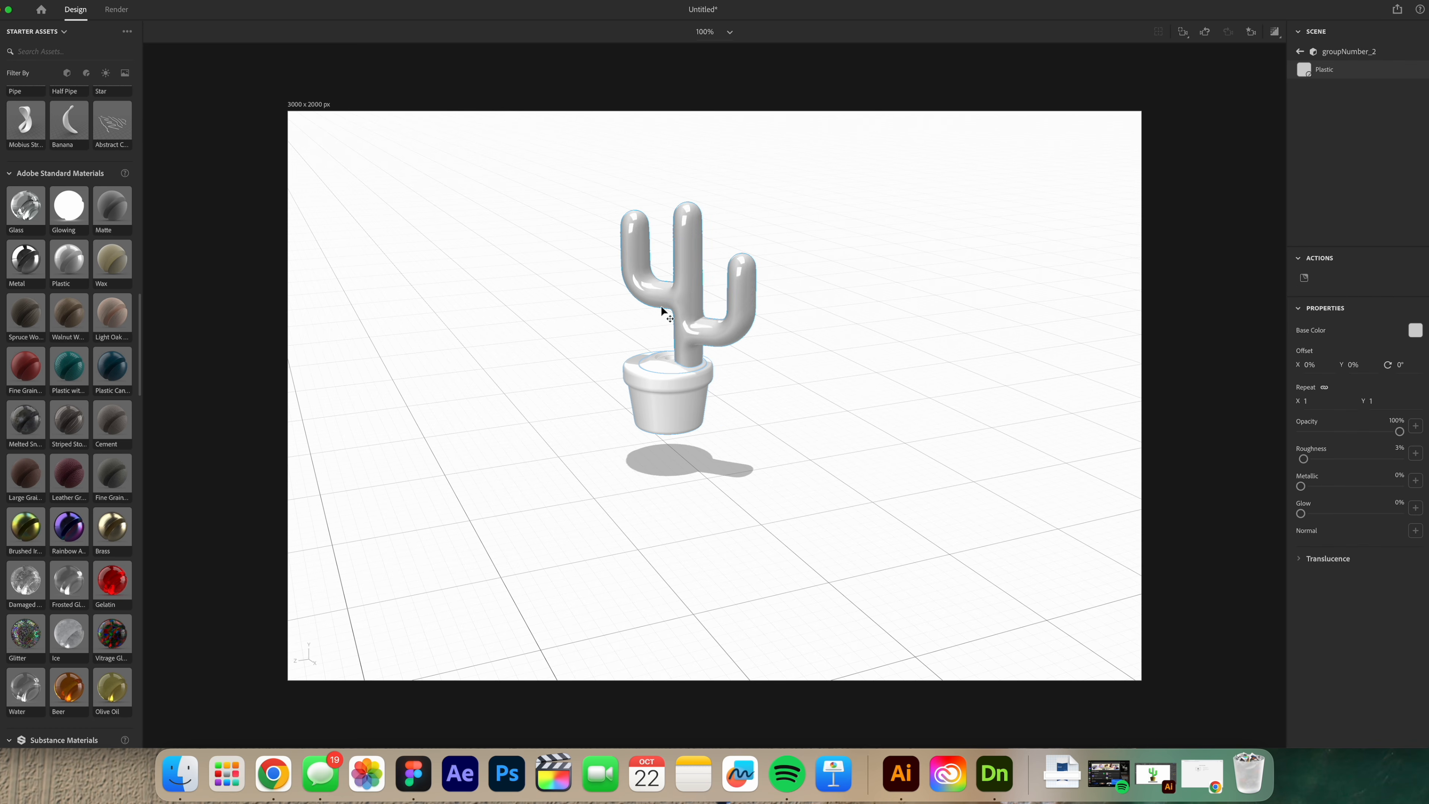
click(1415, 331)
click(1299, 399)
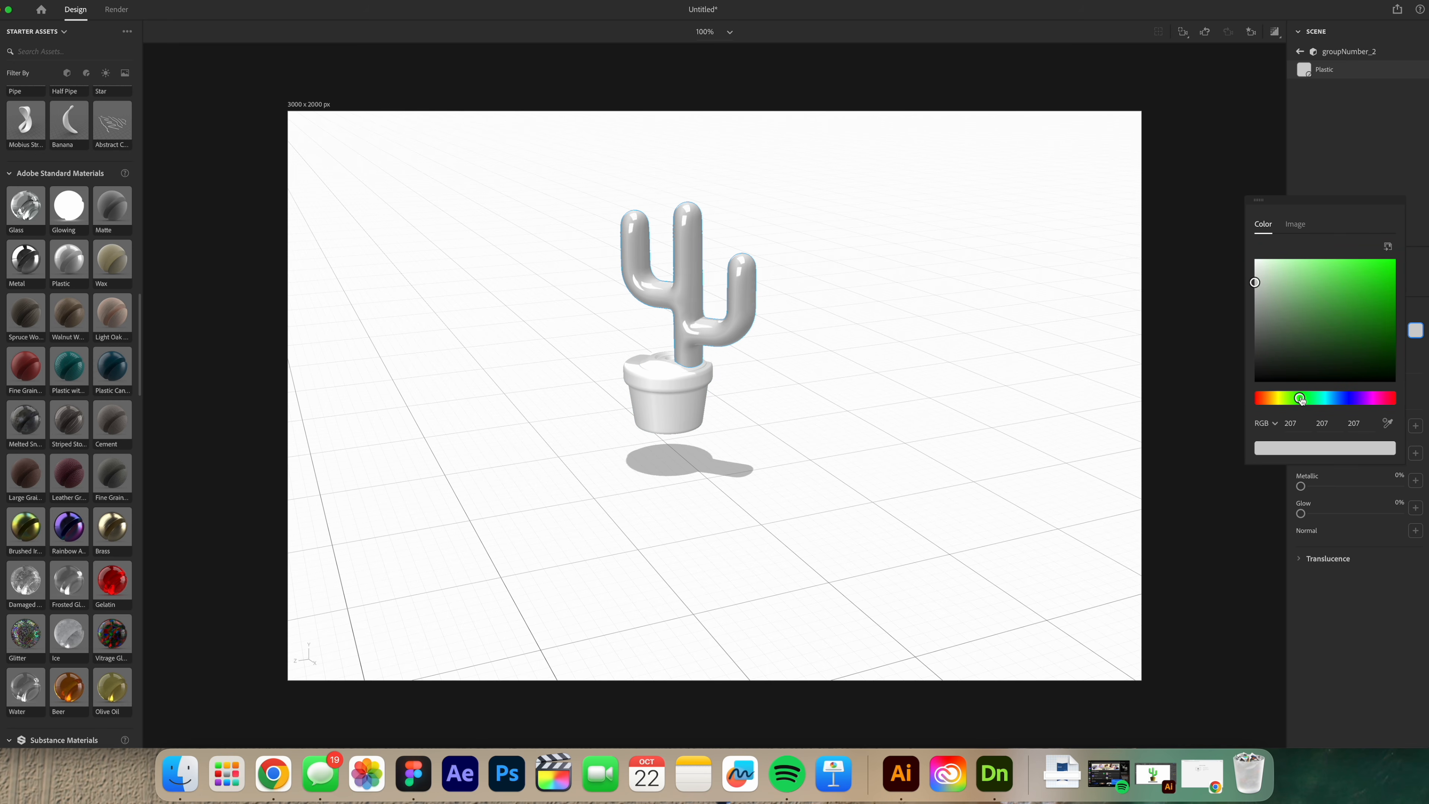
click(1353, 299)
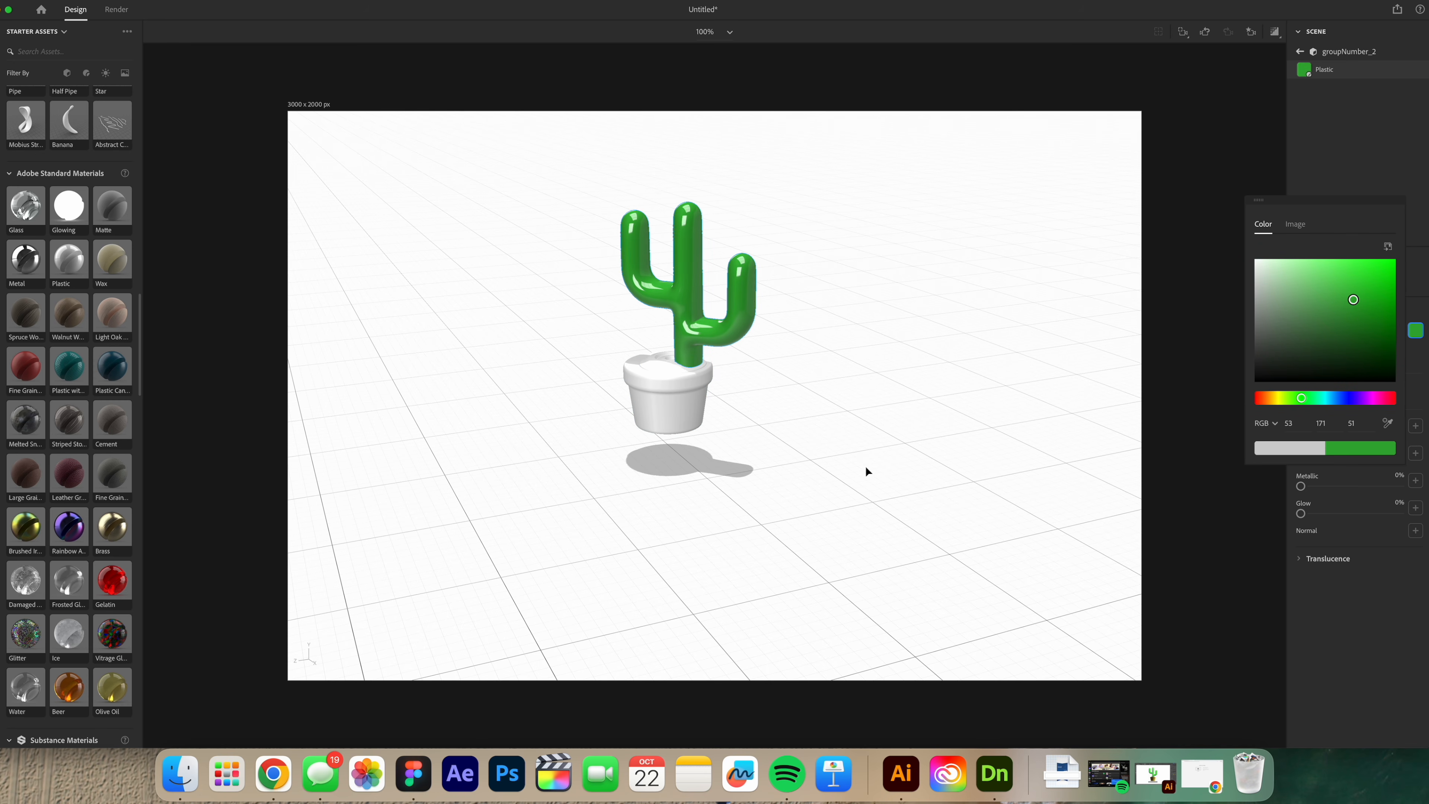
- Move the whole cactus model along the ground to about X -16.8 cm and Z -7.5 cm
drag(777, 345, 531, 293)
click(677, 370)
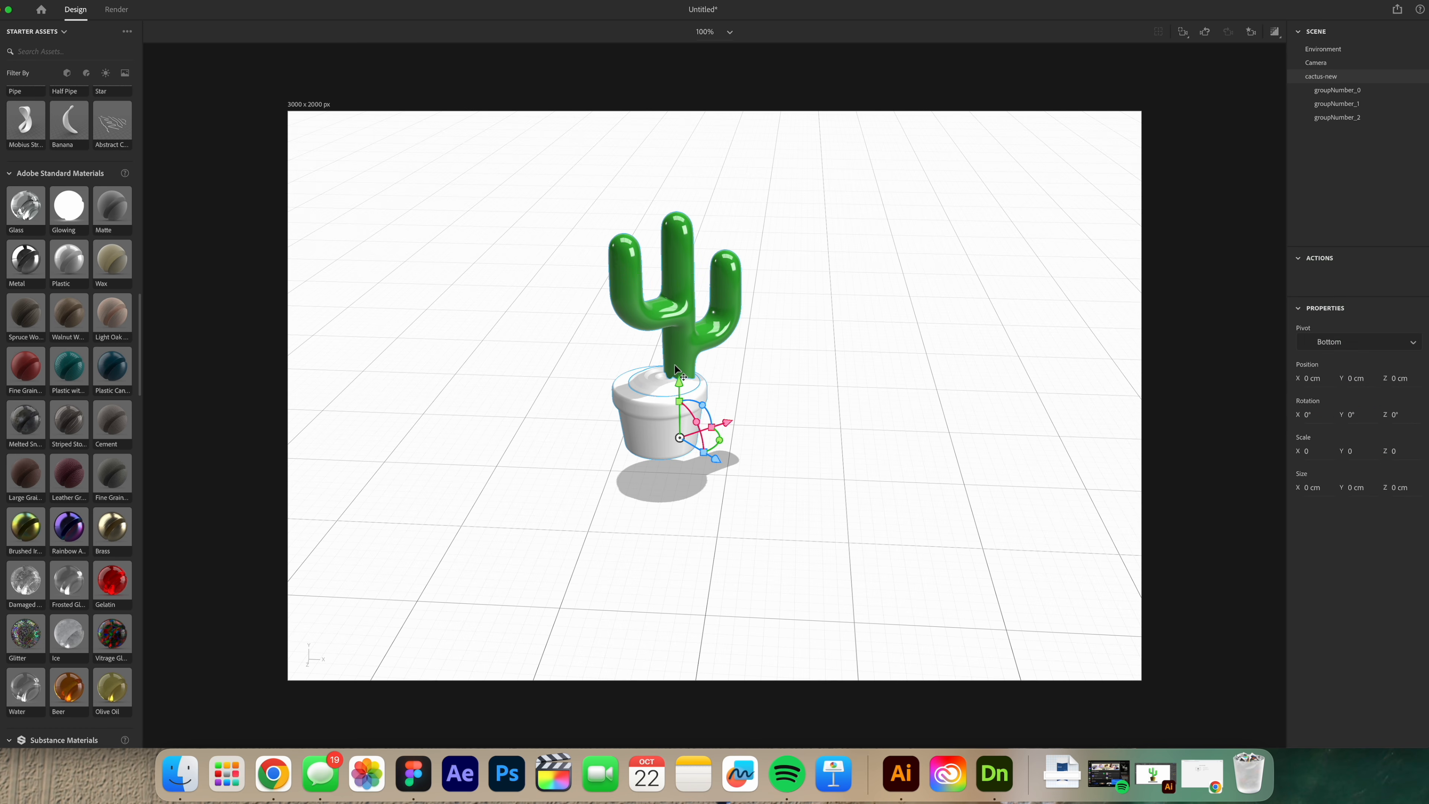
drag(811, 344, 763, 395)
drag(764, 317, 829, 383)
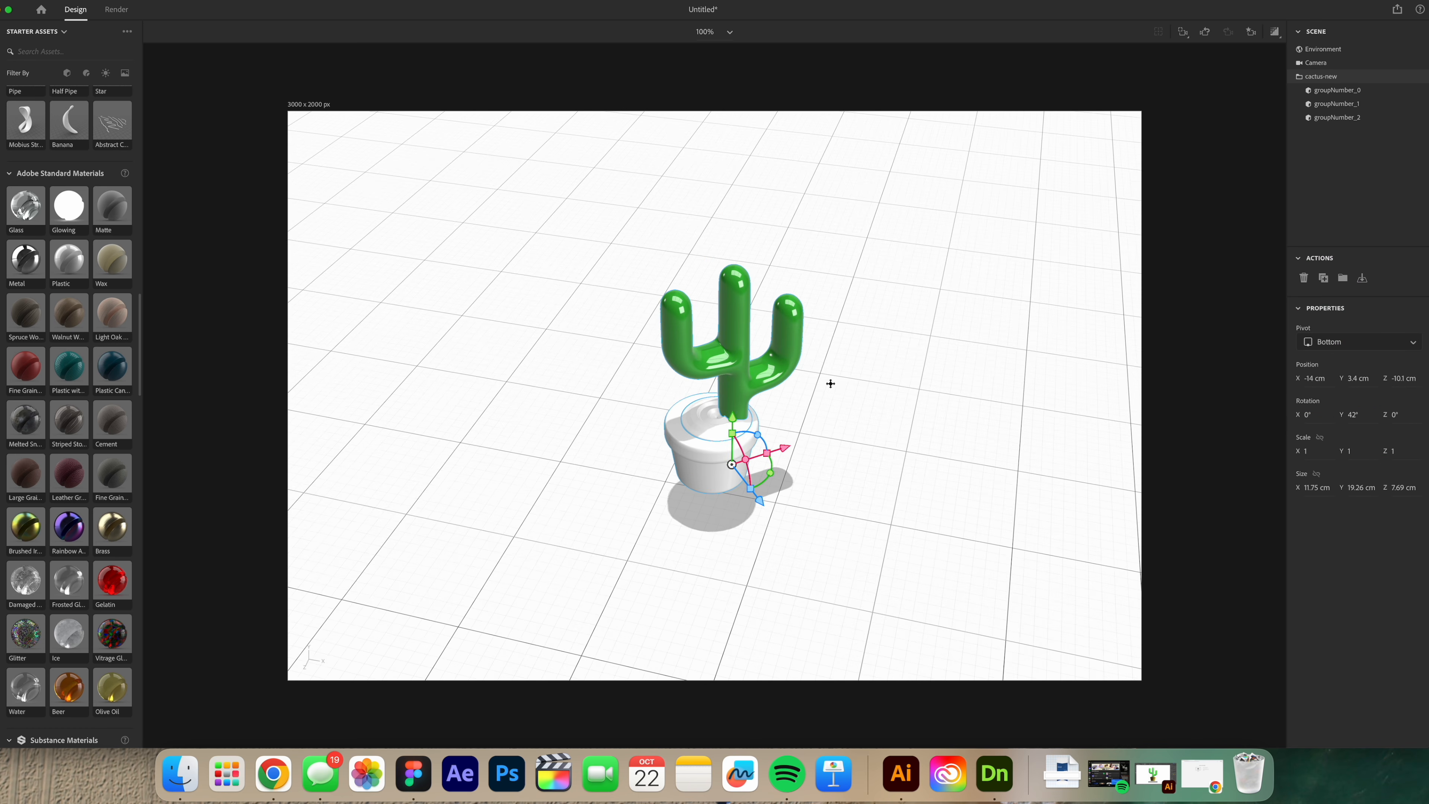
scroll(799, 428, up, 4)
drag(771, 455, 686, 498)
key(super+a)
click(640, 322)
click(686, 499)
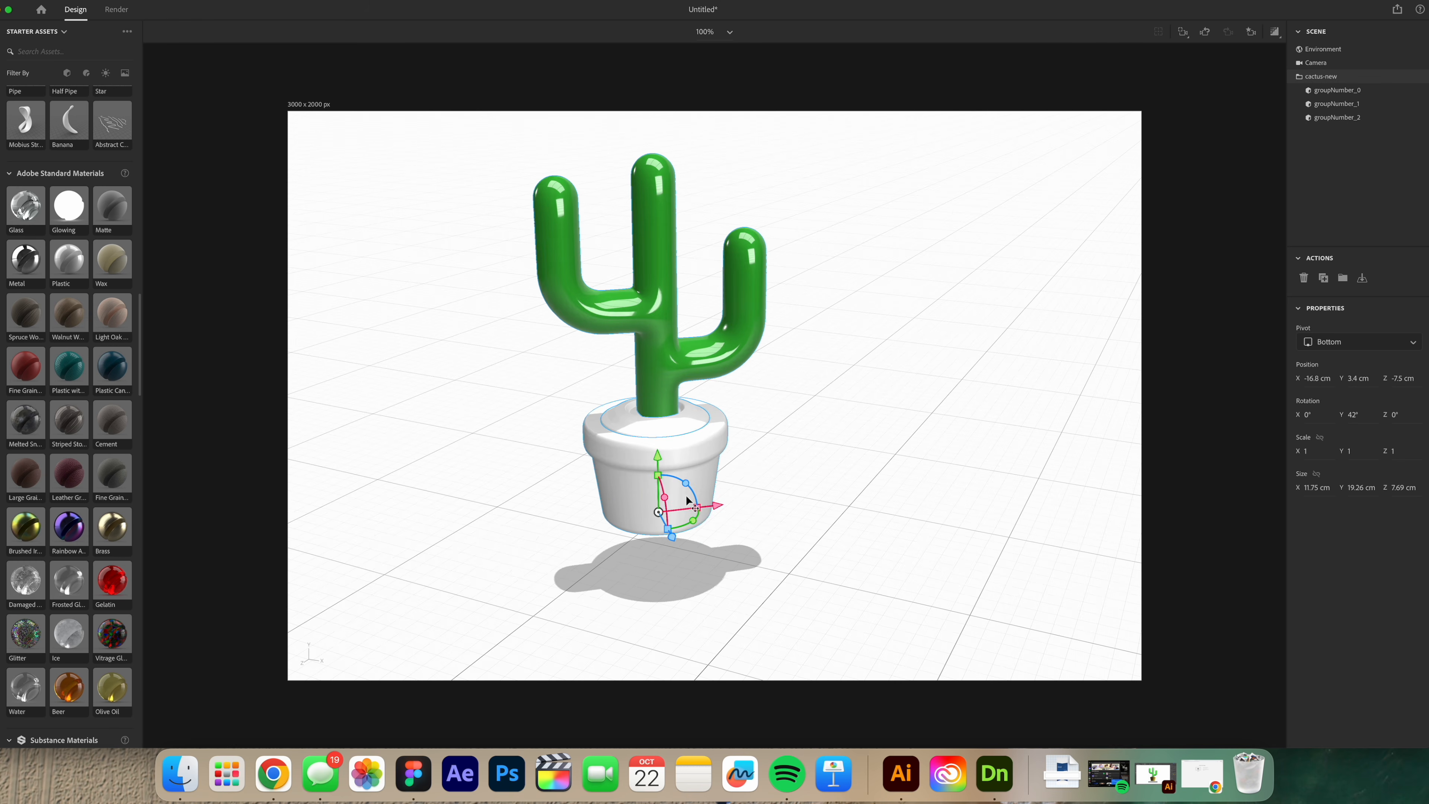
click(799, 478)
drag(799, 478, 799, 428)
- Apply the Matte standard material to the pot
scroll(58, 408, down, 1)
scroll(58, 411, down, 6)
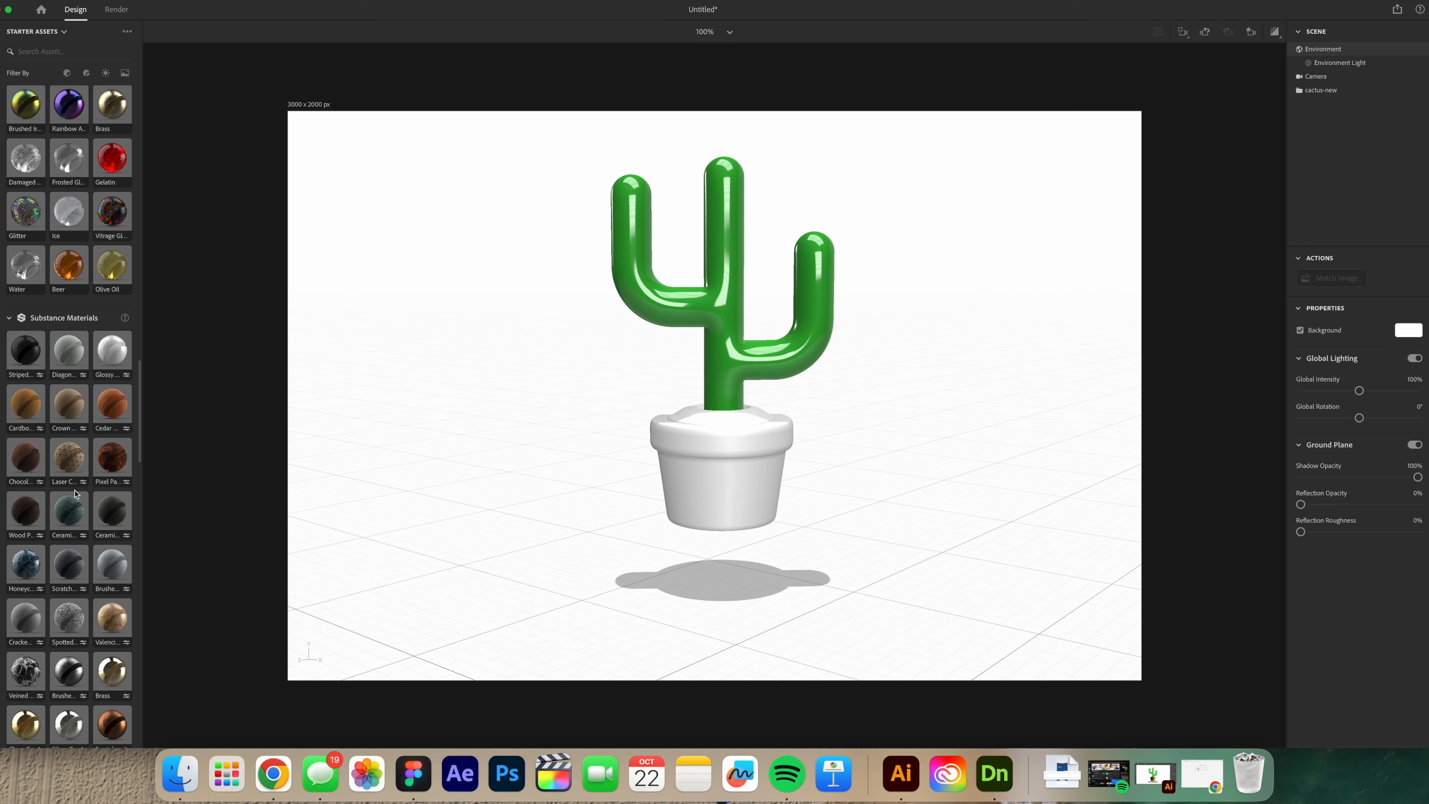
scroll(76, 494, down, 1)
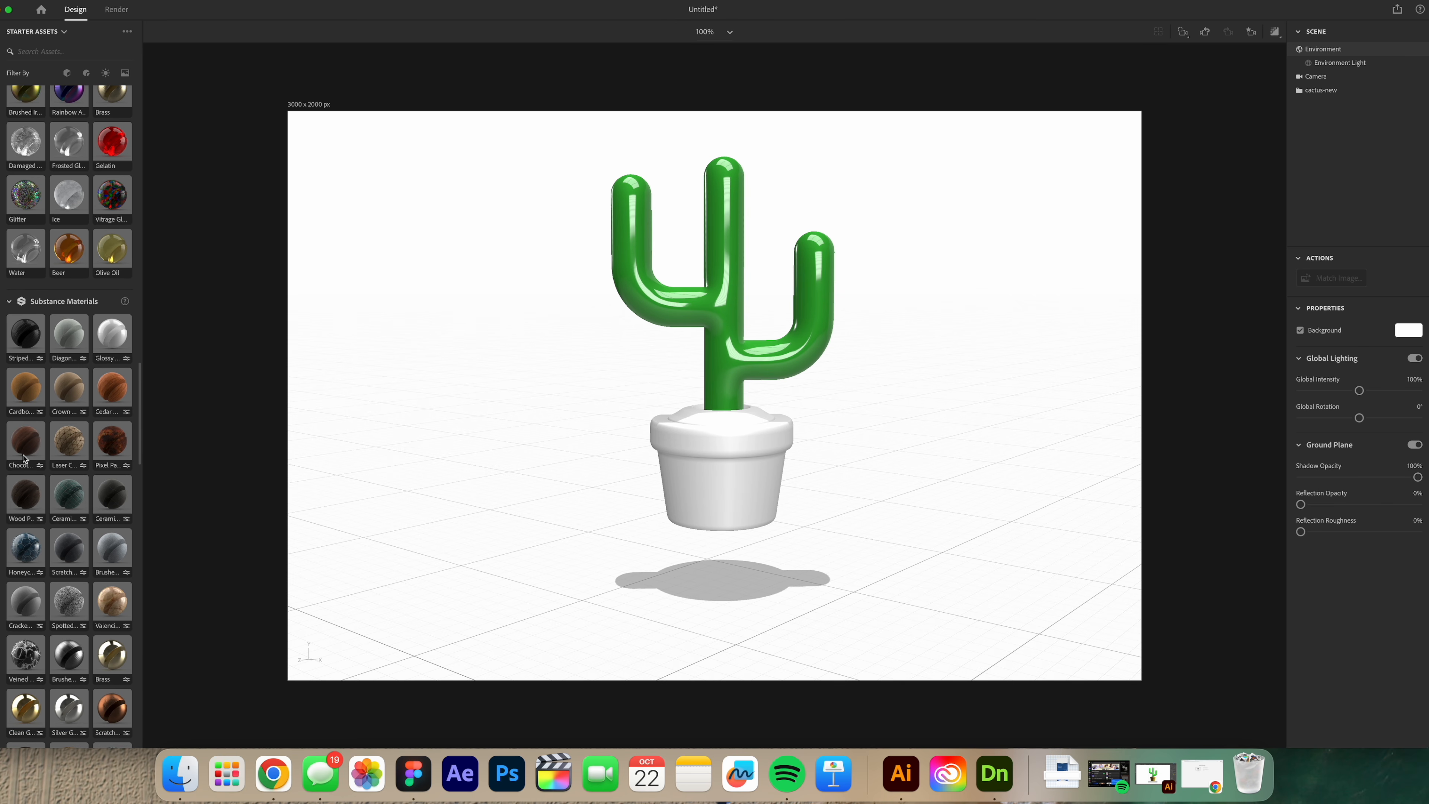
scroll(93, 434, up, 6)
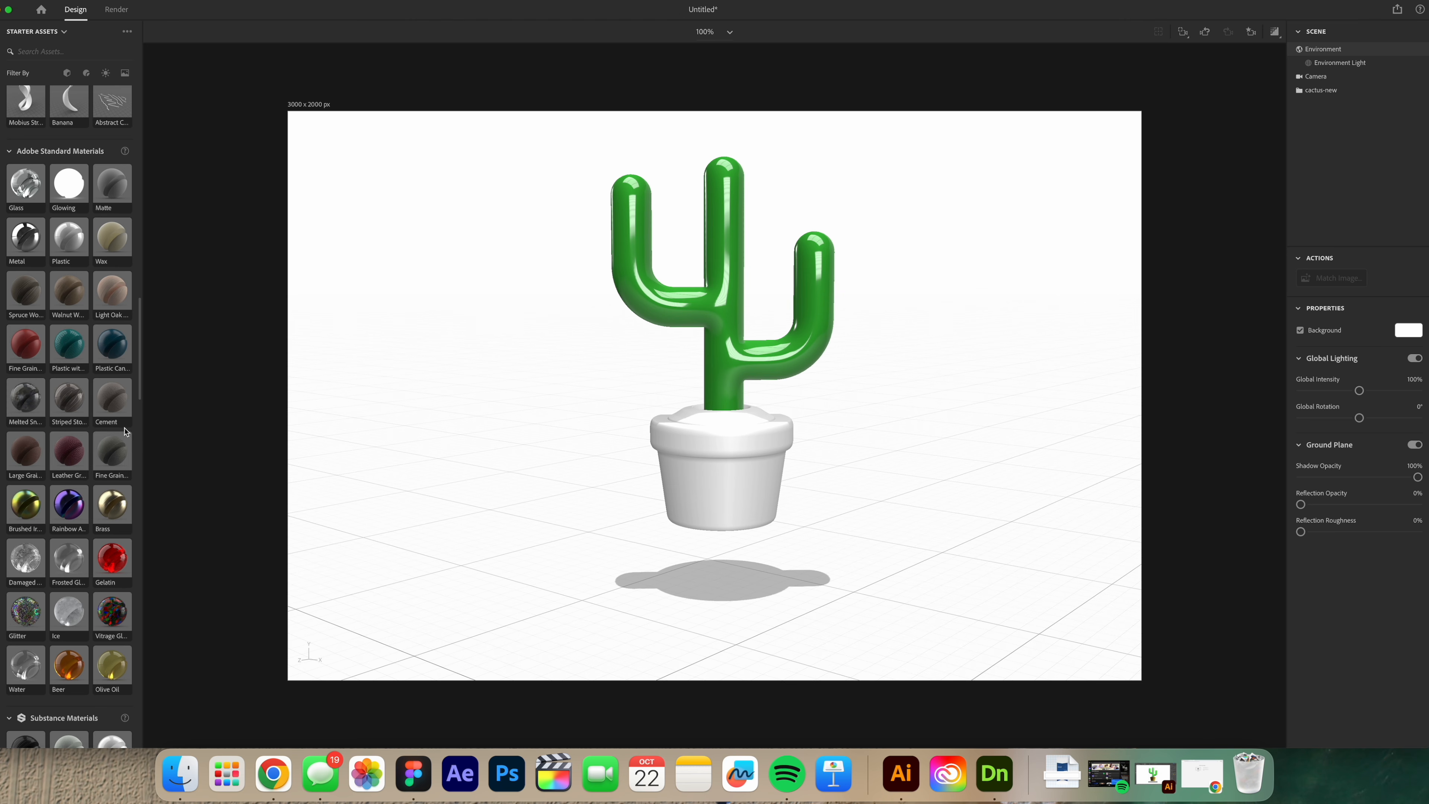
scroll(94, 396, up, 1)
drag(103, 212, 682, 491)
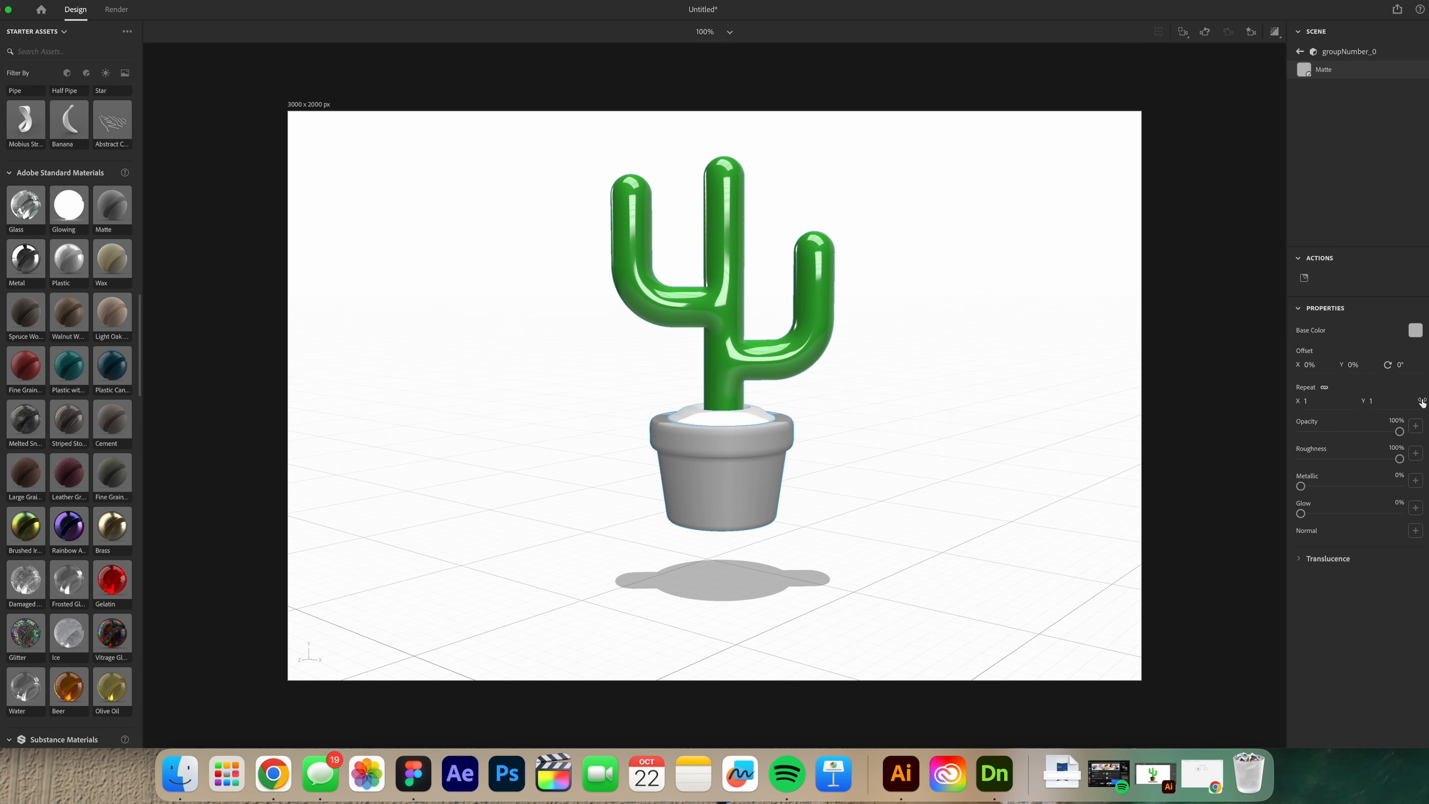
- Set the pot's Matte base color to an orange-brown, RGB 173, 124, 78
click(1304, 334)
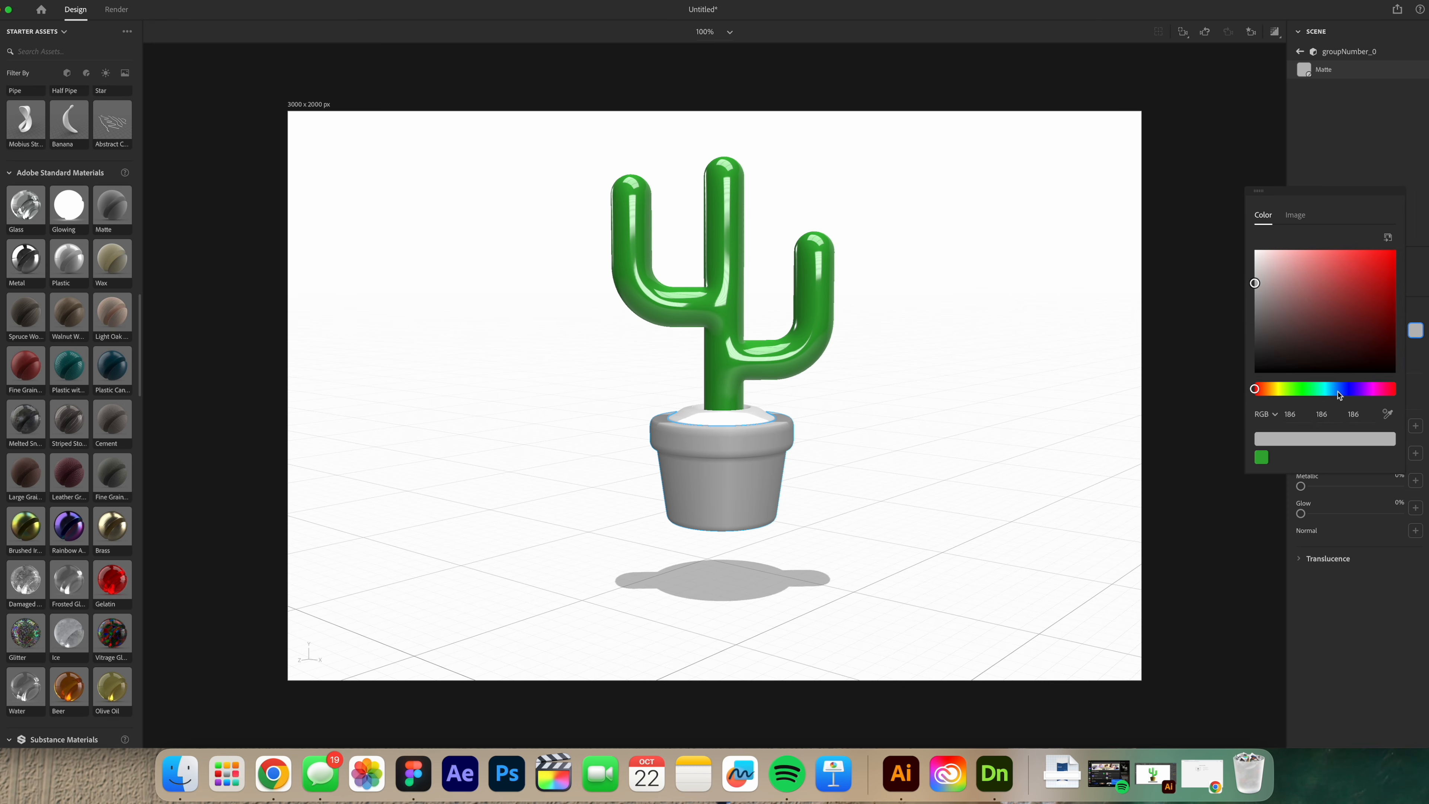
click(1267, 390)
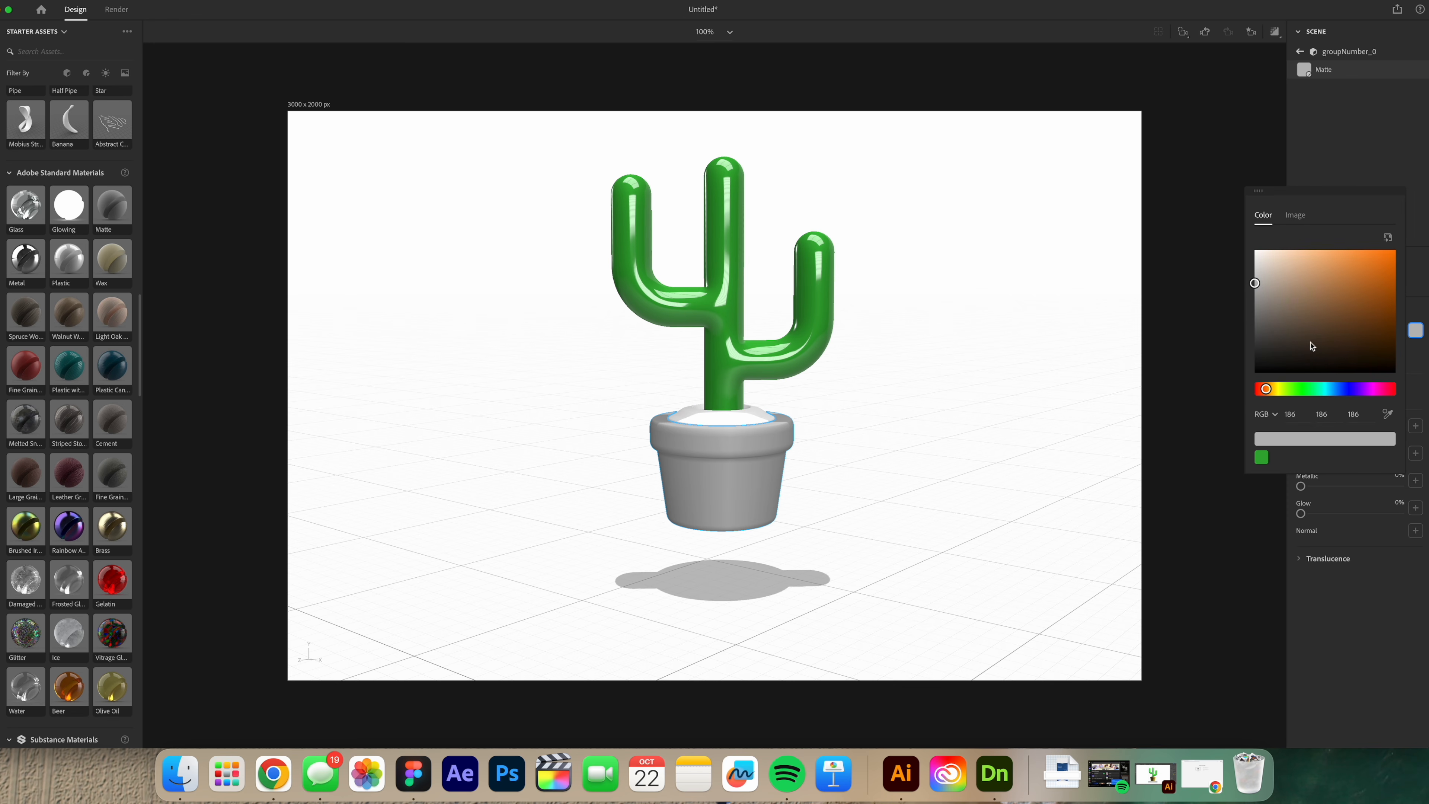
drag(1312, 346, 1333, 292)
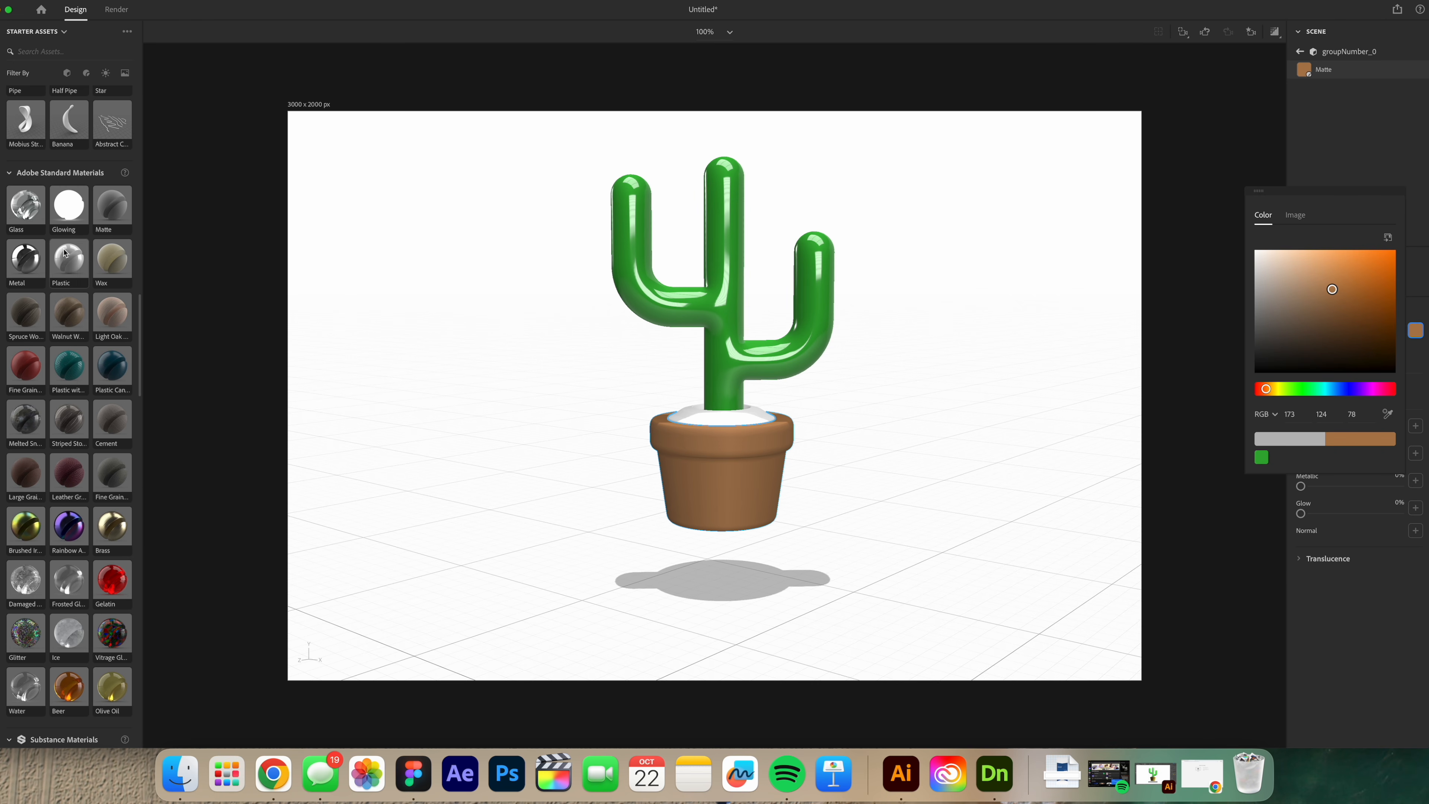
- Apply the Matte material to the soil inside the pot and set its base color to near-black
drag(92, 214, 723, 418)
click(1414, 330)
drag(1288, 338, 1241, 361)
mouse_move(832, 479)
mouse_down()
mouse_move(625, 481)
mouse_move(715, 574)
mouse_move(849, 320)
mouse_move(753, 659)
mouse_move(973, 466)
mouse_move(804, 577)
mouse_move(916, 620)
mouse_move(945, 374)
mouse_move(418, 485)
mouse_move(871, 296)
mouse_move(622, 374)
mouse_move(953, 363)
mouse_move(188, 387)
mouse_move(736, 451)
mouse_move(830, 491)
mouse_up()
click(410, 426)
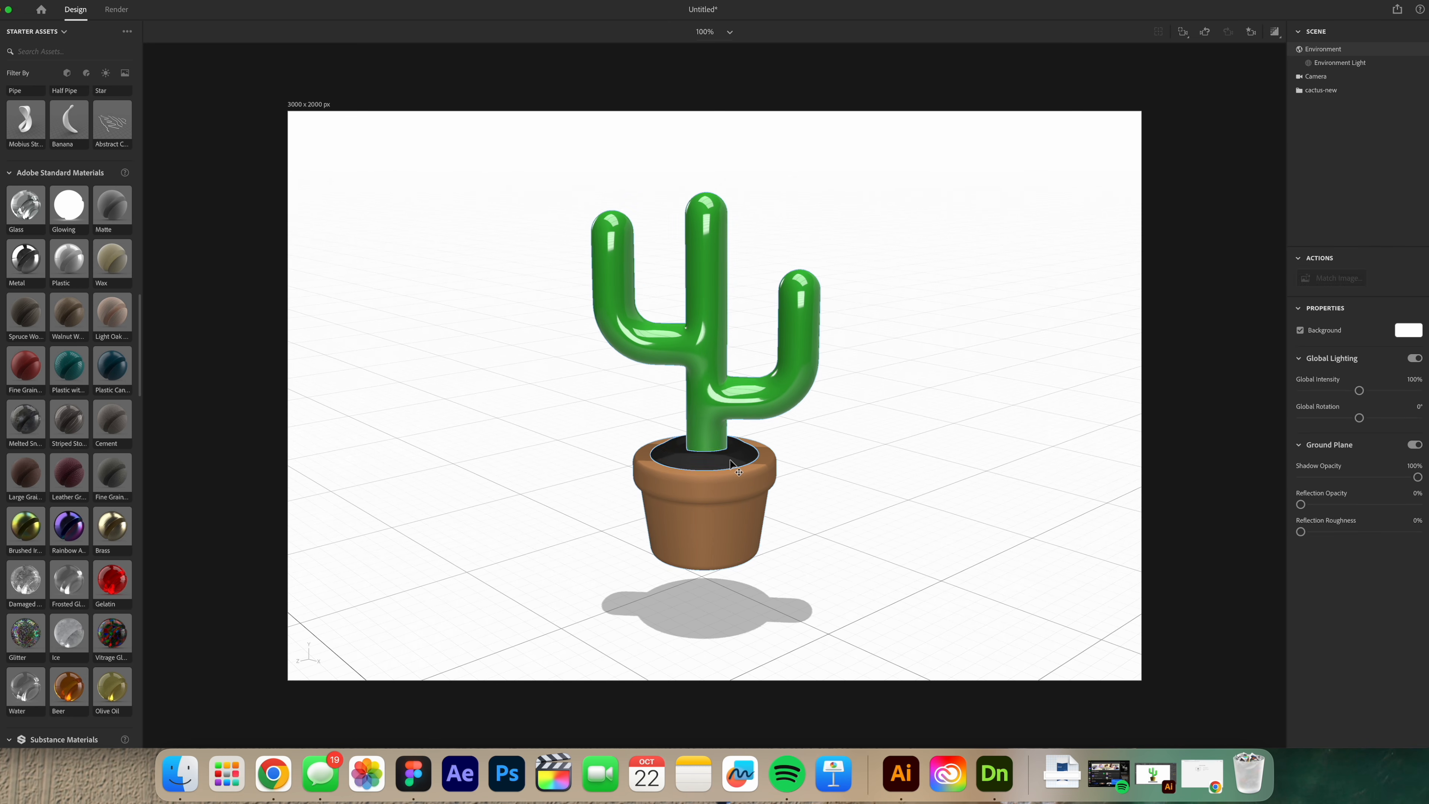
- Raise the whole cactus model to a Y position of about 3.7 cm
click(730, 466)
drag(703, 494, 703, 488)
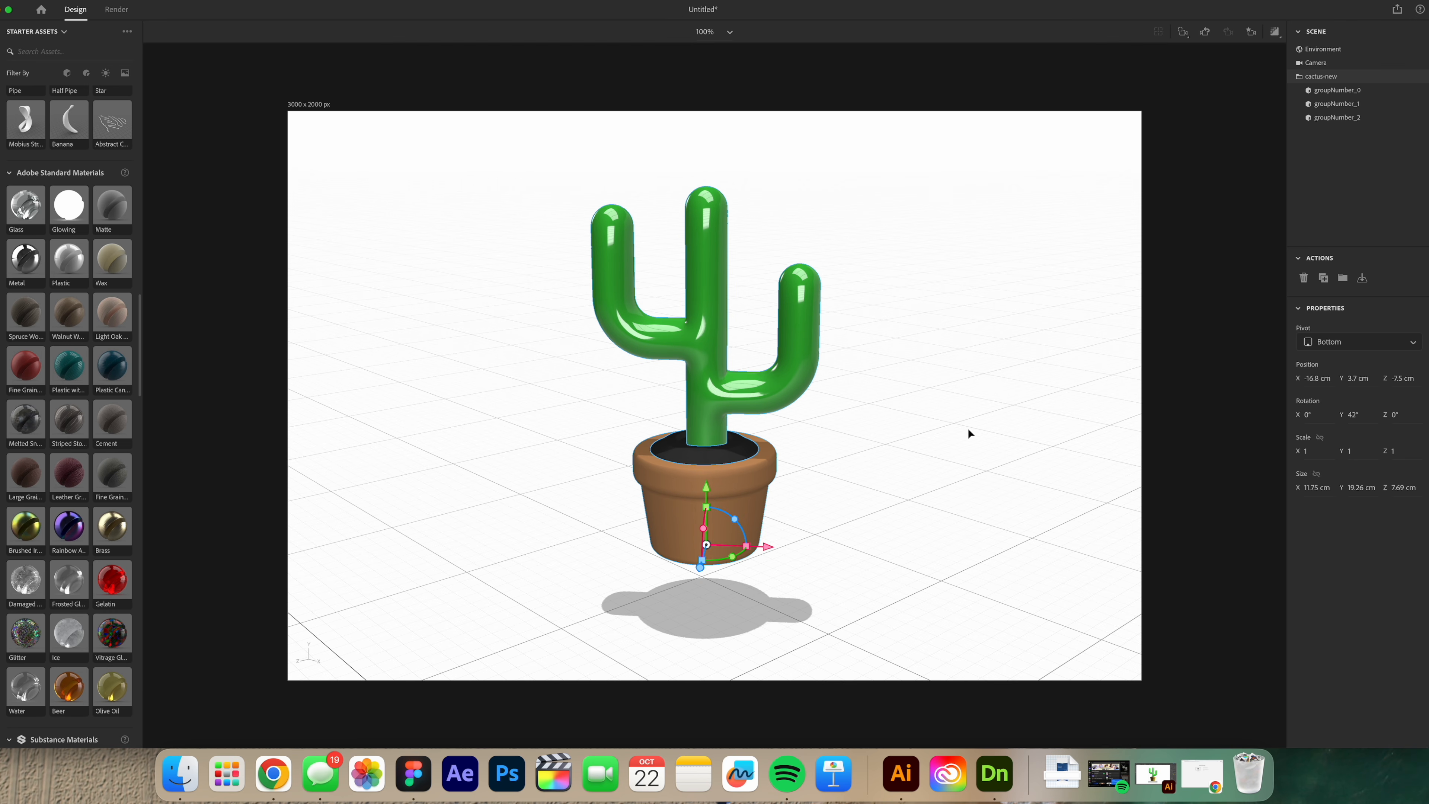
click(1349, 103)
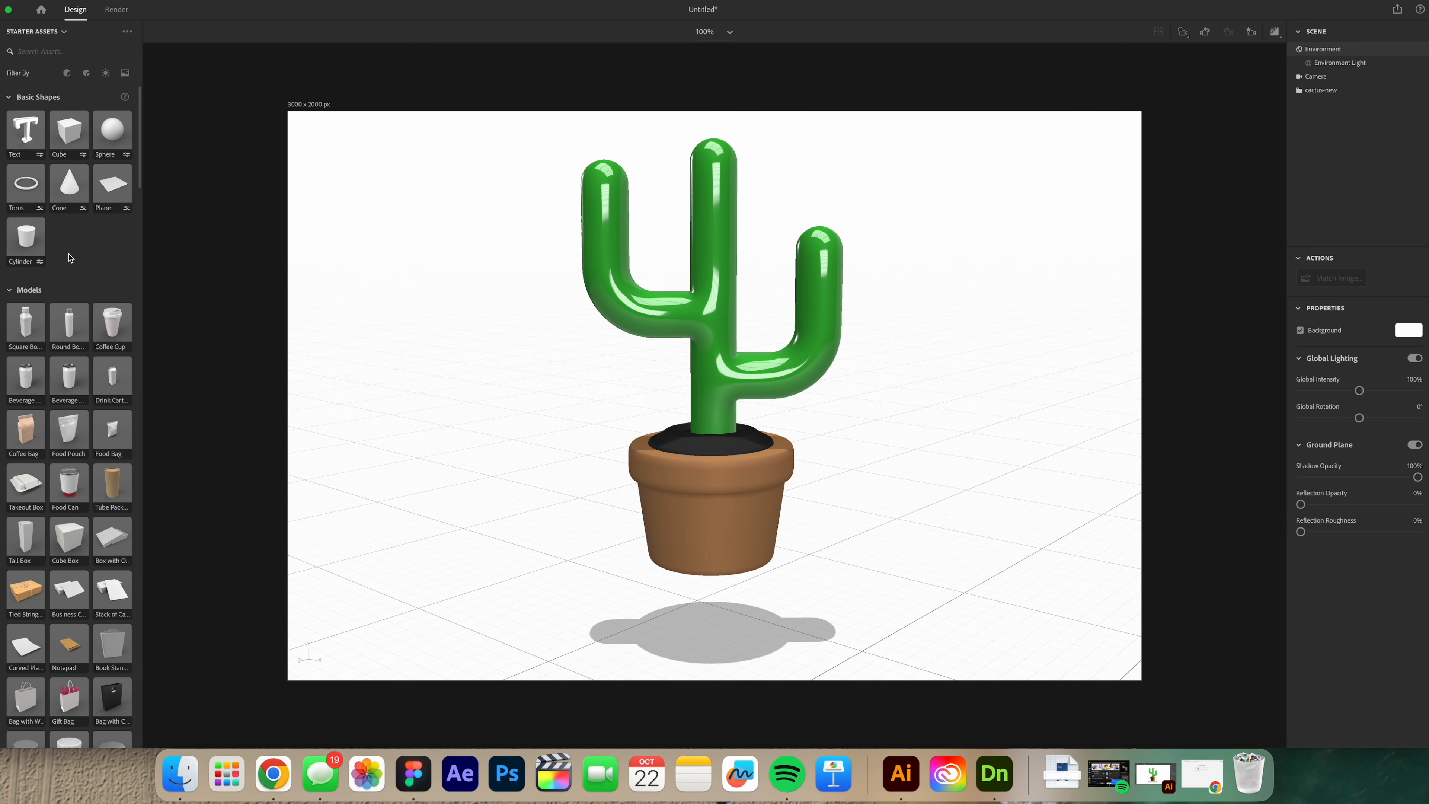
- Add a sphere in front of the cactus, scale it down to about 0.59 cm and raise it to about Y 14.8 cm
click(105, 136)
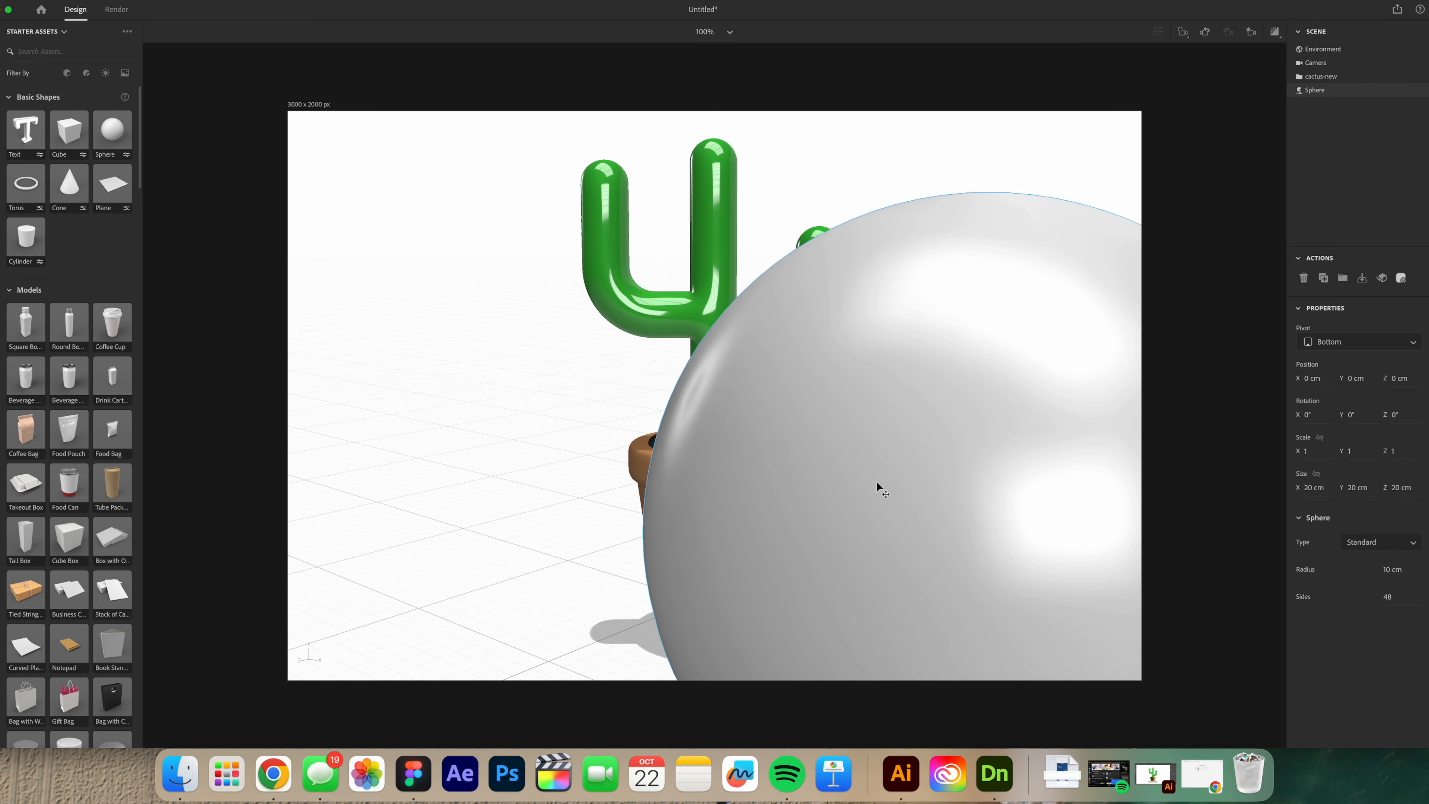
drag(877, 484, 524, 402)
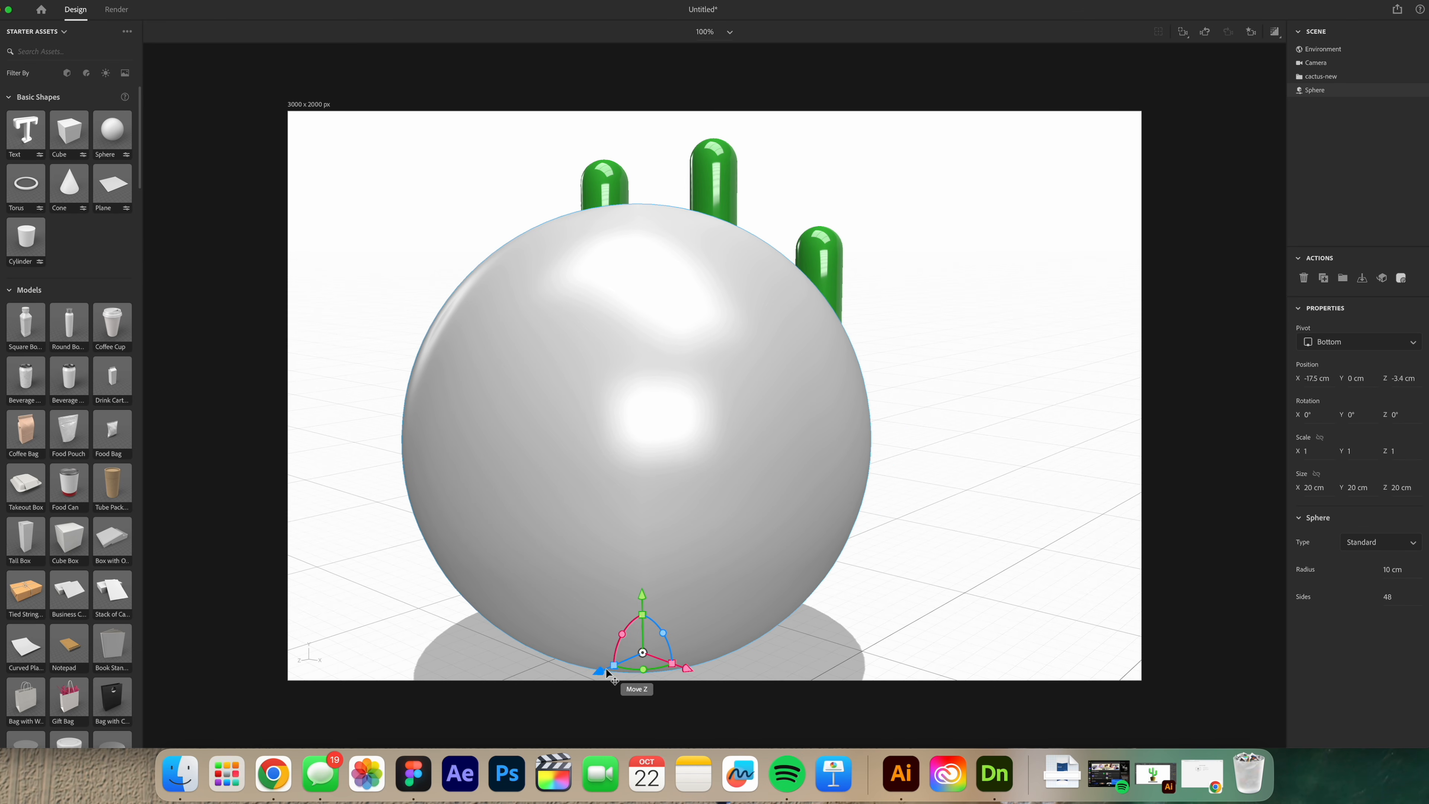
drag(613, 669, 639, 647)
drag(644, 586, 654, 268)
drag(522, 304, 575, 341)
- Position the small sphere on the front of the taller side arm at about X -19.4 cm, Y 18.2 cm
scroll(719, 389, up, 5)
scroll(774, 288, down, 5)
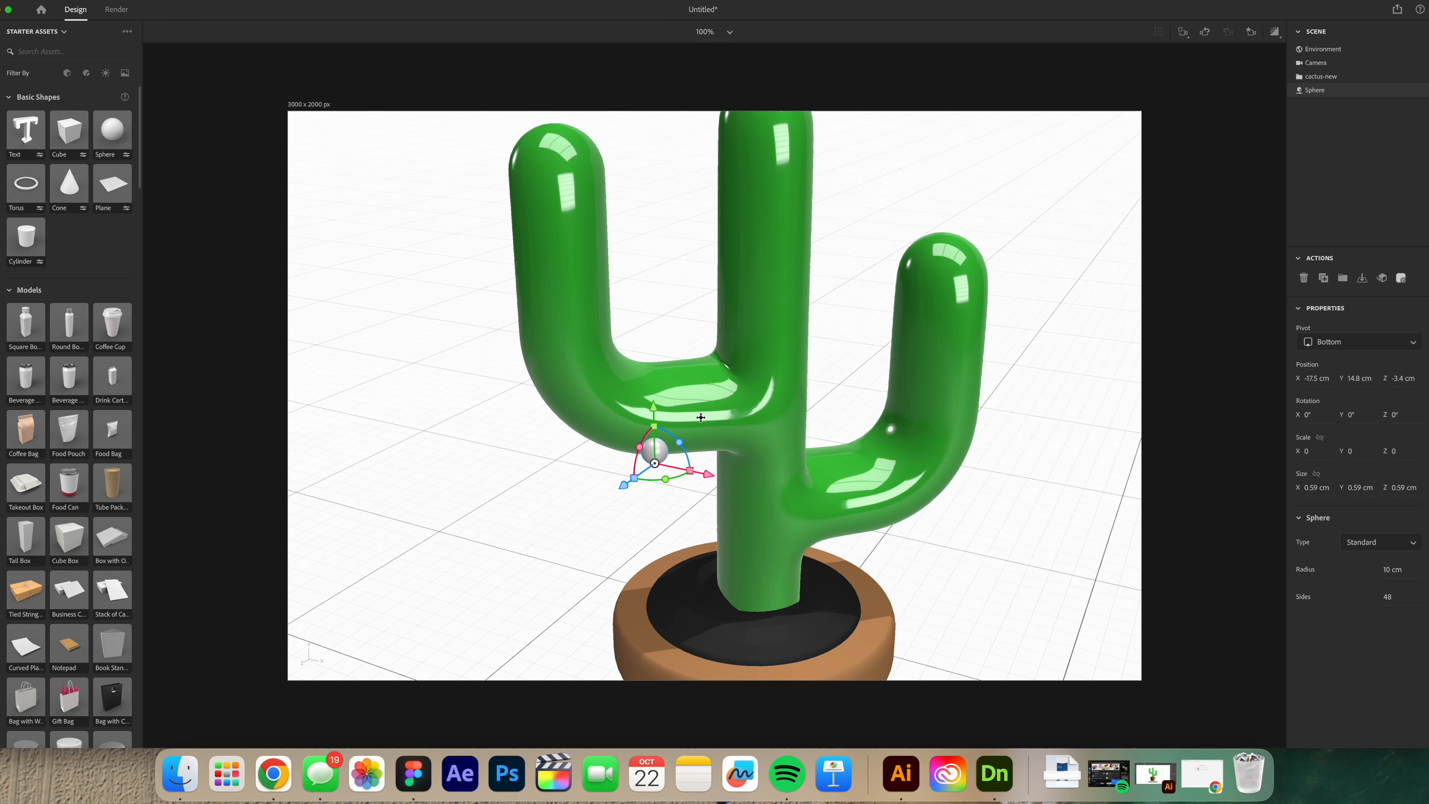
drag(655, 417, 597, 264)
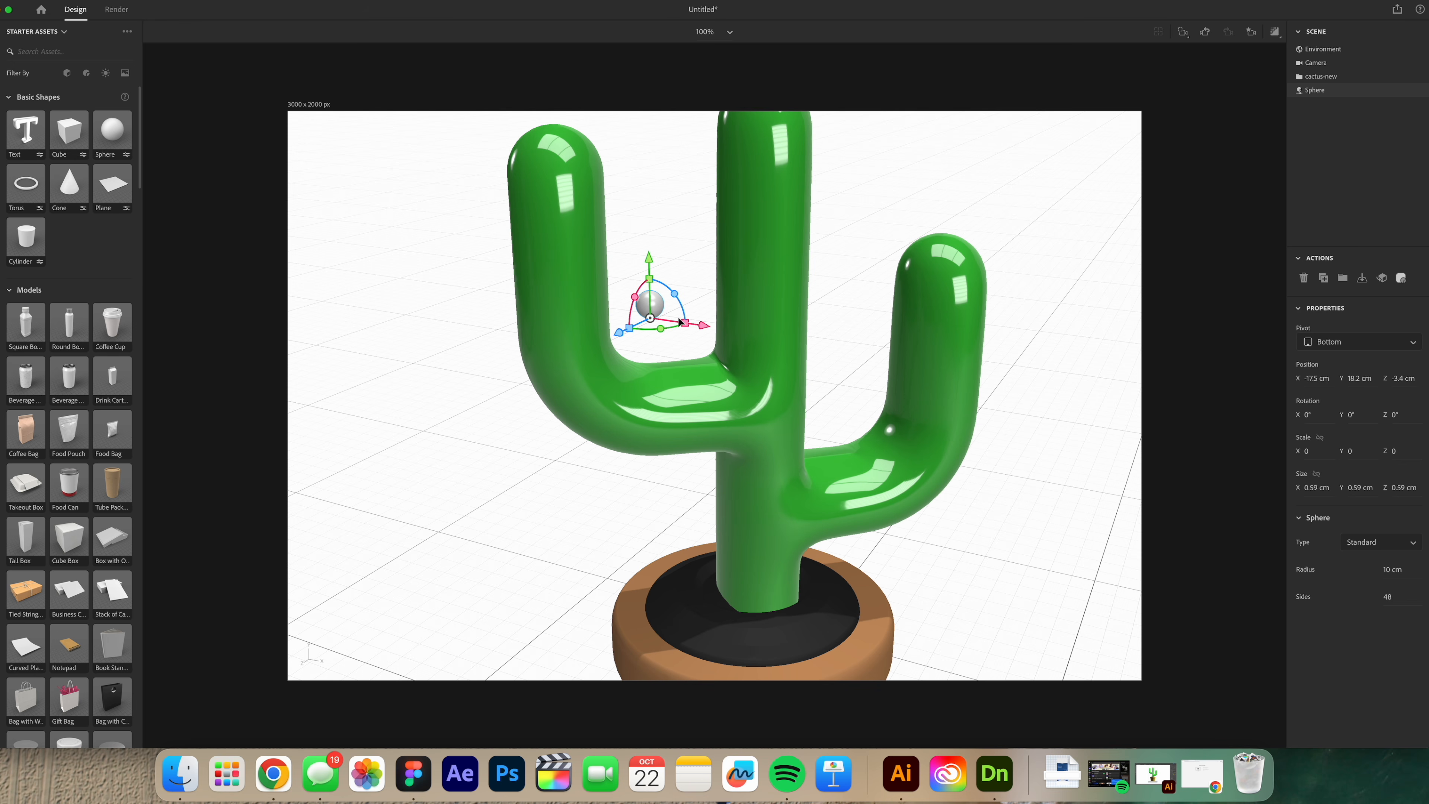
drag(699, 332, 628, 311)
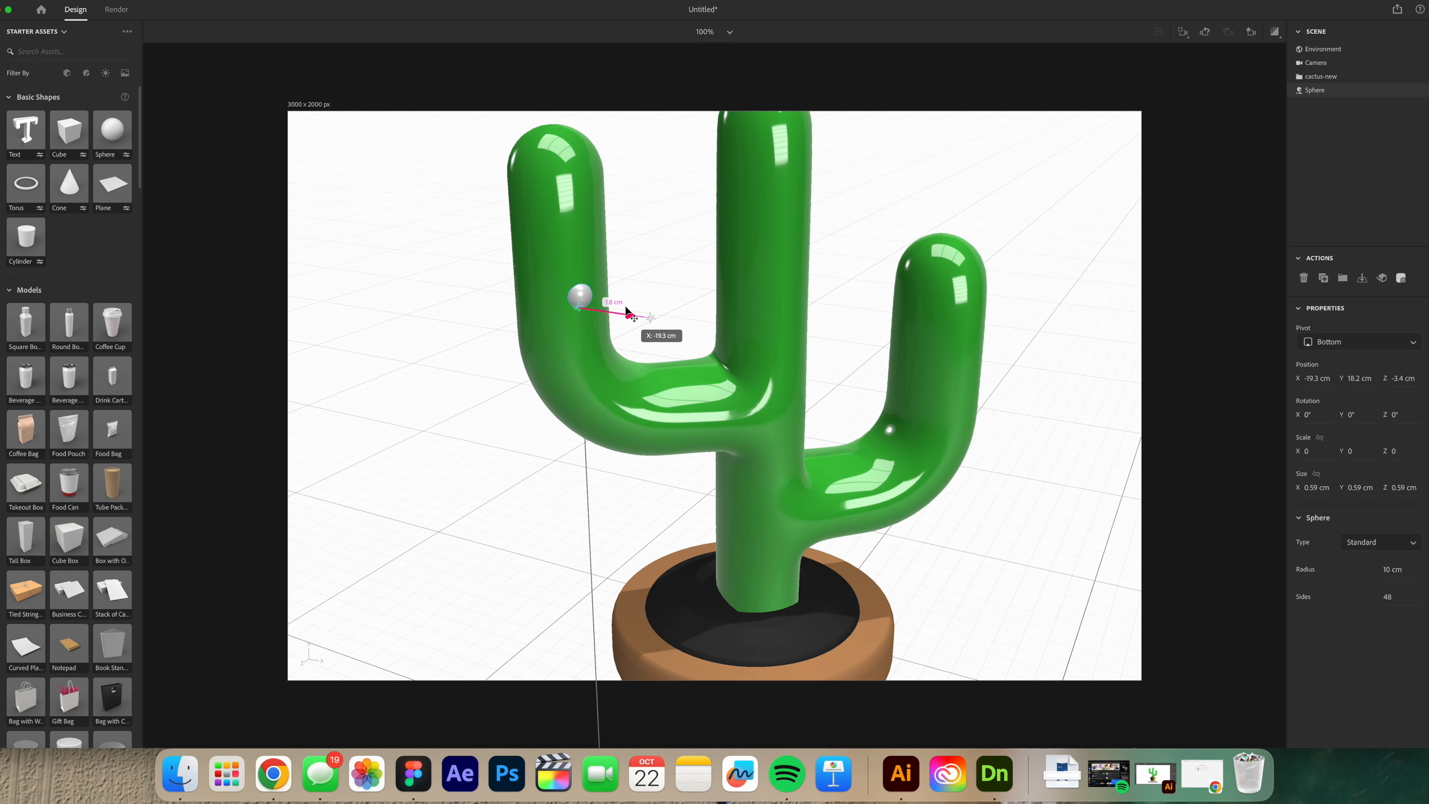
- Apply the Matte material to the small sphere and color it with the near-black recently used for the soil
scroll(28, 307, down, 10)
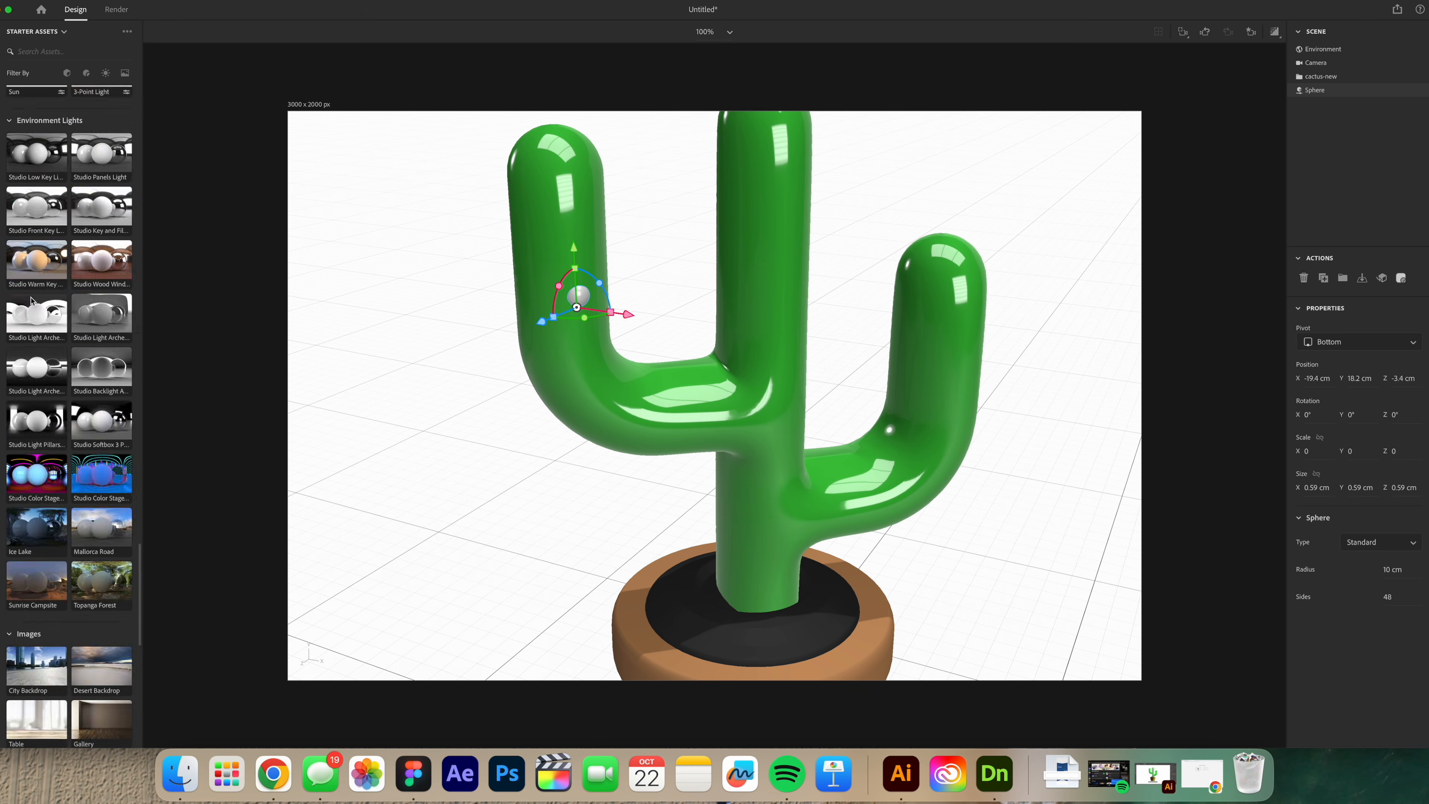
drag(69, 304, 585, 304)
click(1415, 330)
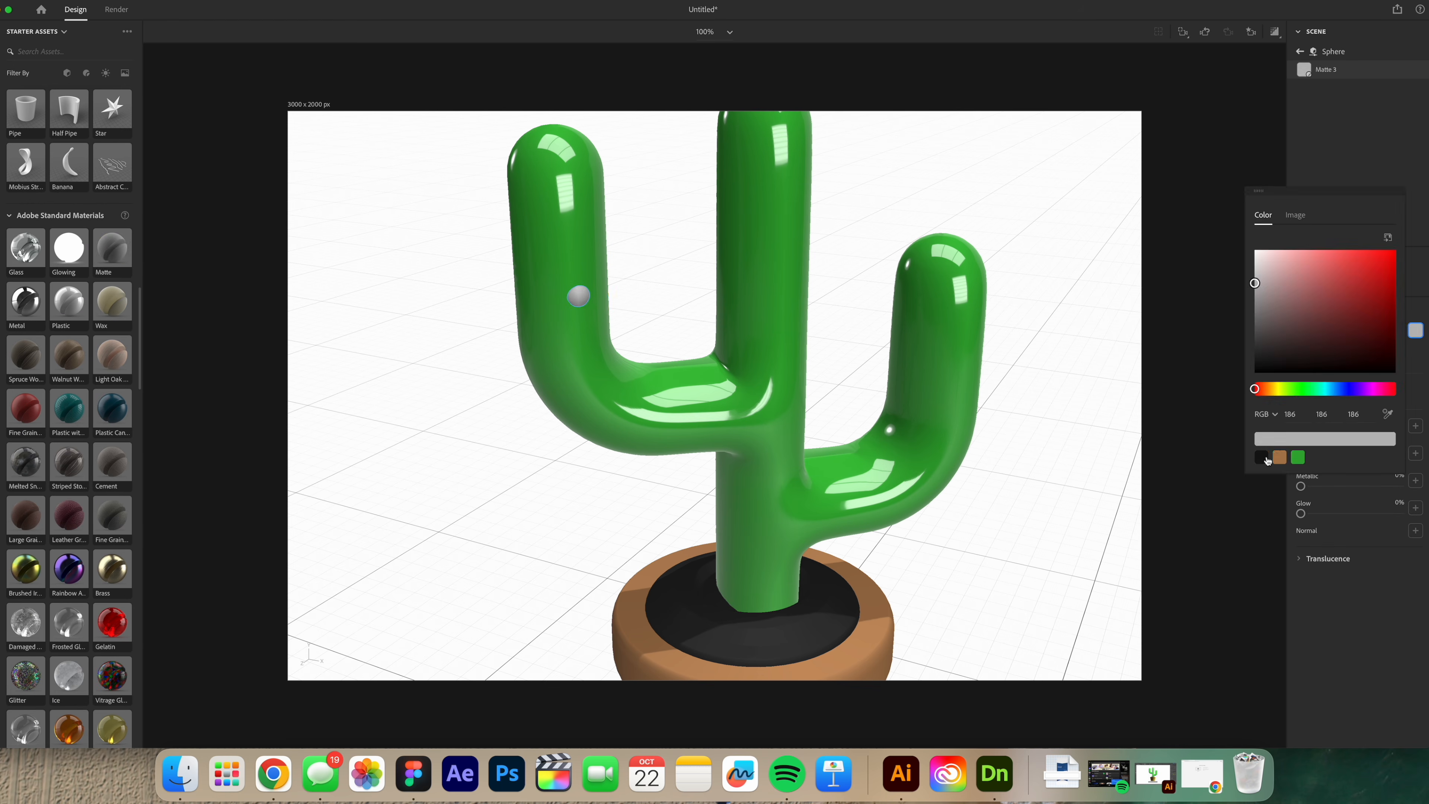
click(1266, 459)
click(494, 330)
- Duplicate the black sphere and place the copy higher on the same arm at about X -20.5, Y 20.3, Z -1.8 cm
scroll(494, 329, up, 3)
drag(495, 330, 547, 392)
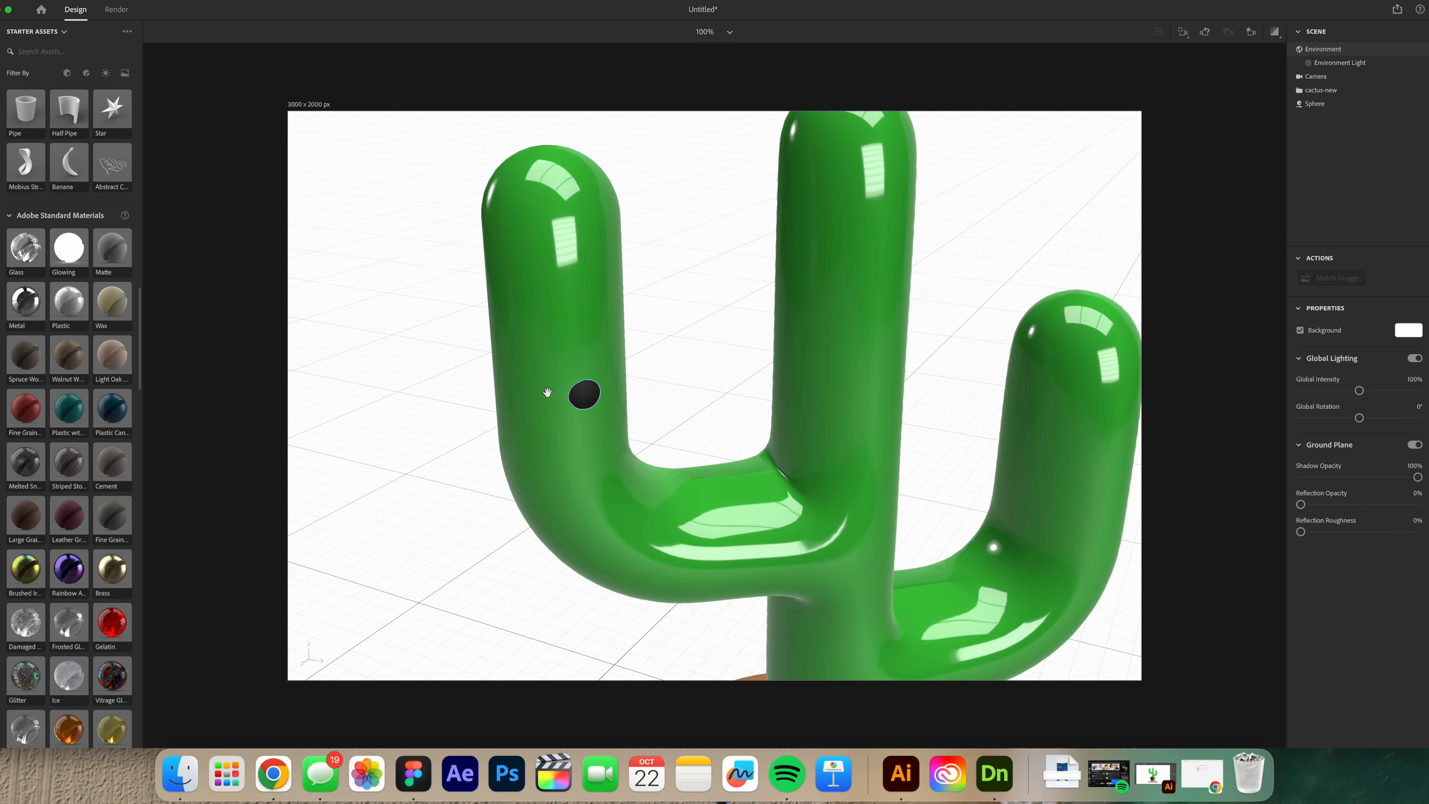
click(585, 401)
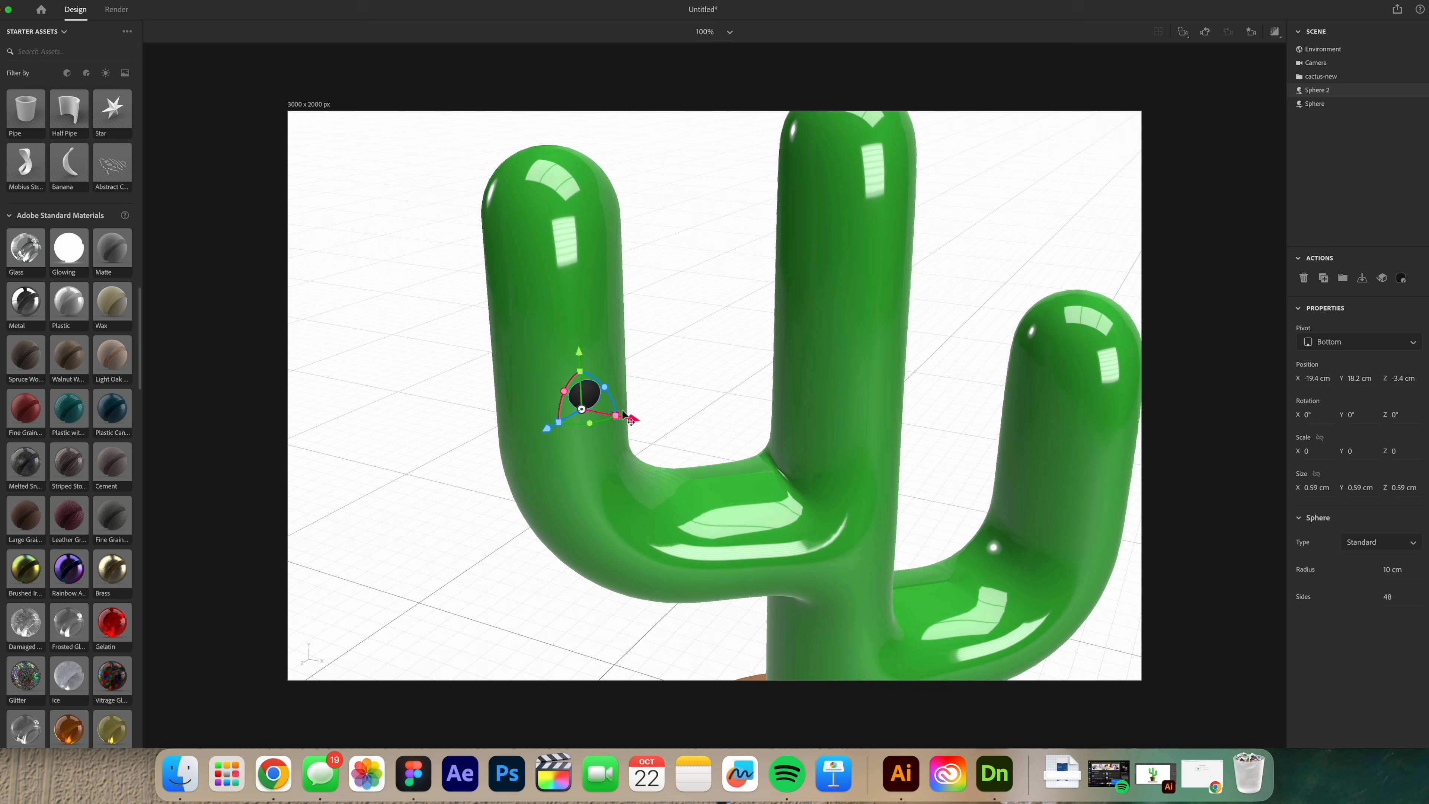
drag(577, 352, 560, 220)
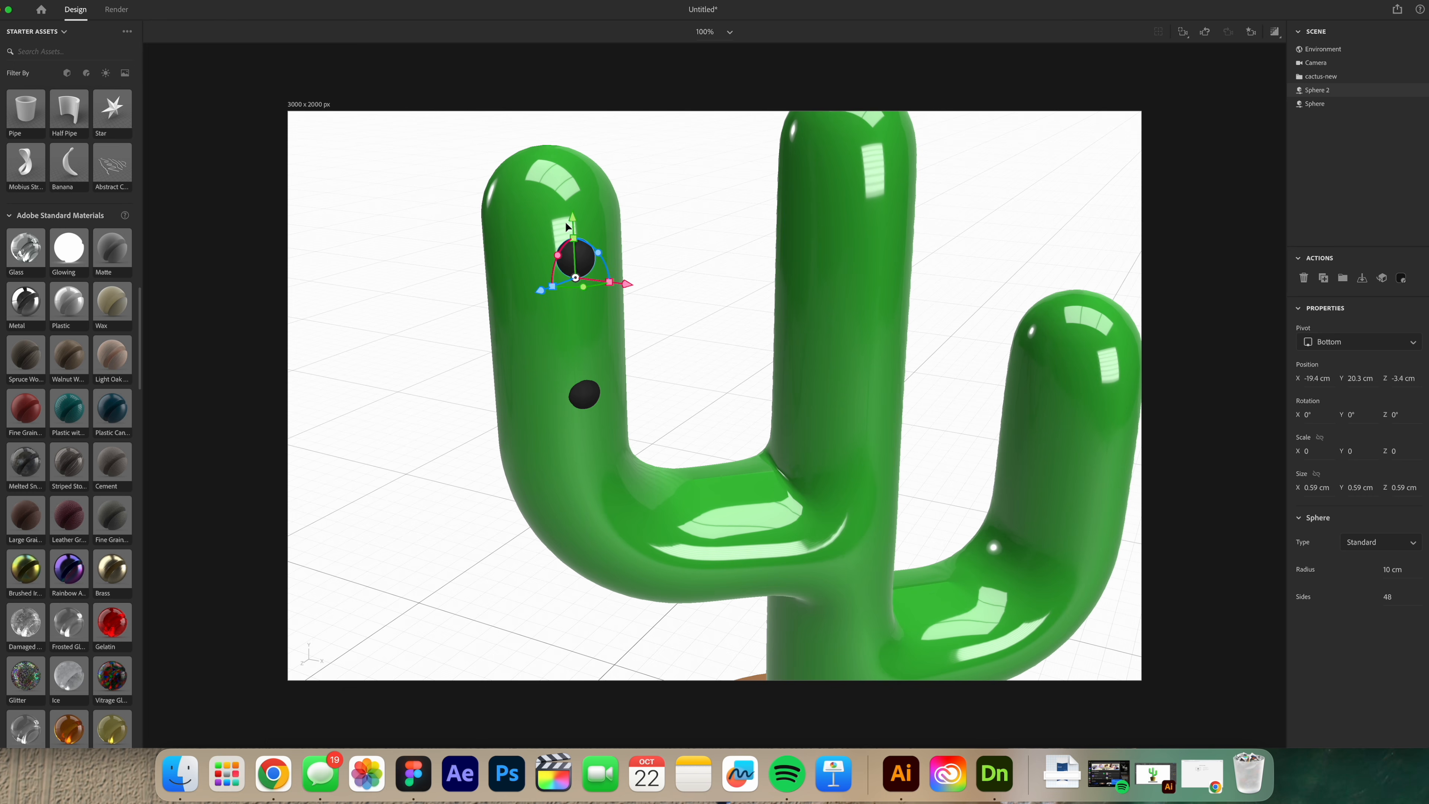
drag(626, 283, 323, 336)
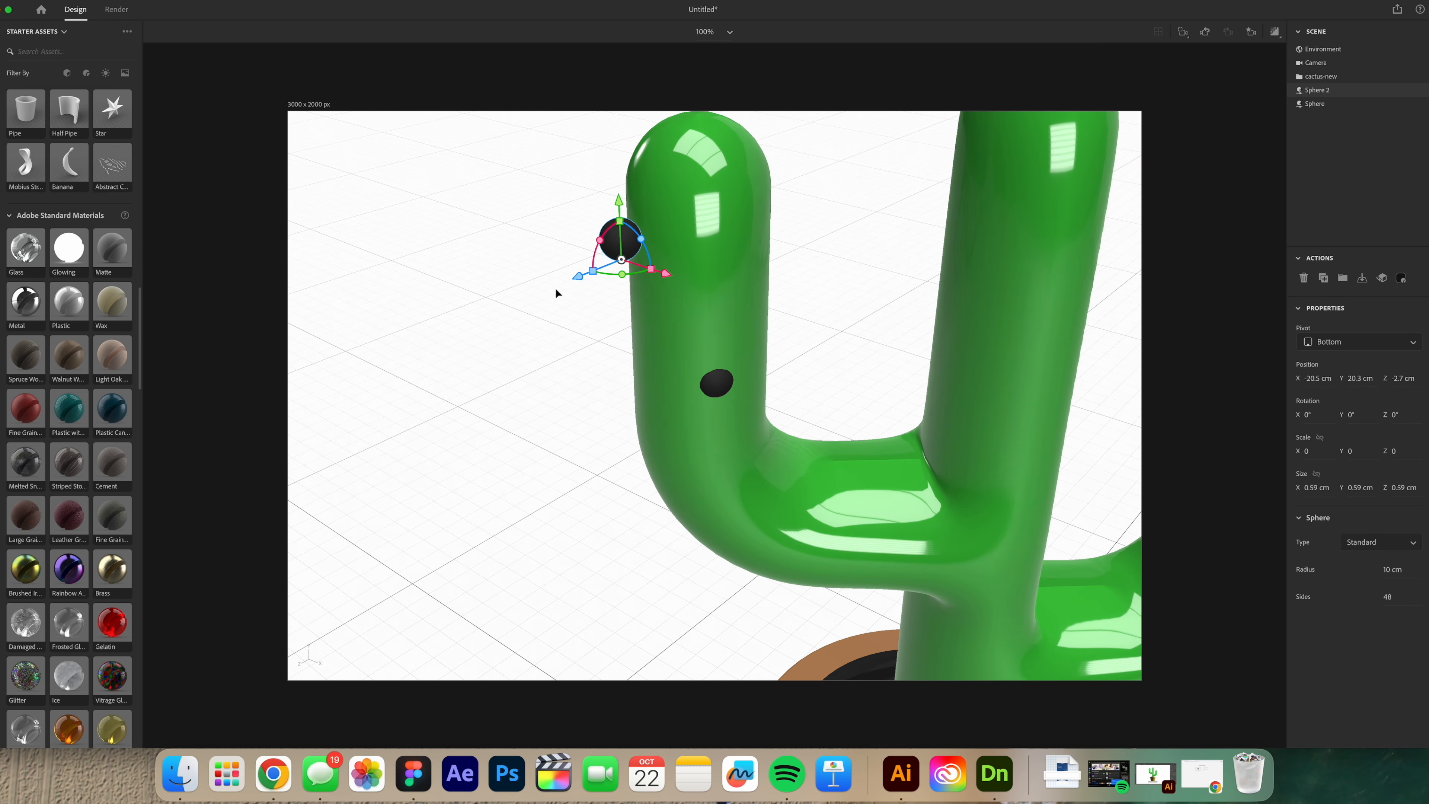
drag(582, 283, 834, 307)
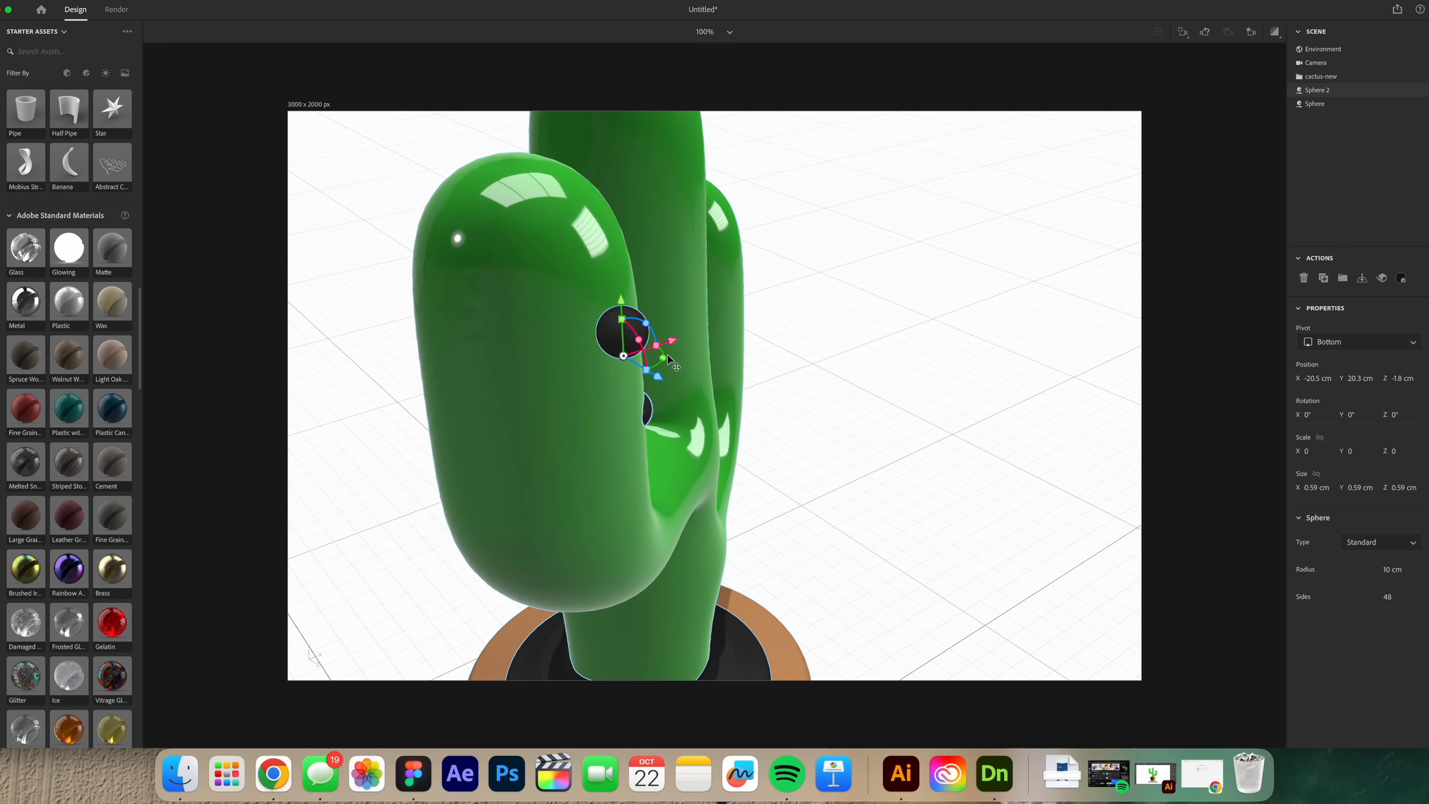
- Move the copied black sphere onto the front of the central trunk at about X -16.2, Y 20.3, Z -6.3 cm
mouse_move(675, 344)
mouse_down()
mouse_move(894, 265)
mouse_move(928, 291)
mouse_move(632, 325)
mouse_move(698, 337)
mouse_up()
drag(810, 415, 890, 262)
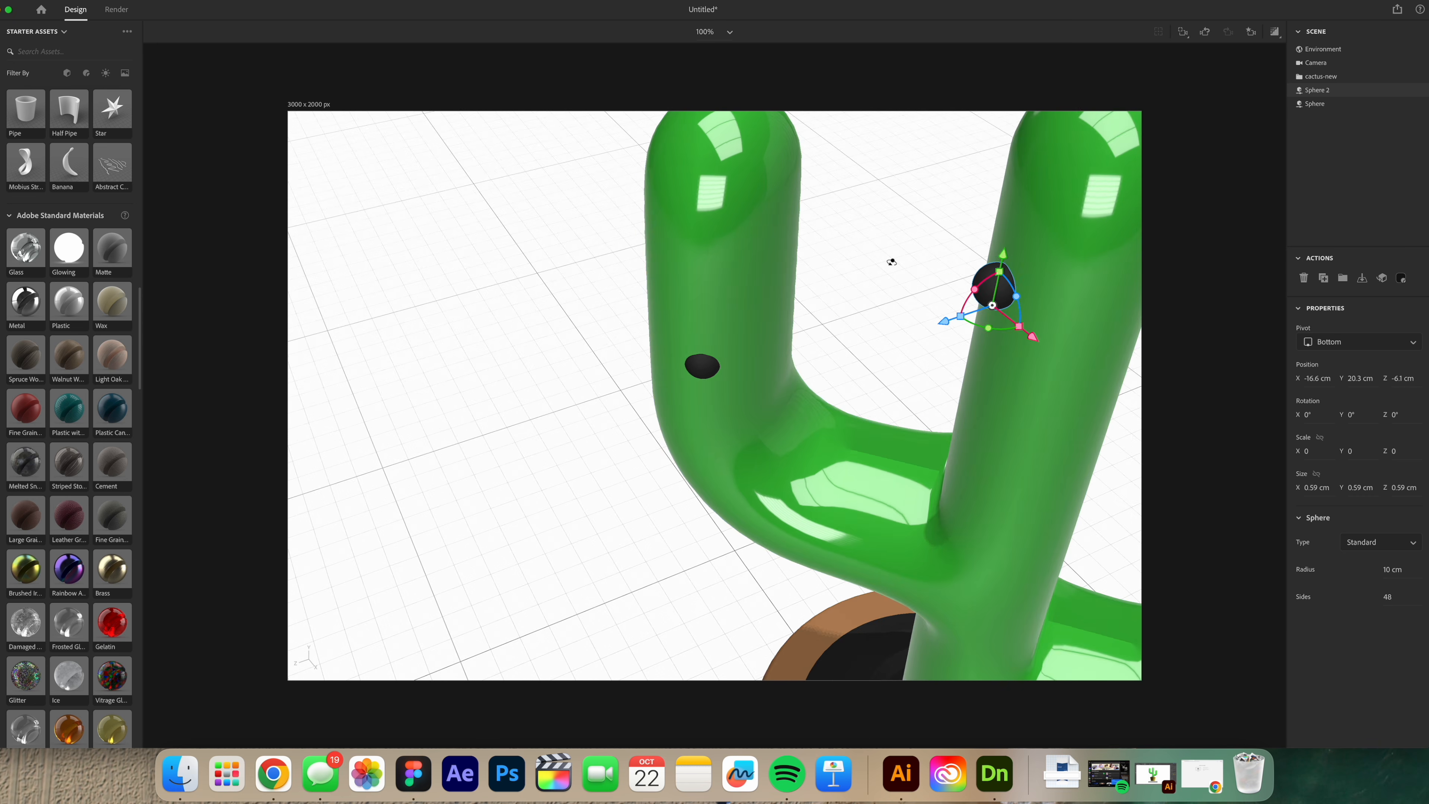
drag(992, 332, 632, 325)
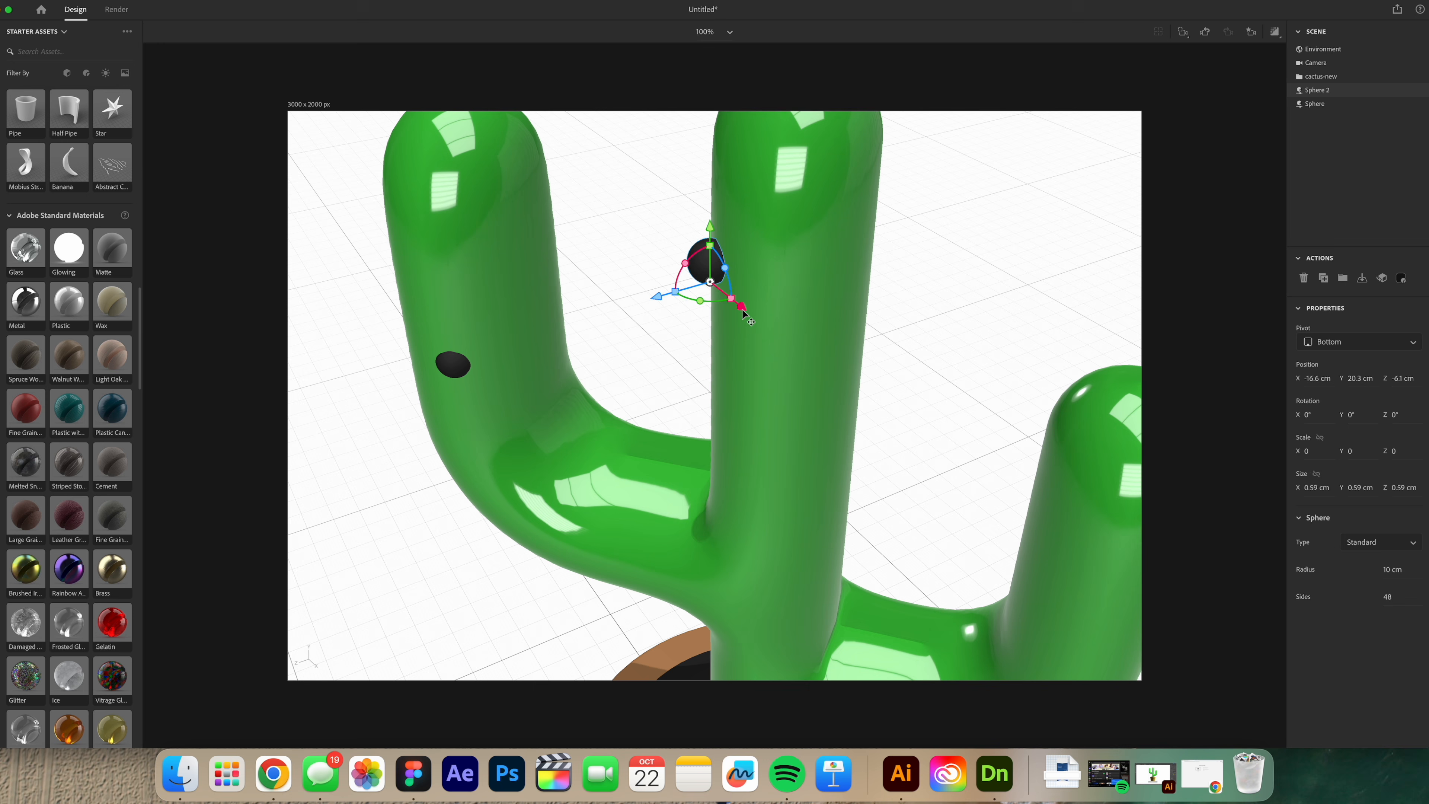
drag(741, 308, 755, 325)
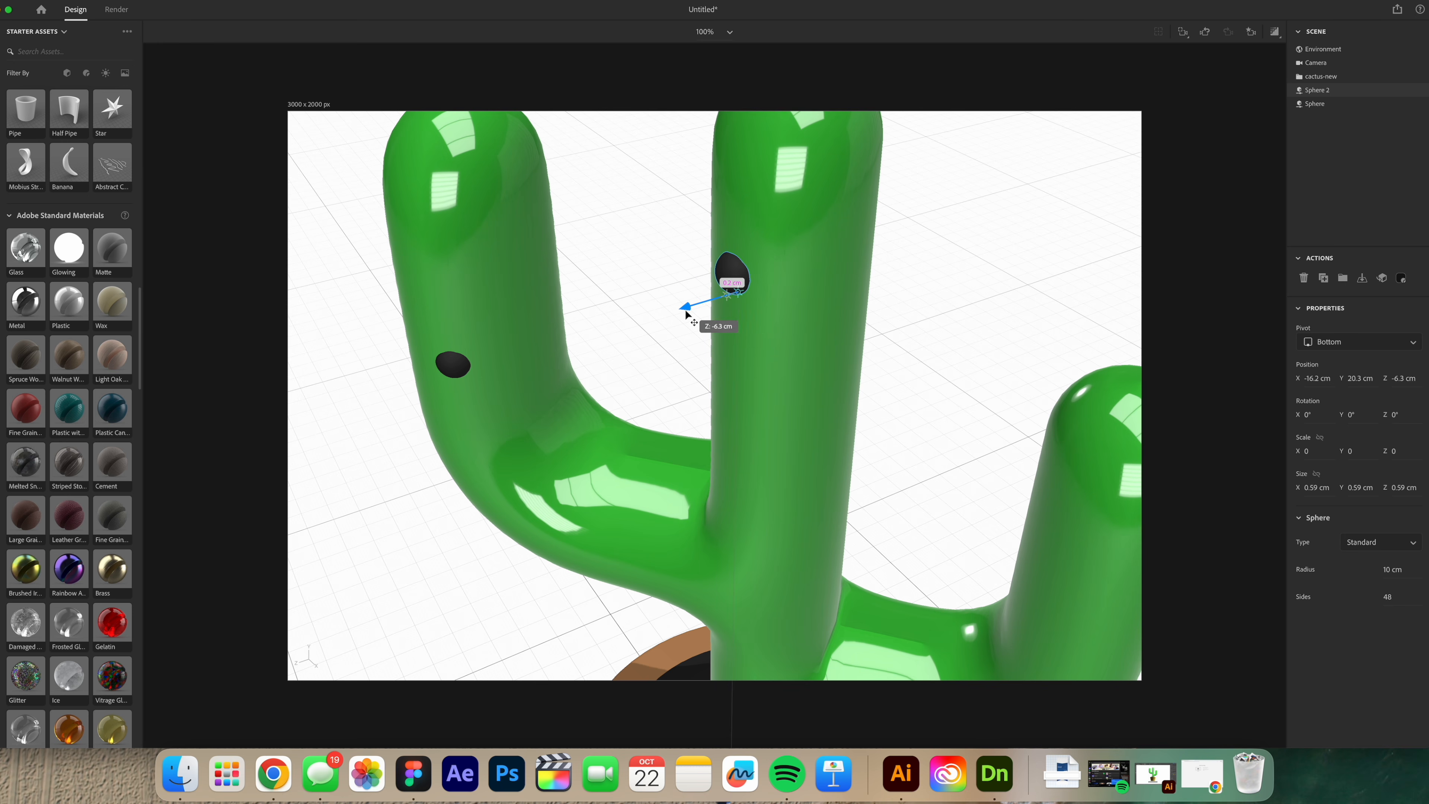
drag(688, 316, 688, 315)
- Duplicate the trunk's black sphere and place the copy lower on the trunk at about Y 16.4 cm
drag(751, 282, 779, 466)
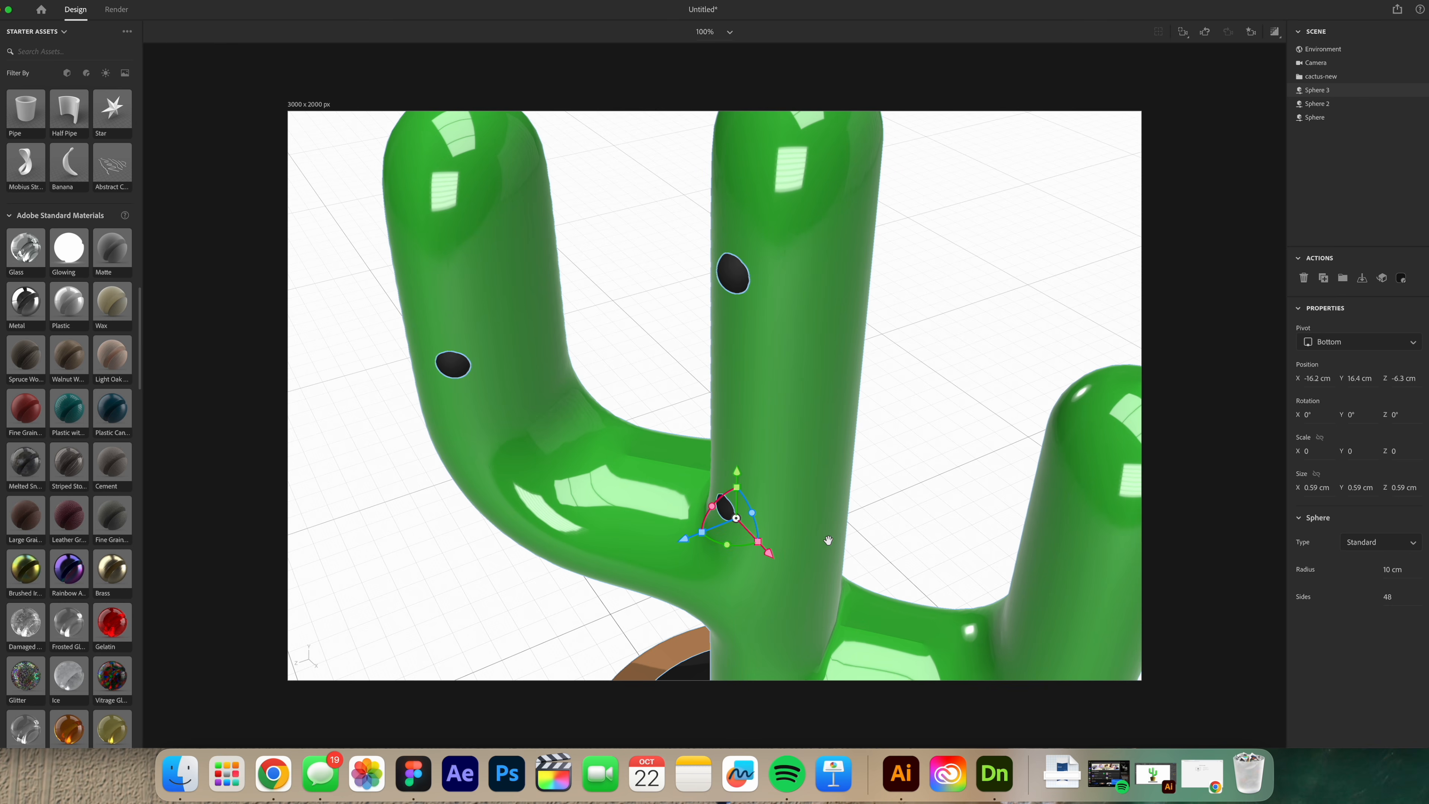
drag(823, 549, 776, 544)
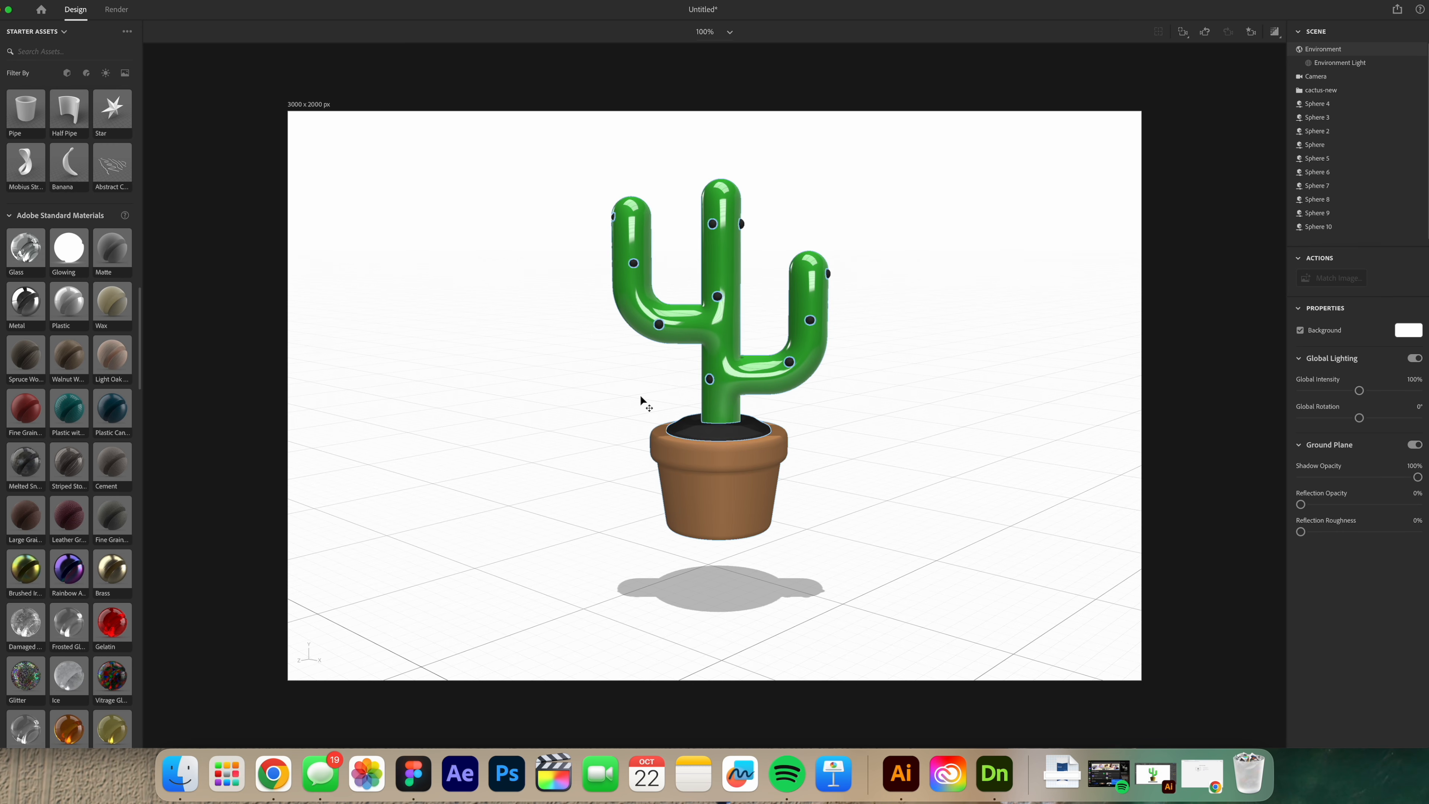
- Group the potted cactus with all its black spheres, and turn off the environment's ground plane
drag(641, 406, 566, 370)
drag(576, 173, 818, 543)
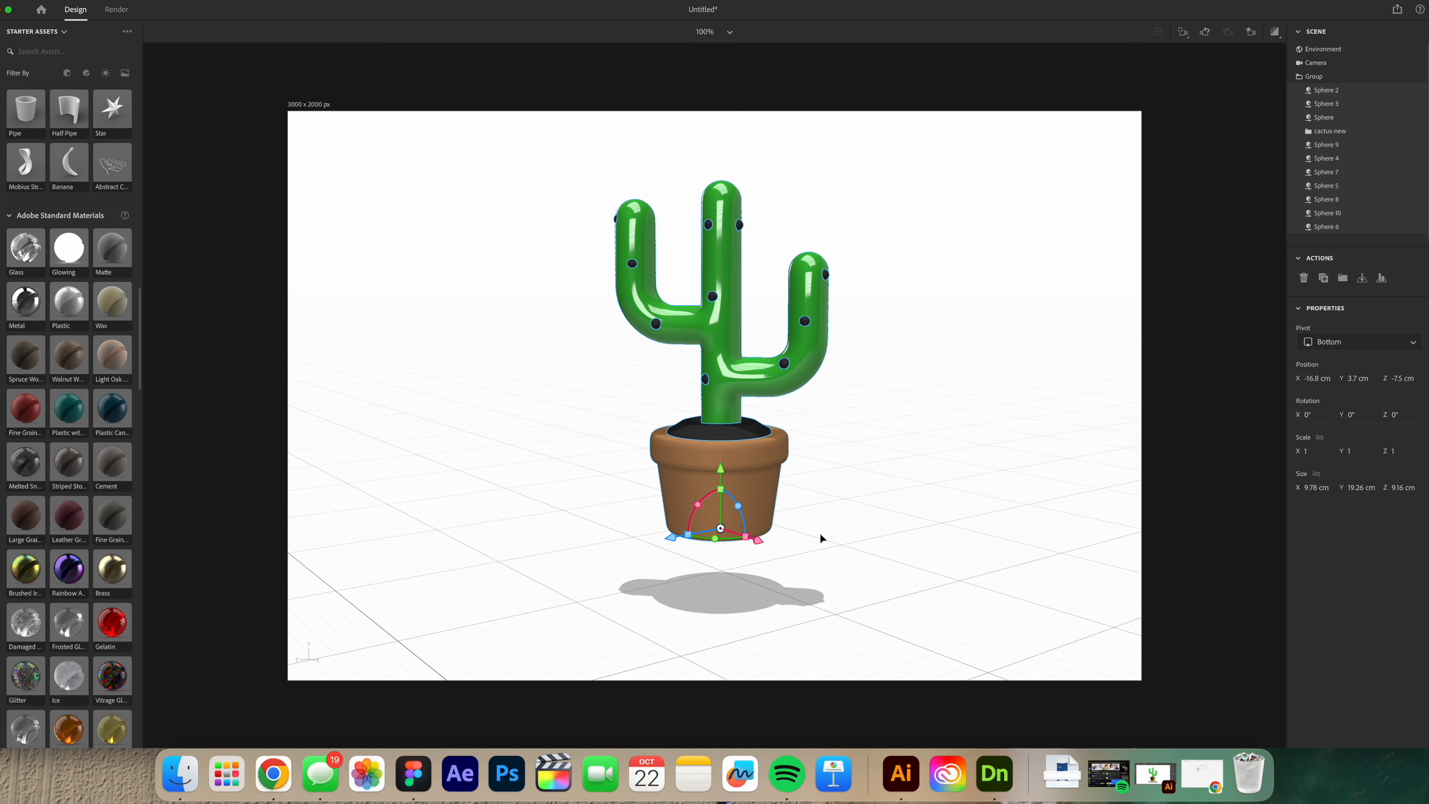
click(1323, 49)
click(1415, 446)
- Duplicate the cactus group twice and spread the three across the canvas, one as a large close-up at the lower right
drag(689, 428, 844, 676)
key(super+d)
drag(823, 697, 1068, 647)
key(super+d)
drag(1069, 647, 540, 388)
scroll(540, 387, up, 5)
click(1250, 32)
click(1266, 147)
drag(813, 163, 947, 195)
- Duplicate the small cactus three times, placing copies at the lower left, centre and, upside down, the upper middle of the canvas
key(super+d)
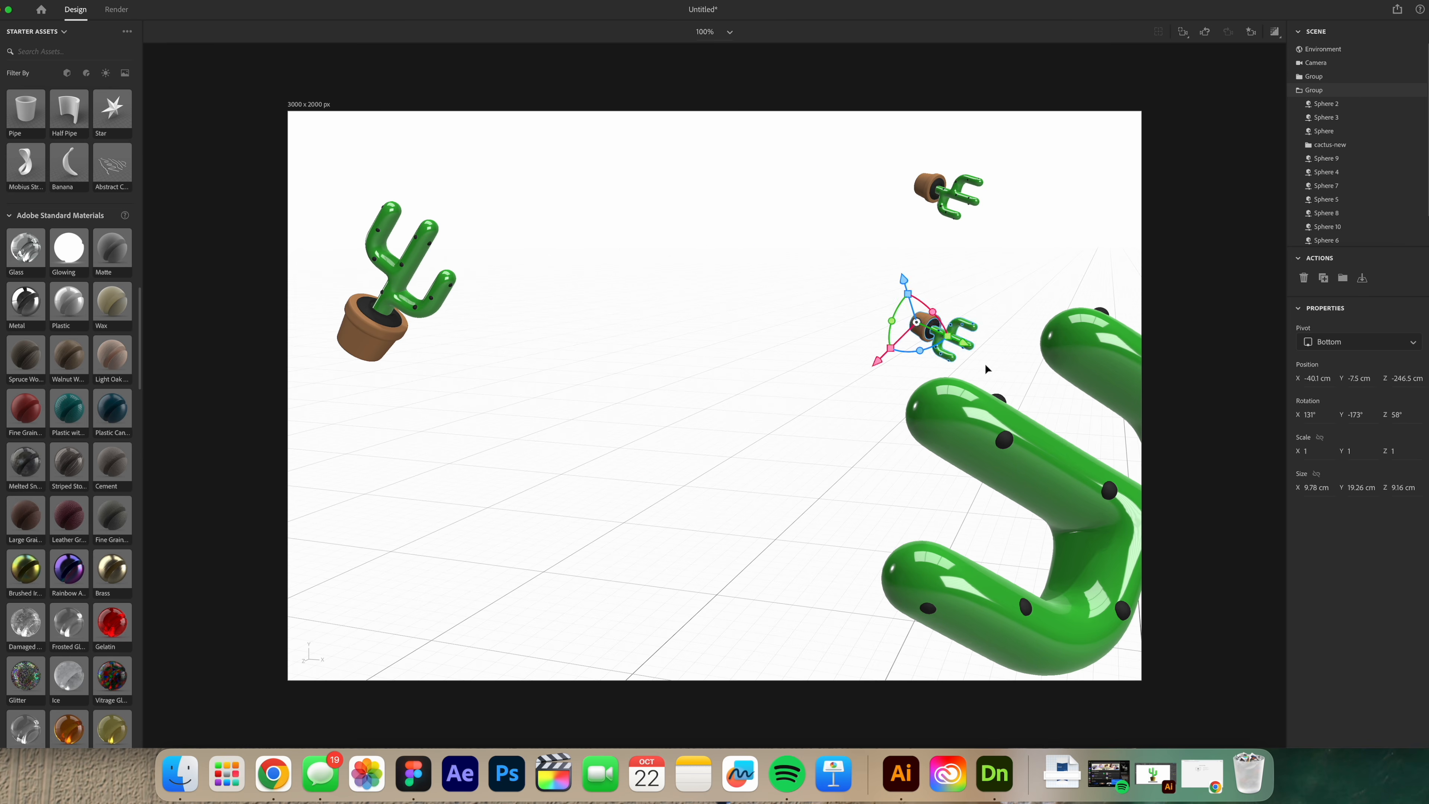
drag(951, 338, 585, 506)
key(super+d)
key(super+d)
drag(619, 524, 707, 168)
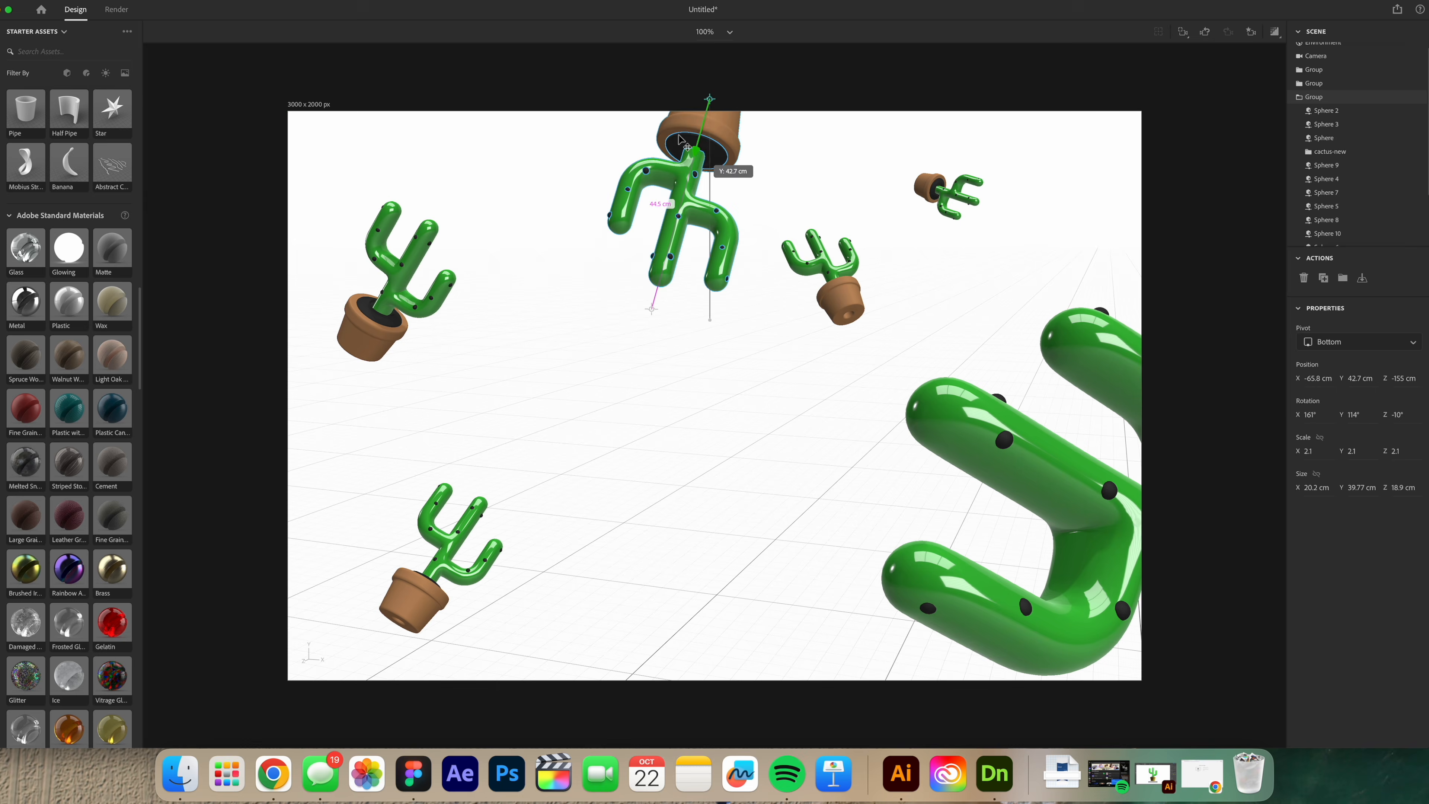
- Duplicate the central and upside-down cacti, placing one tiny copy near the upper edge and one tilted copy at the lower middle
click(841, 298)
key(super+d)
drag(844, 295, 545, 189)
click(666, 163)
key(super+d)
drag(697, 174, 752, 447)
drag(706, 388, 754, 498)
- Duplicate the tiny cactus into the upper right corner and the left-centre gap, and nudge the central and close-up cacti
click(534, 167)
key(super+d)
drag(534, 166, 1100, 145)
click(534, 167)
key(super+d)
drag(839, 296, 809, 312)
drag(1069, 501, 1060, 501)
click(816, 315)
key(super+d)
drag(816, 315, 597, 422)
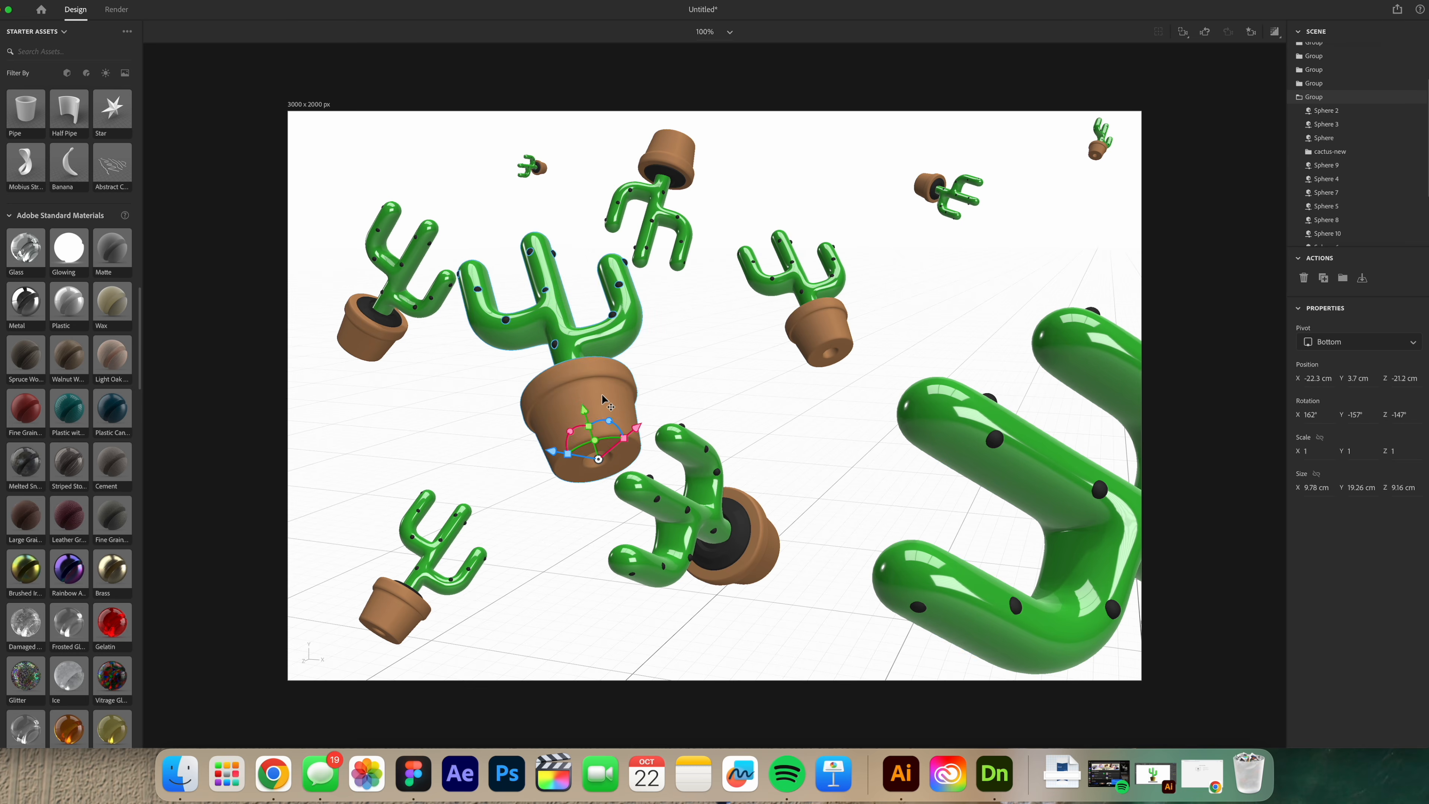
key(Delete)
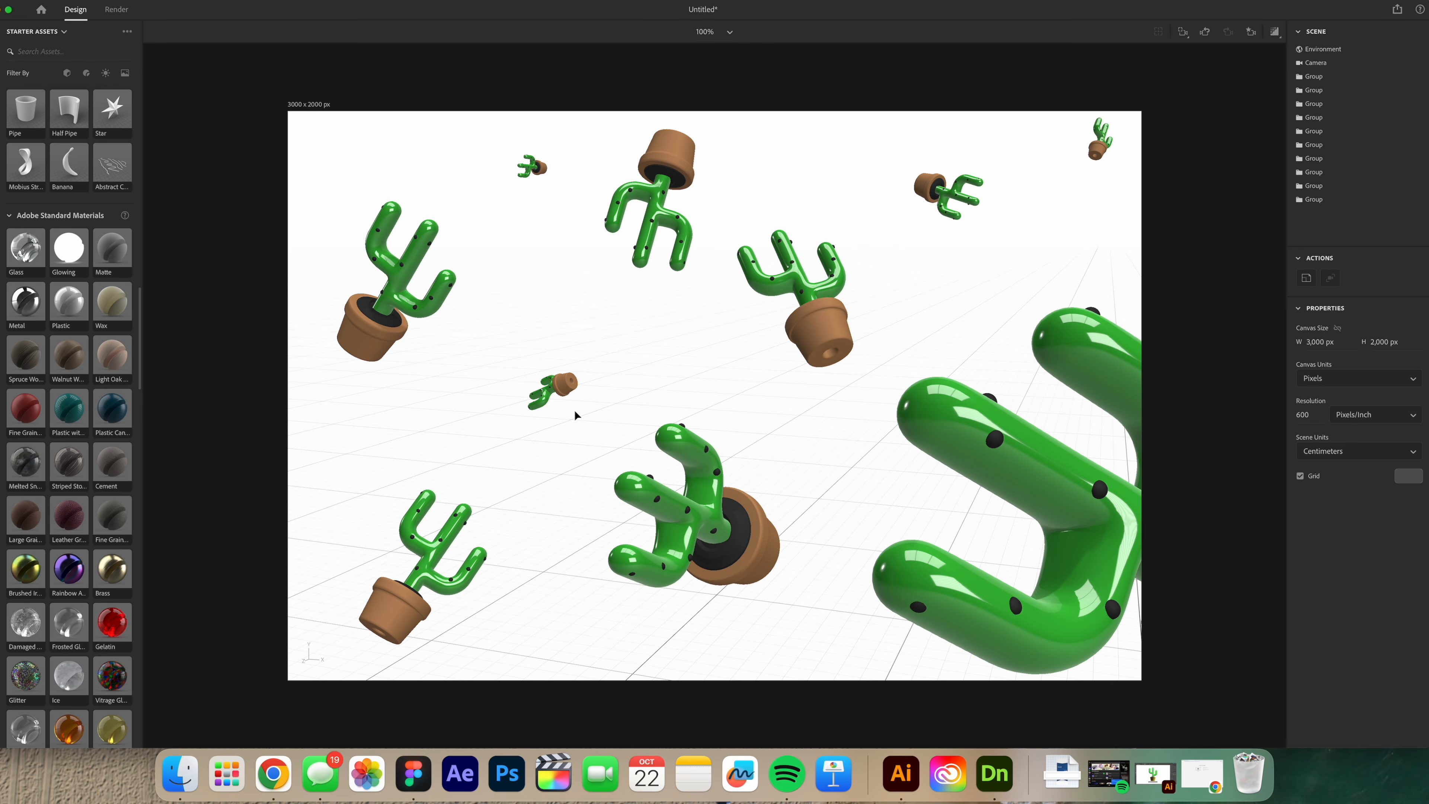
- Turn on the render preview, and in Photoshop show the portrait photo layer beneath the rendered cacti
click(1275, 33)
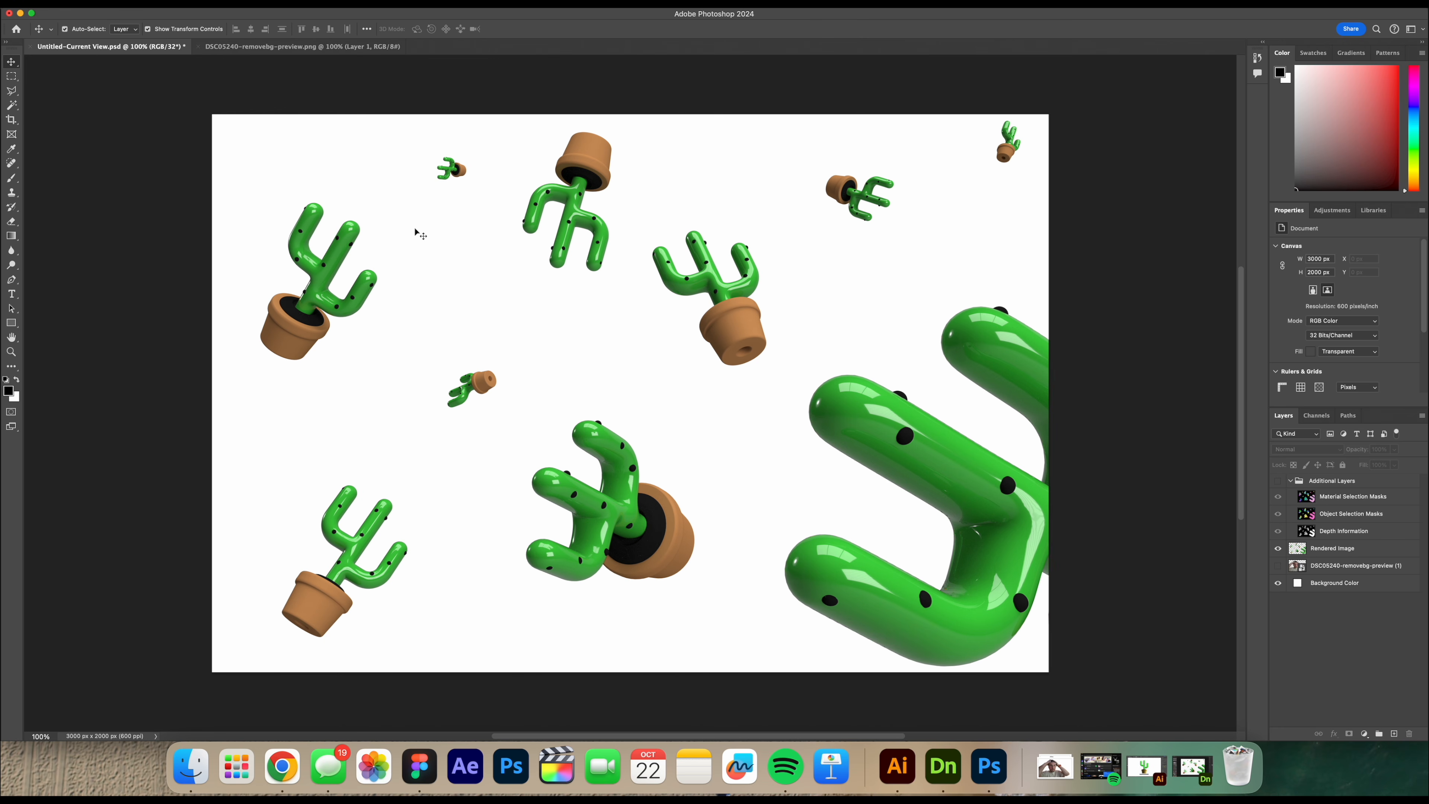
drag(704, 372, 693, 340)
click(1278, 566)
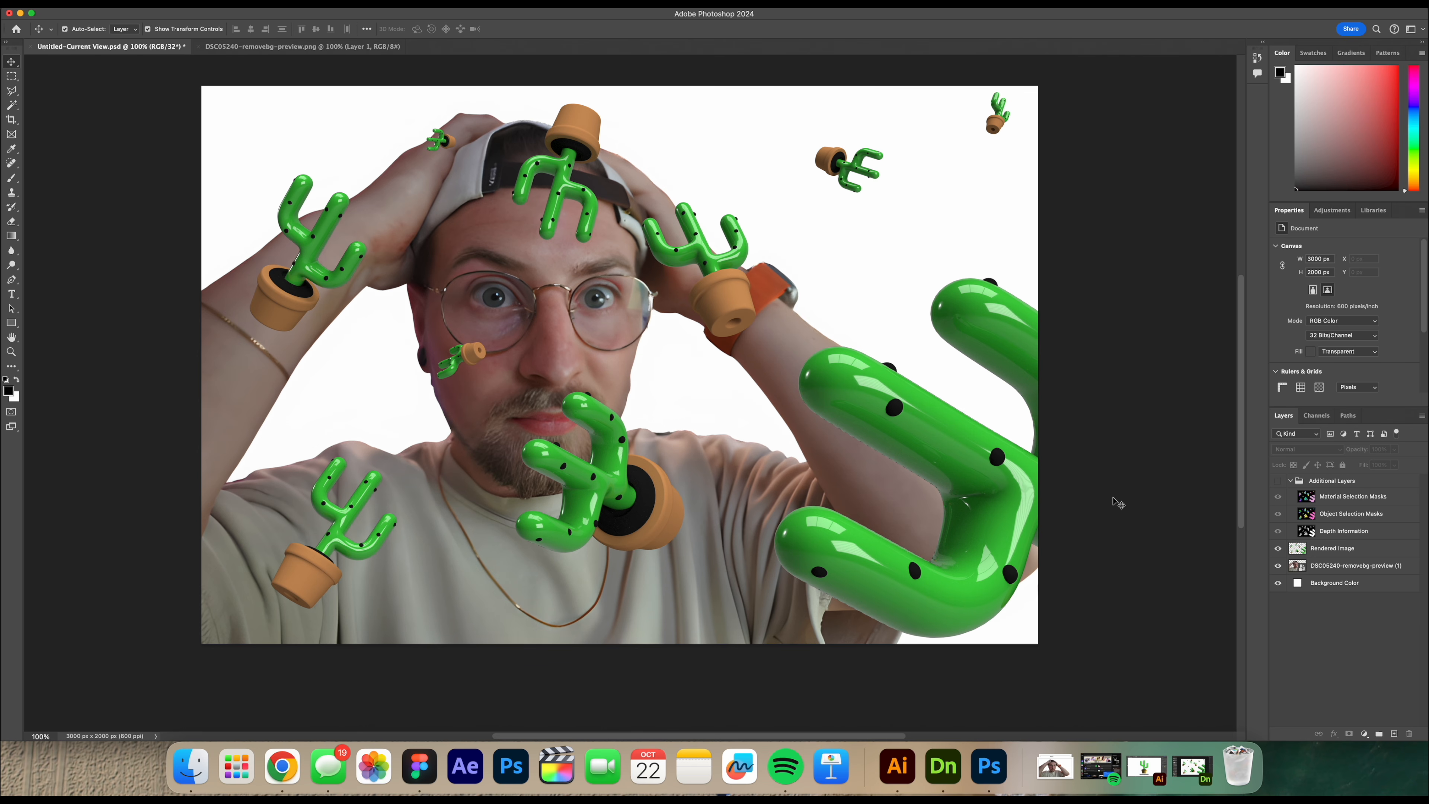
- Draw a rectangle of about 3137 x 2070 px over the whole canvas and fill it with mustard yellow (H 41, S 89, B 65)
click(12, 323)
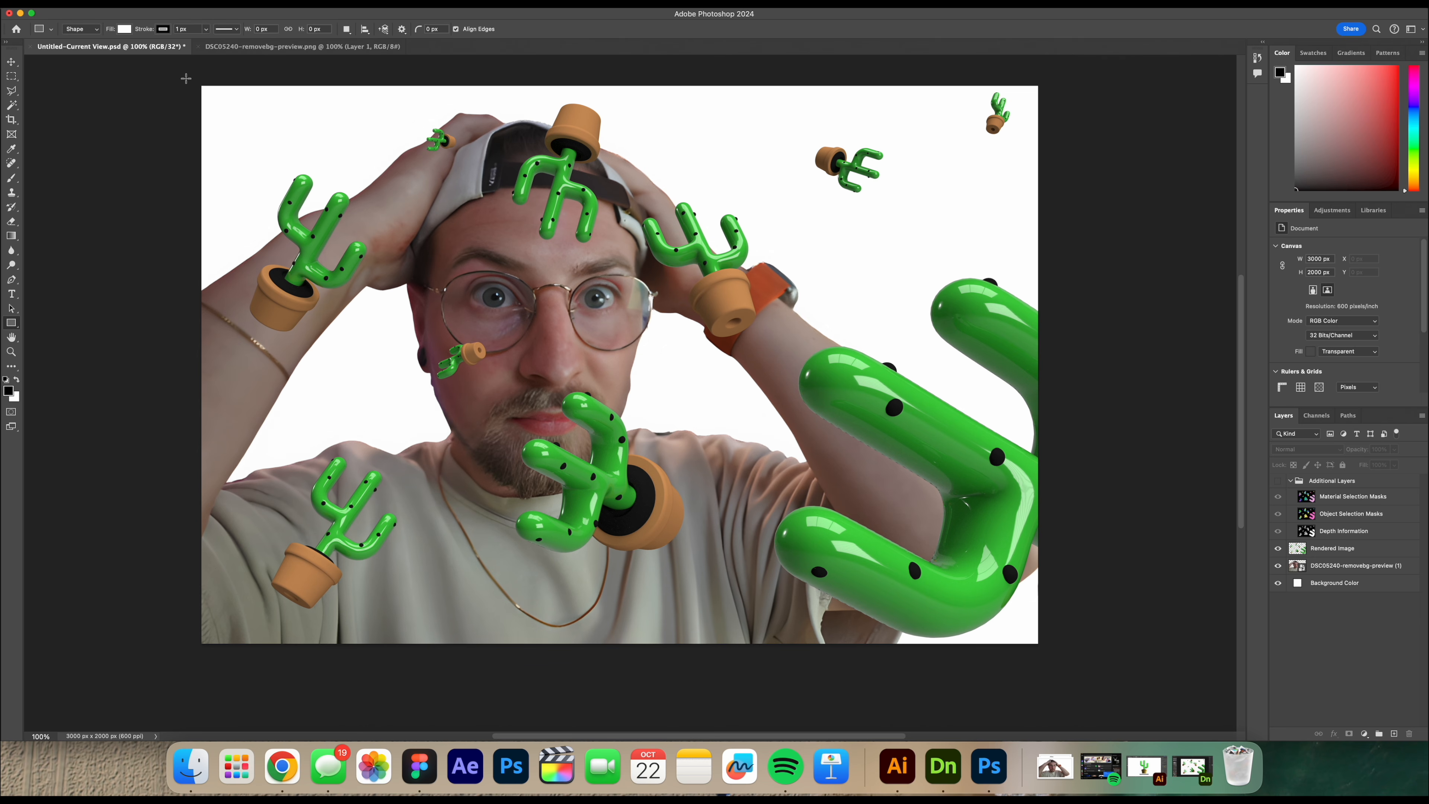
drag(186, 78, 1061, 655)
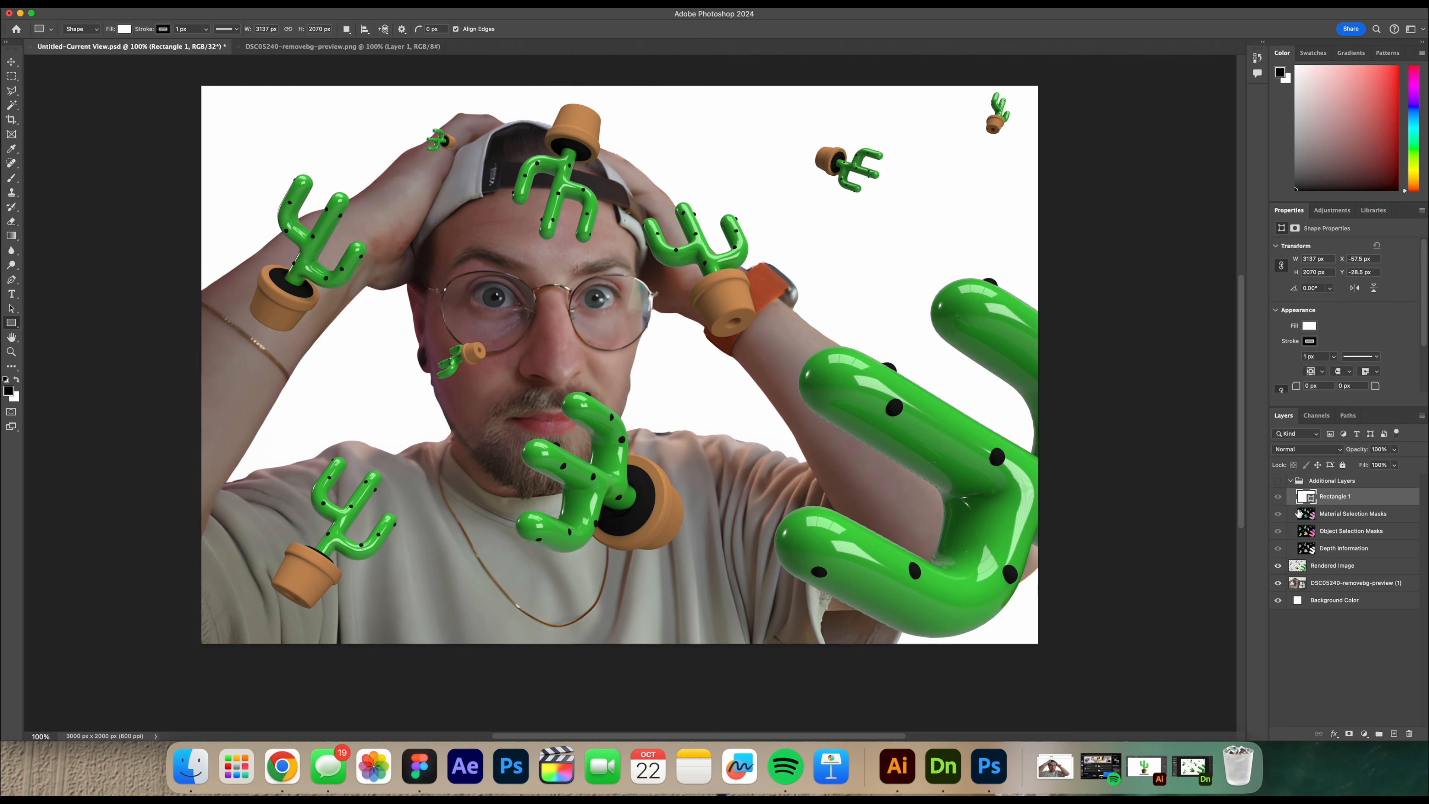
click(1309, 327)
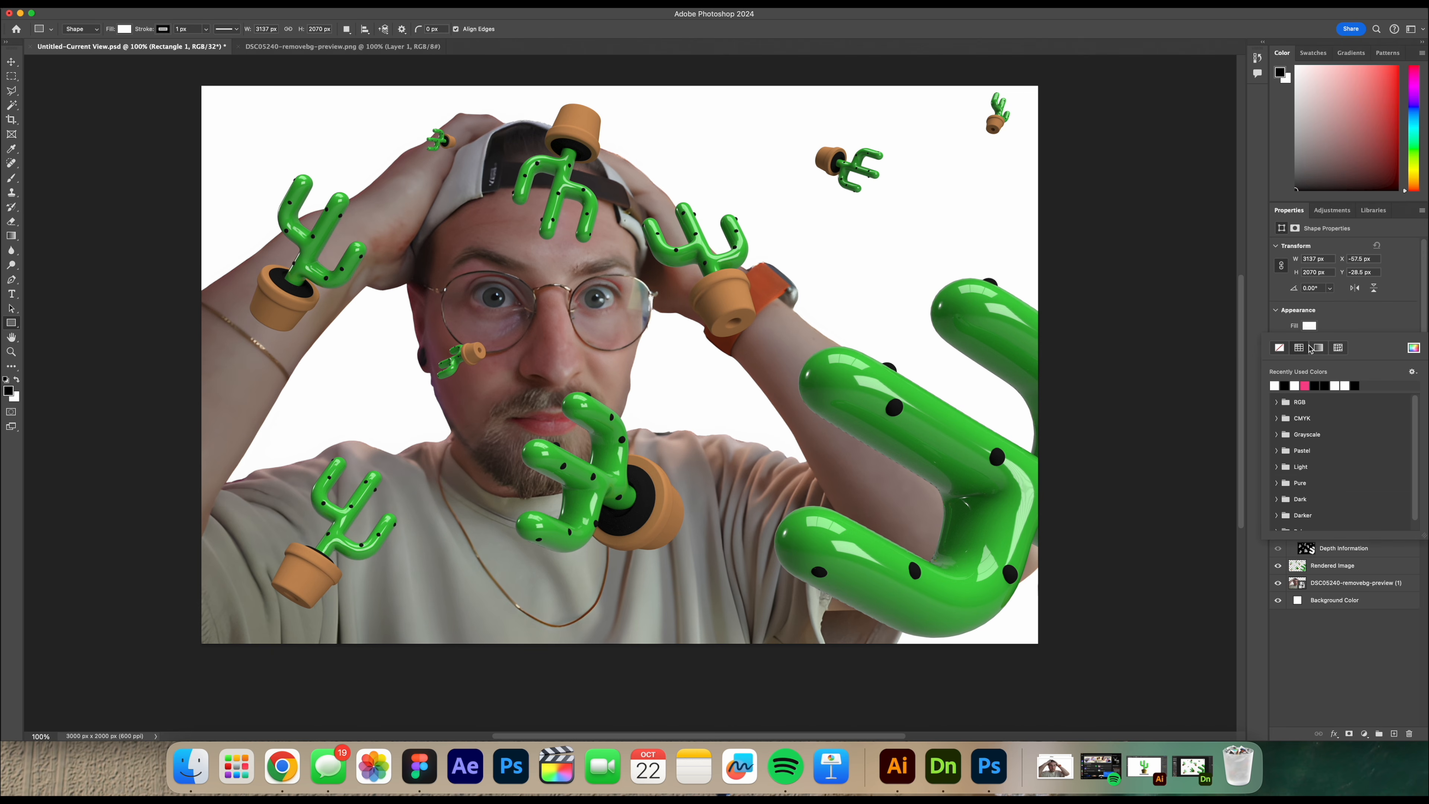
click(1414, 347)
click(725, 544)
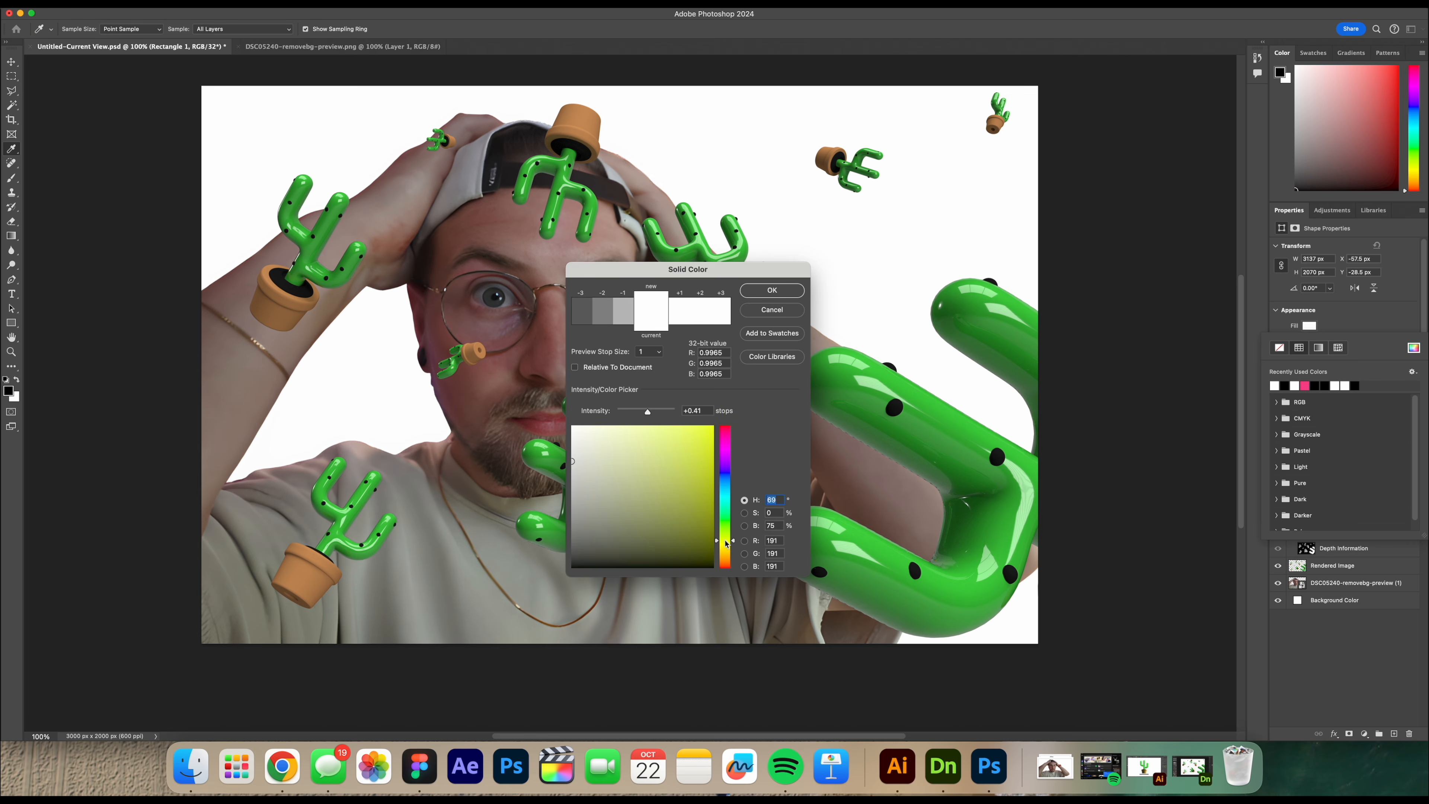
click(699, 466)
click(781, 290)
- Change the rectangle's fill to a brighter yellow and move its layer beneath both the Rendered Image and the photo layers
drag(1329, 496, 1334, 569)
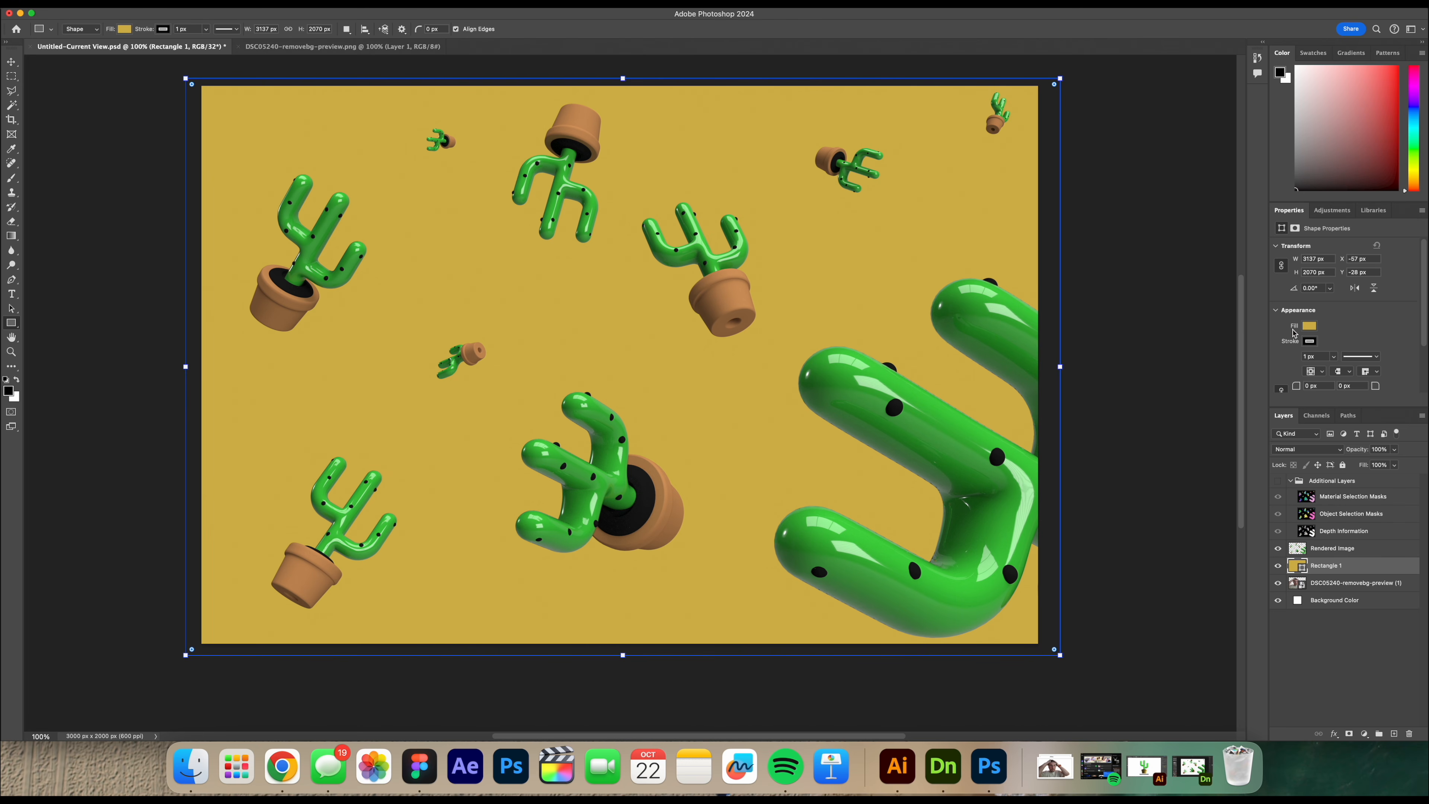
click(1309, 326)
click(1414, 348)
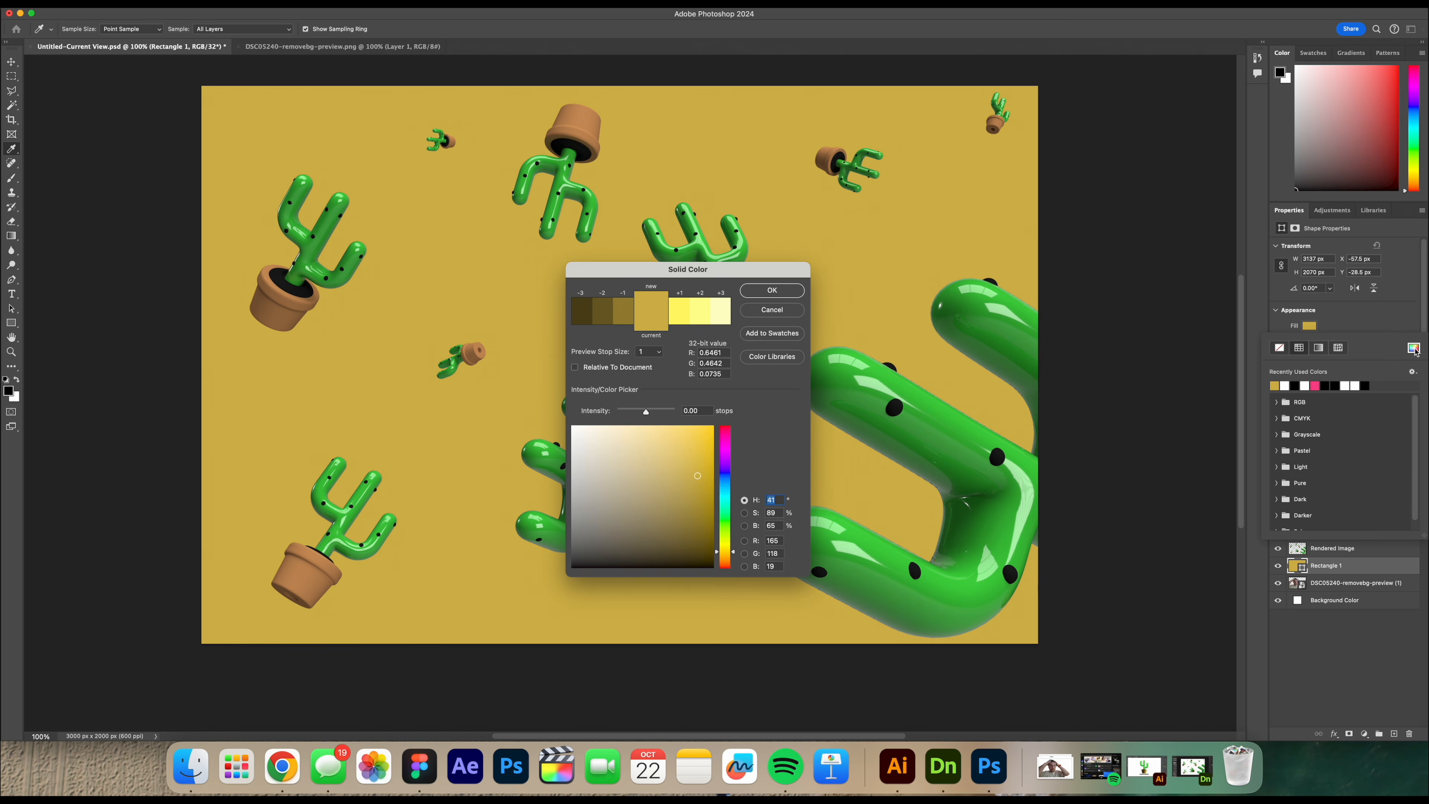
drag(730, 551, 730, 549)
click(708, 464)
key(Return)
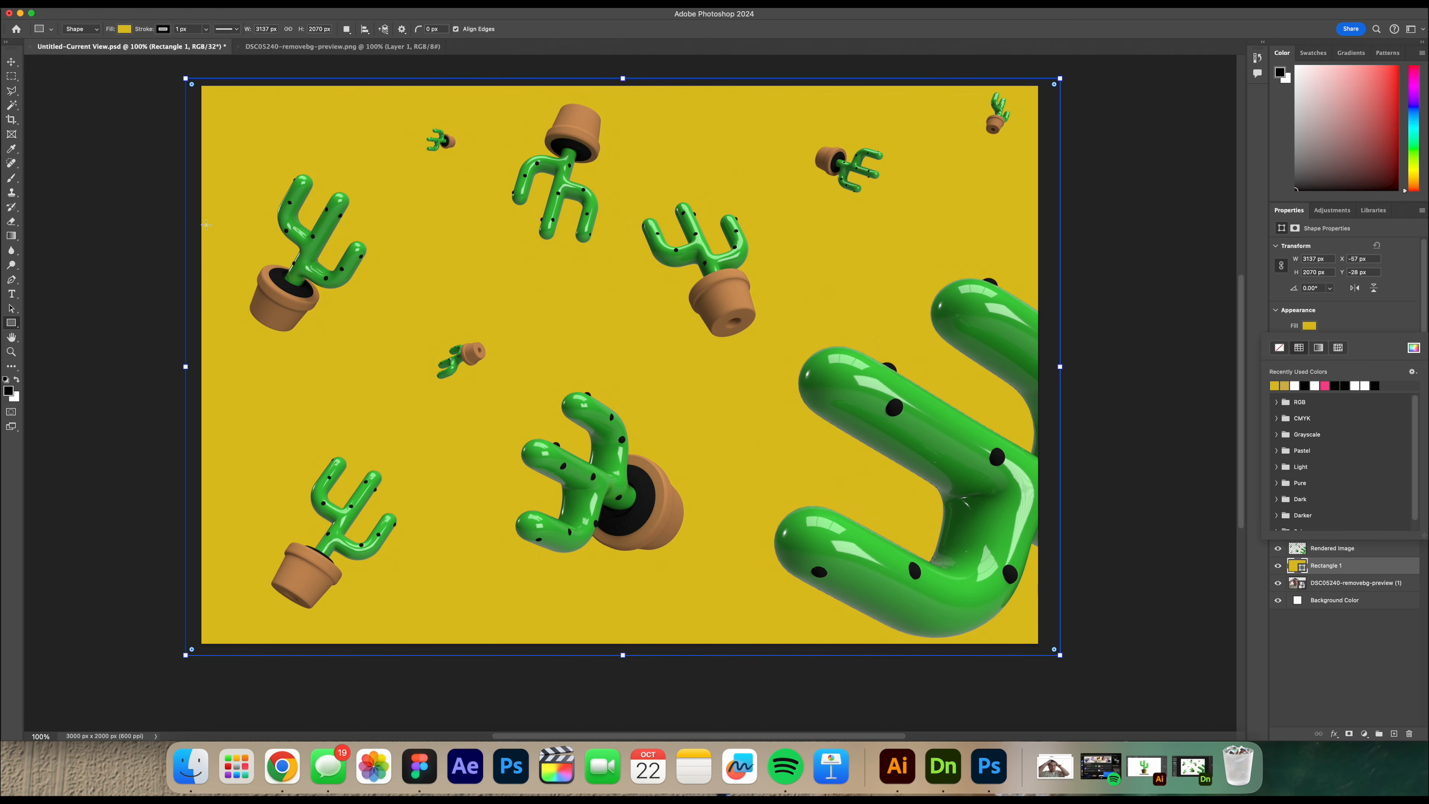
click(10, 60)
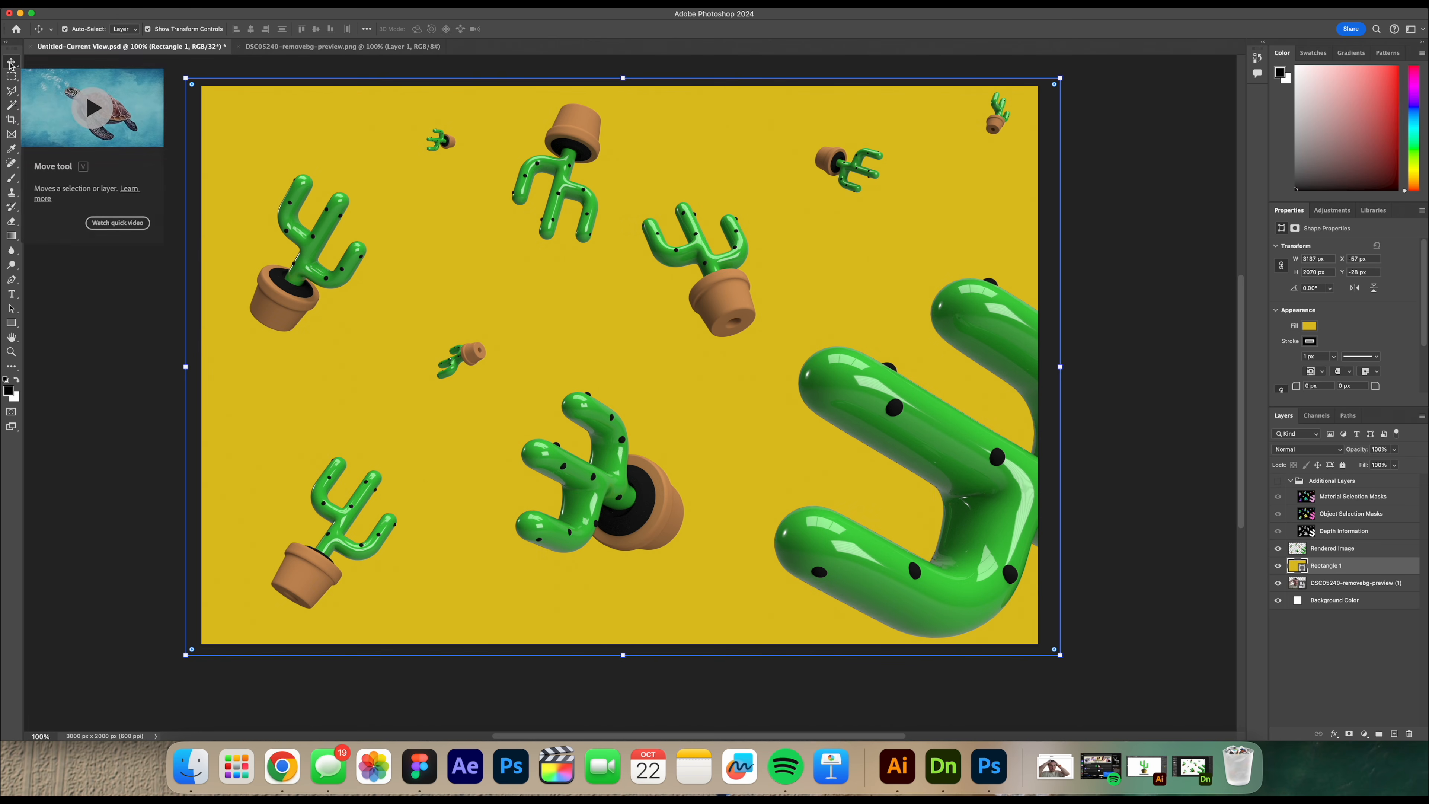
key(super+bracketleft)
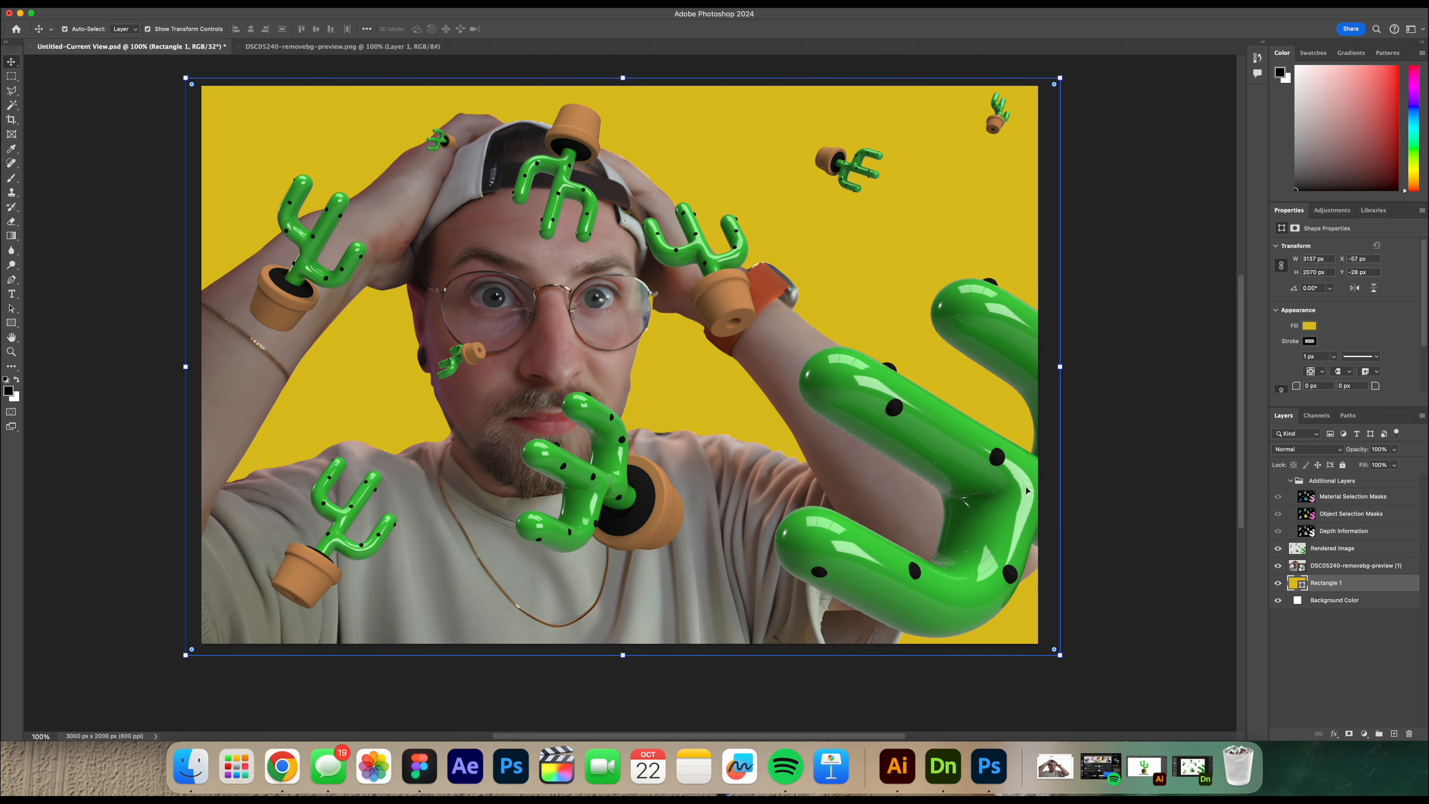
- Add a layer mask to the Rendered Image layer and set up a soft 78 px brush with black as the foreground color
click(1320, 551)
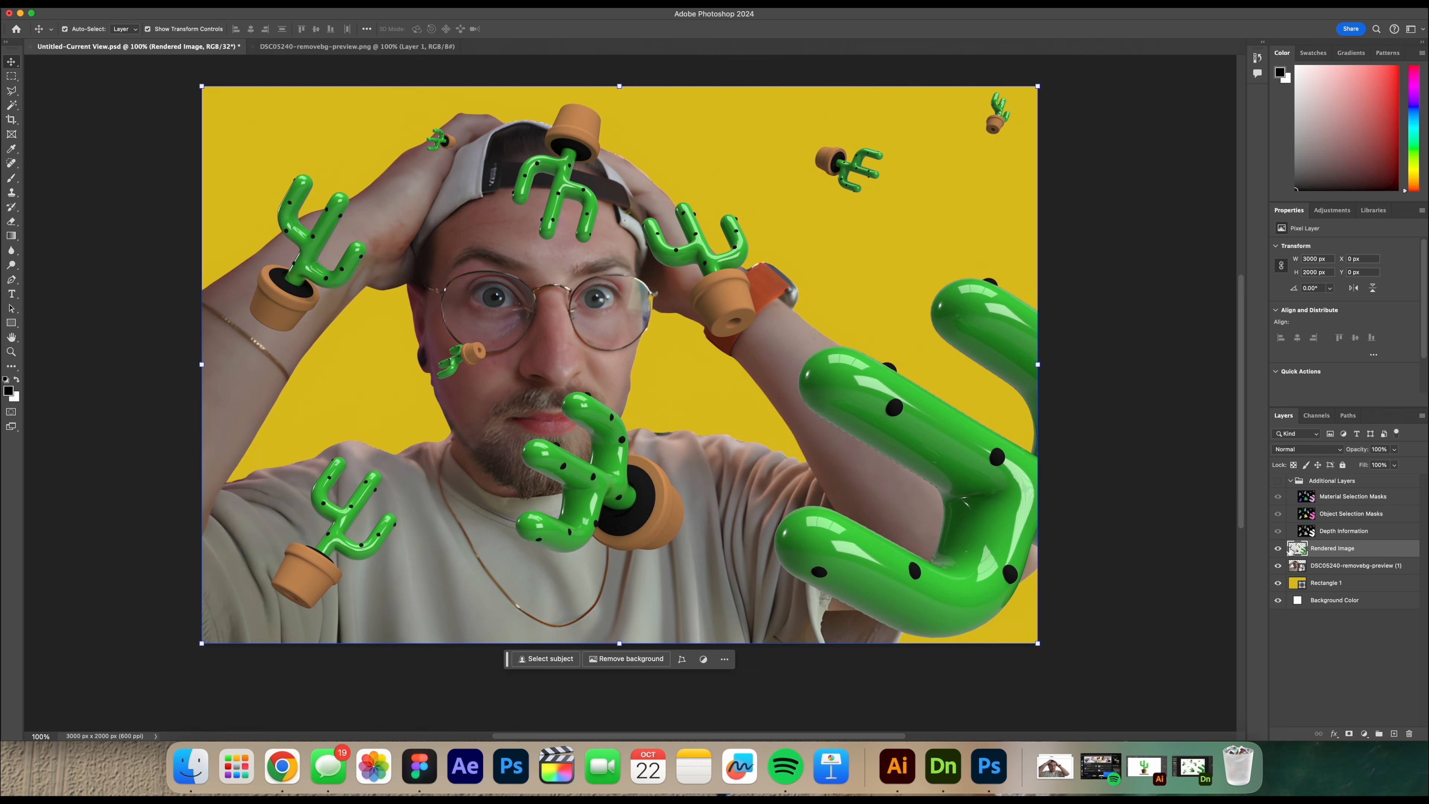
click(1349, 734)
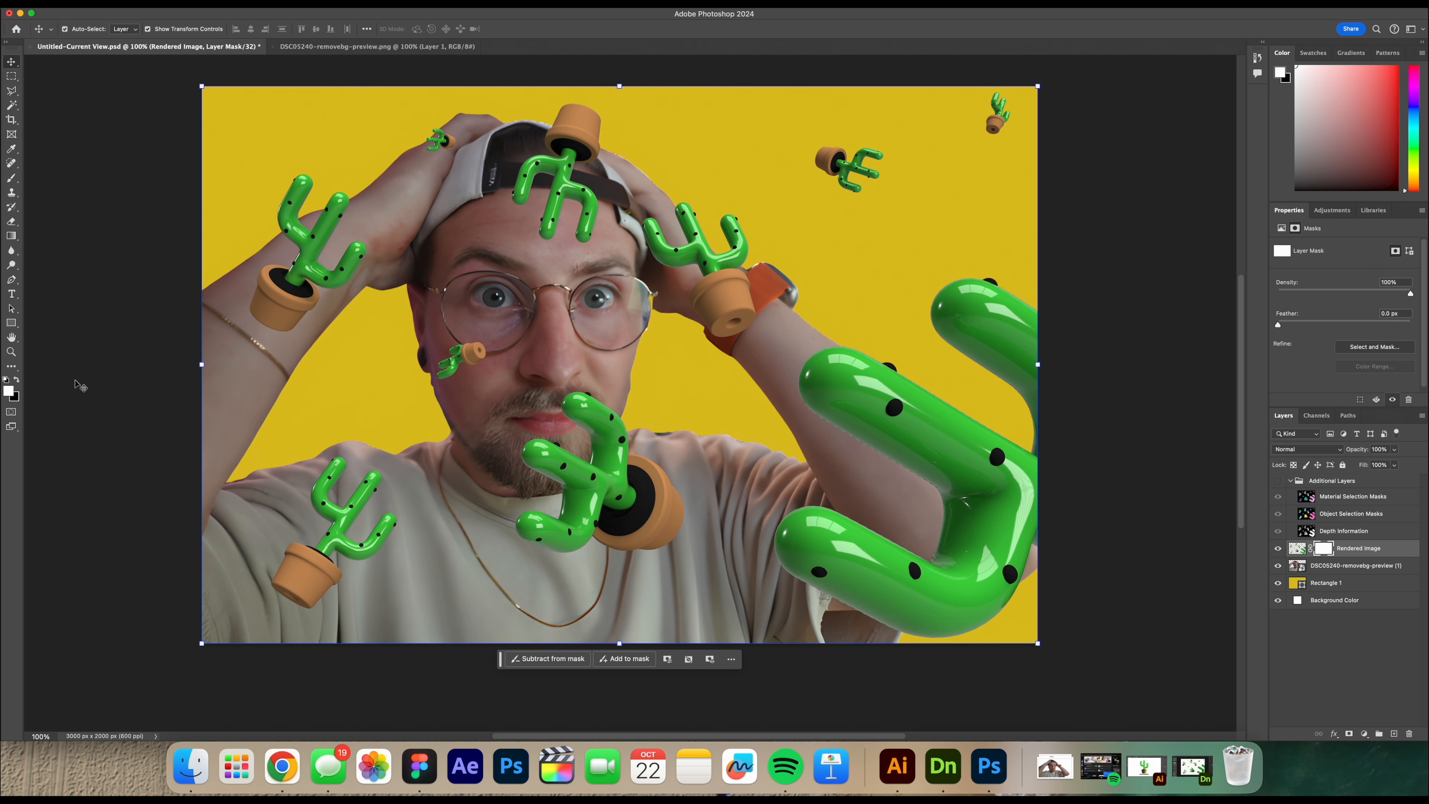
key(b)
right_click(705, 376)
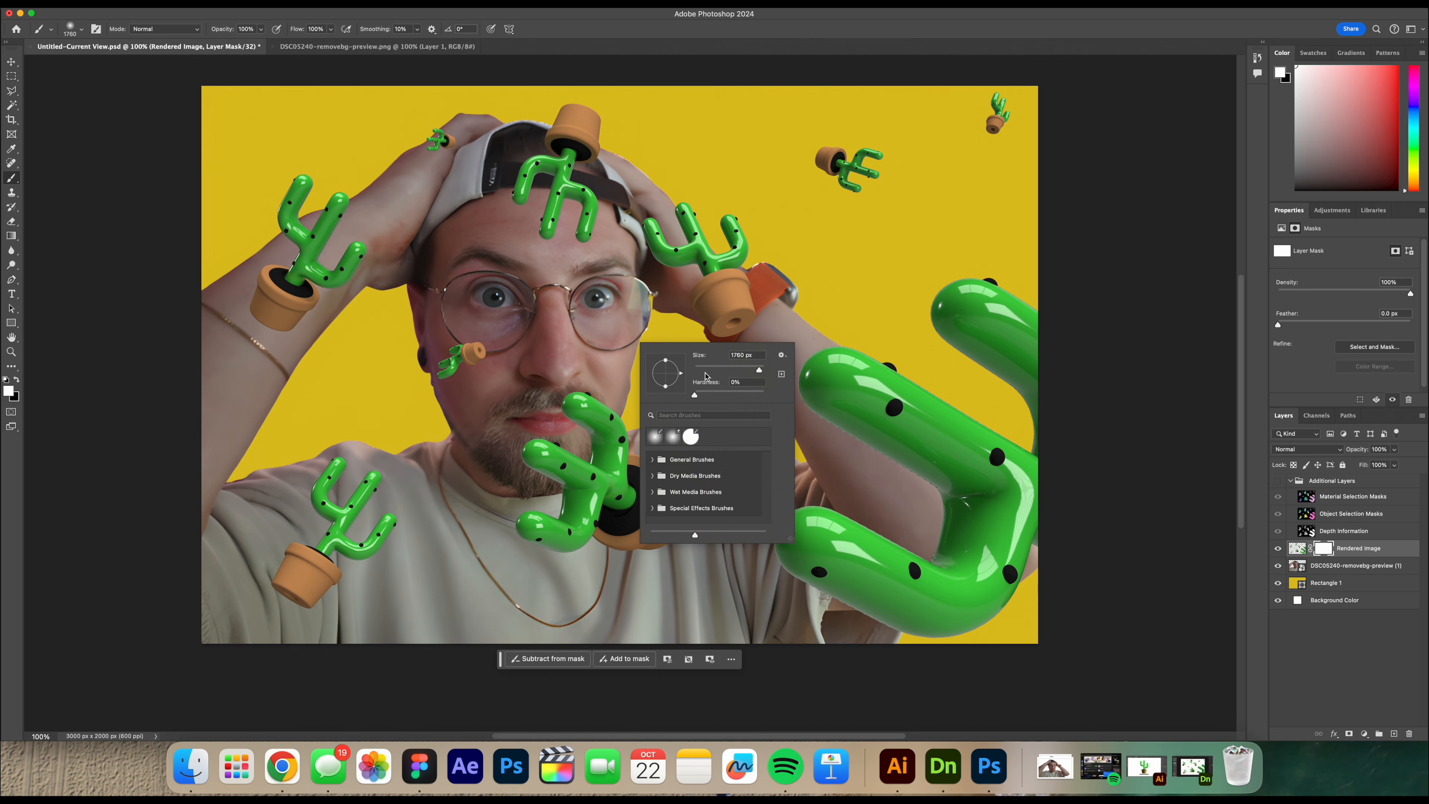
click(726, 368)
click(659, 255)
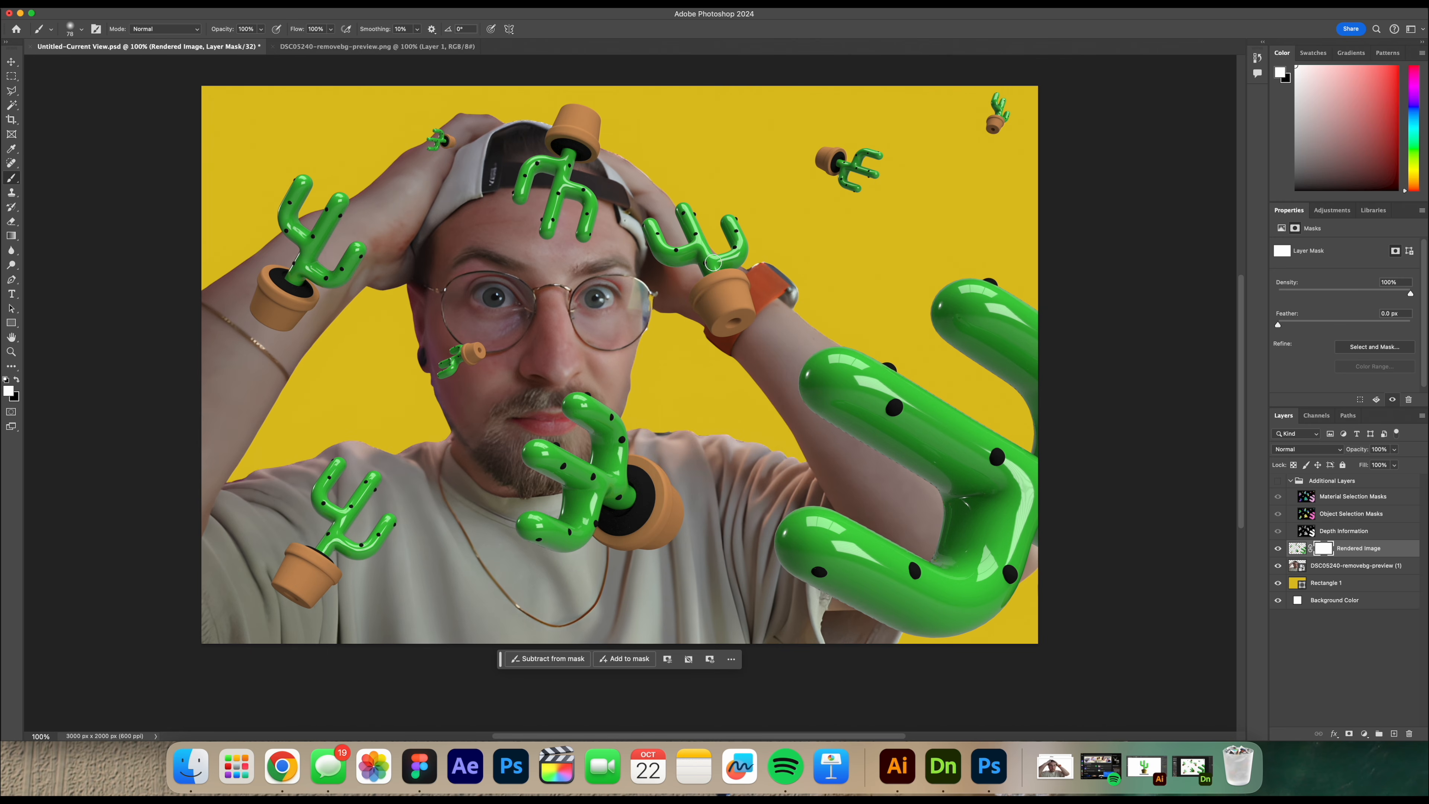
click(16, 380)
mouse_move(697, 240)
mouse_down()
mouse_move(715, 268)
mouse_move(673, 263)
mouse_move(696, 263)
mouse_move(693, 279)
mouse_move(741, 240)
mouse_move(661, 333)
mouse_move(732, 321)
mouse_move(698, 240)
mouse_move(623, 229)
mouse_move(665, 293)
mouse_move(641, 240)
mouse_move(688, 242)
mouse_up()
key(super+z)
- Load the photo layer's pixels as a selection and target the Rendered Image layer's mask
right_click(1296, 567)
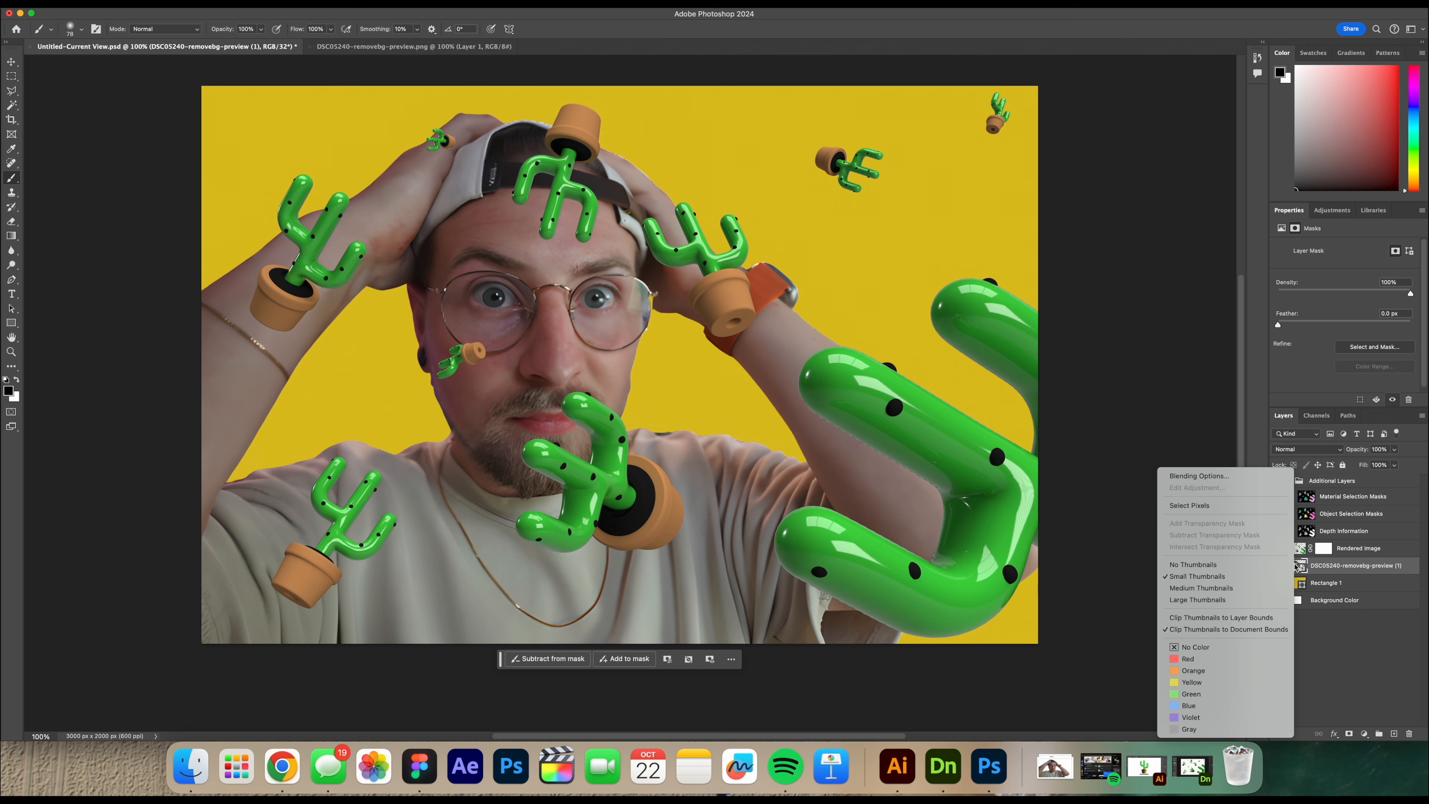
click(1209, 506)
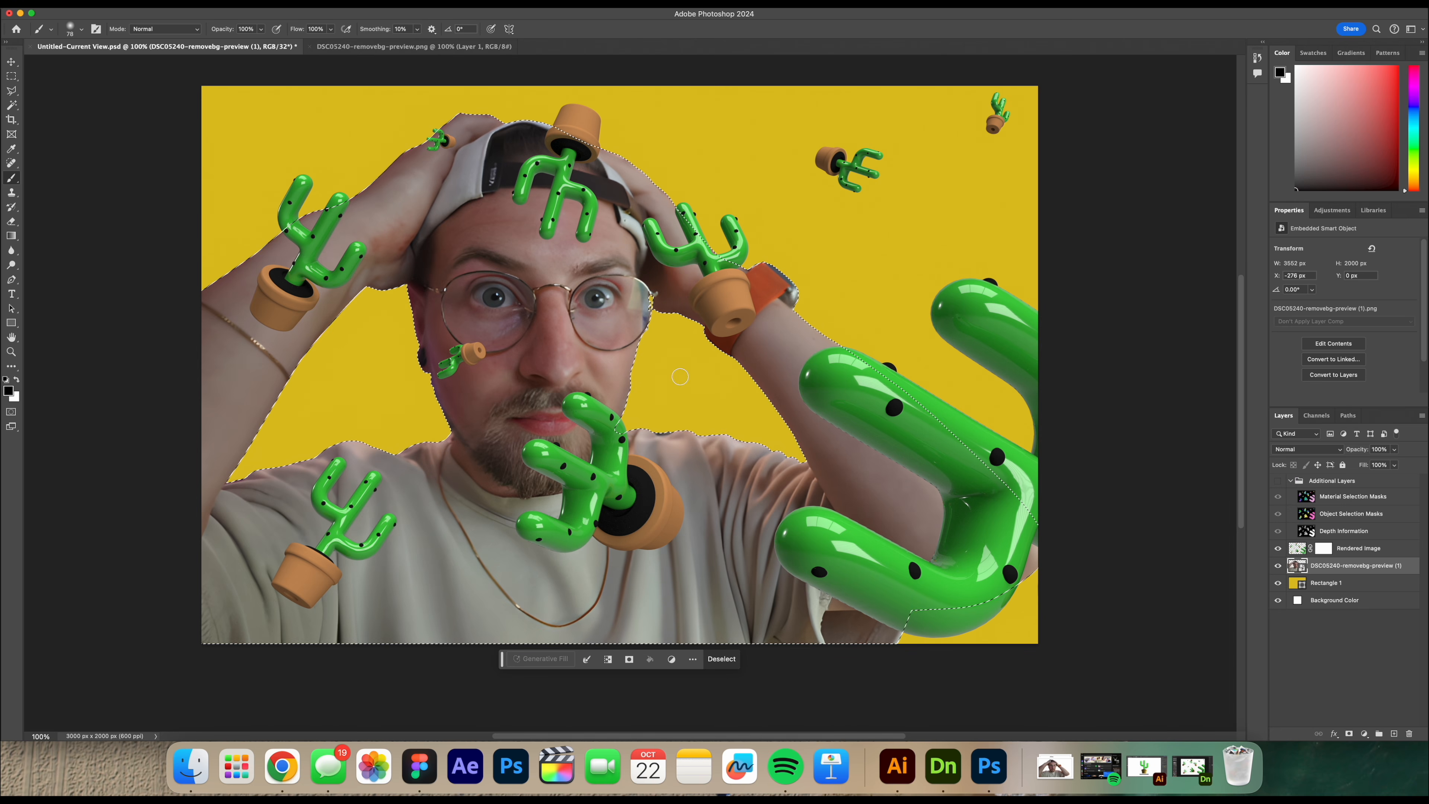
click(1319, 550)
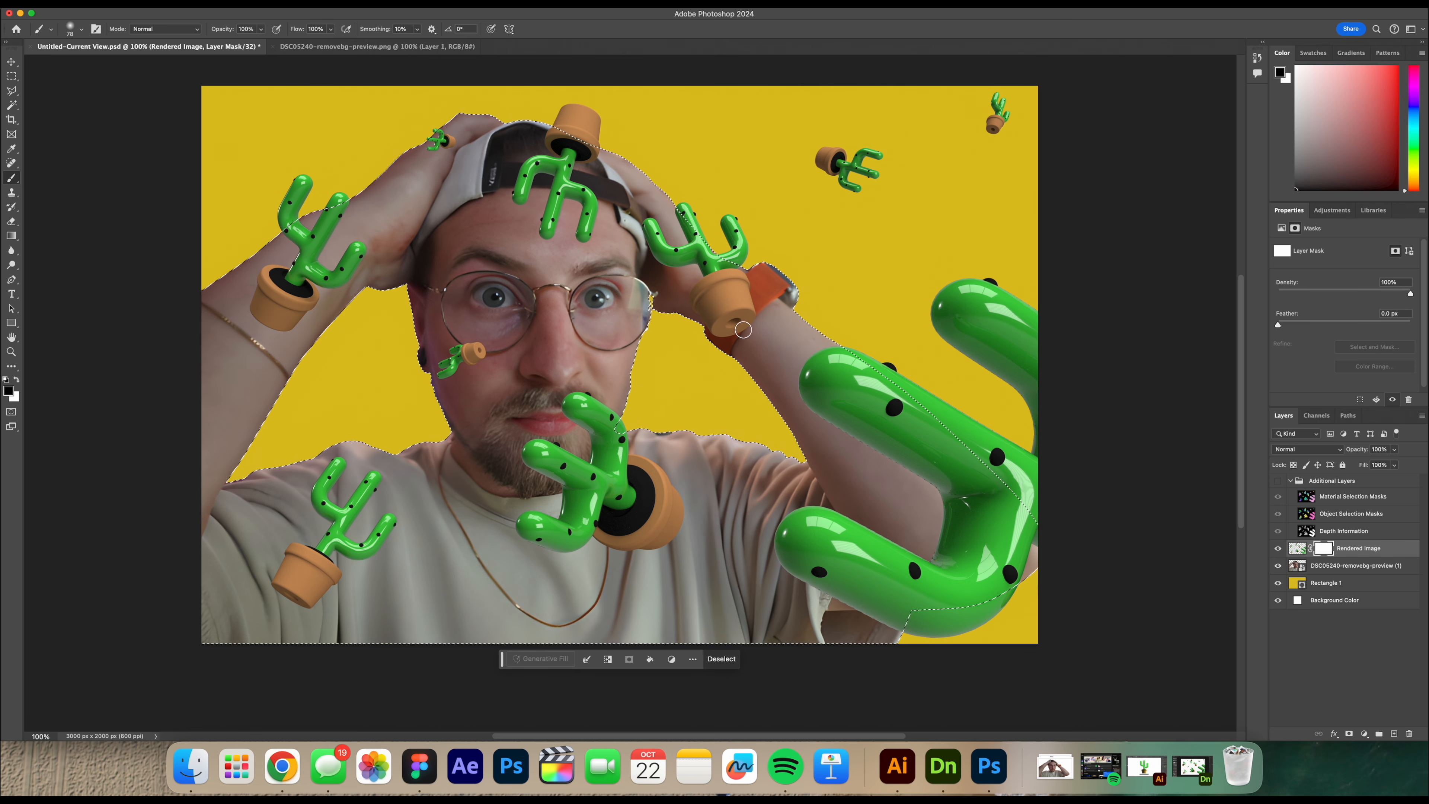
- Mask out the pot overlapping the wrist with the orange watch strap, enlarging the brush along the way
drag(740, 318, 703, 310)
right_click(666, 421)
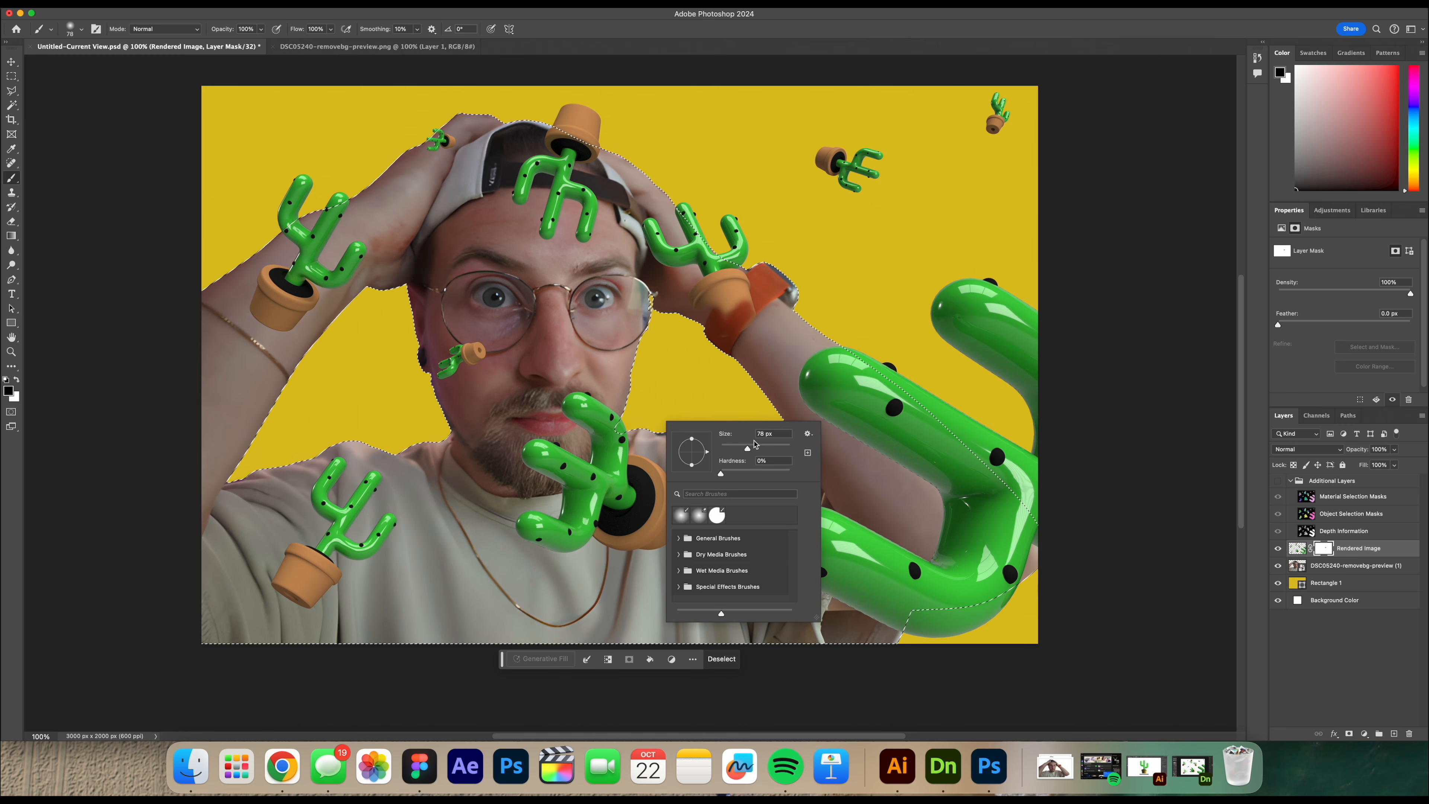
drag(747, 448, 767, 448)
click(716, 299)
mouse_move(717, 298)
mouse_down()
mouse_move(653, 242)
mouse_move(679, 290)
mouse_move(675, 236)
mouse_move(718, 319)
mouse_move(558, 143)
mouse_move(722, 294)
mouse_up()
key(super+z)
- Mask out the cacti overlapping the face, chin and opposite raised arm inside the selection, and clear the selection
click(483, 351)
mouse_move(343, 217)
mouse_down()
mouse_move(260, 258)
mouse_move(302, 314)
mouse_up()
mouse_move(467, 357)
mouse_down()
mouse_move(520, 449)
mouse_move(565, 493)
mouse_up()
key(v)
key(super+d)
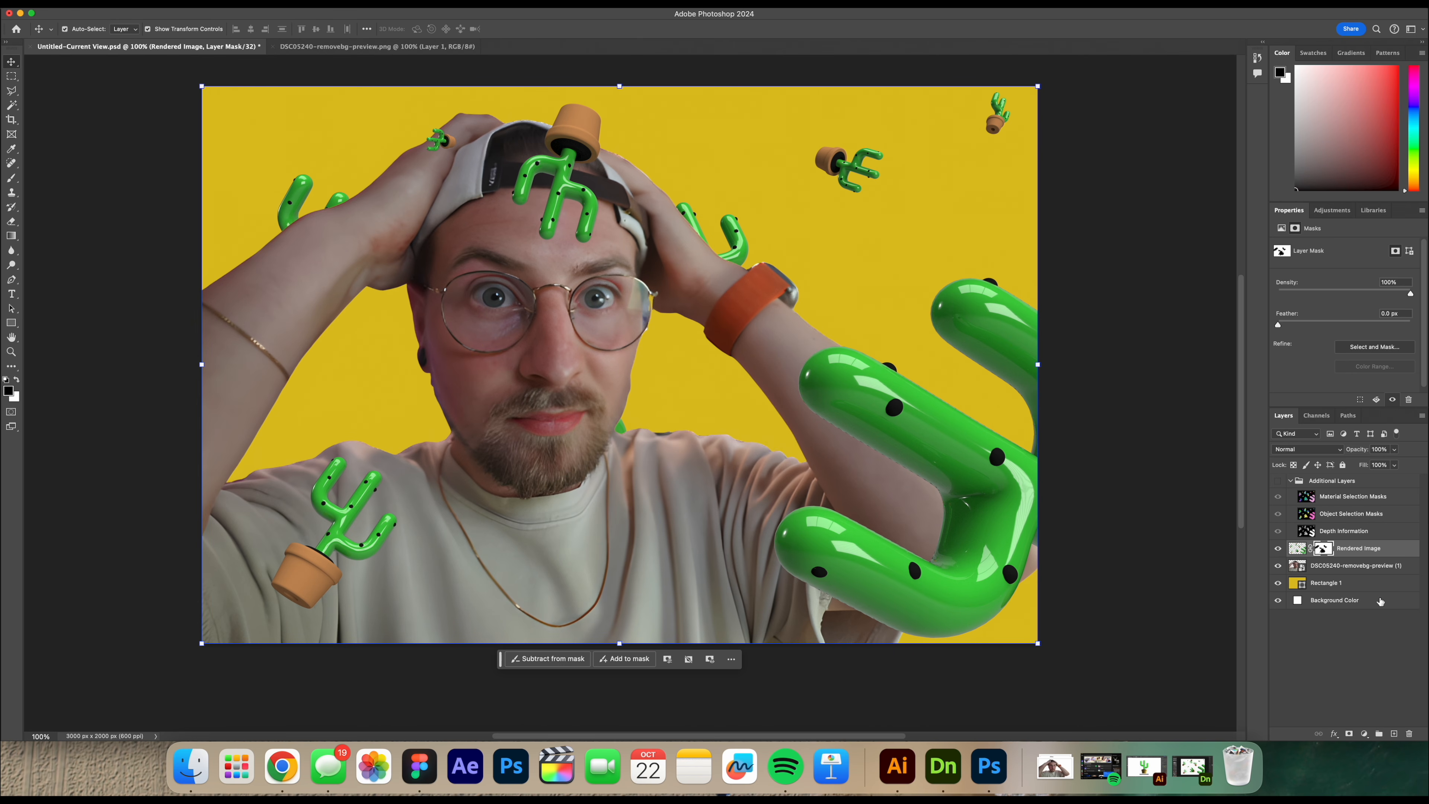
- Add a Drop Shadow to the Rendered Image layer with a size of 61 px and a shorter distance
click(1297, 550)
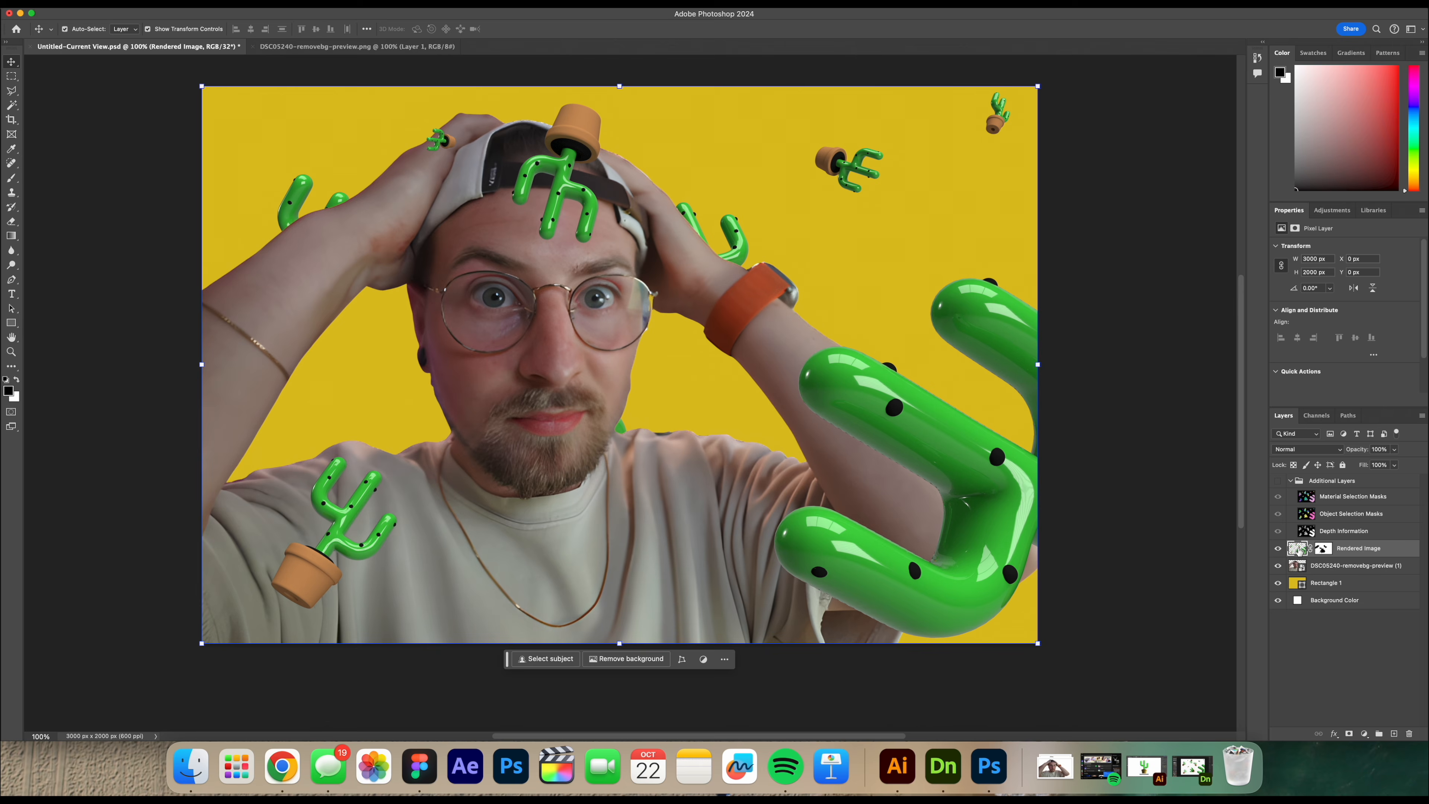
double_click(1297, 549)
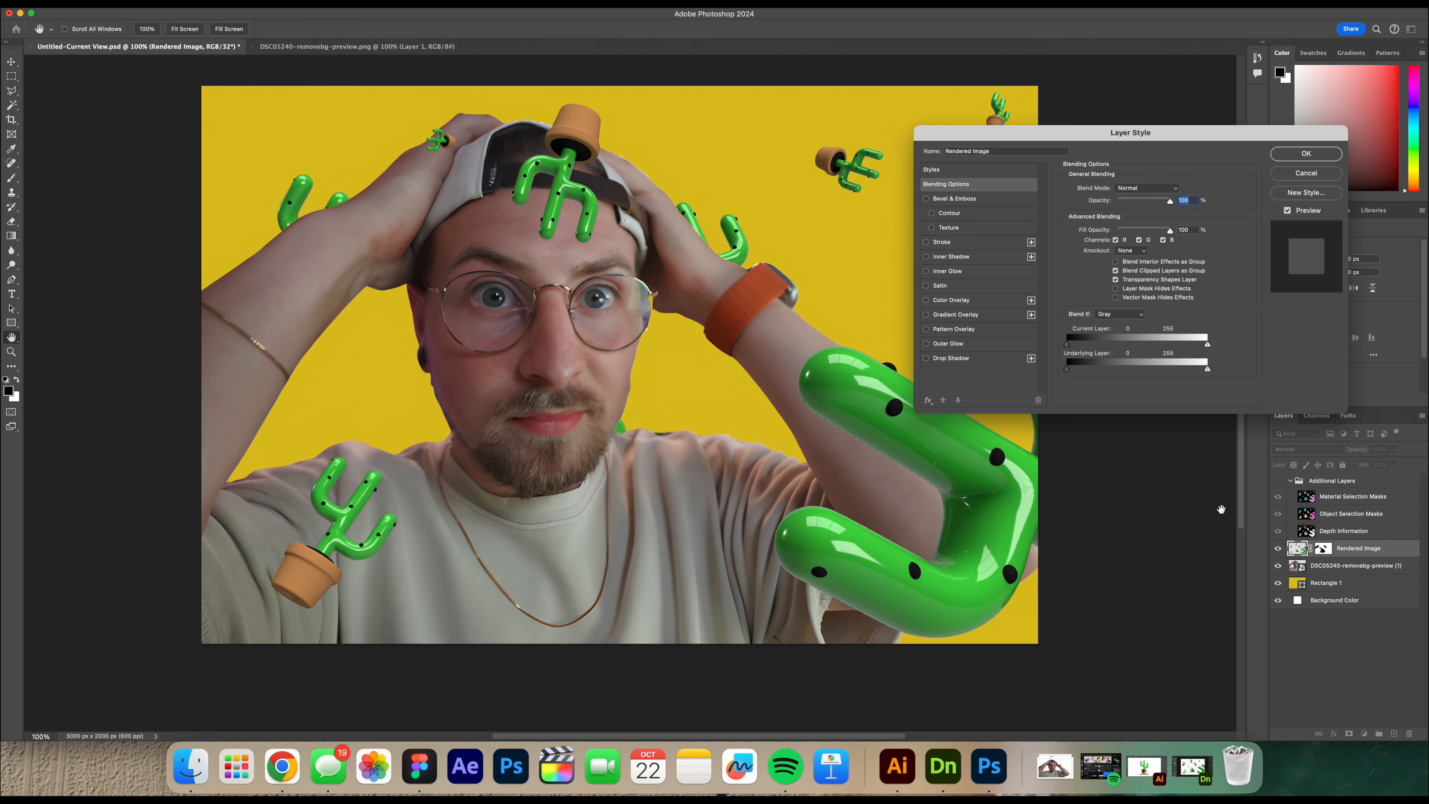
click(951, 358)
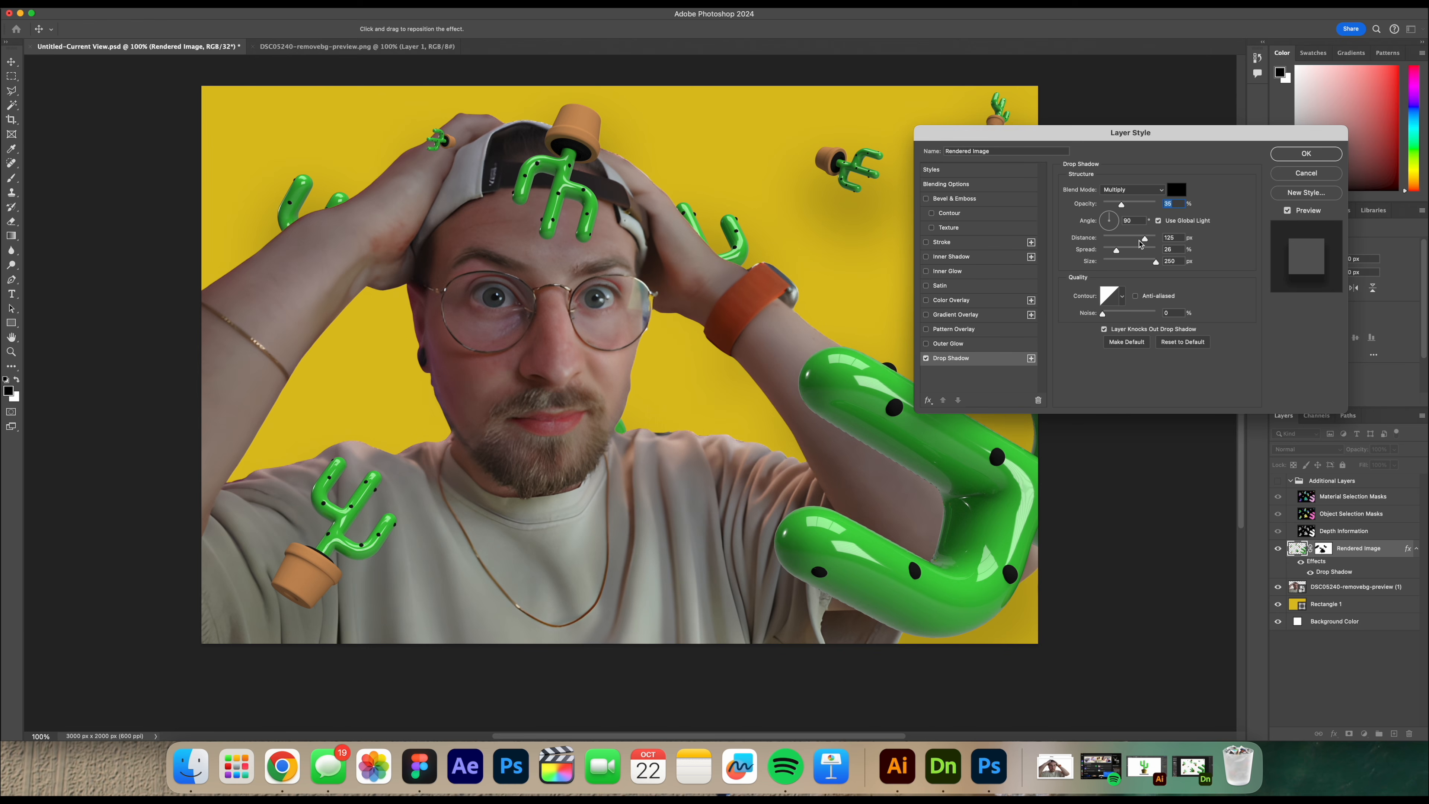
drag(1146, 264, 1116, 243)
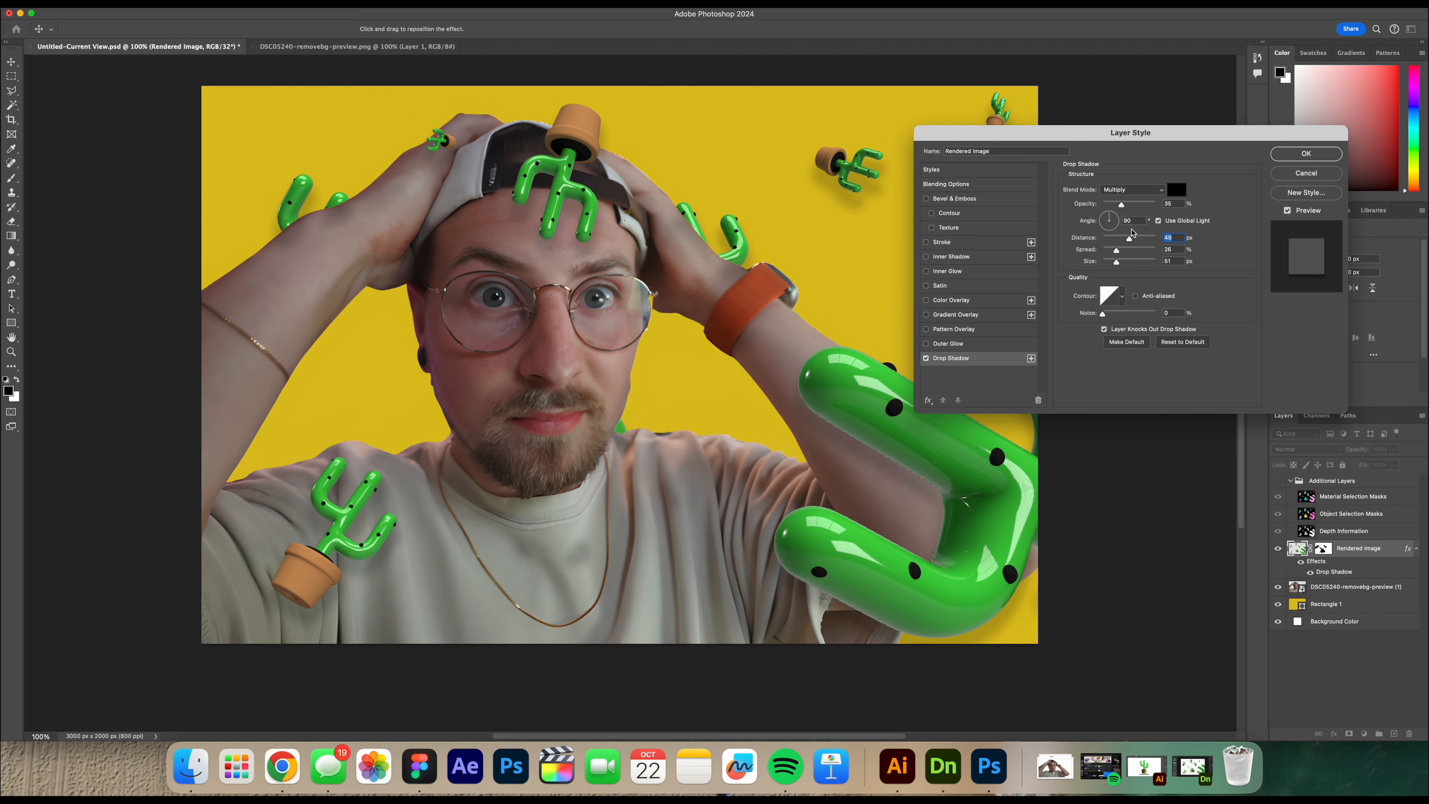
click(1306, 154)
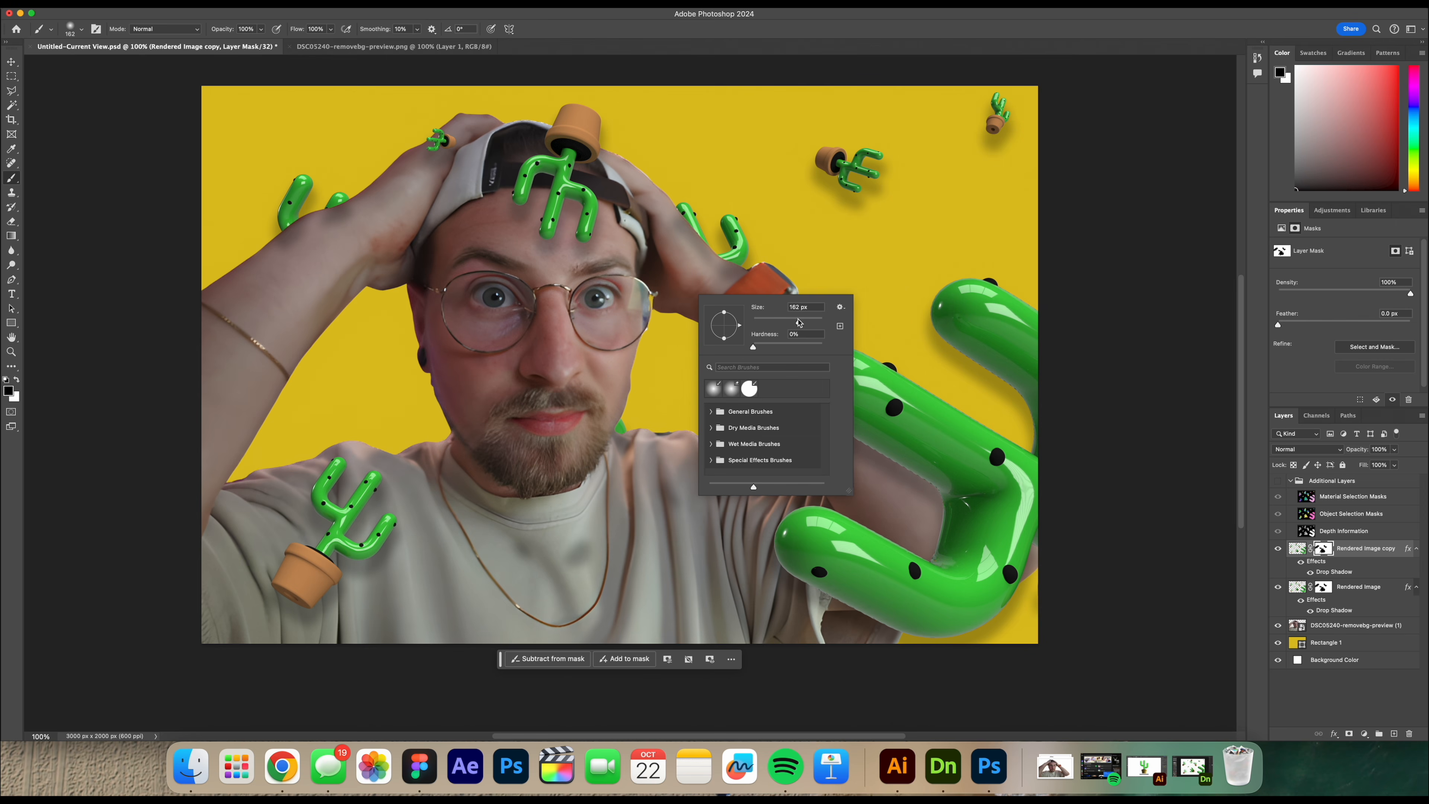
- Enlarge the brush and mask out all cacti on the Rendered Image copy layer except the large one on the shirt beside the necklace
drag(798, 321, 761, 322)
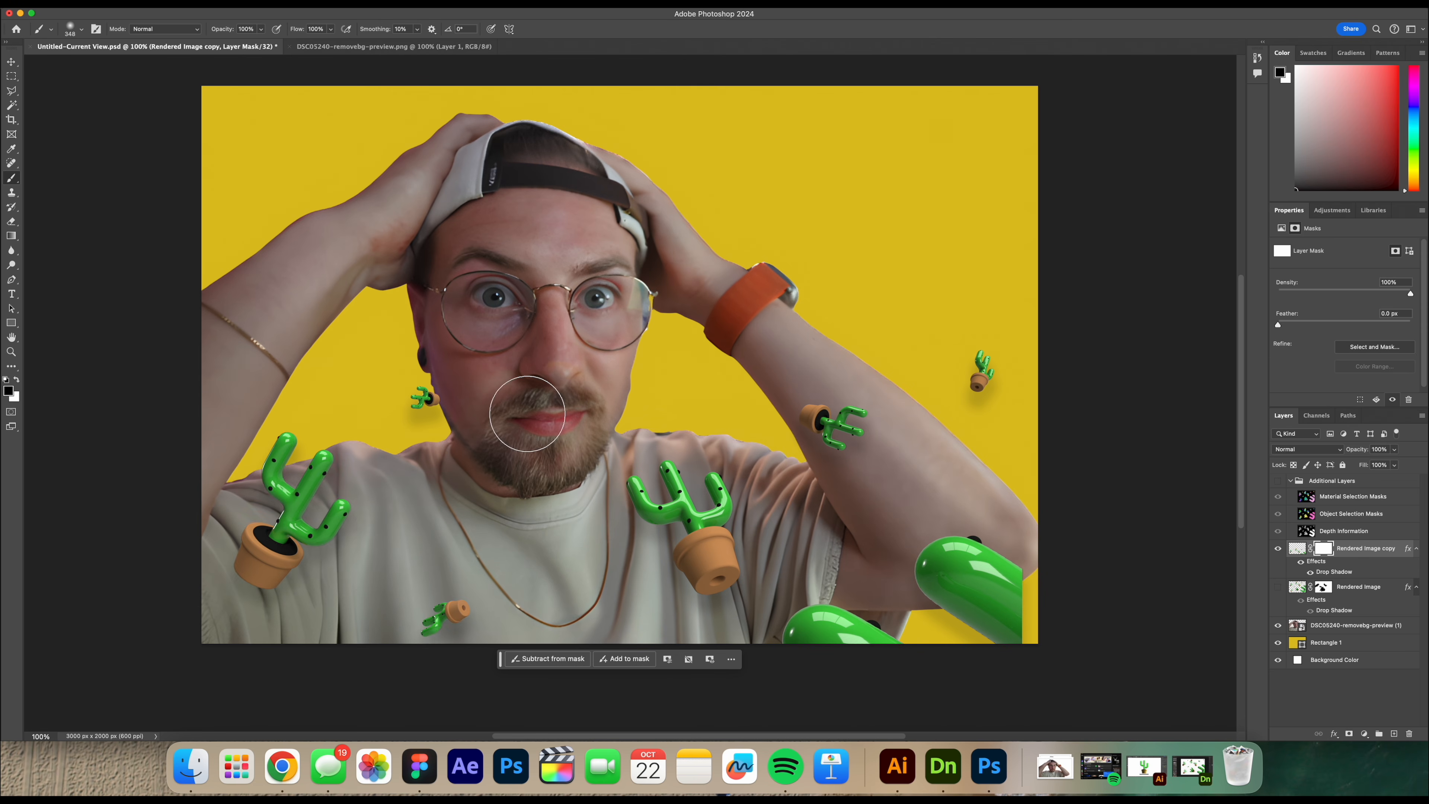
drag(406, 614, 303, 542)
drag(900, 620, 1062, 605)
drag(956, 371, 789, 422)
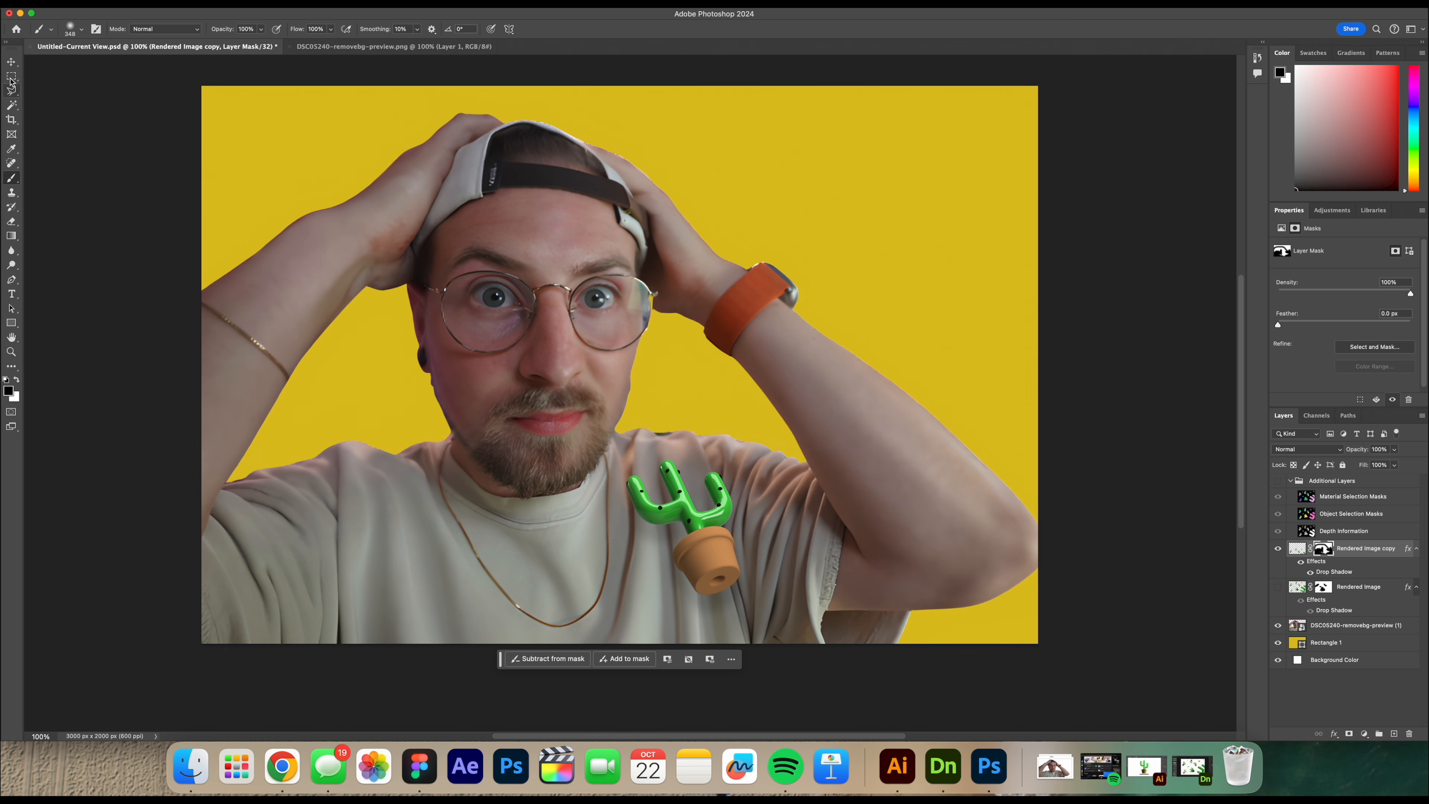
- Show the Rendered Image layer again and move the remaining copied cactus onto the shirt just below the chin
click(11, 62)
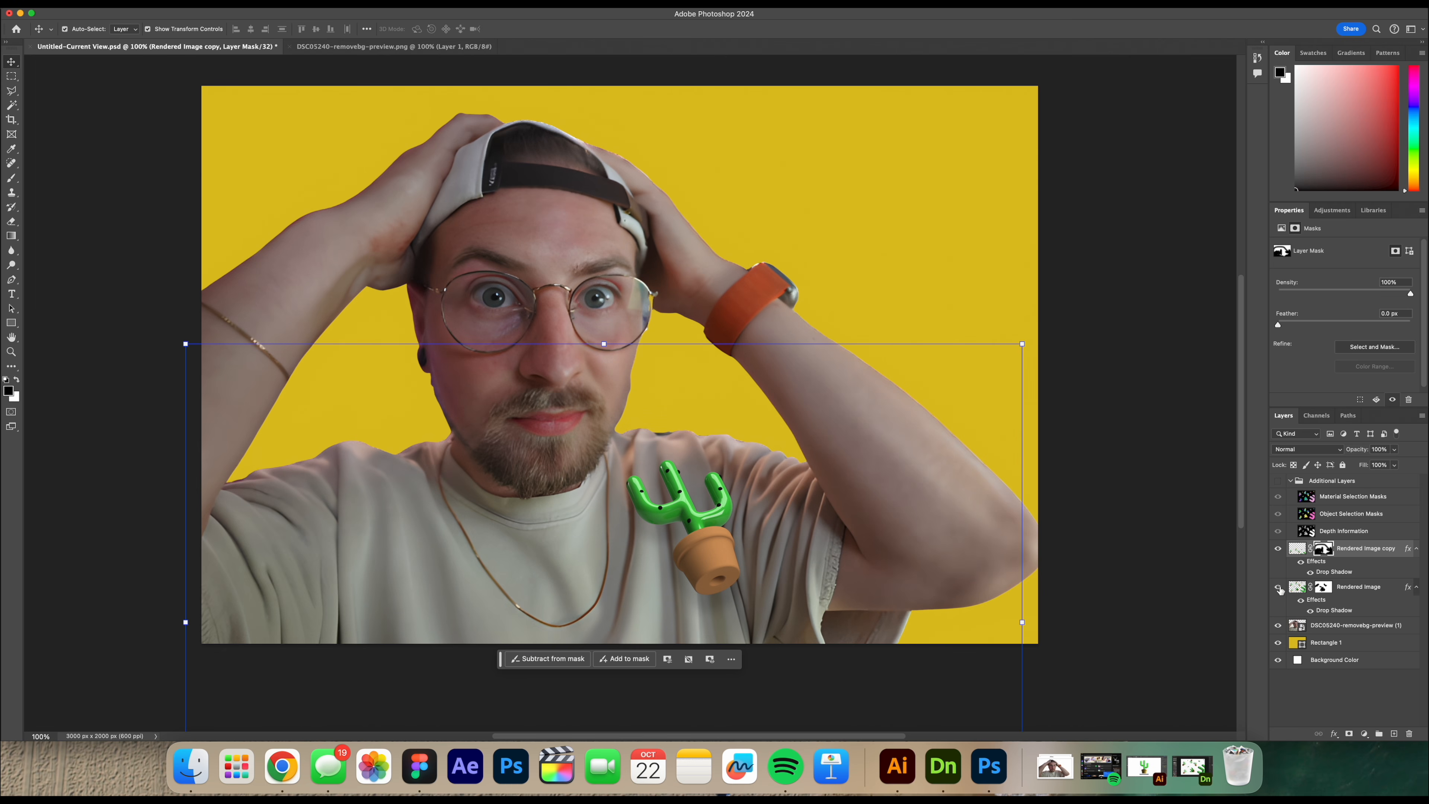
click(1278, 587)
click(1297, 548)
mouse_move(702, 557)
mouse_down()
mouse_move(633, 512)
mouse_move(639, 467)
mouse_move(590, 592)
mouse_move(495, 438)
mouse_move(679, 345)
mouse_move(504, 440)
mouse_move(336, 369)
mouse_move(619, 607)
mouse_move(613, 556)
mouse_move(685, 543)
mouse_move(673, 557)
mouse_up()
click(1322, 547)
key(b)
click(12, 62)
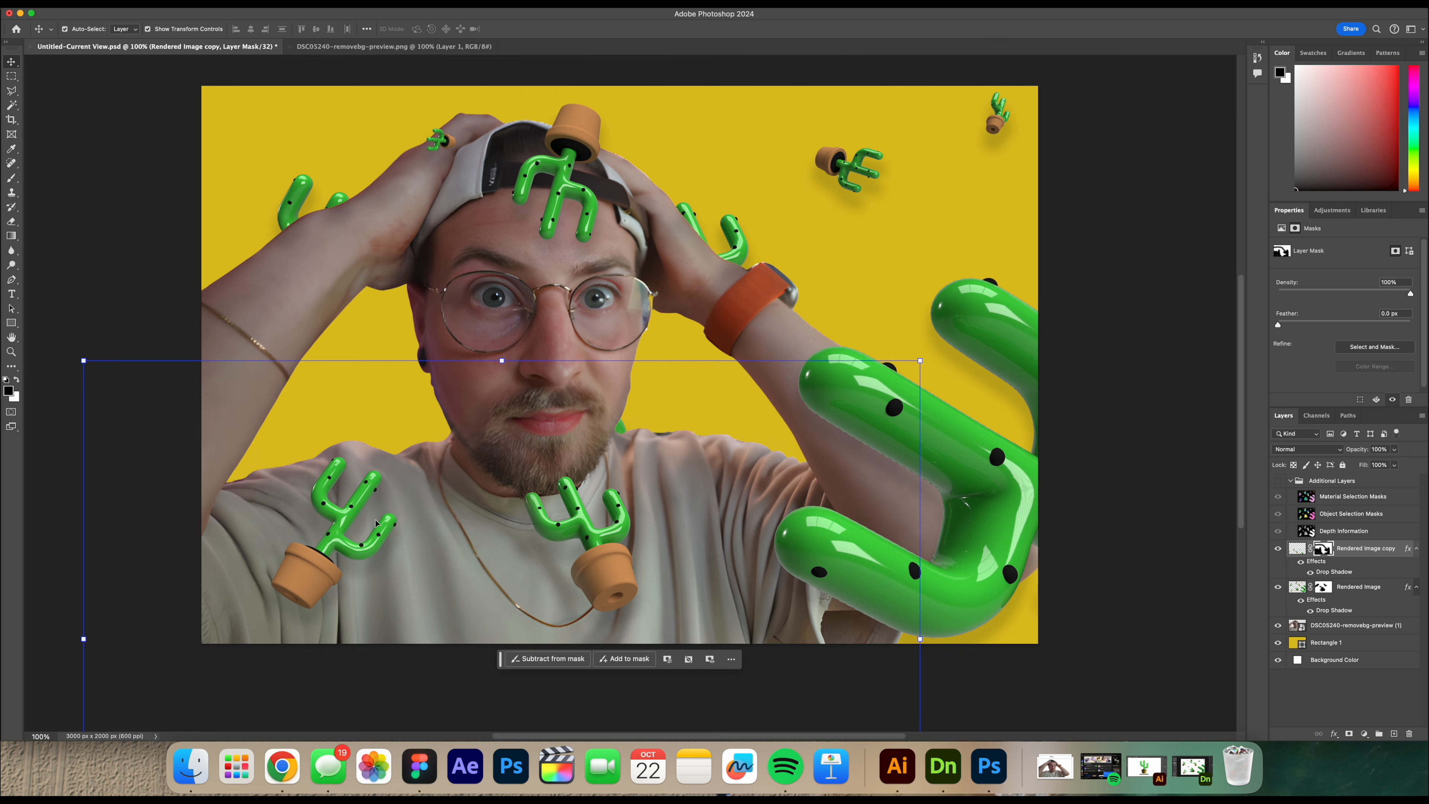
- Try shifting the Rendered Image layer's cacti slightly and undo the move
click(1099, 302)
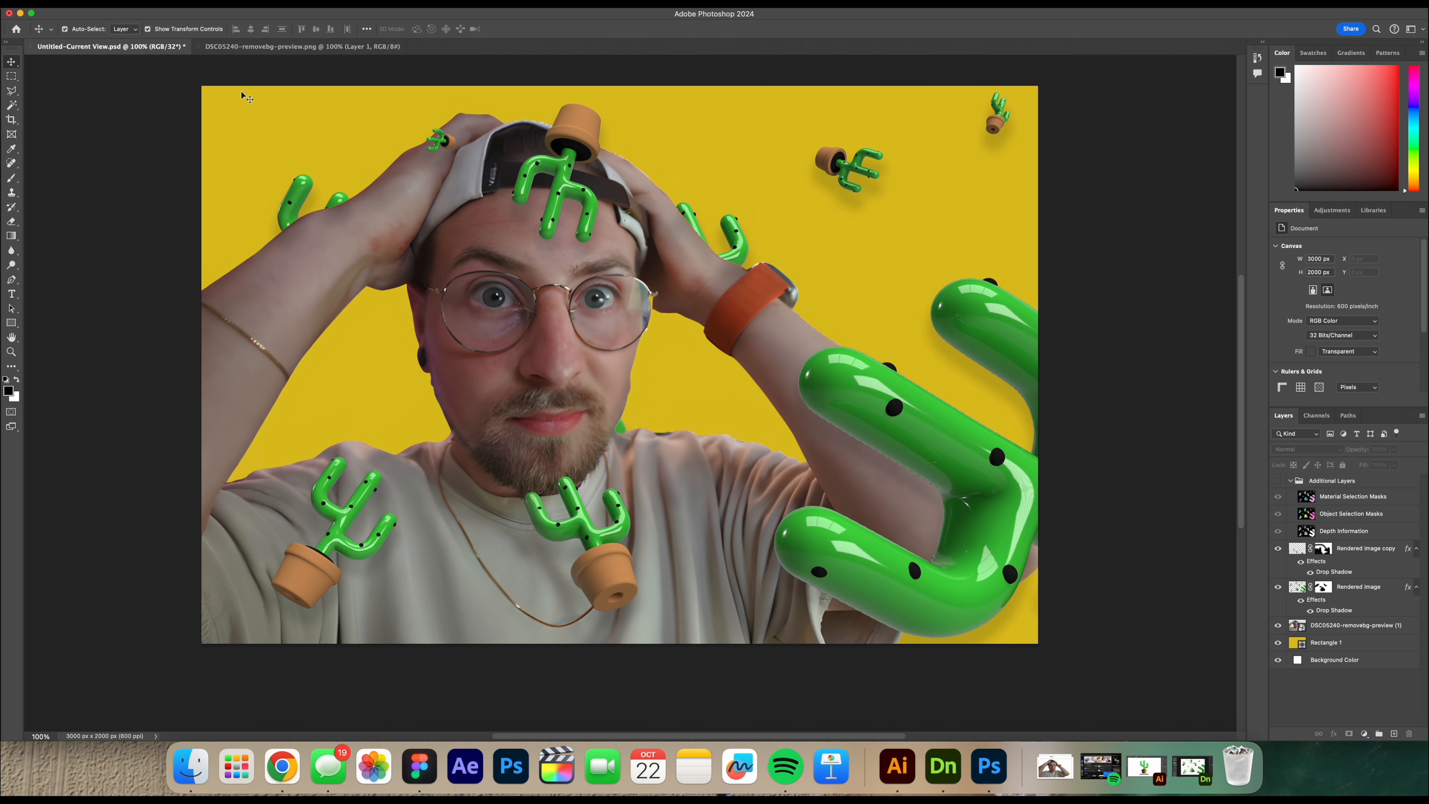
drag(303, 590, 280, 583)
key(super+z)
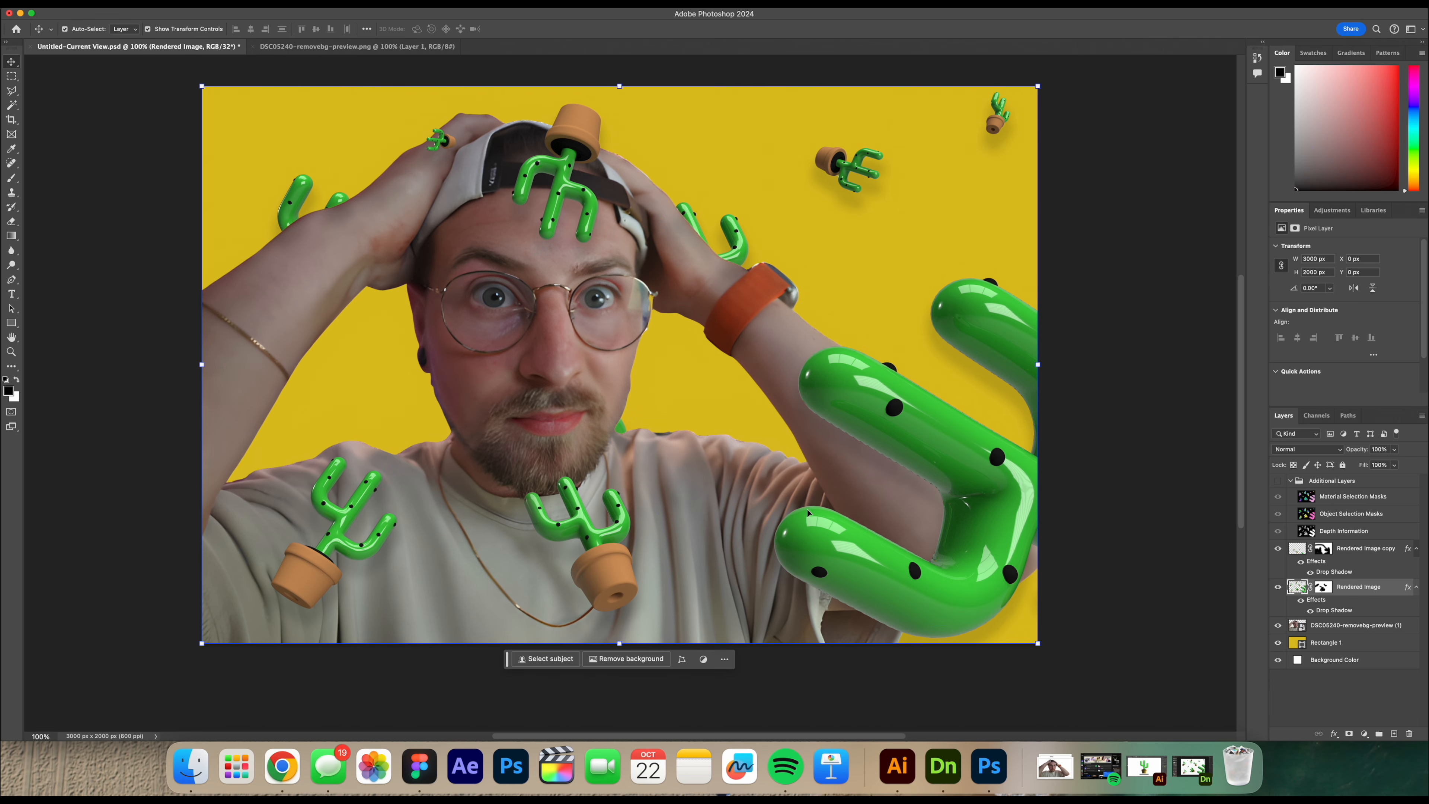